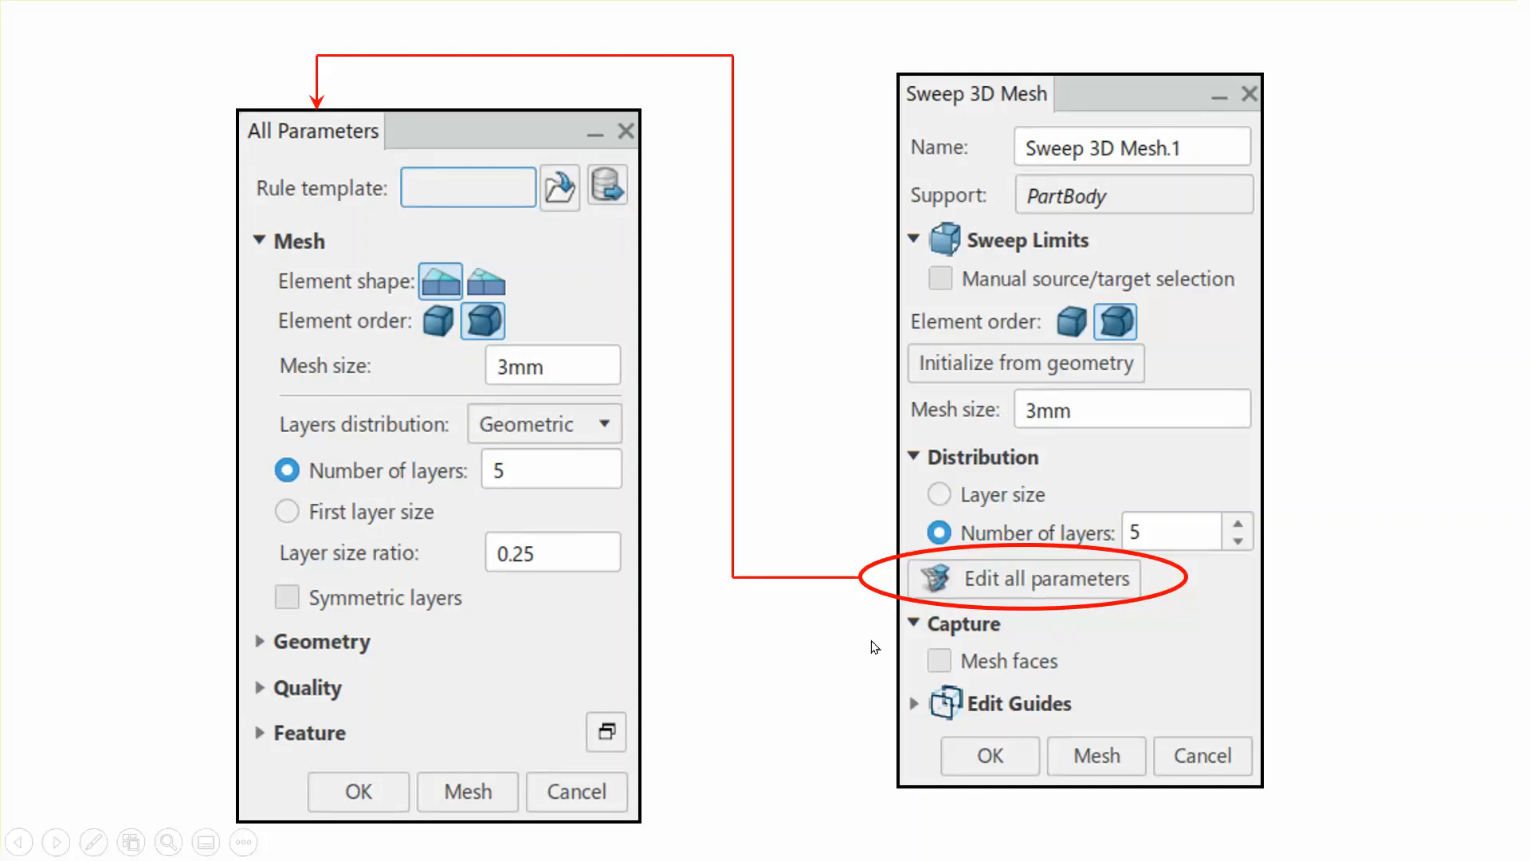
left_click(1374, 520)
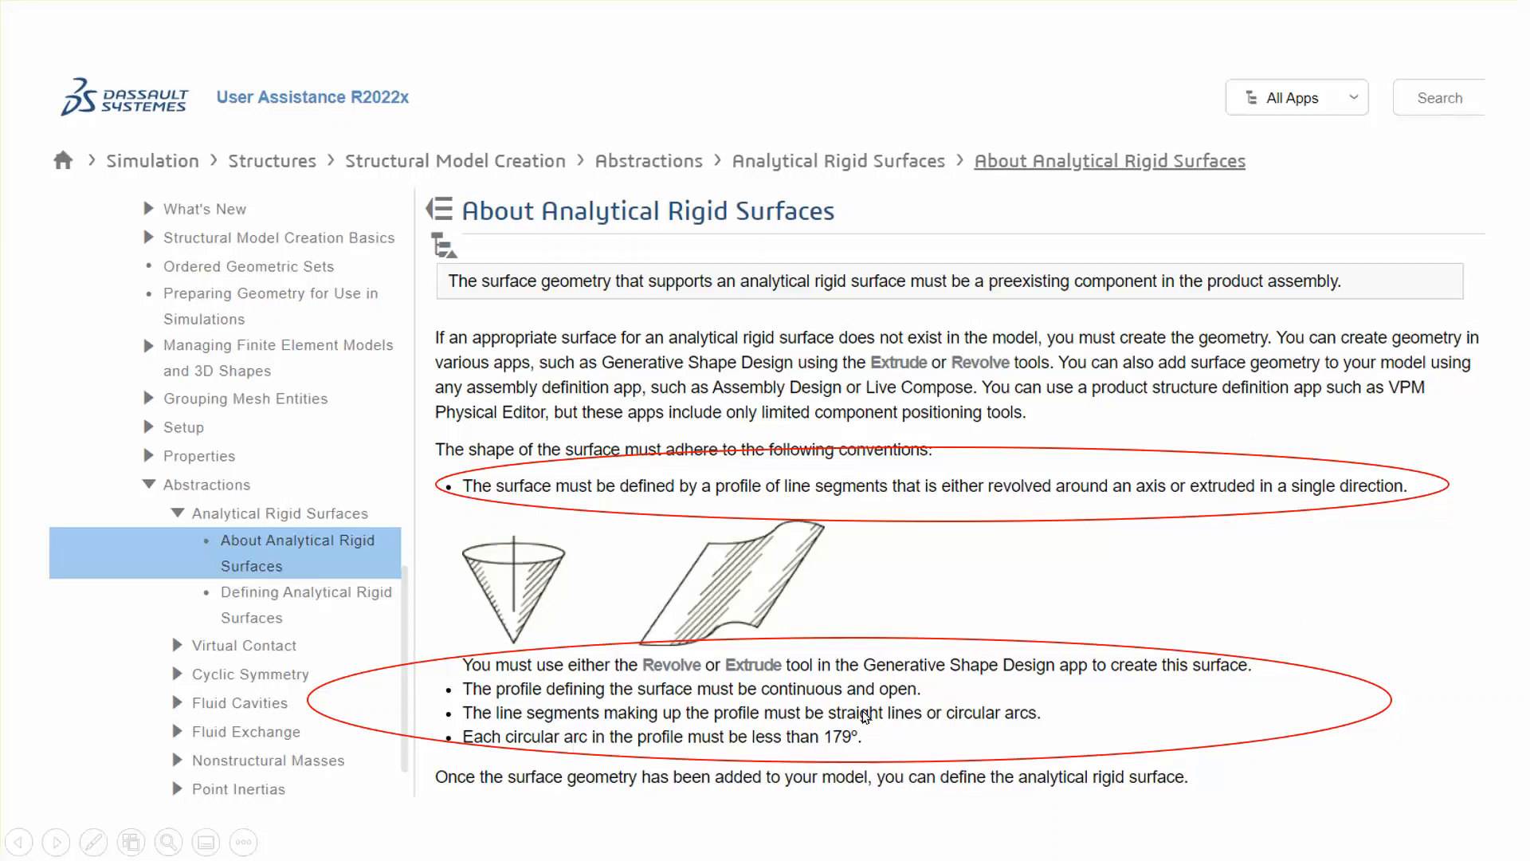
left_click(1416, 572)
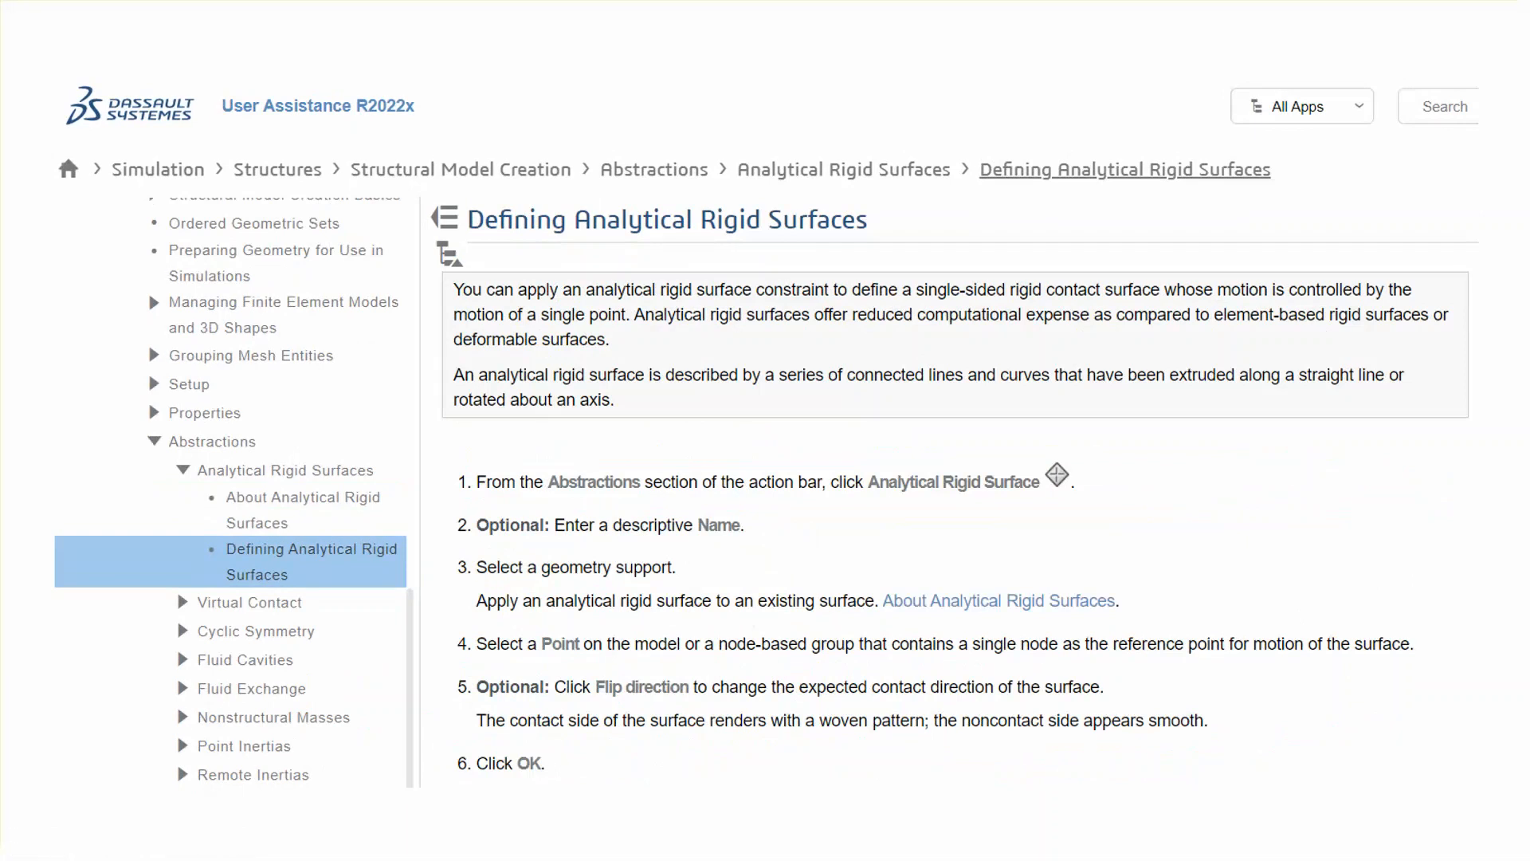
key("Right")
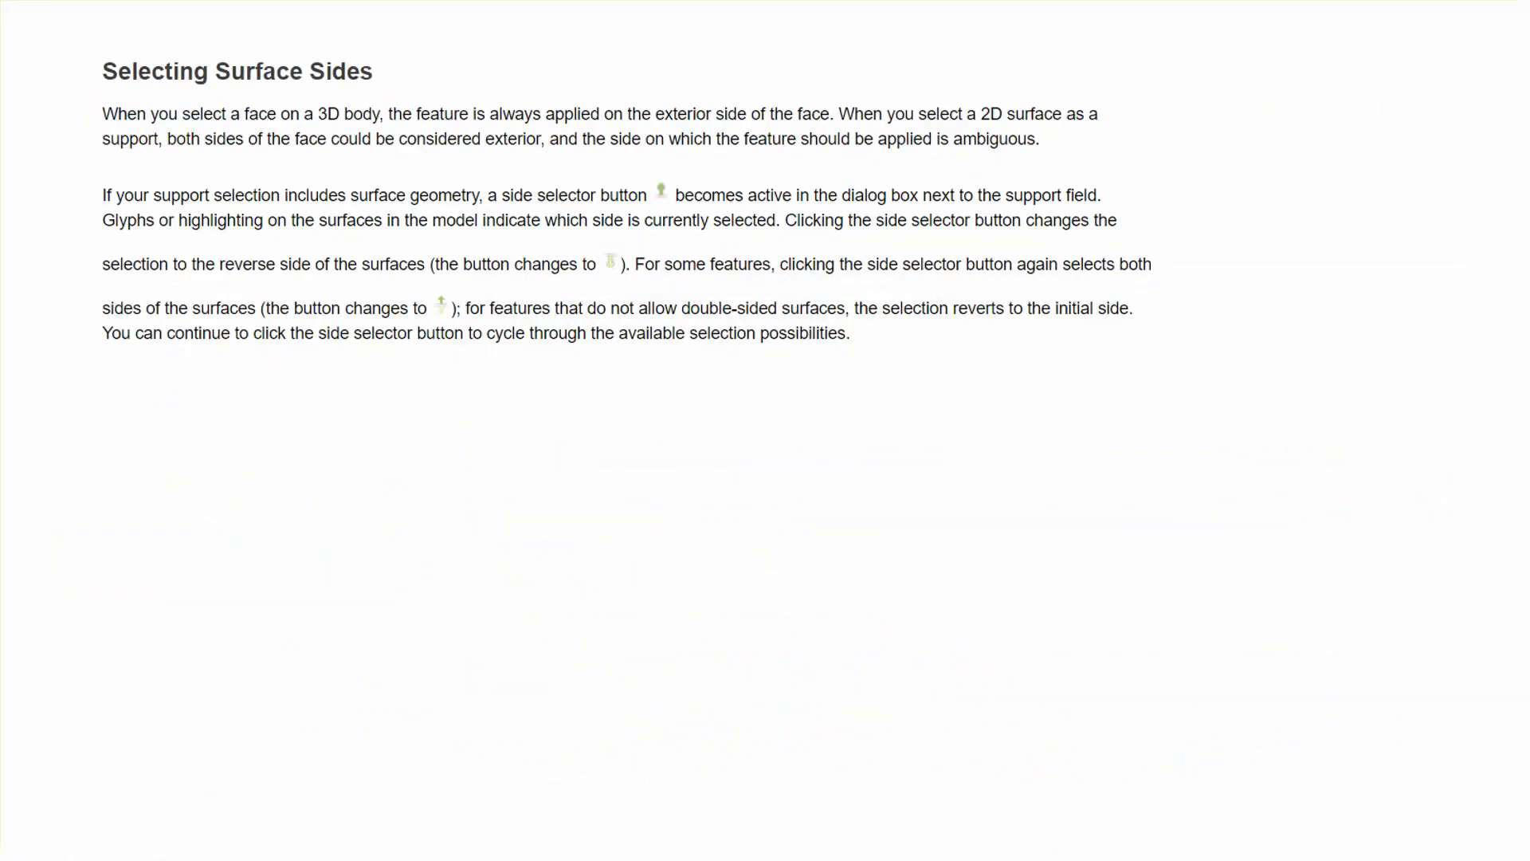
key("Right")
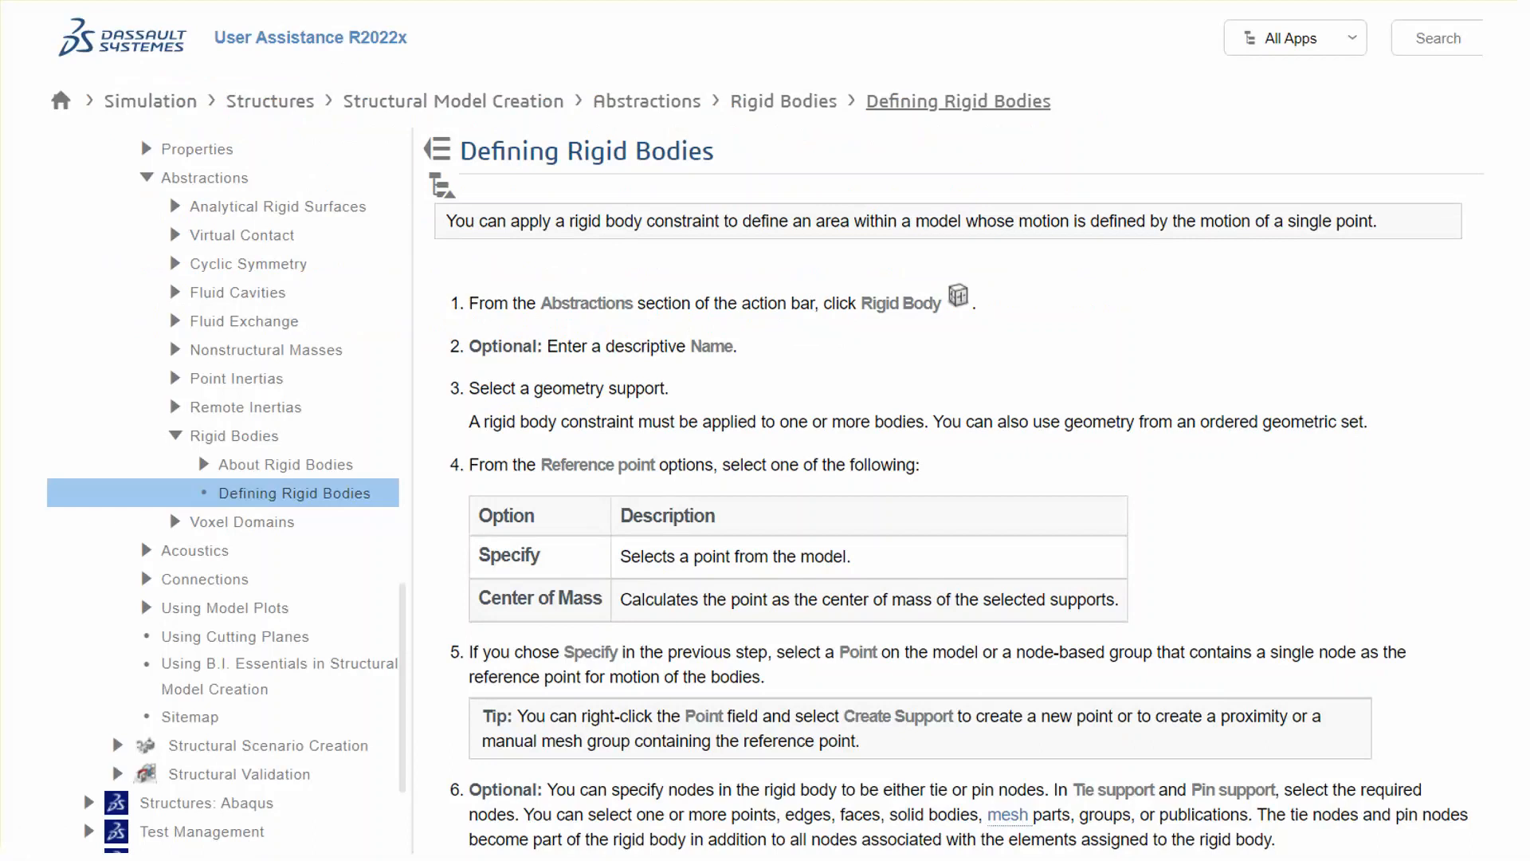
left_click(1334, 549)
left_click(1333, 548)
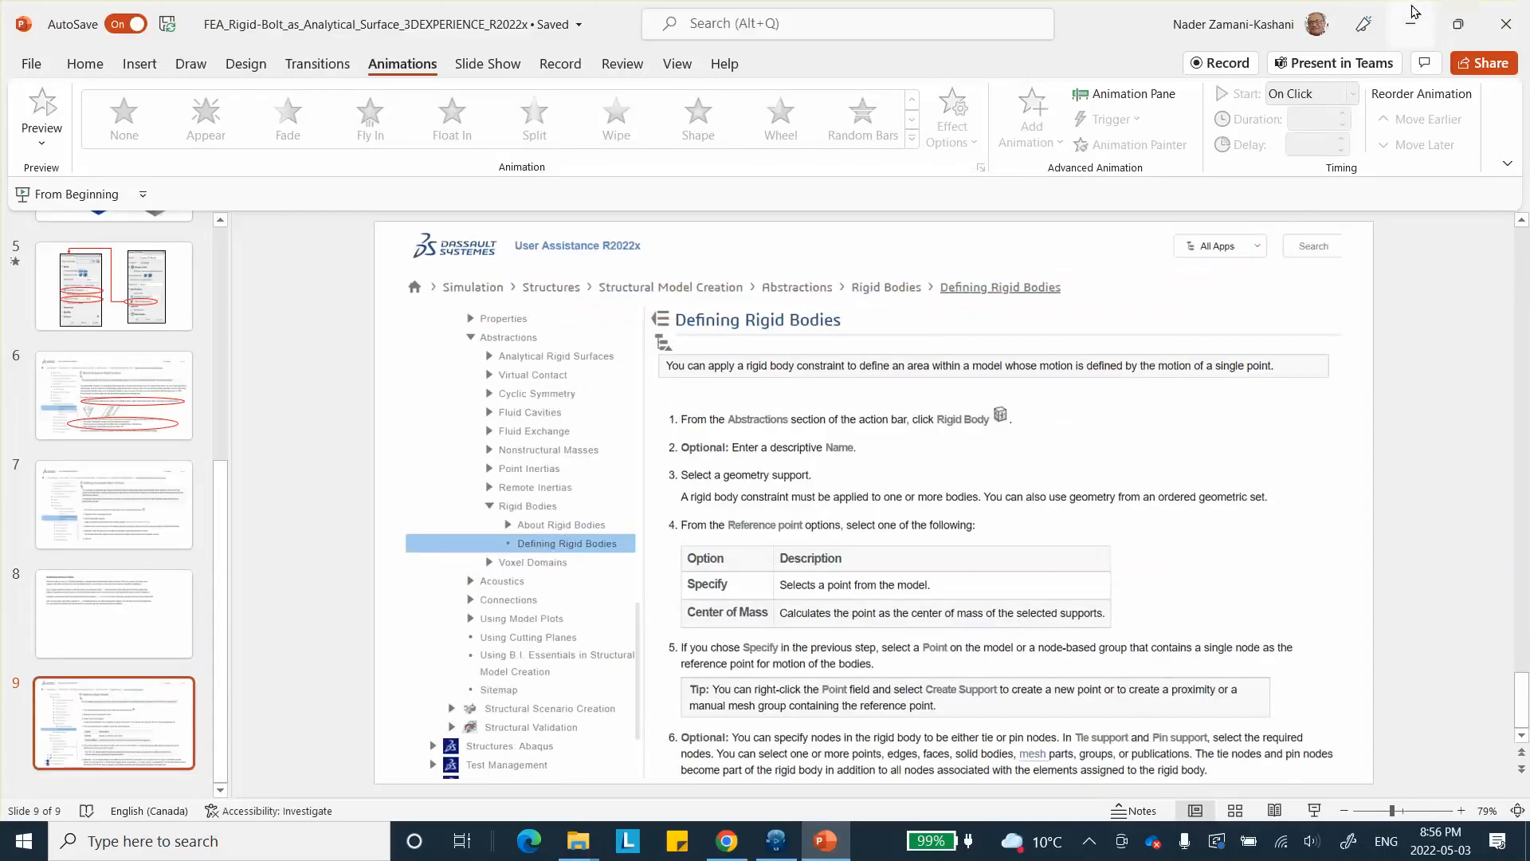
- Clear the PowerPoint and browser windows away and switch to 3DEXPERIENCE with the empty physical product
left_click(1409, 28)
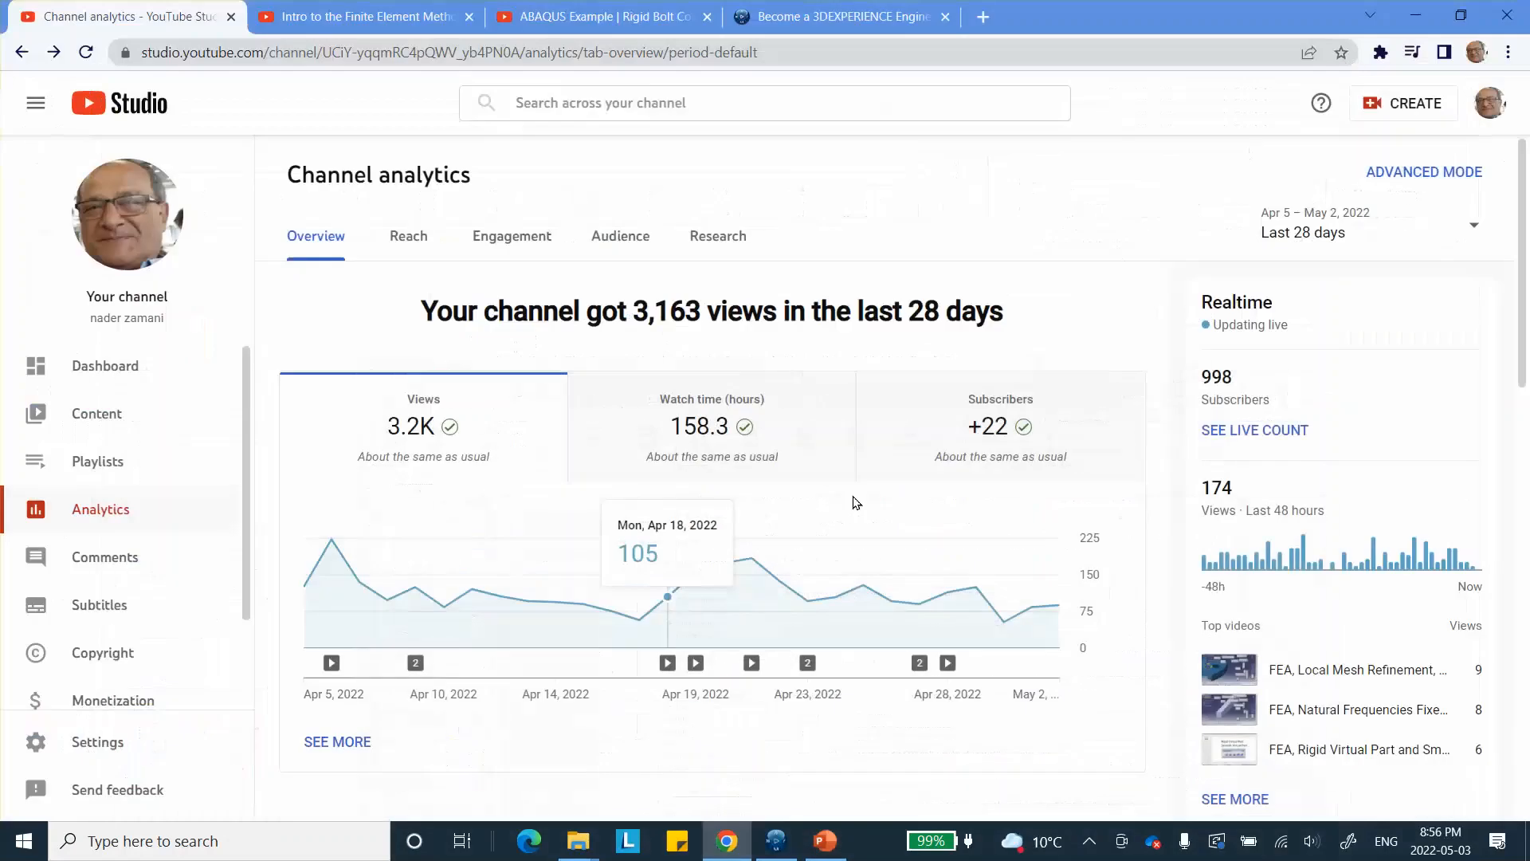
left_click(1413, 14)
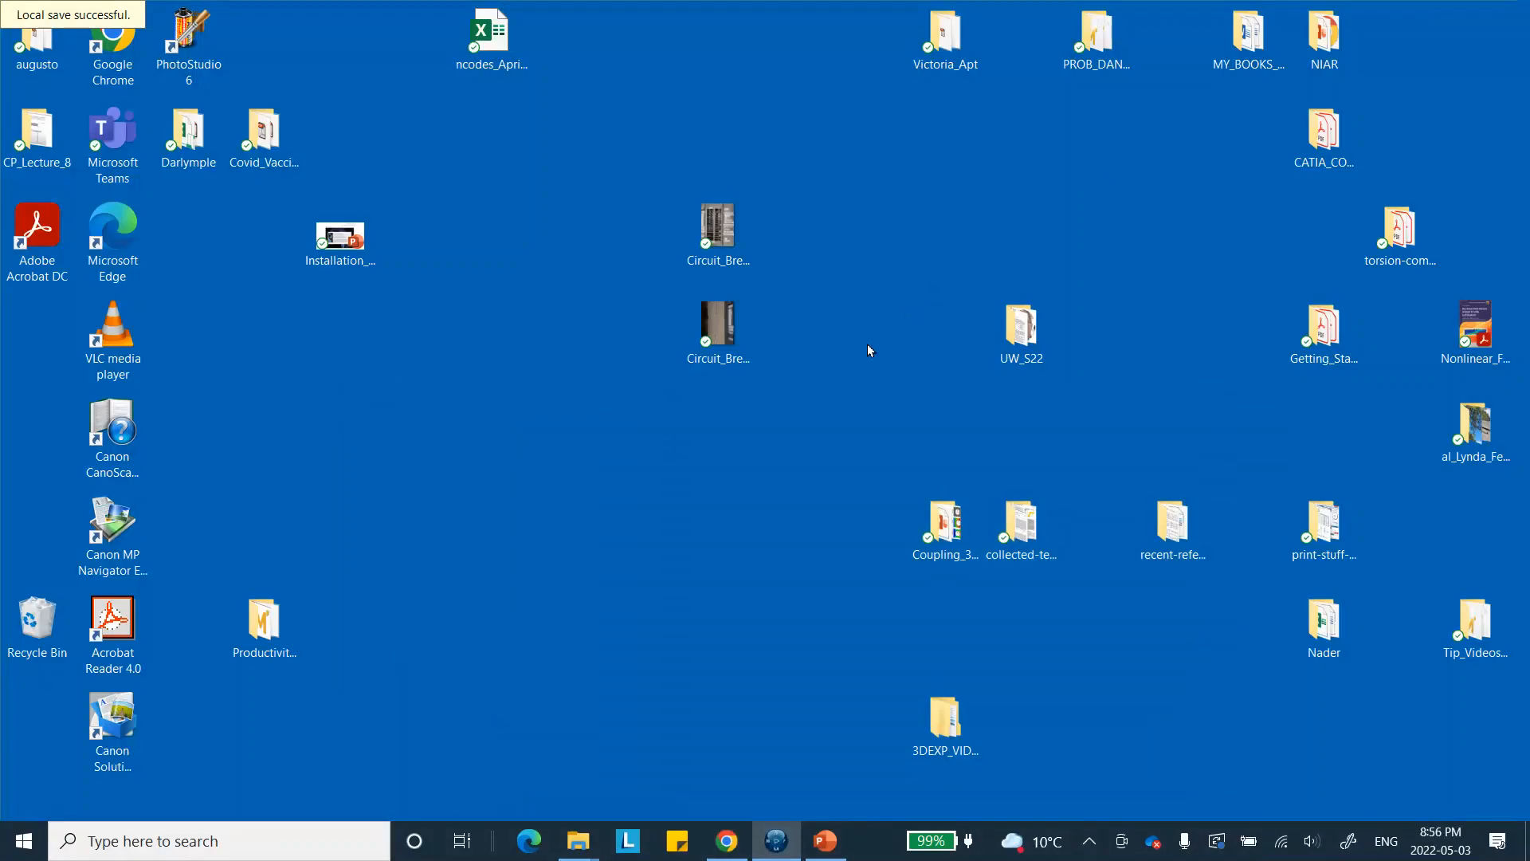
left_click(776, 840)
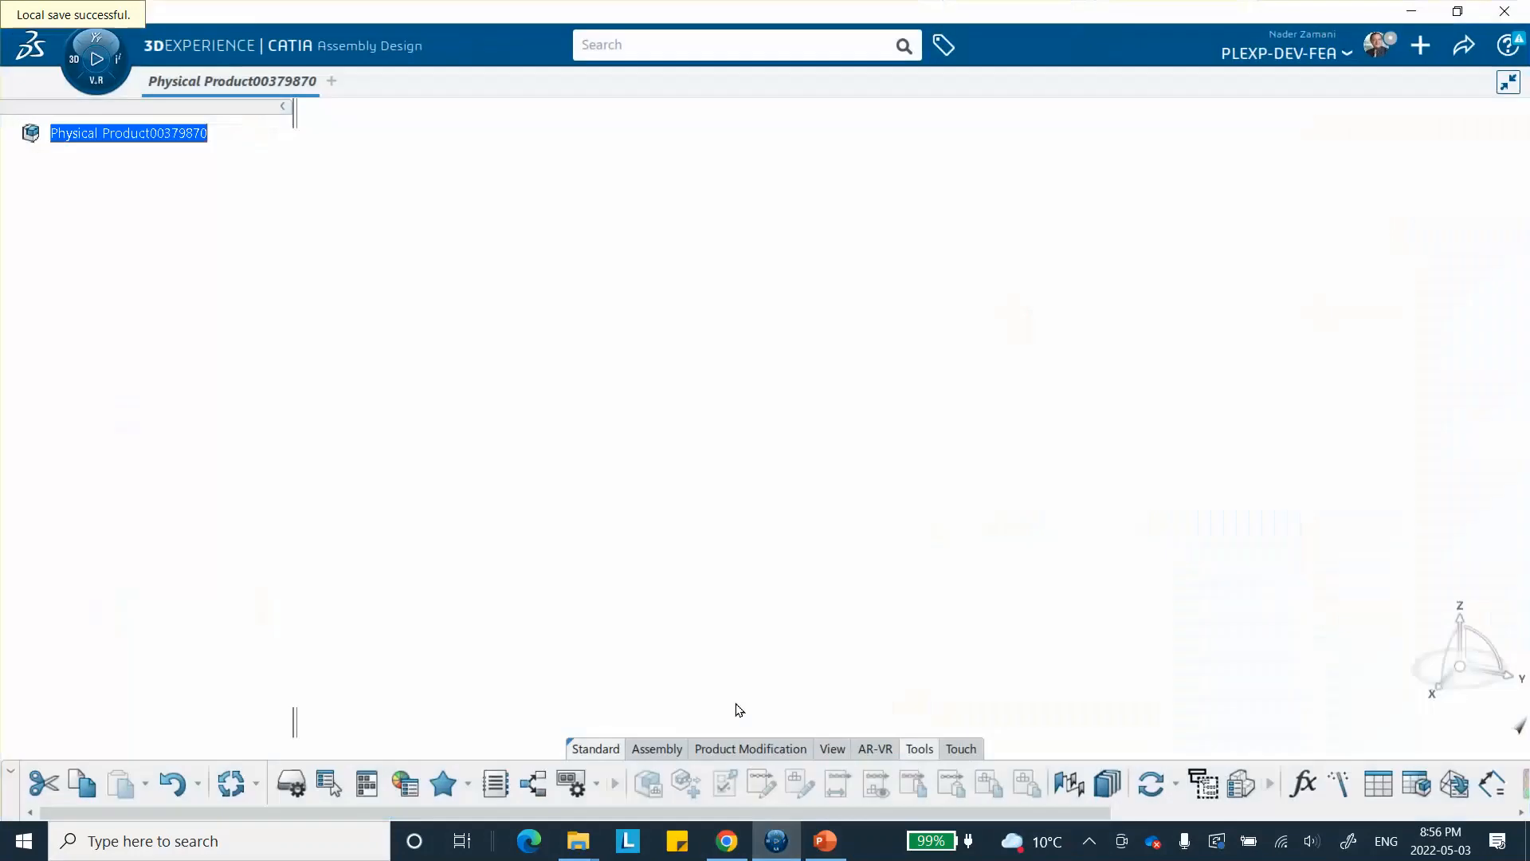
left_click(92, 56)
scroll(147, 677, "down", 2)
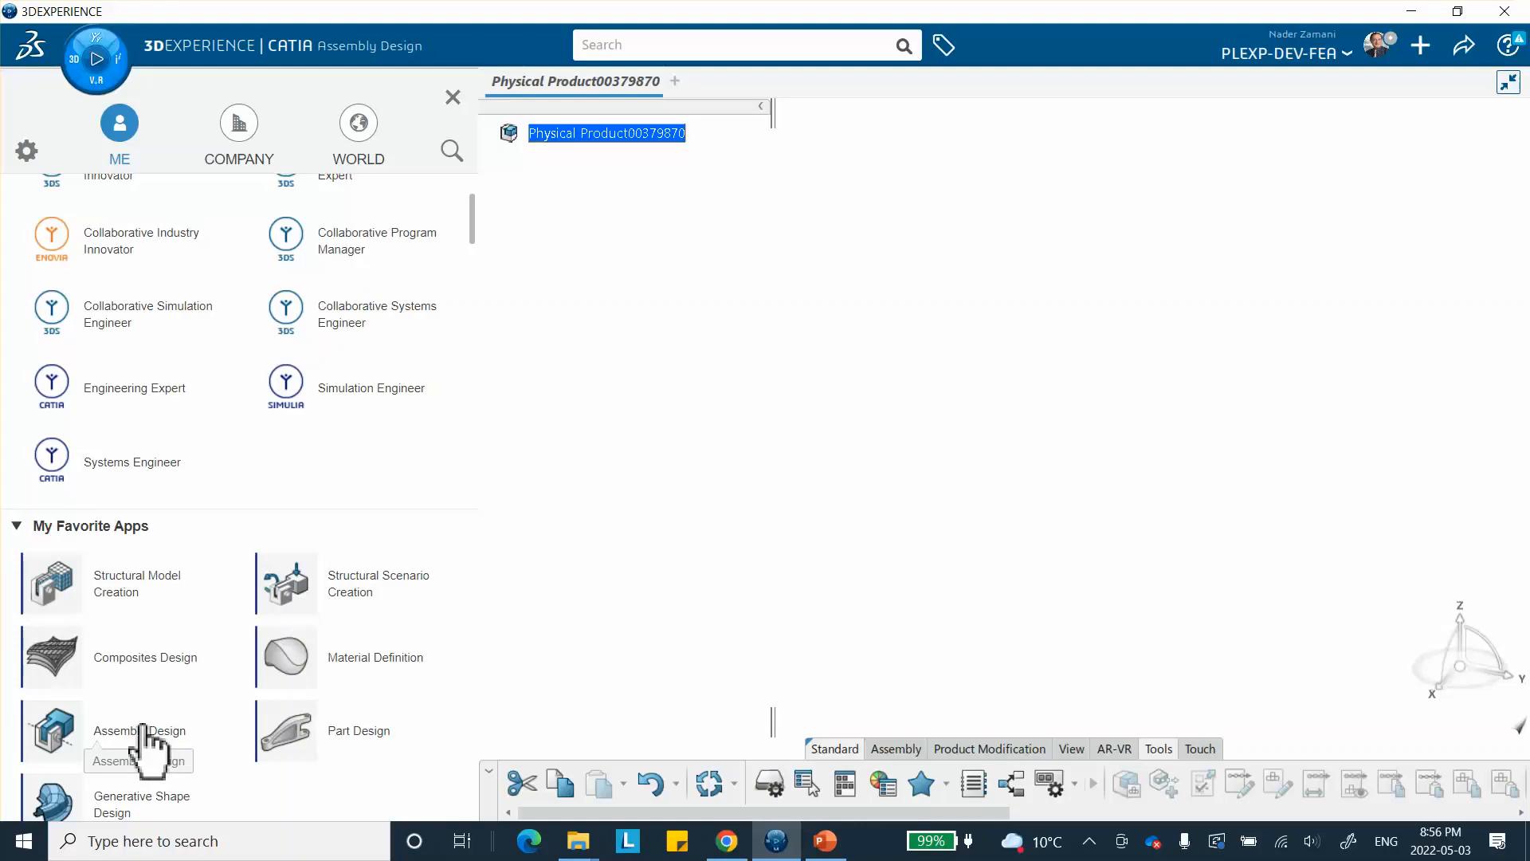
scroll(613, 391, "up", 5)
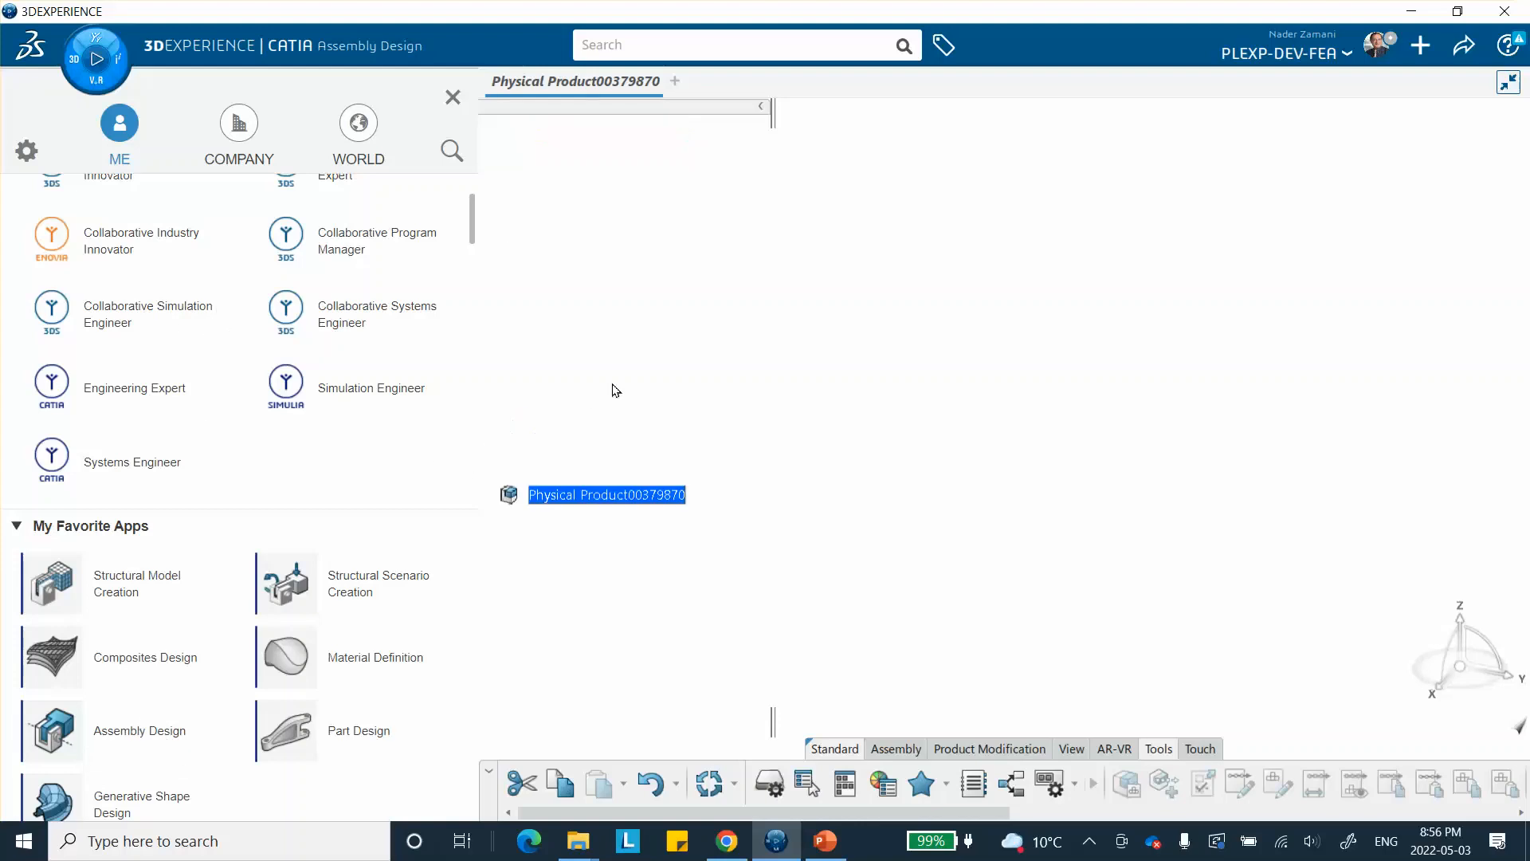
left_click(452, 98)
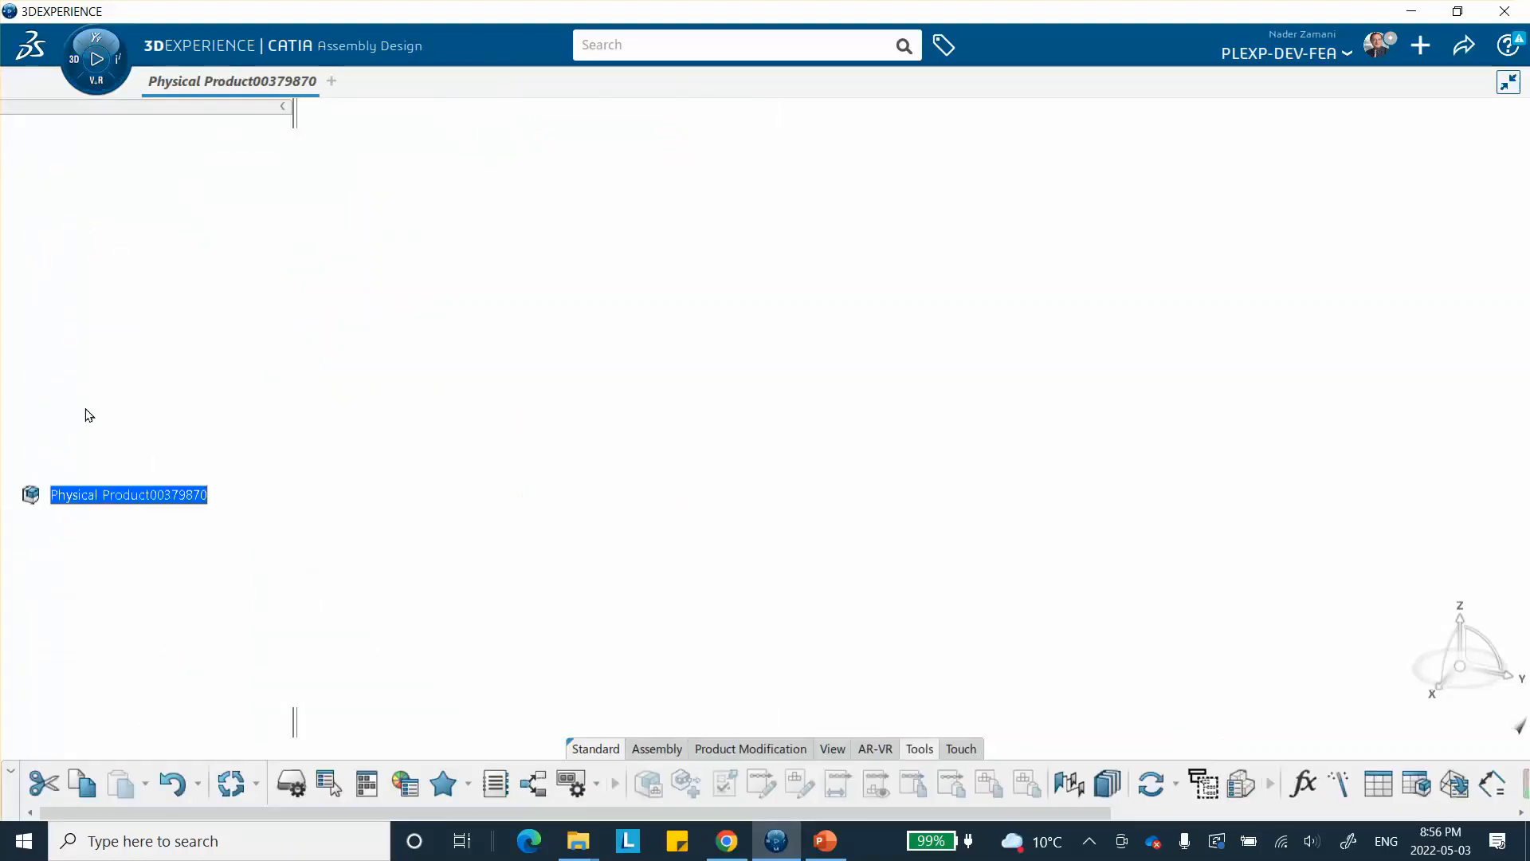
scroll(92, 387, "down", 5)
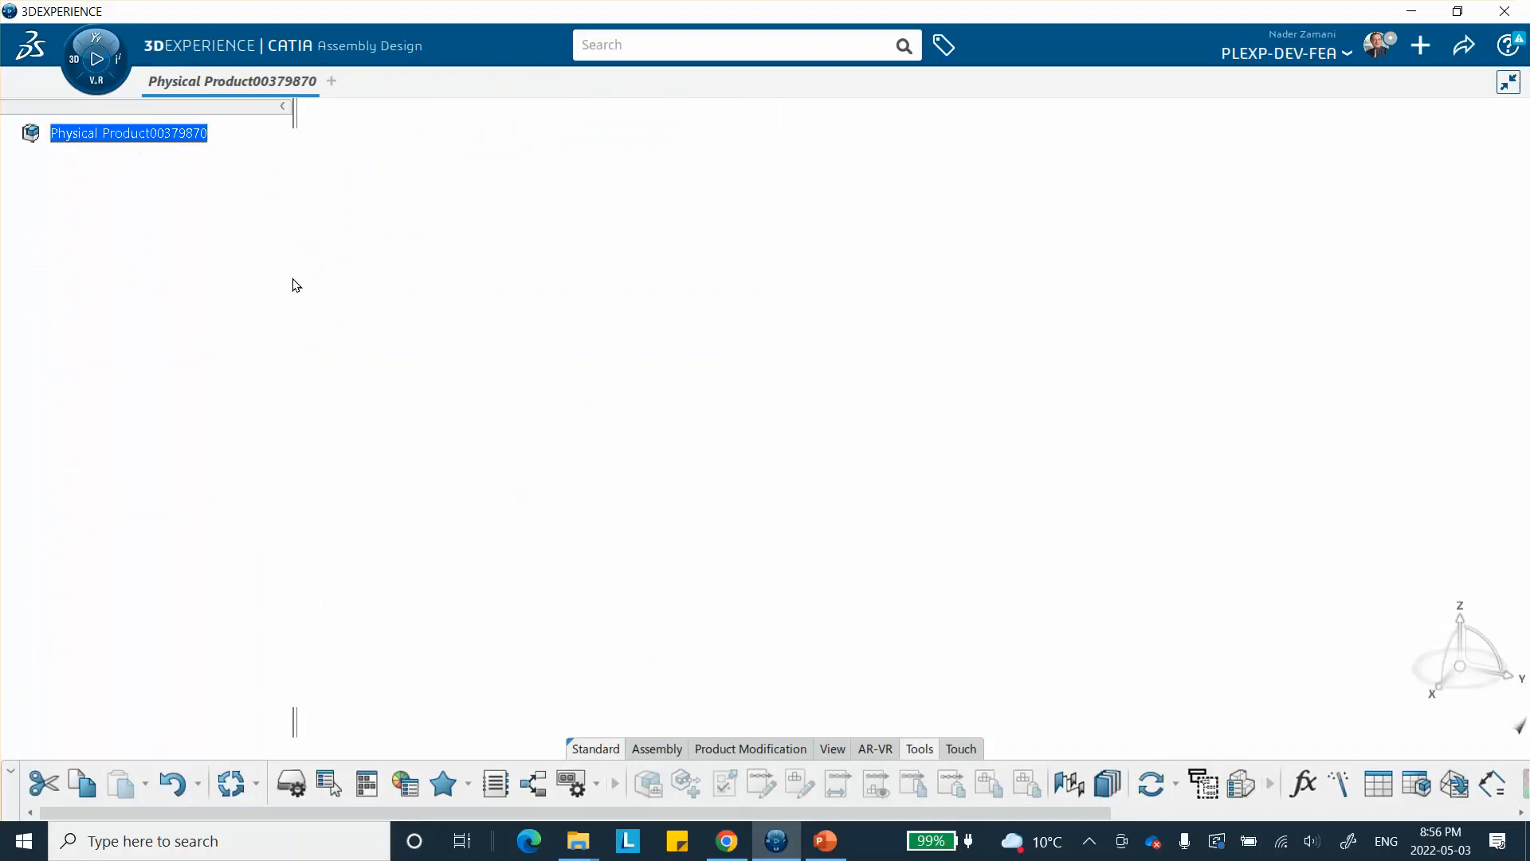
- Insert a new 3D Part under the root physical product
right_click(134, 134)
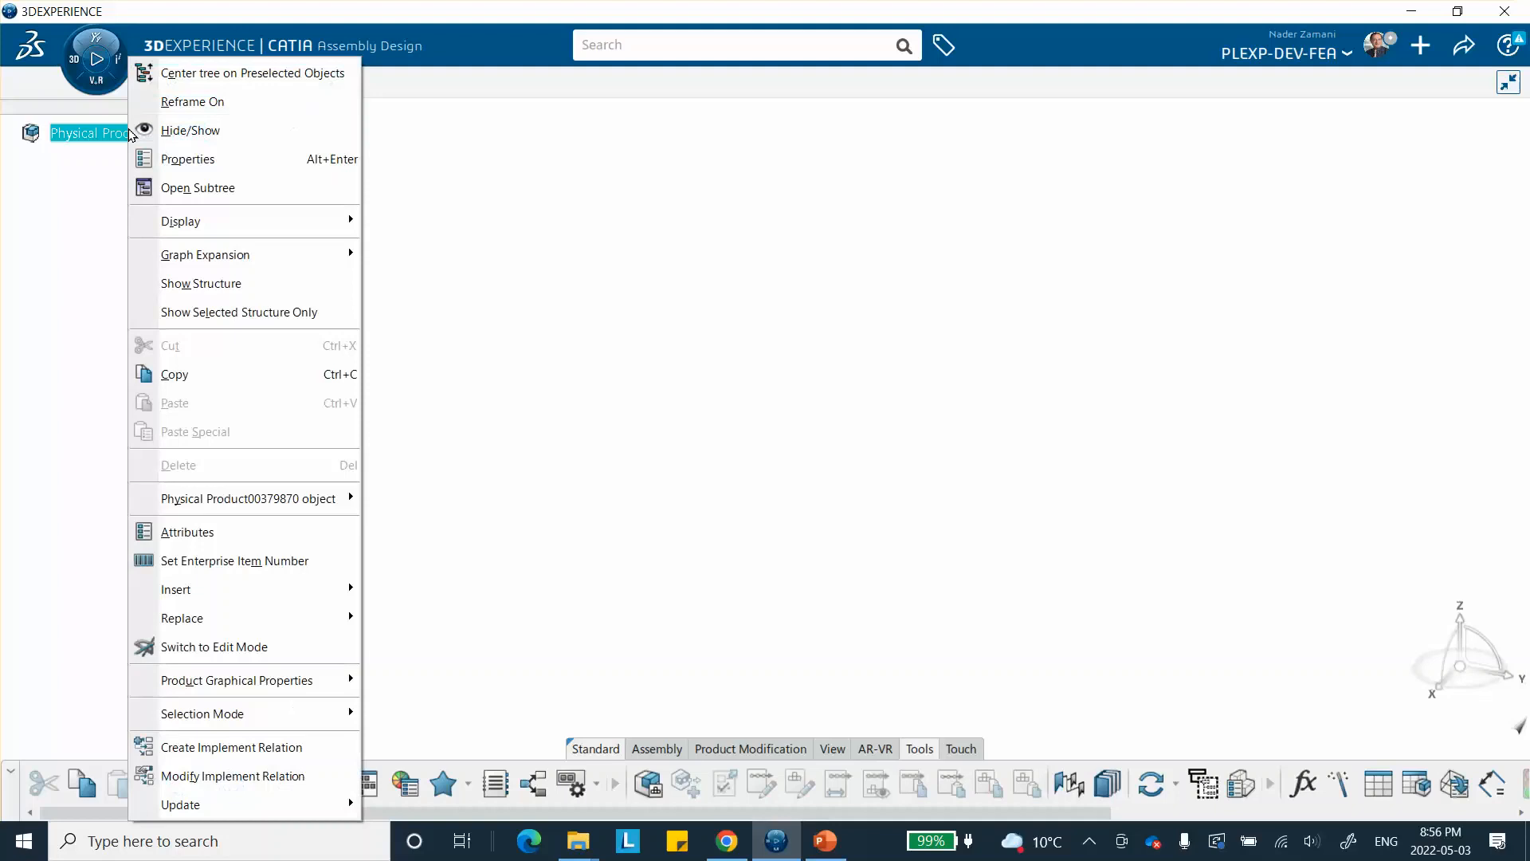
mouse_move(323, 589)
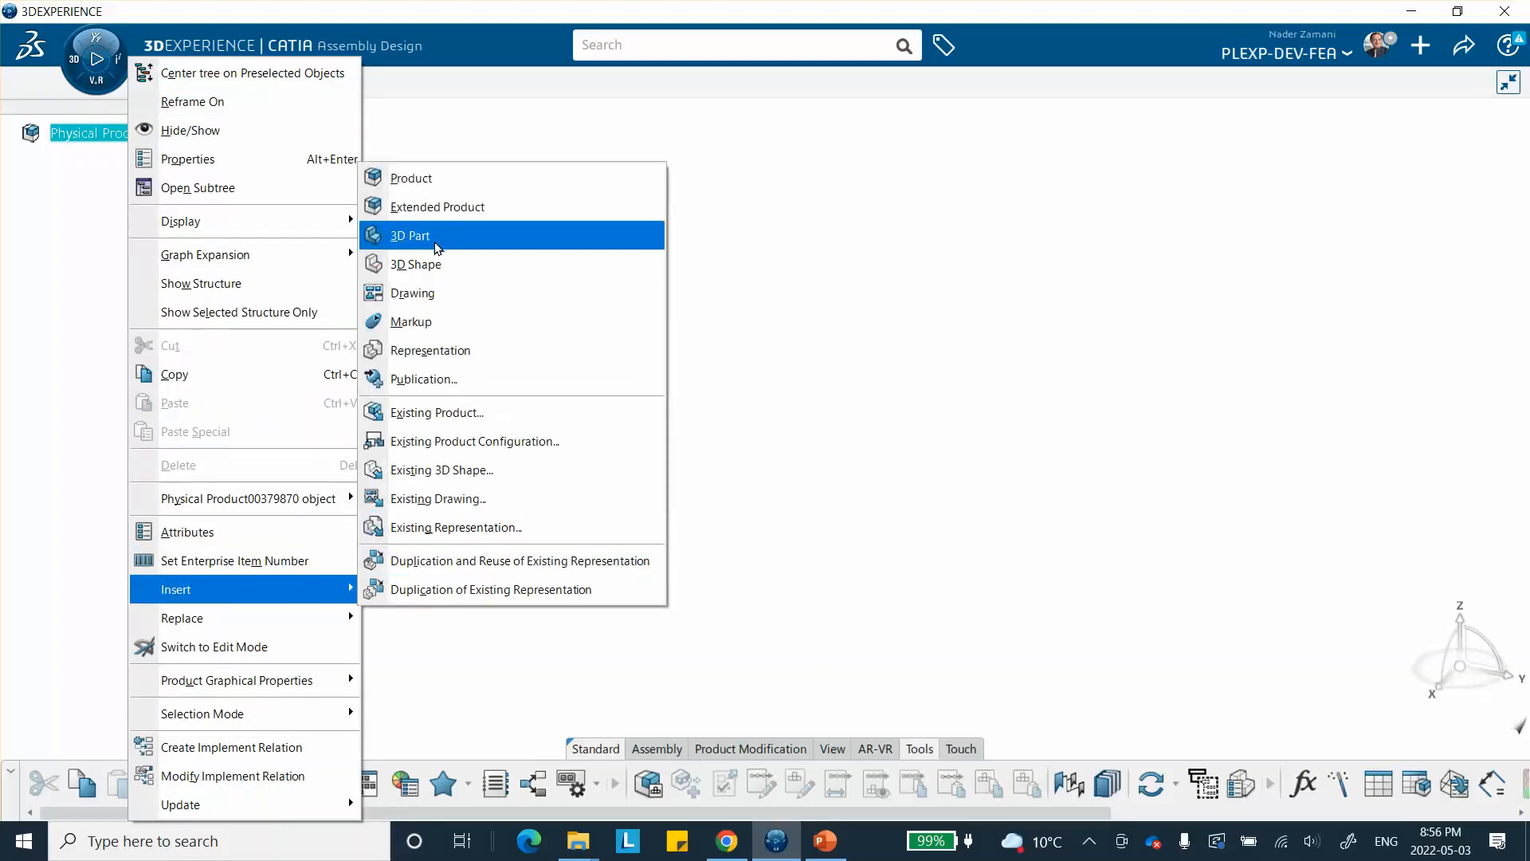
left_click(425, 250)
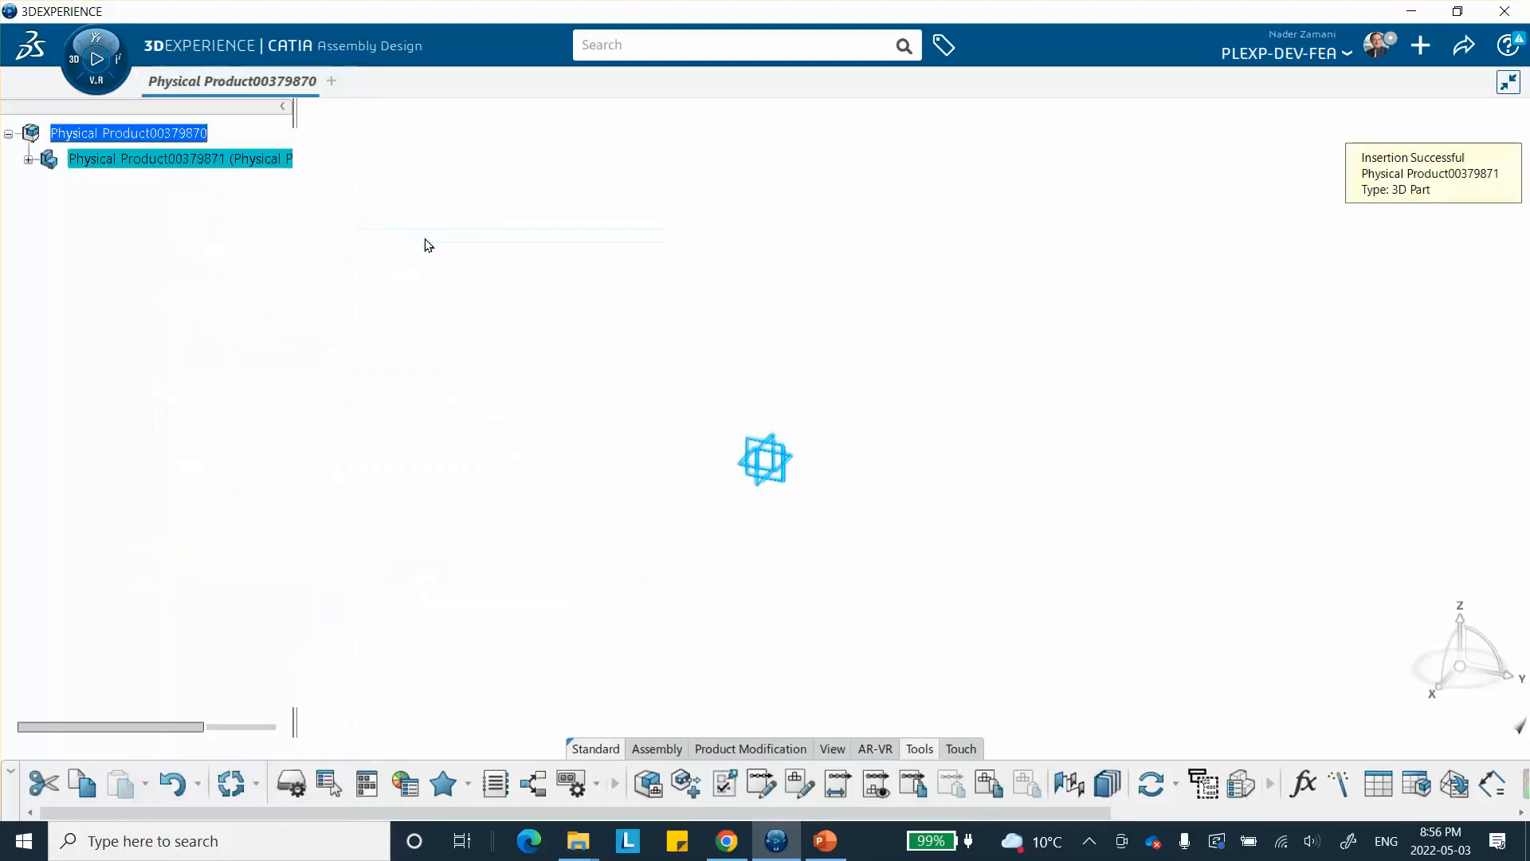
- Add the prefix "Plate_" to the title of the inserted 3D part in its properties
right_click(104, 158)
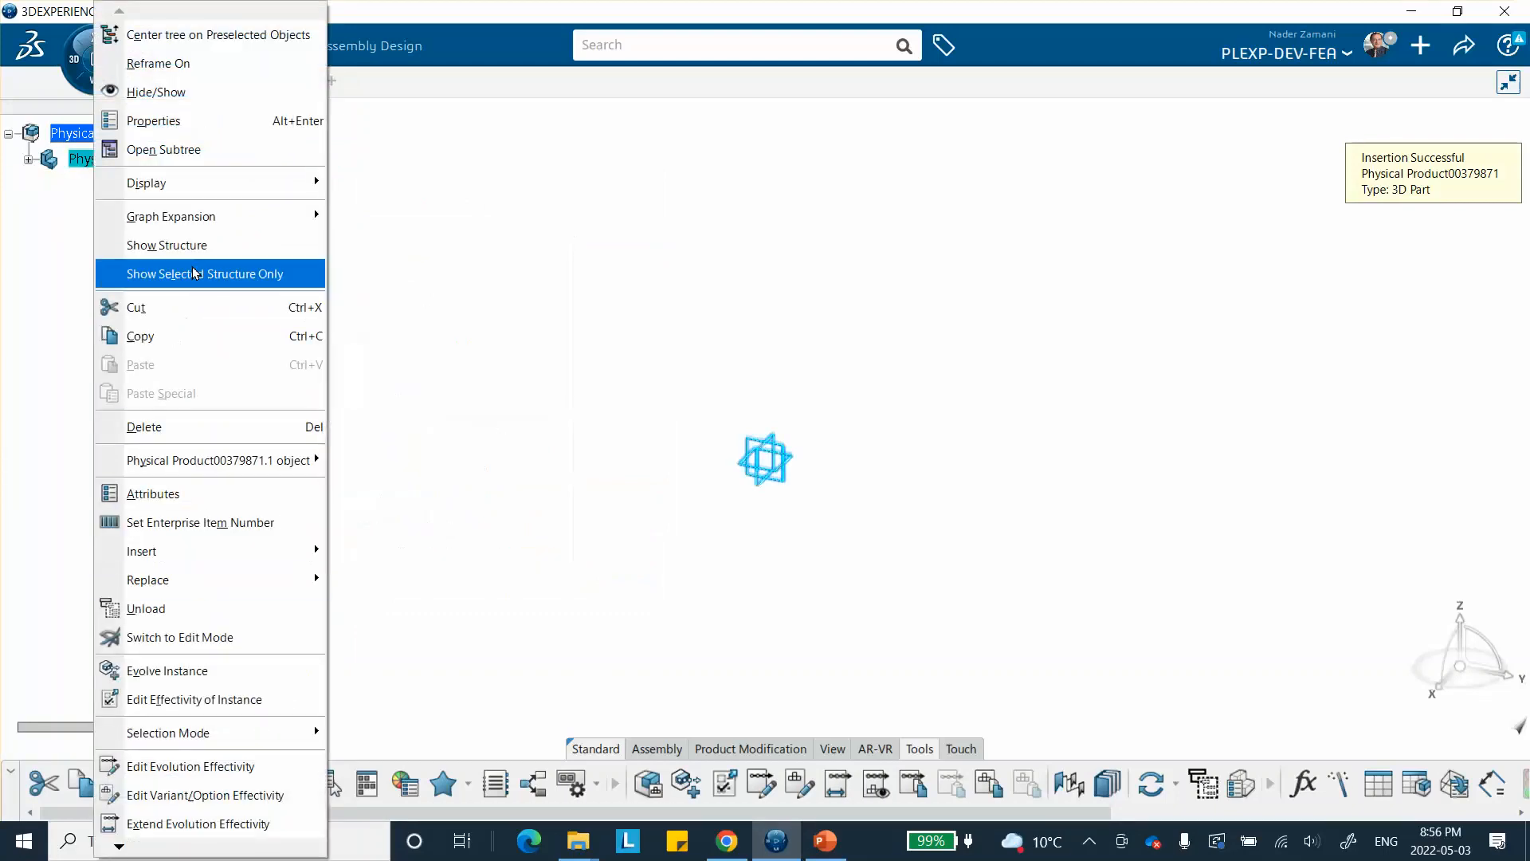
left_click(191, 126)
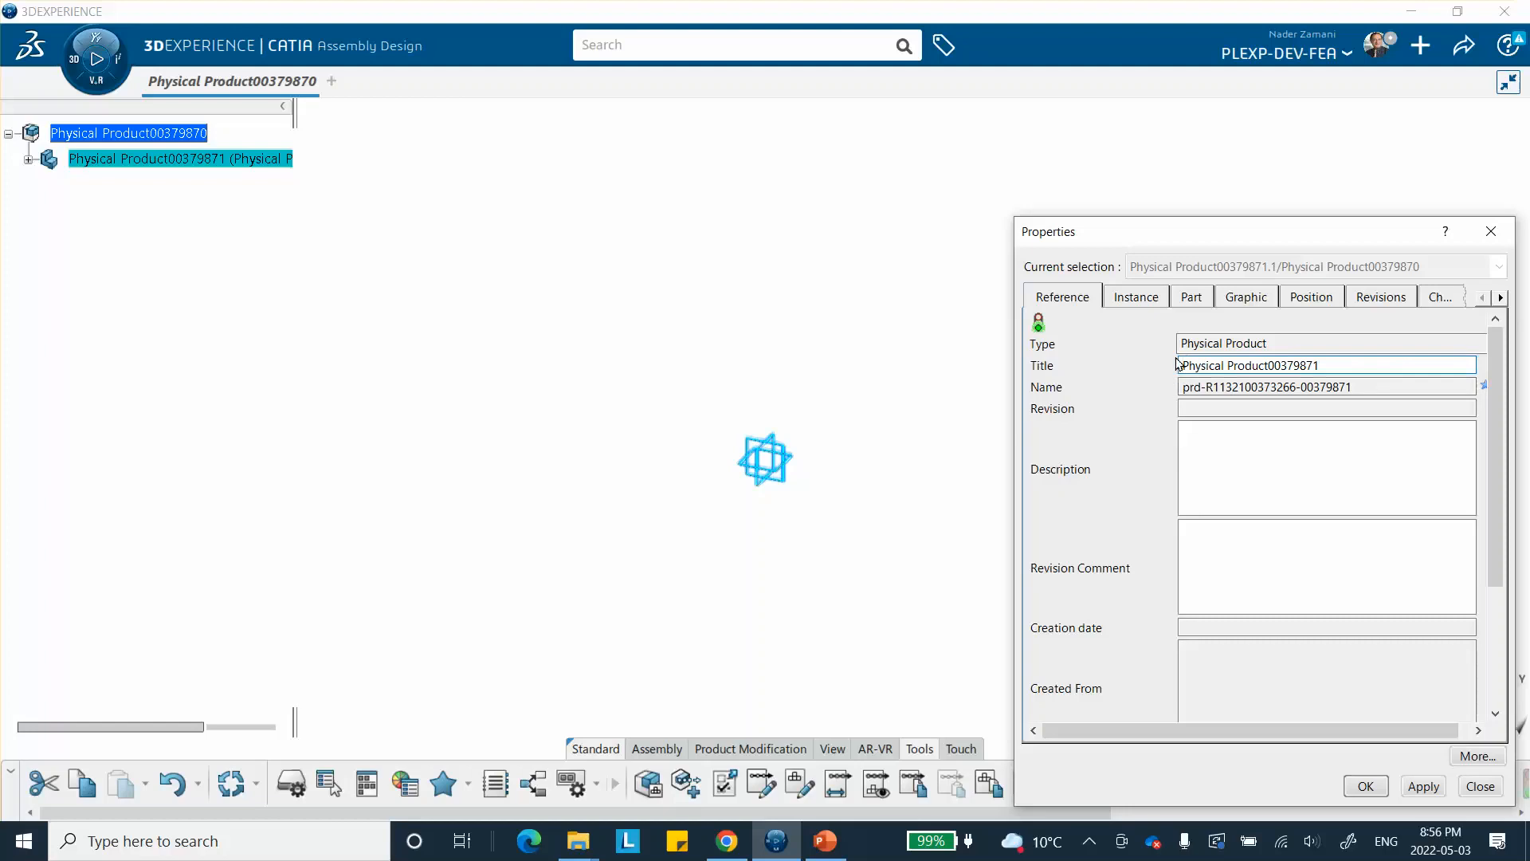
type("Plate_")
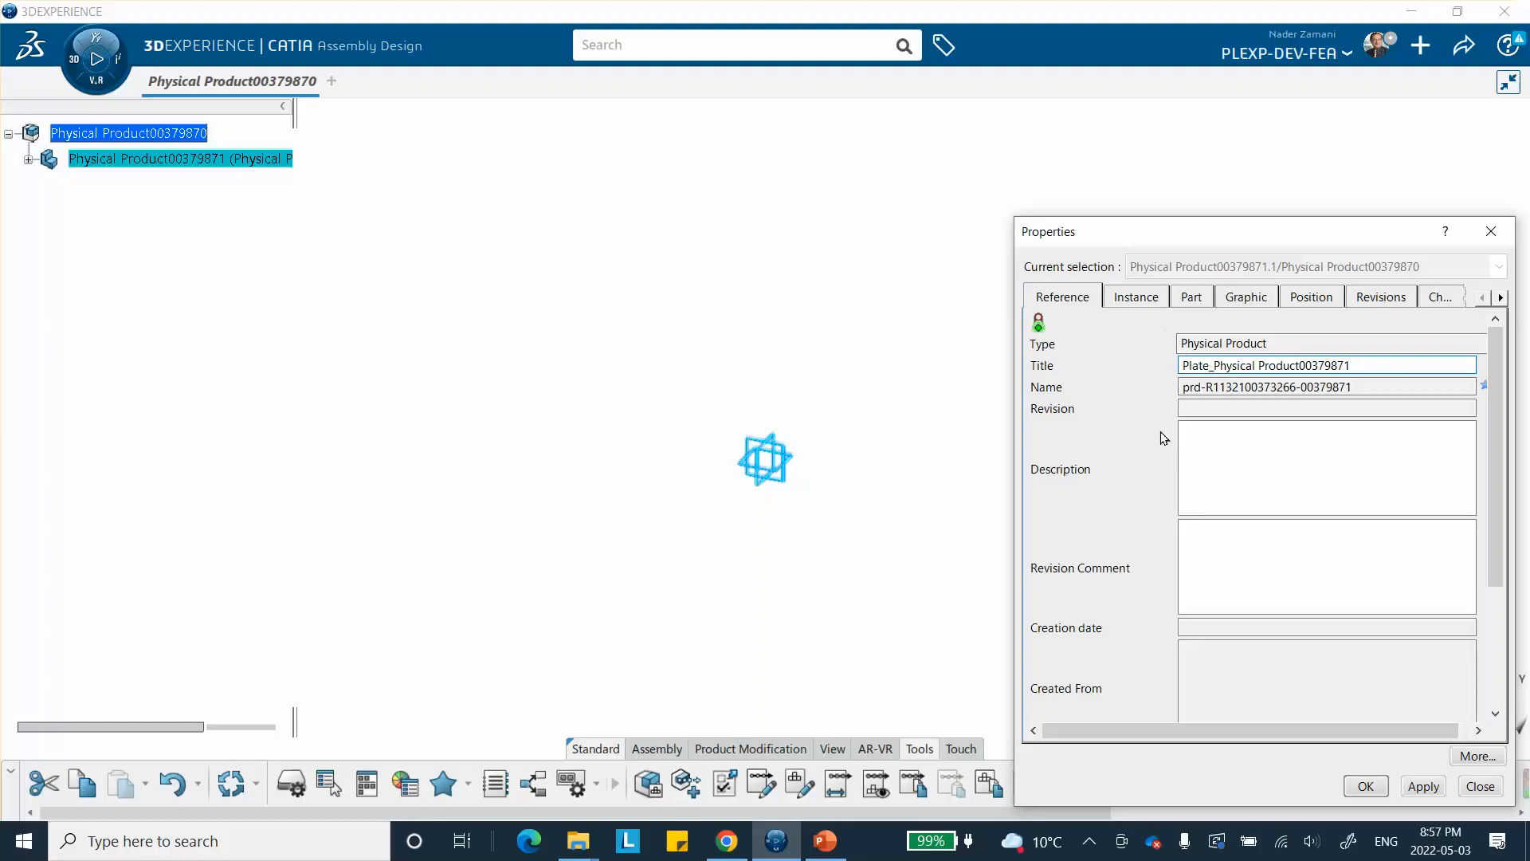
left_click(1365, 785)
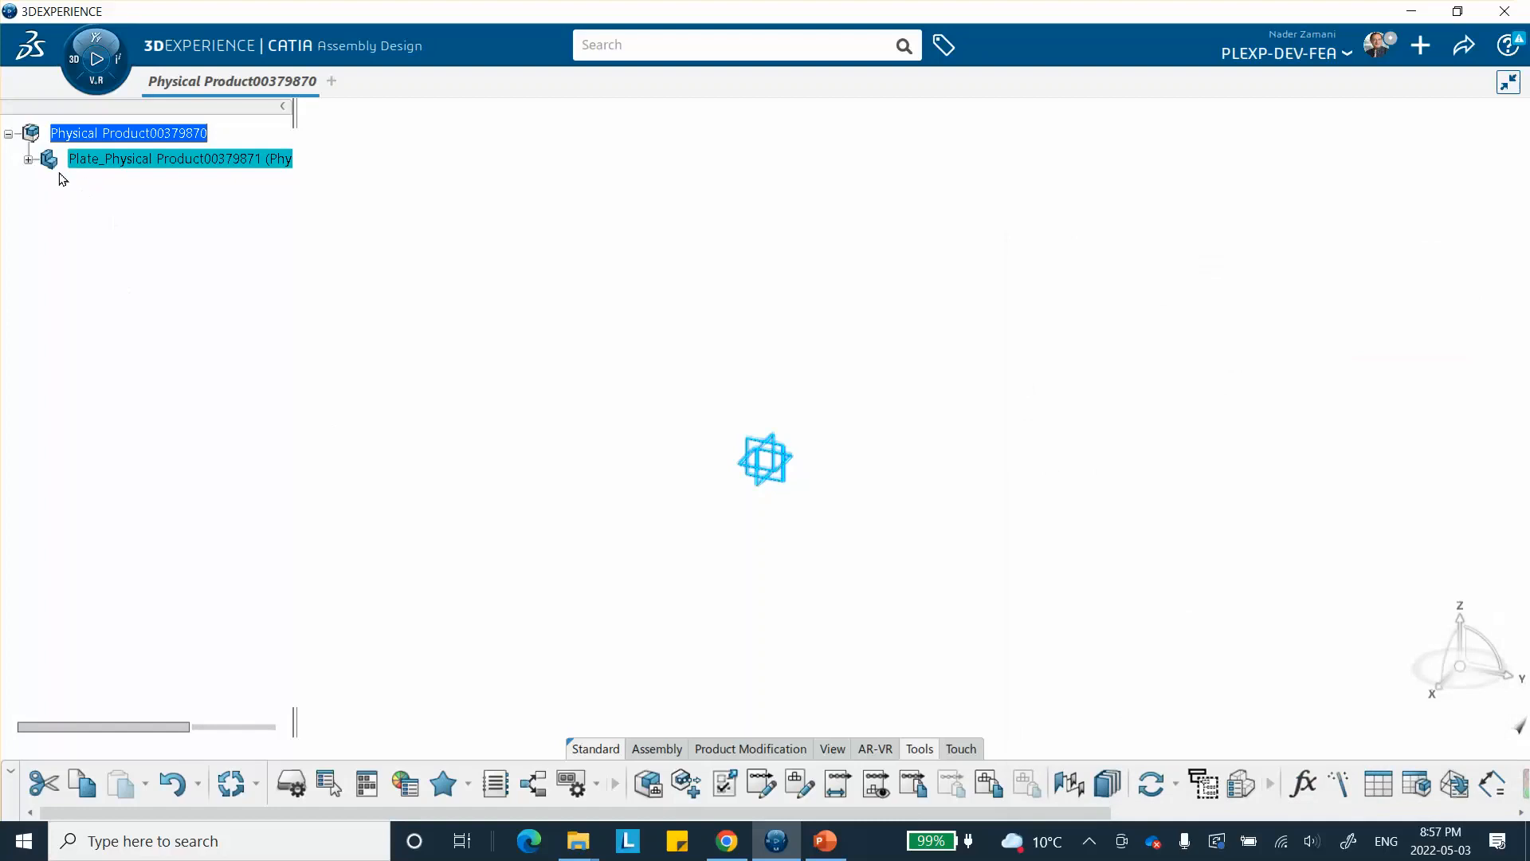
- Activate the plate part's 3D shape in Generative Shape Design and start a sketch on its yz plane
left_click(28, 159)
left_click(119, 184)
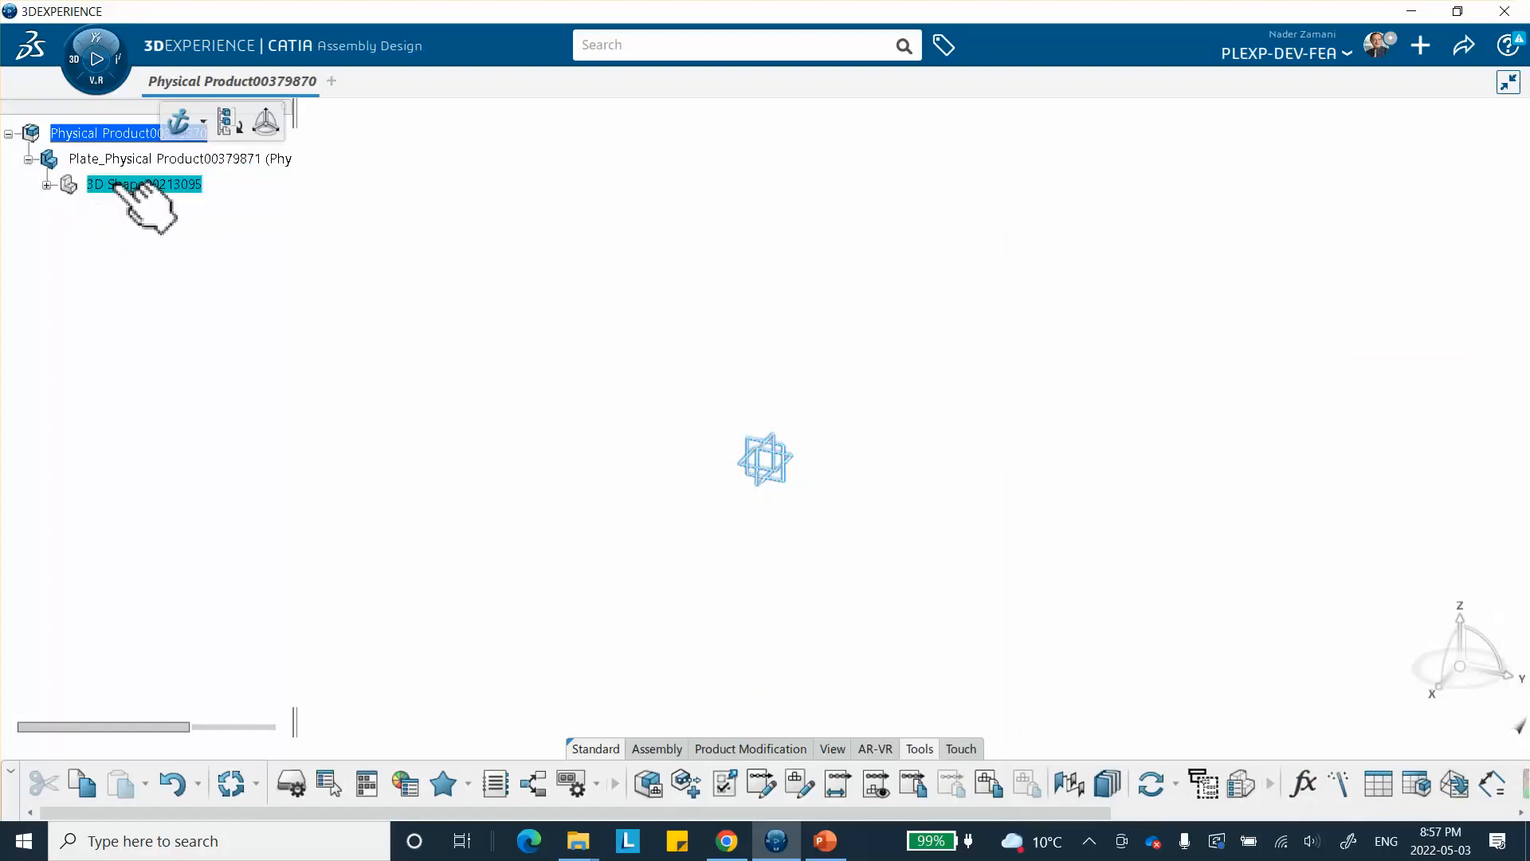
double_click(120, 184)
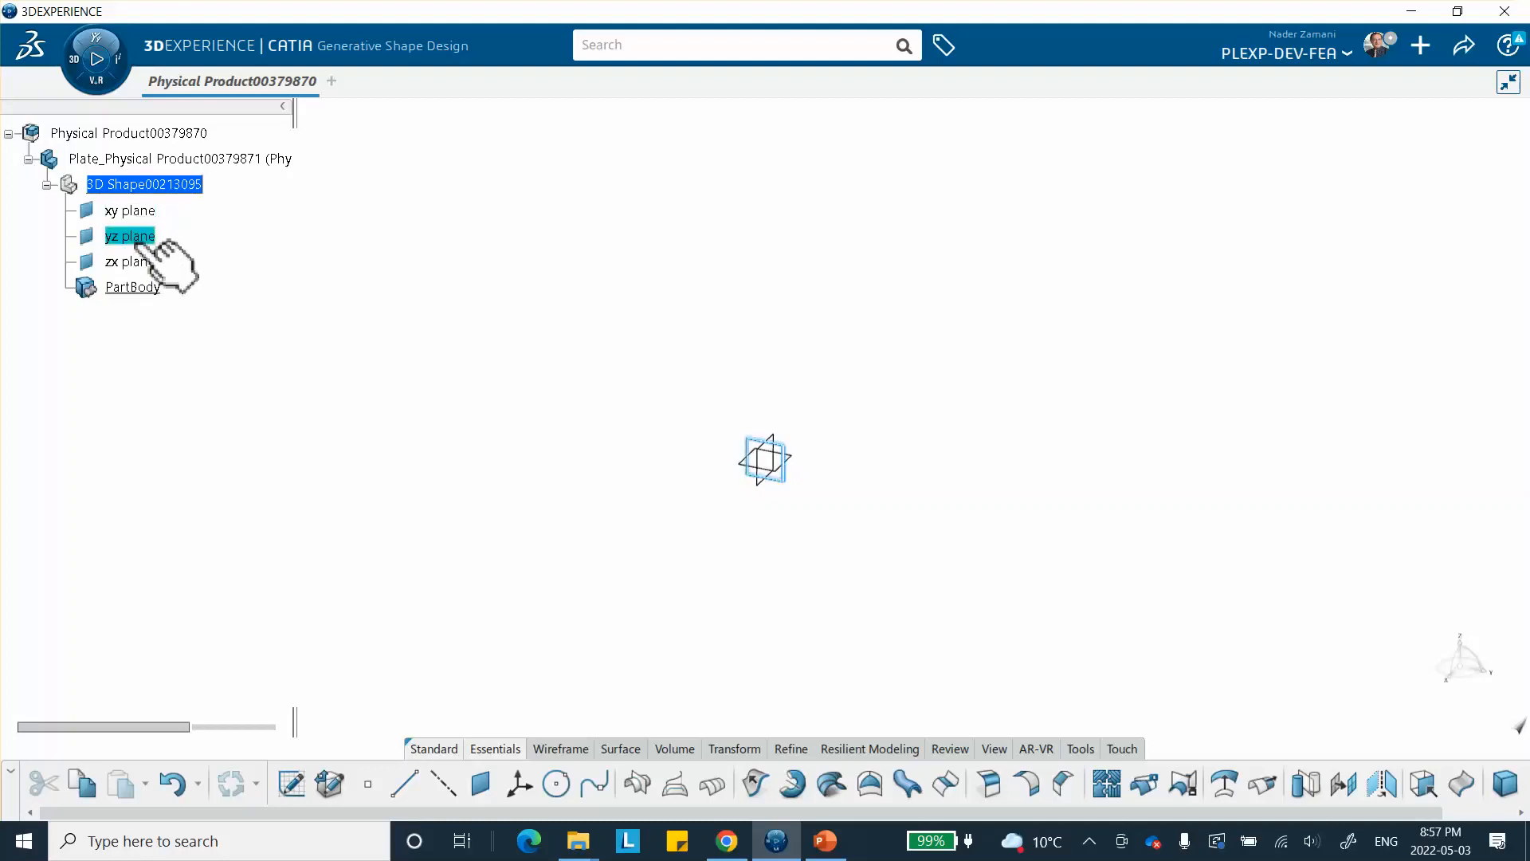
left_click(148, 243)
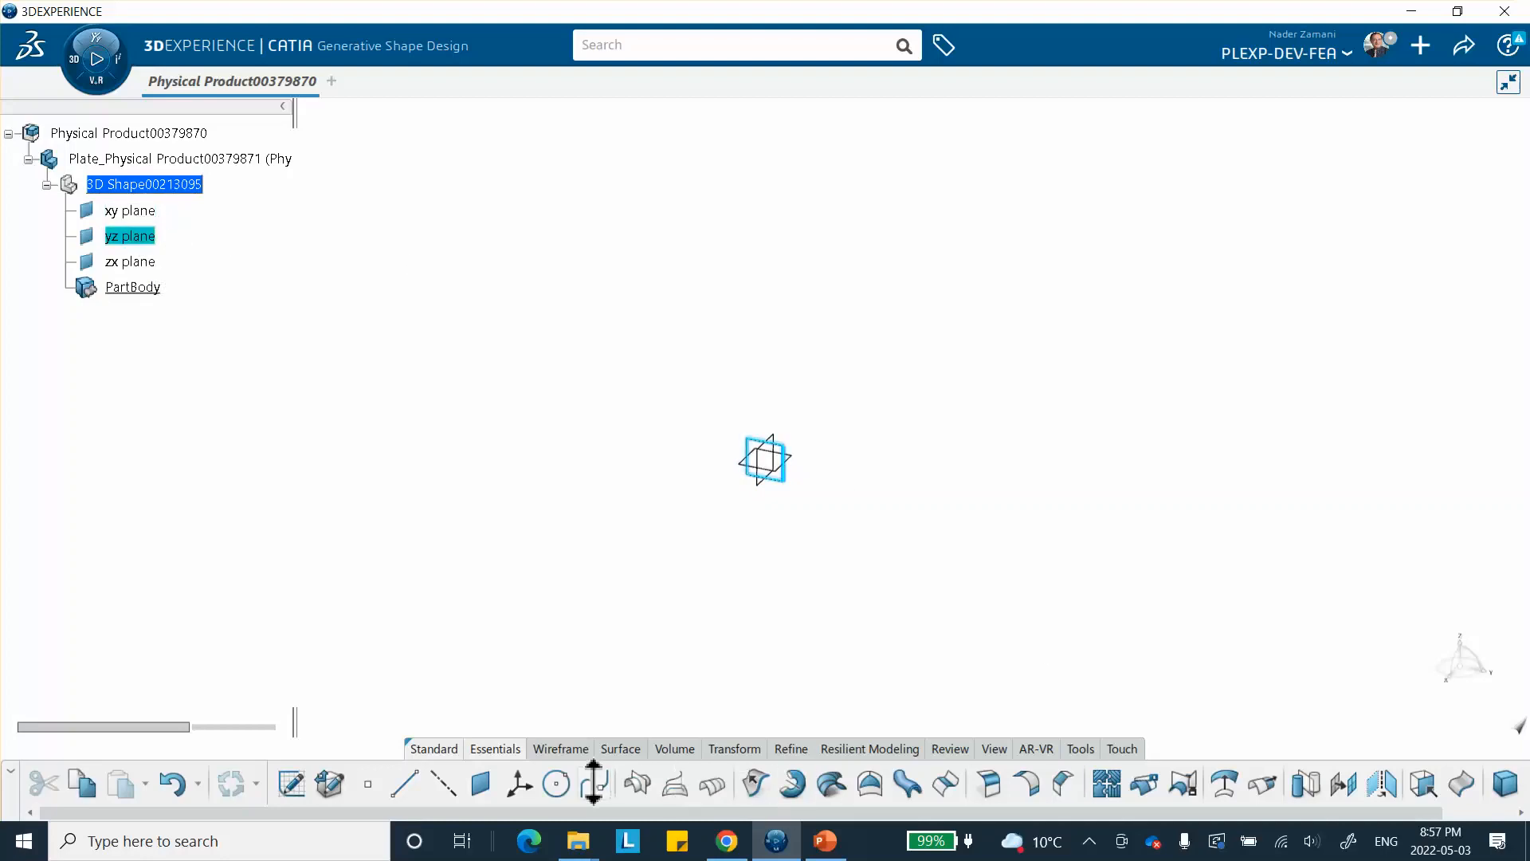
left_click(289, 785)
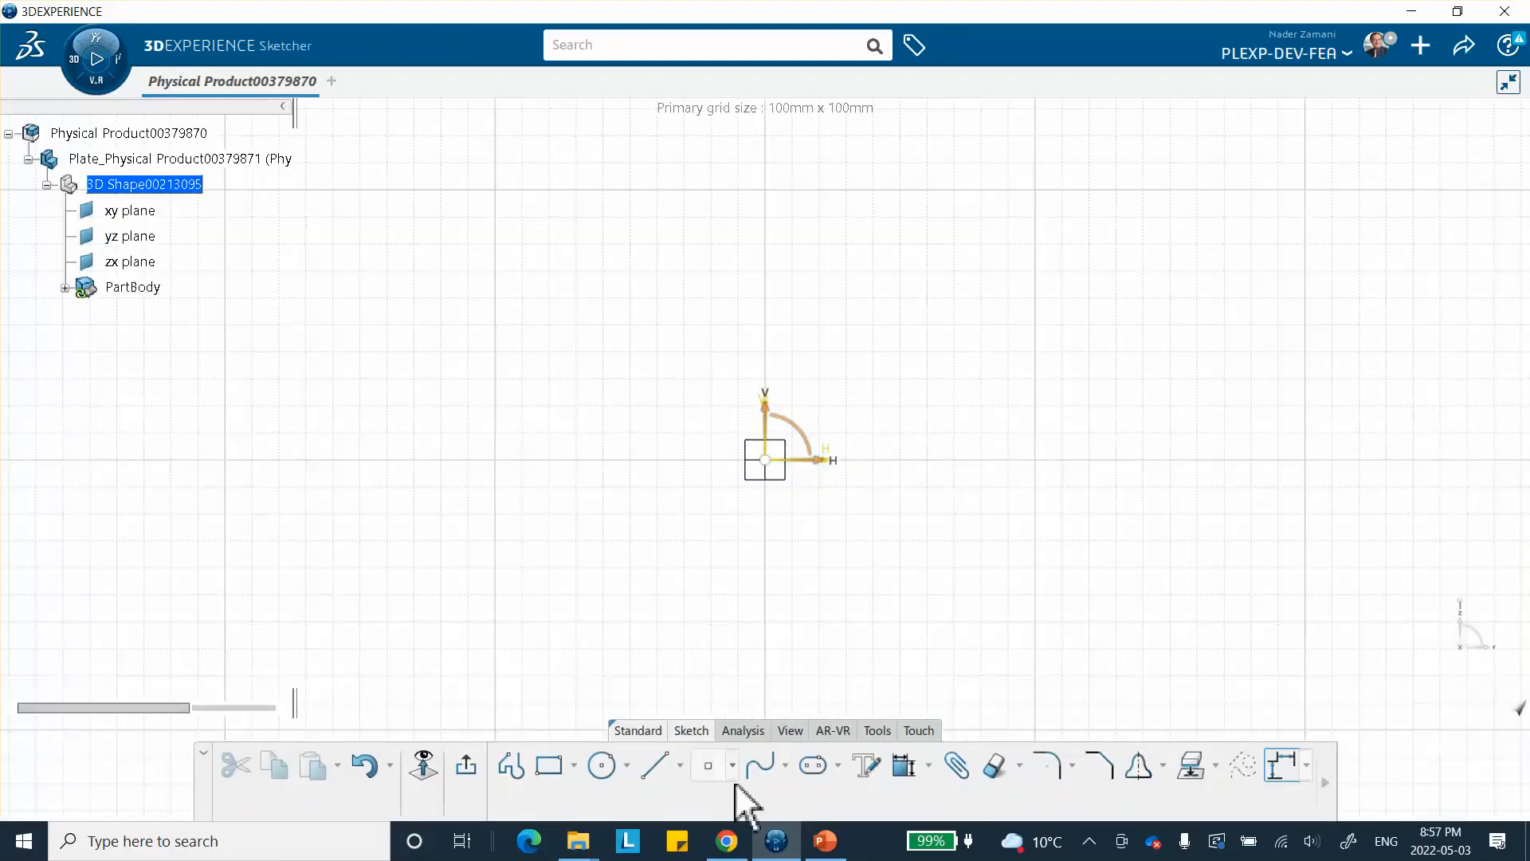
- Switch to the PowerPoint presentation and examine the plate's dimensions in the problem drawing on slide 2
left_click(833, 843)
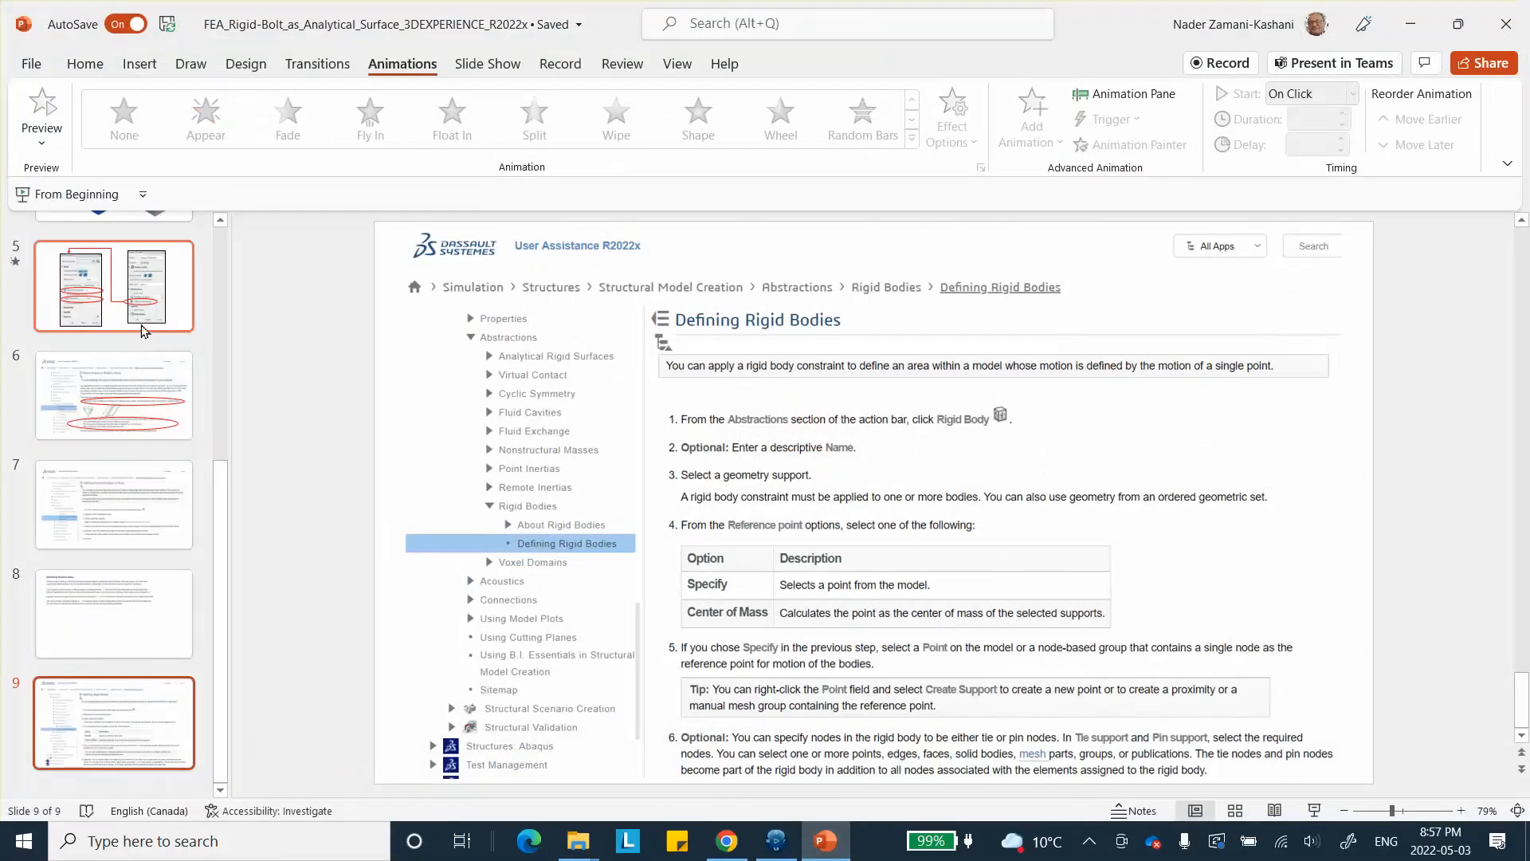
scroll(154, 329, "up", 2)
scroll(154, 329, "up", 2)
left_click(104, 471)
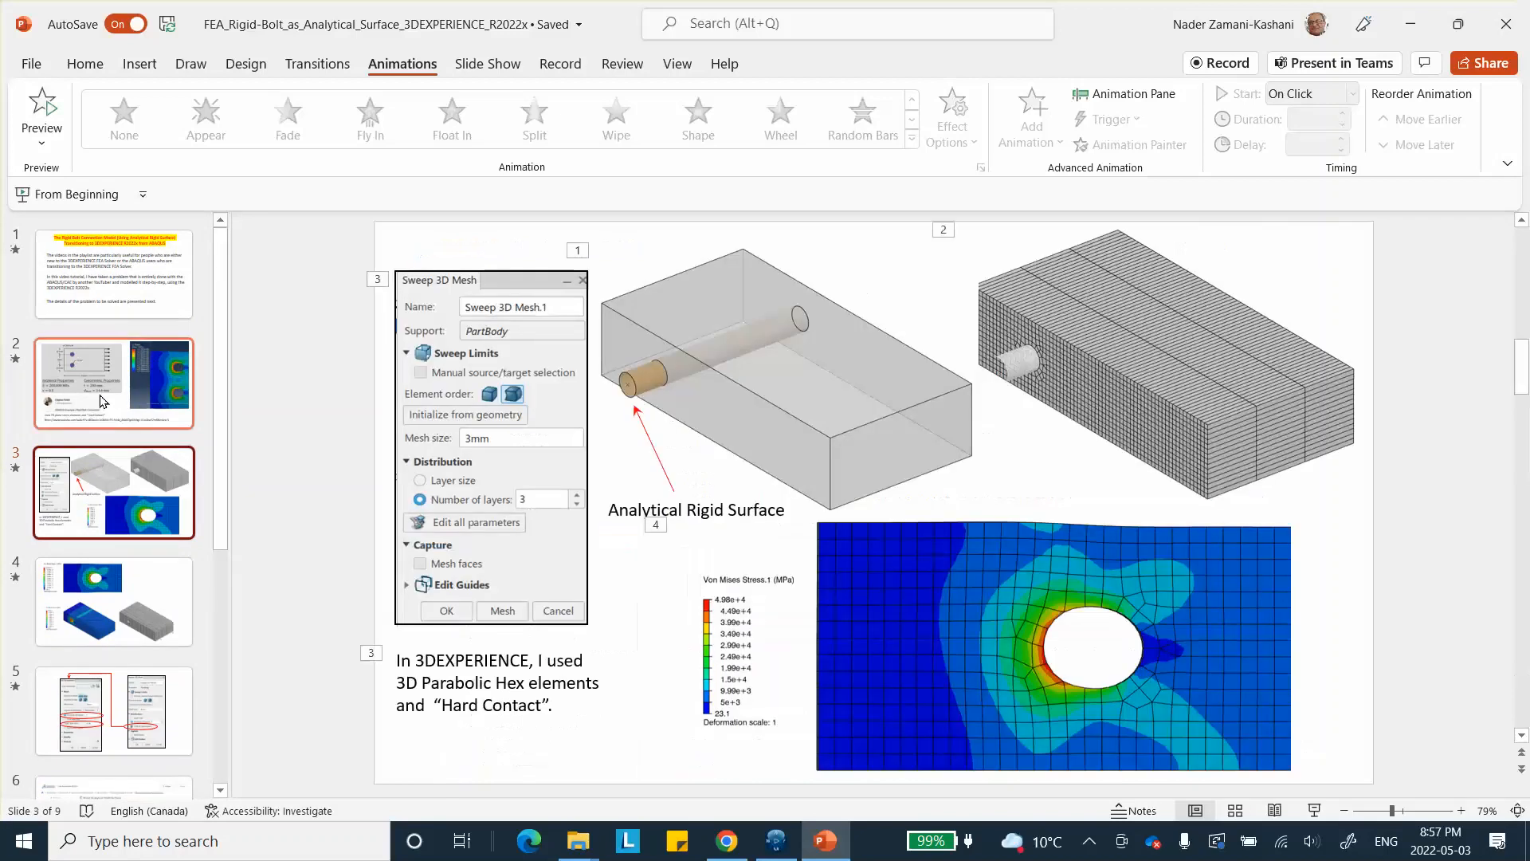
left_click(107, 361)
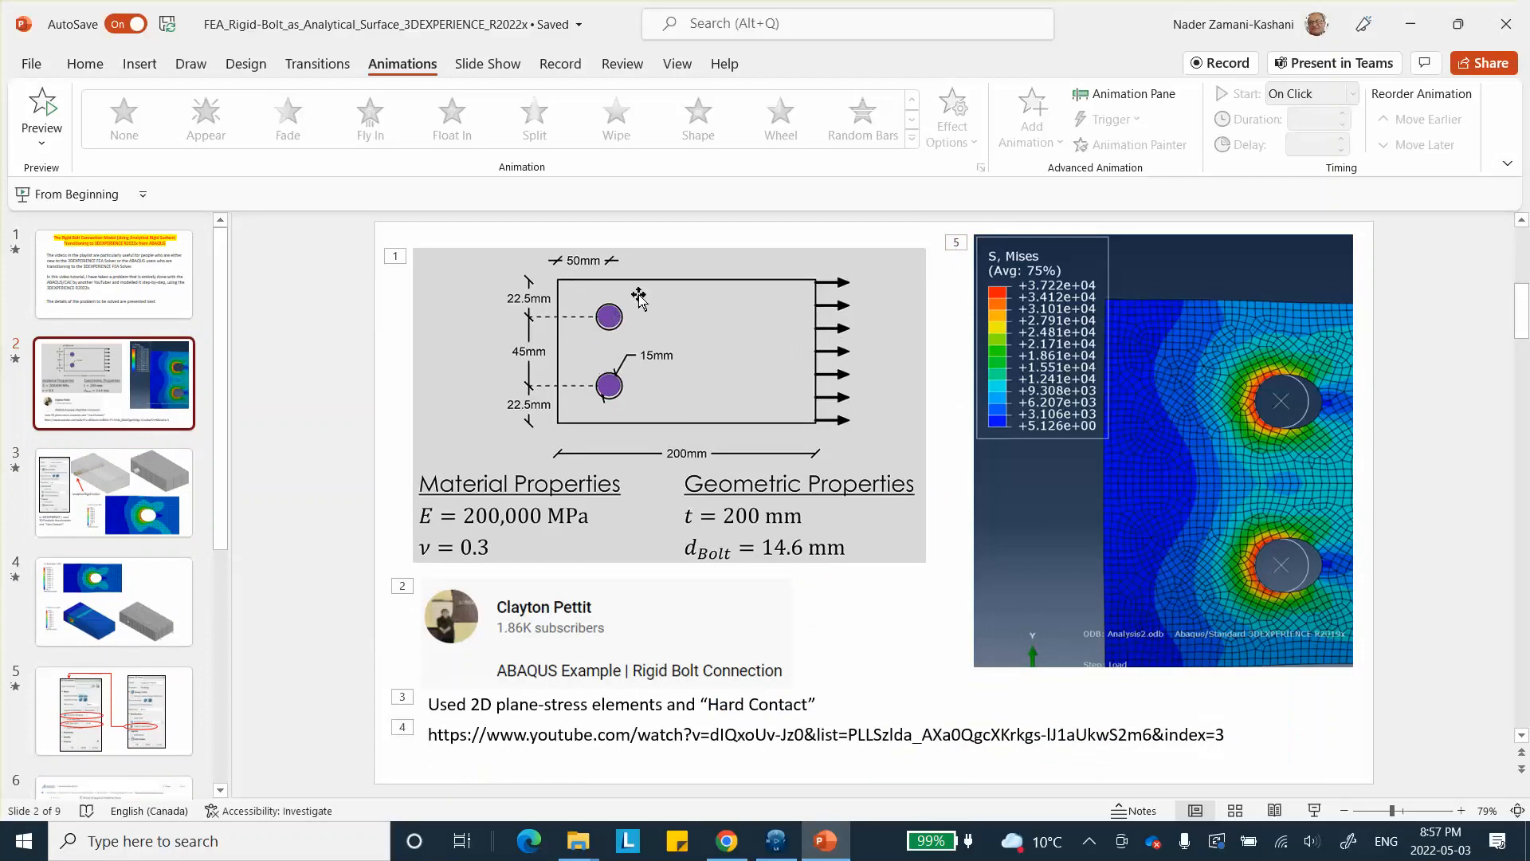
- Switch back to 3DEXPERIENCE and sketch a rectangle about 175 mm by 50 mm from the origin, extending along positive H and V
left_click(775, 841)
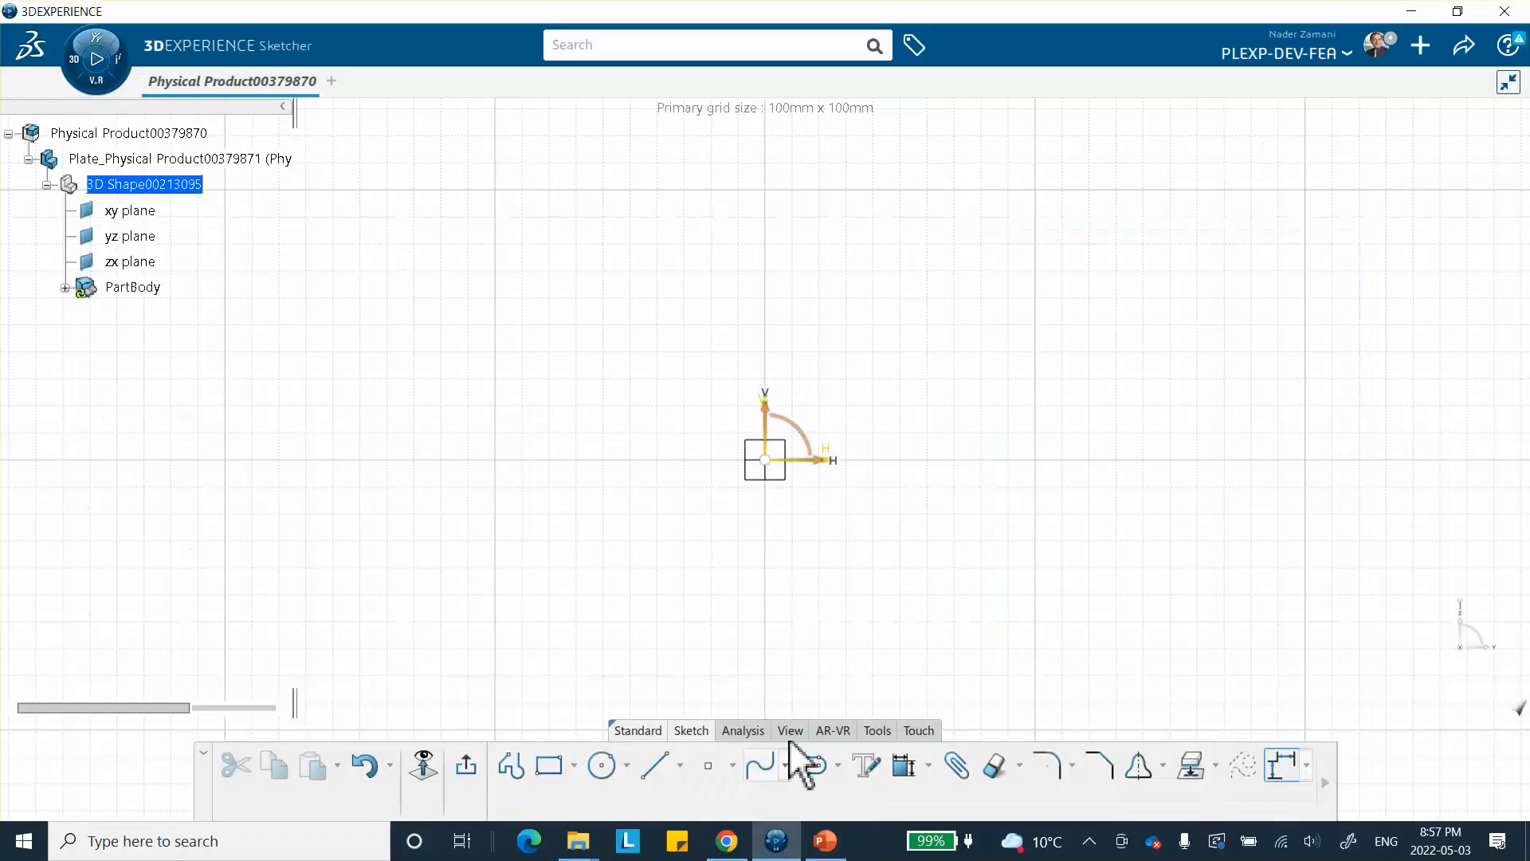
left_click(549, 766)
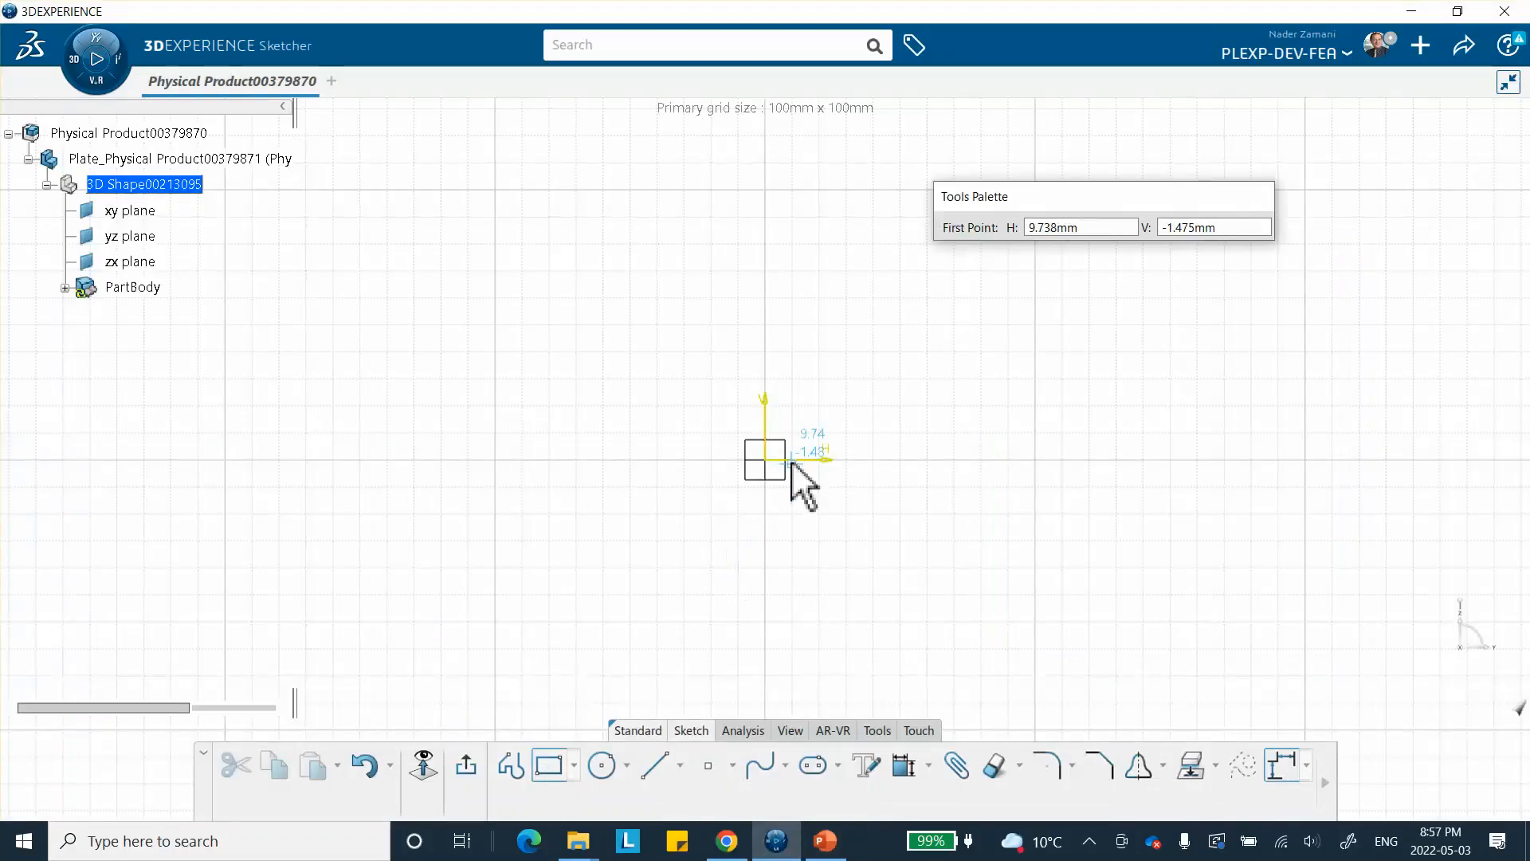
left_click(765, 460)
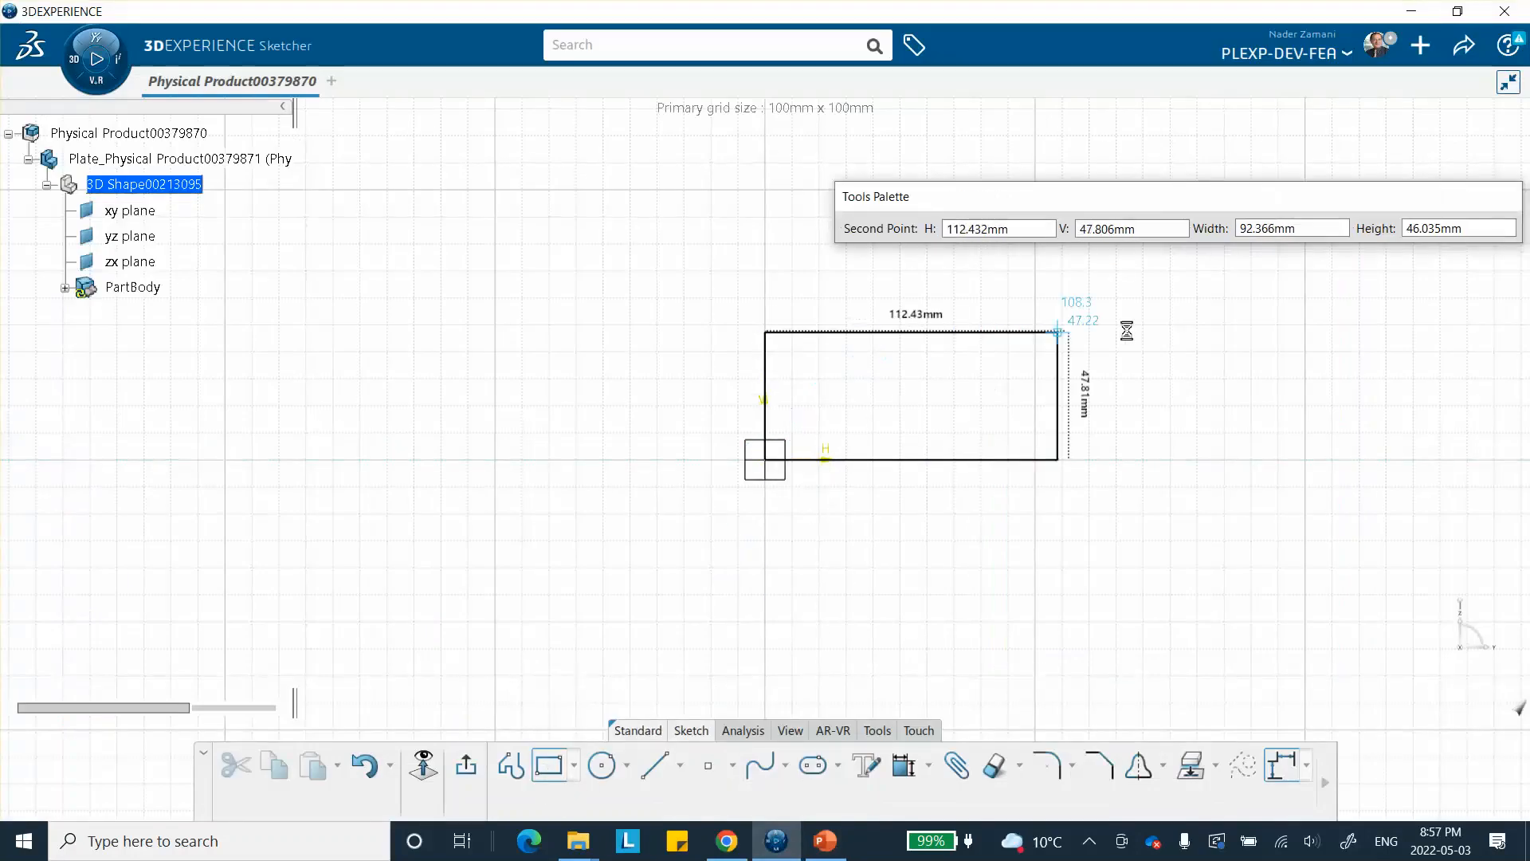
left_click(1238, 324)
left_click(1089, 569)
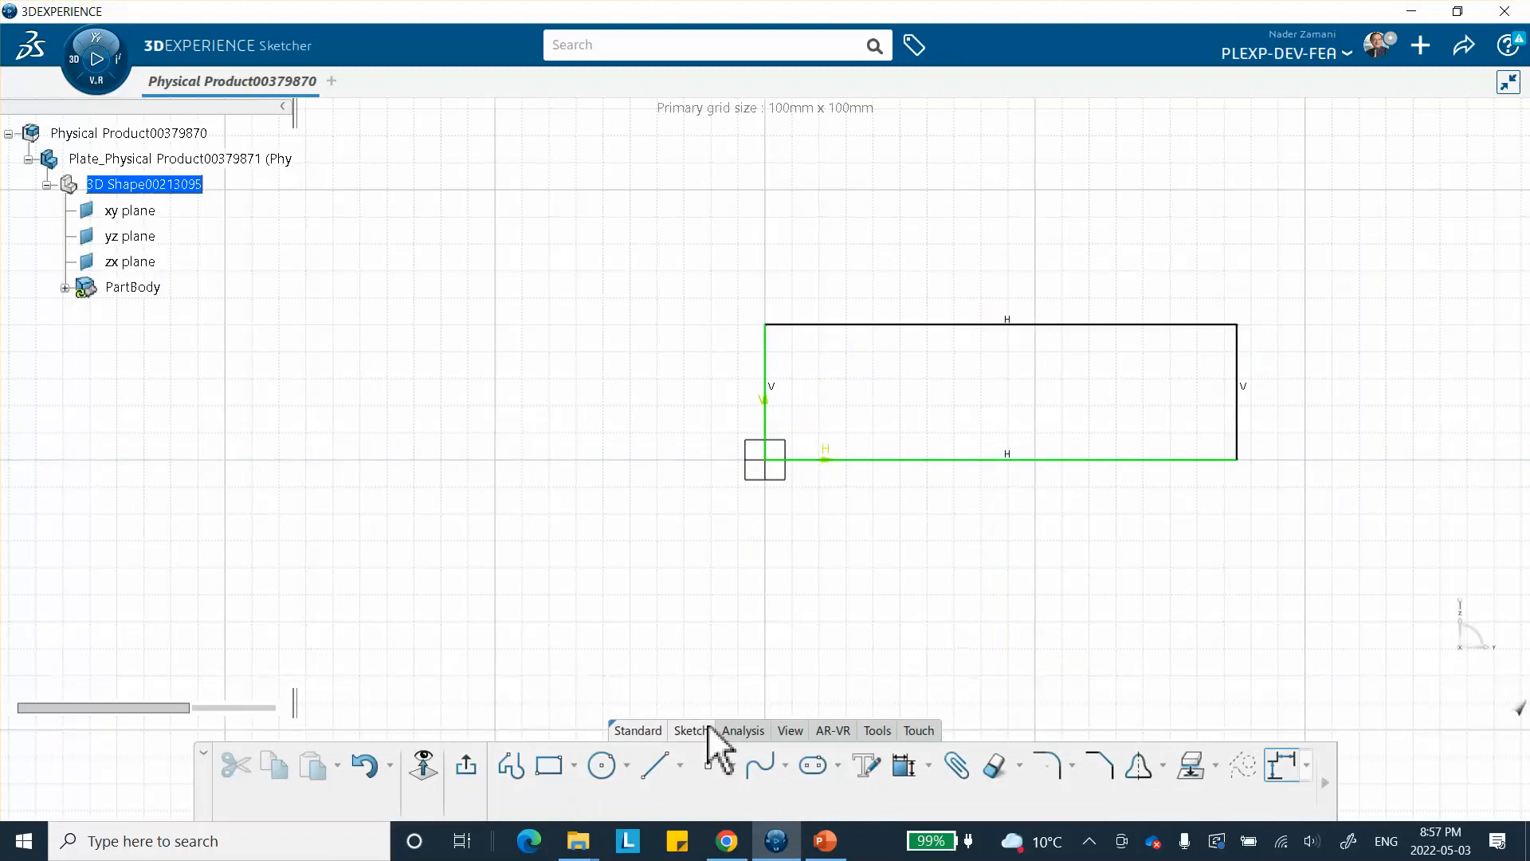
- Constrain the rectangle's horizontal length to 200 mm and its vertical height to 45 mm
left_click(901, 767)
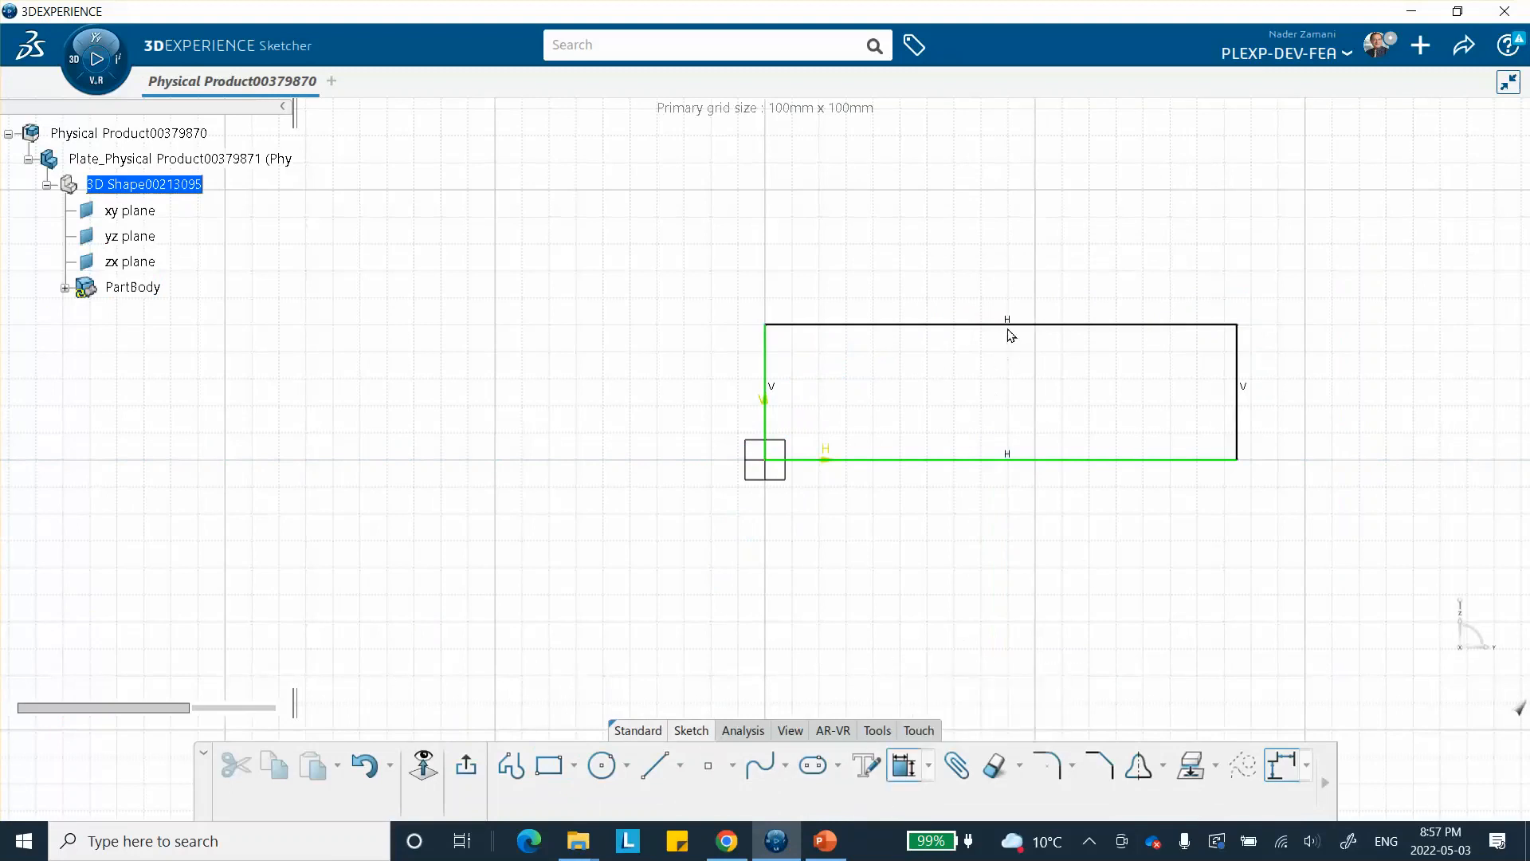
left_click(1012, 324)
left_click(1006, 279)
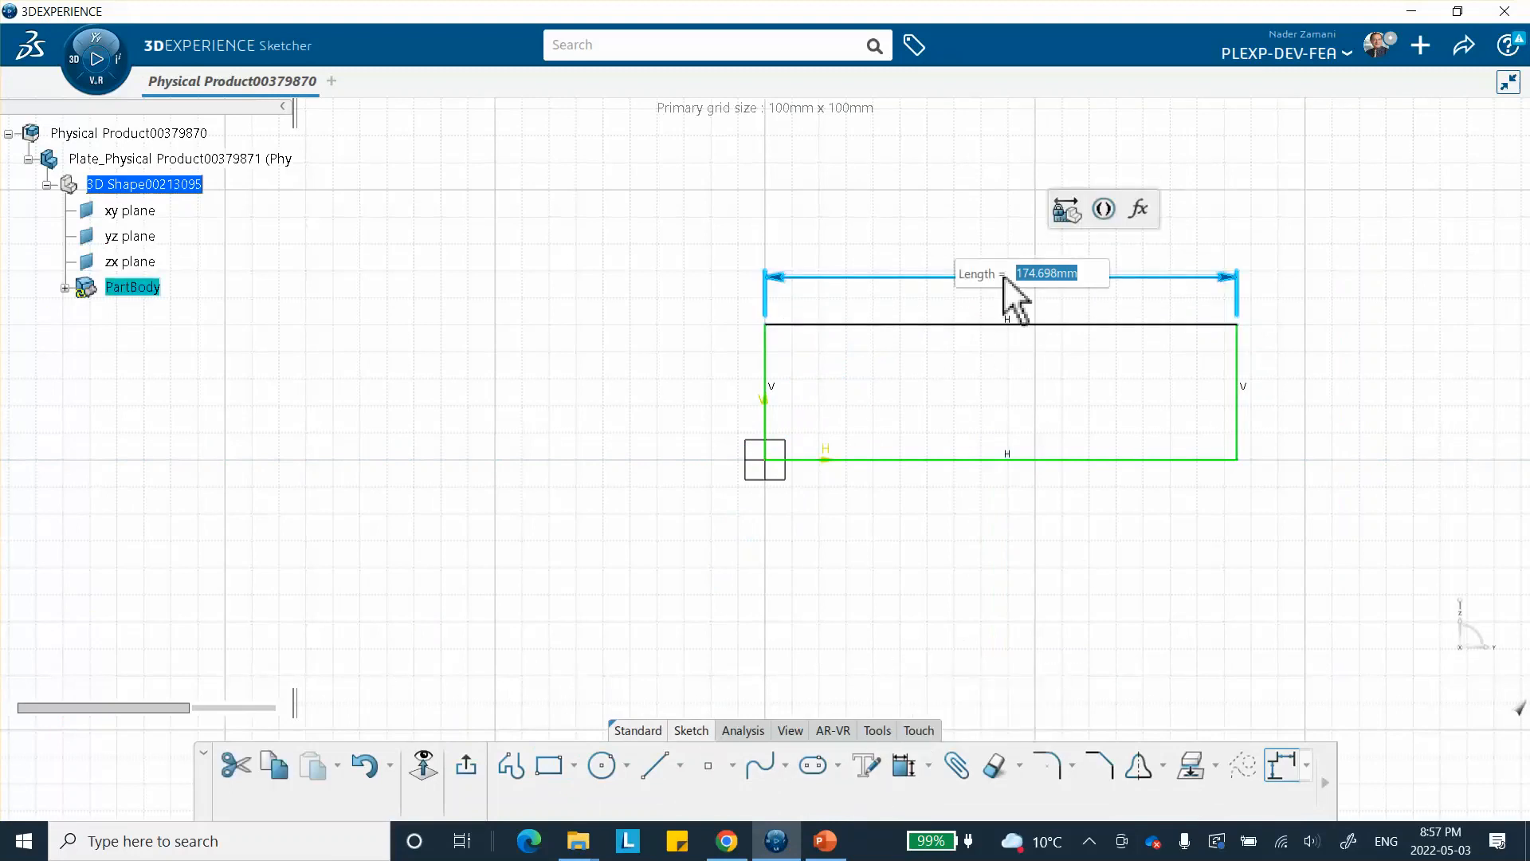
type("200")
key("Return")
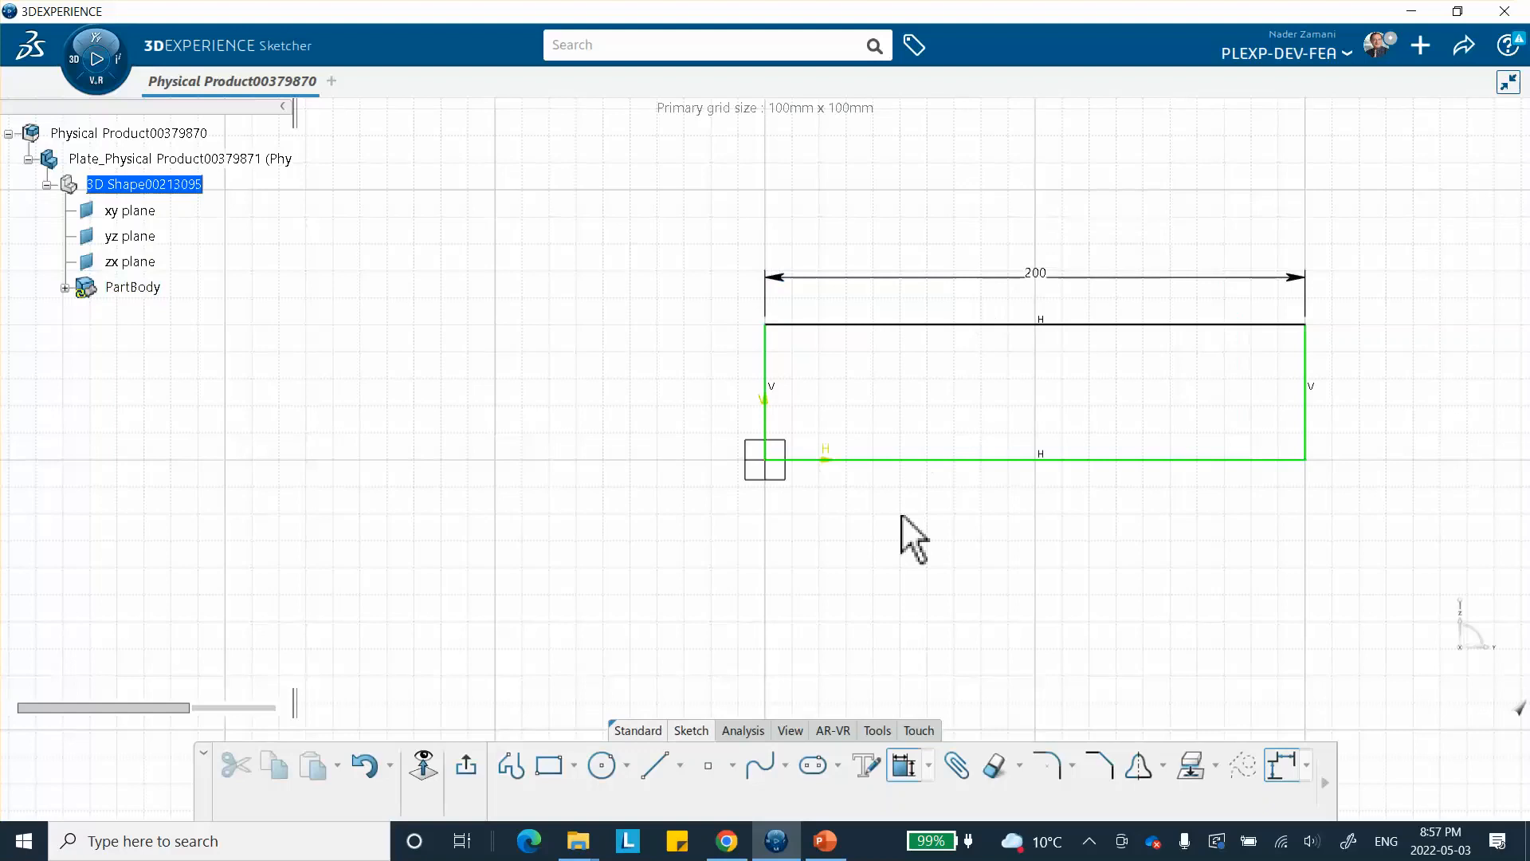
left_click(1307, 394)
left_click(1347, 394)
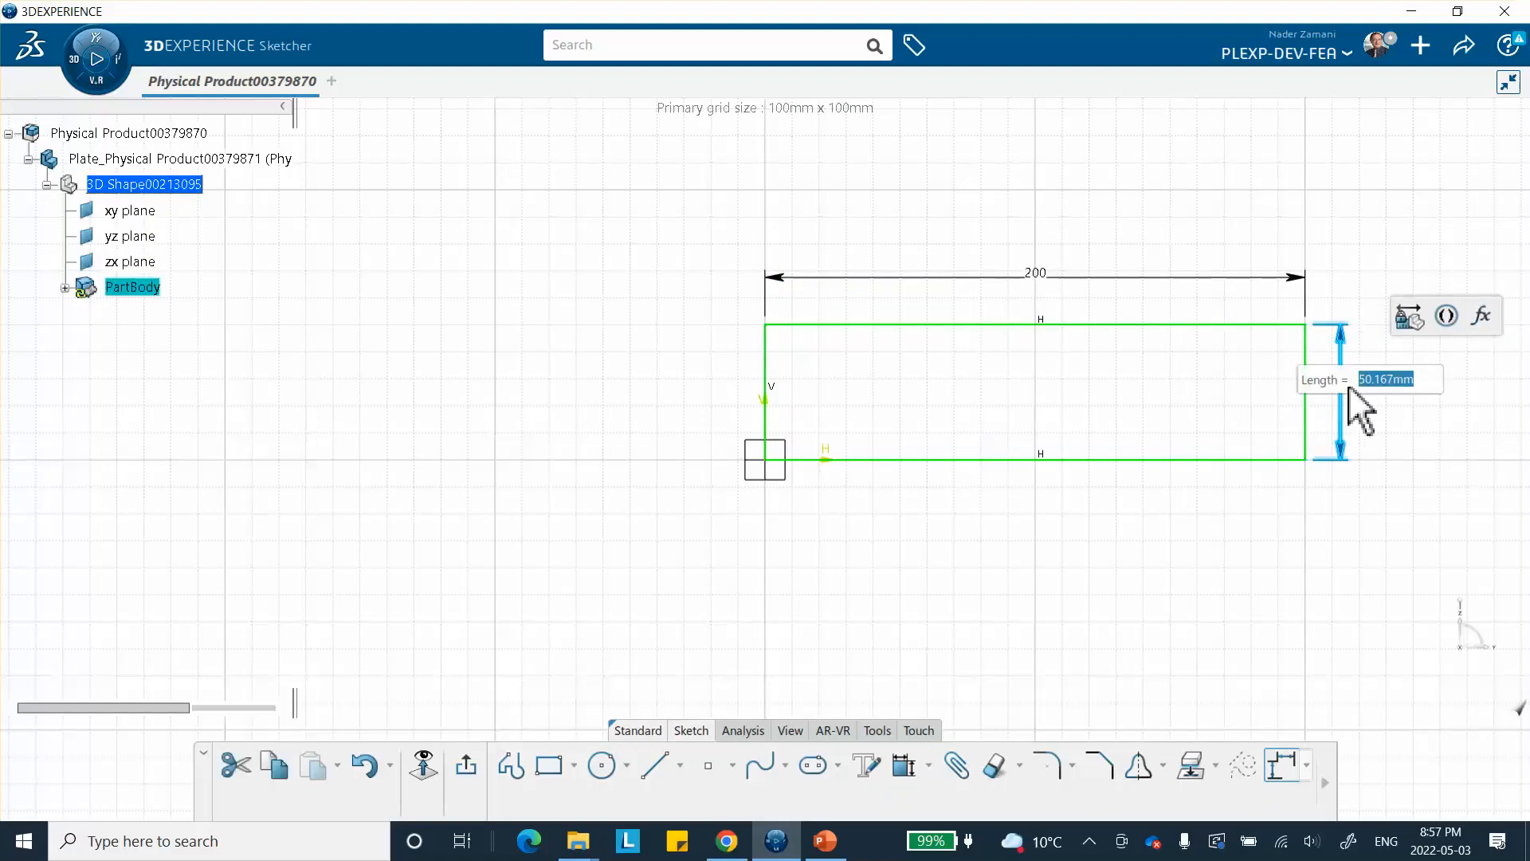
type("45")
key("Return")
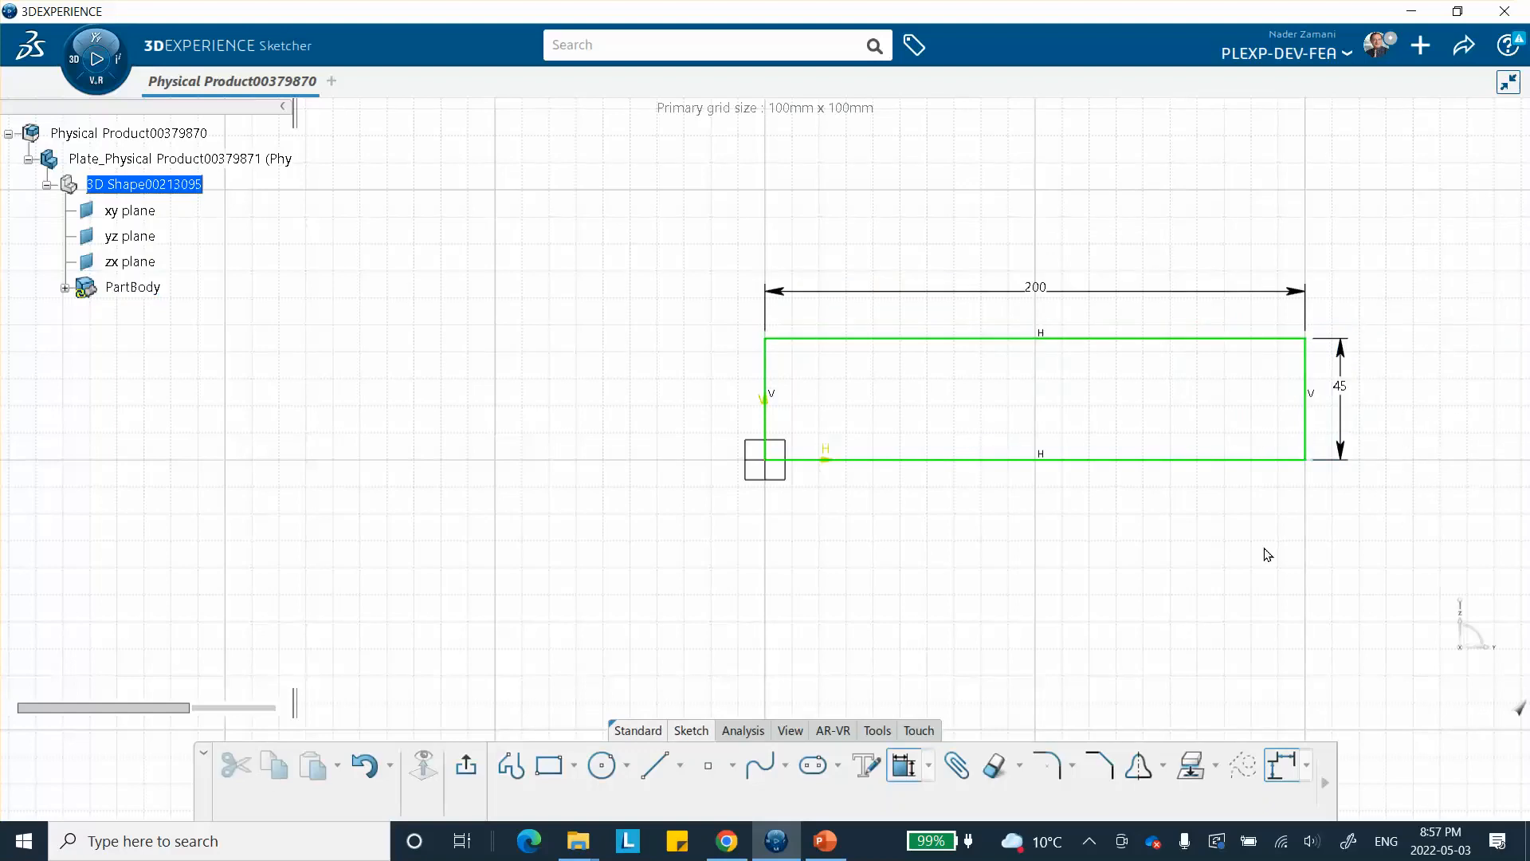
- Sketch a circle inside the rectangle near the origin end, with its centre about 25 mm from the vertical edge
middle_click_drag(1183, 545, 1096, 538)
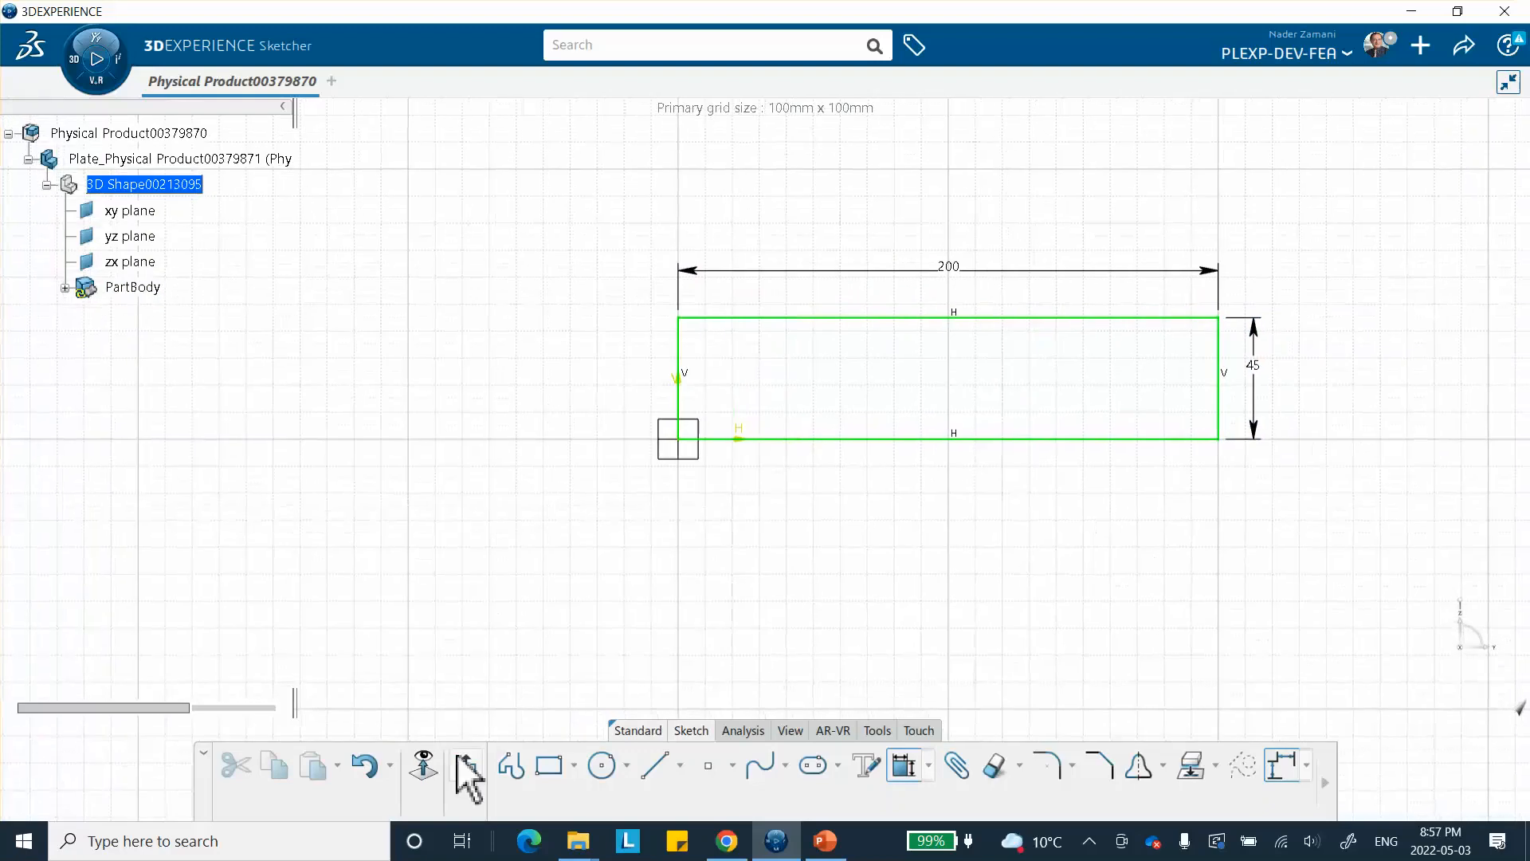
left_click(602, 765)
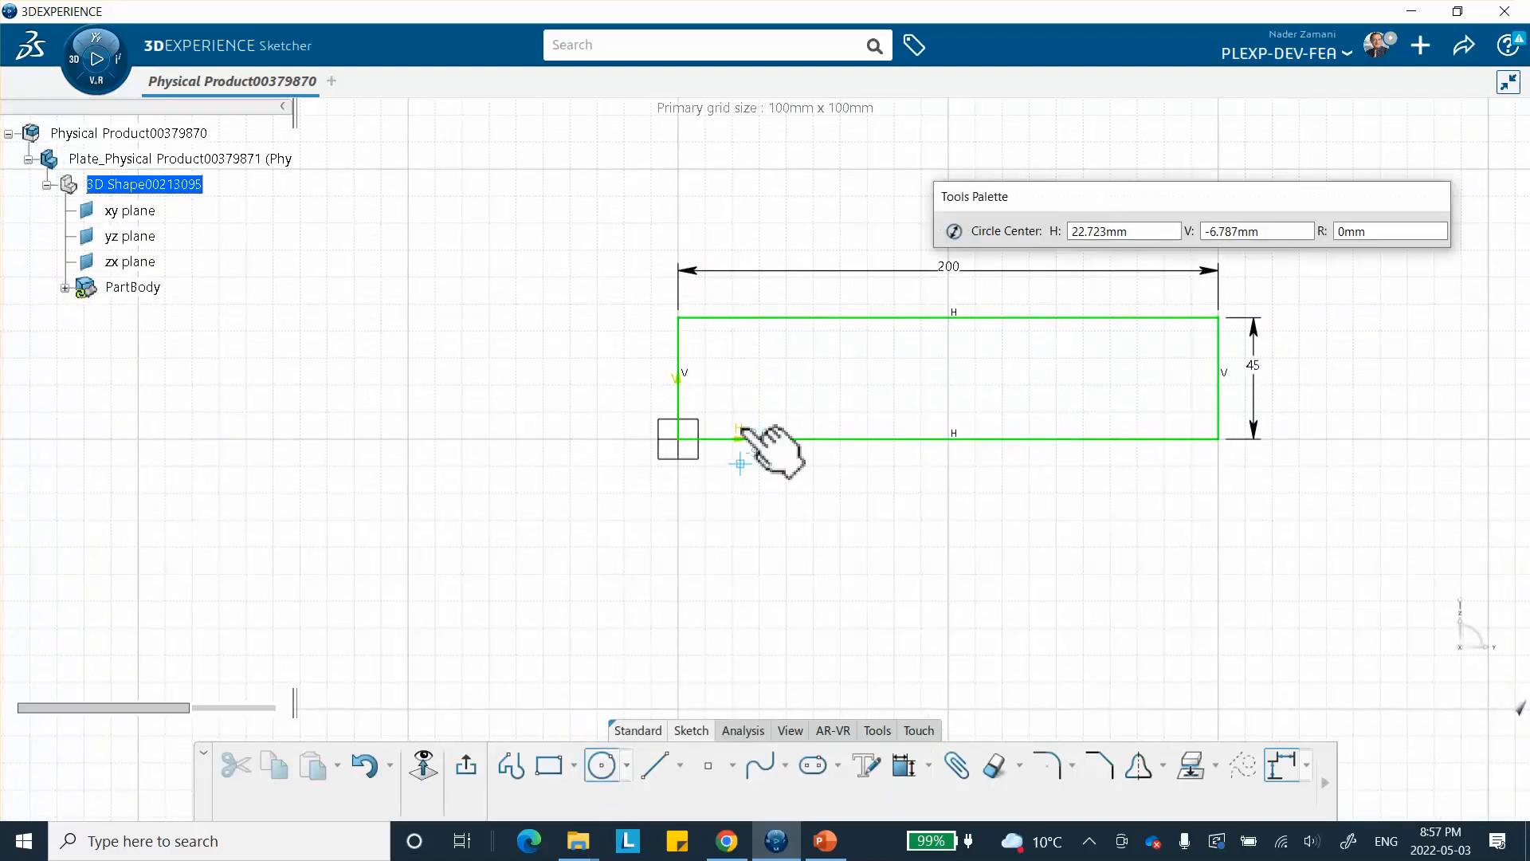
left_click(745, 378)
left_click(779, 415)
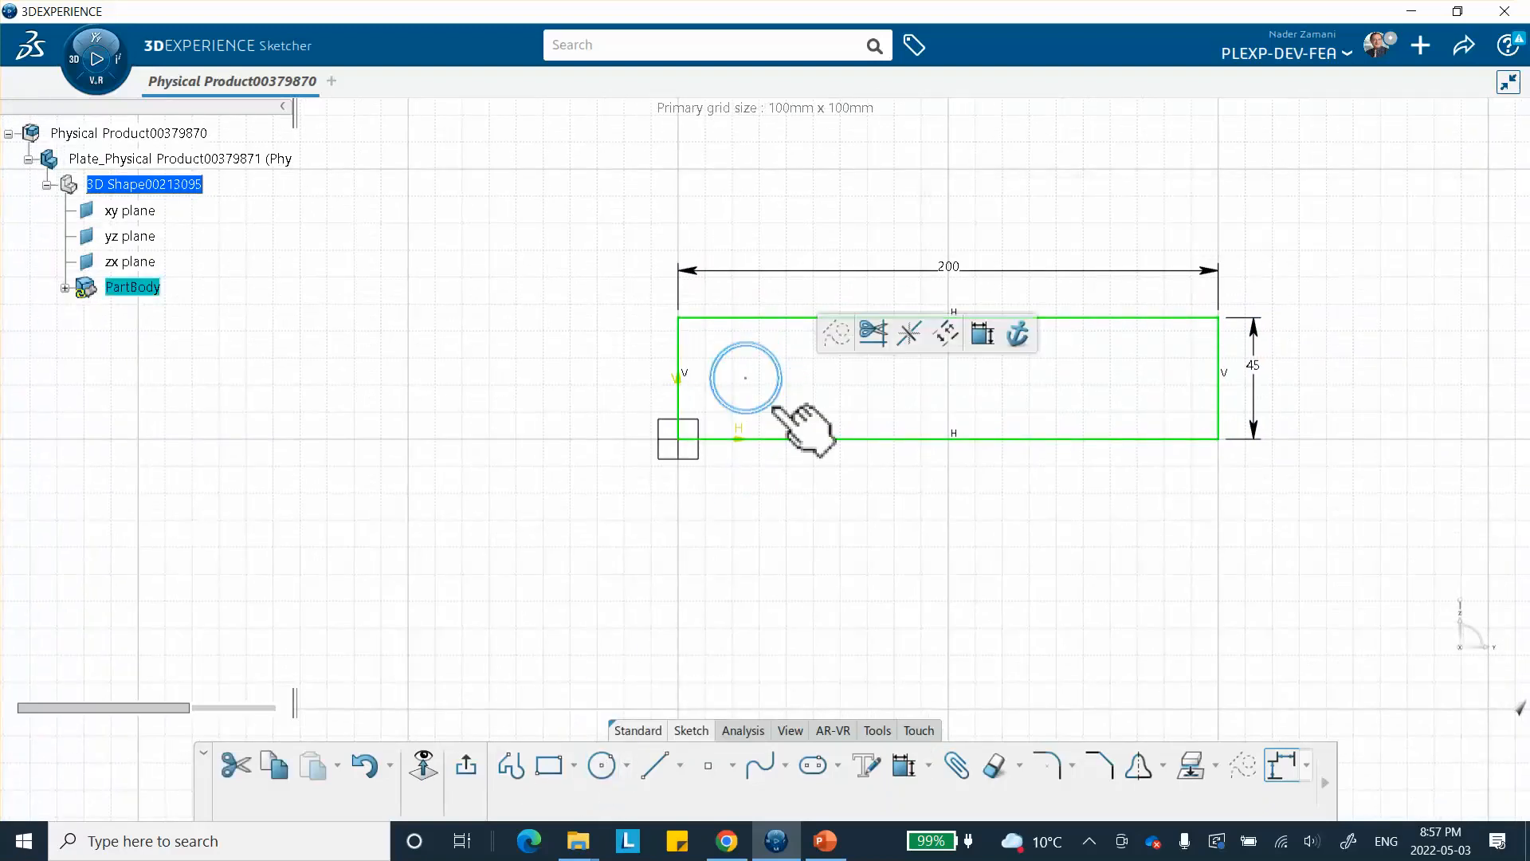
left_click(917, 576)
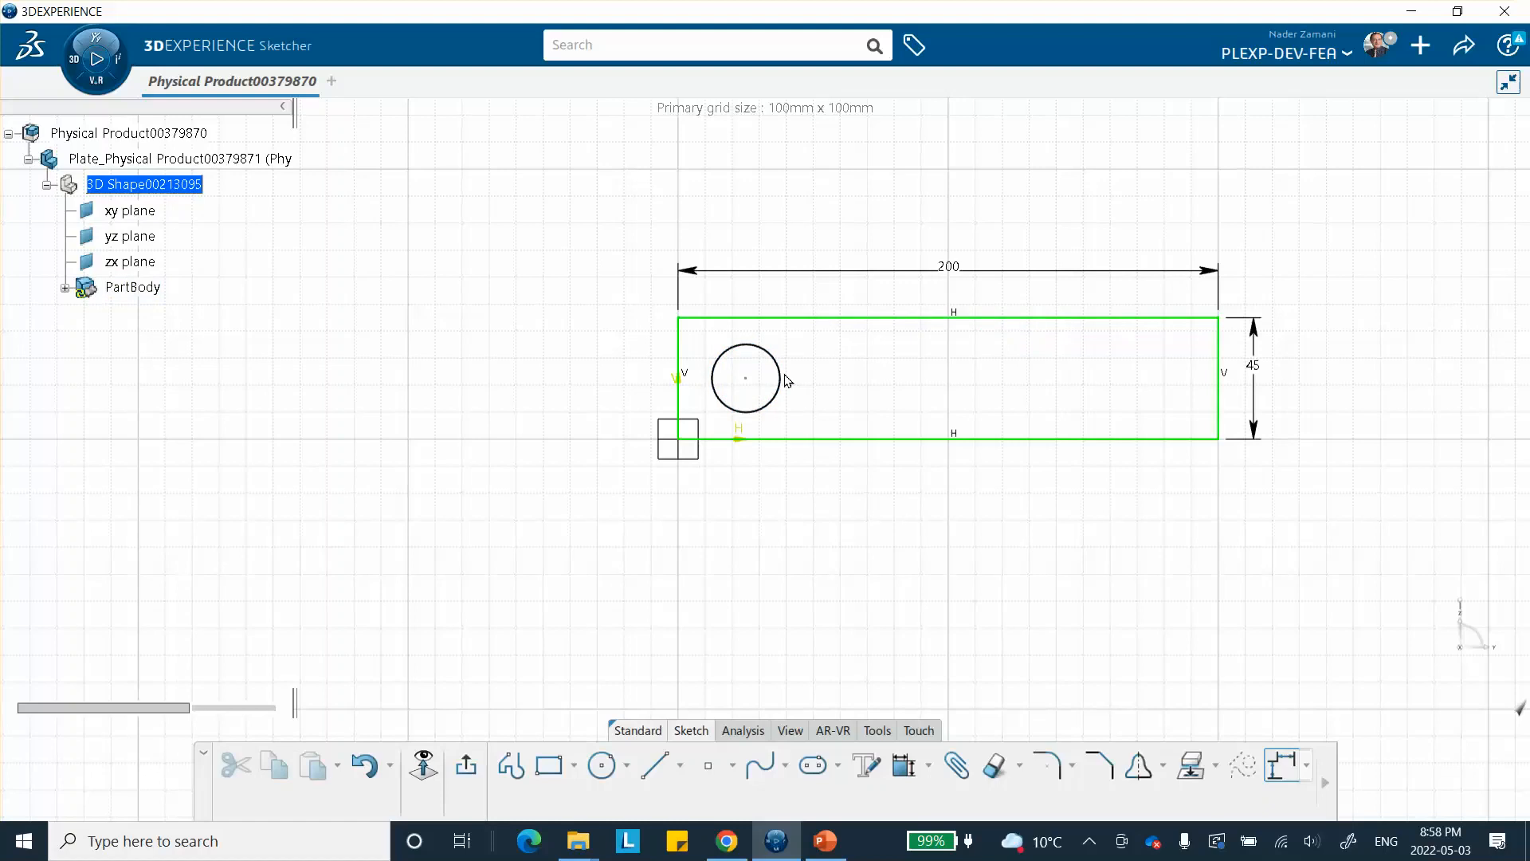
- Constrain the circle's diameter to 15 mm
left_click(903, 765)
left_click(780, 374)
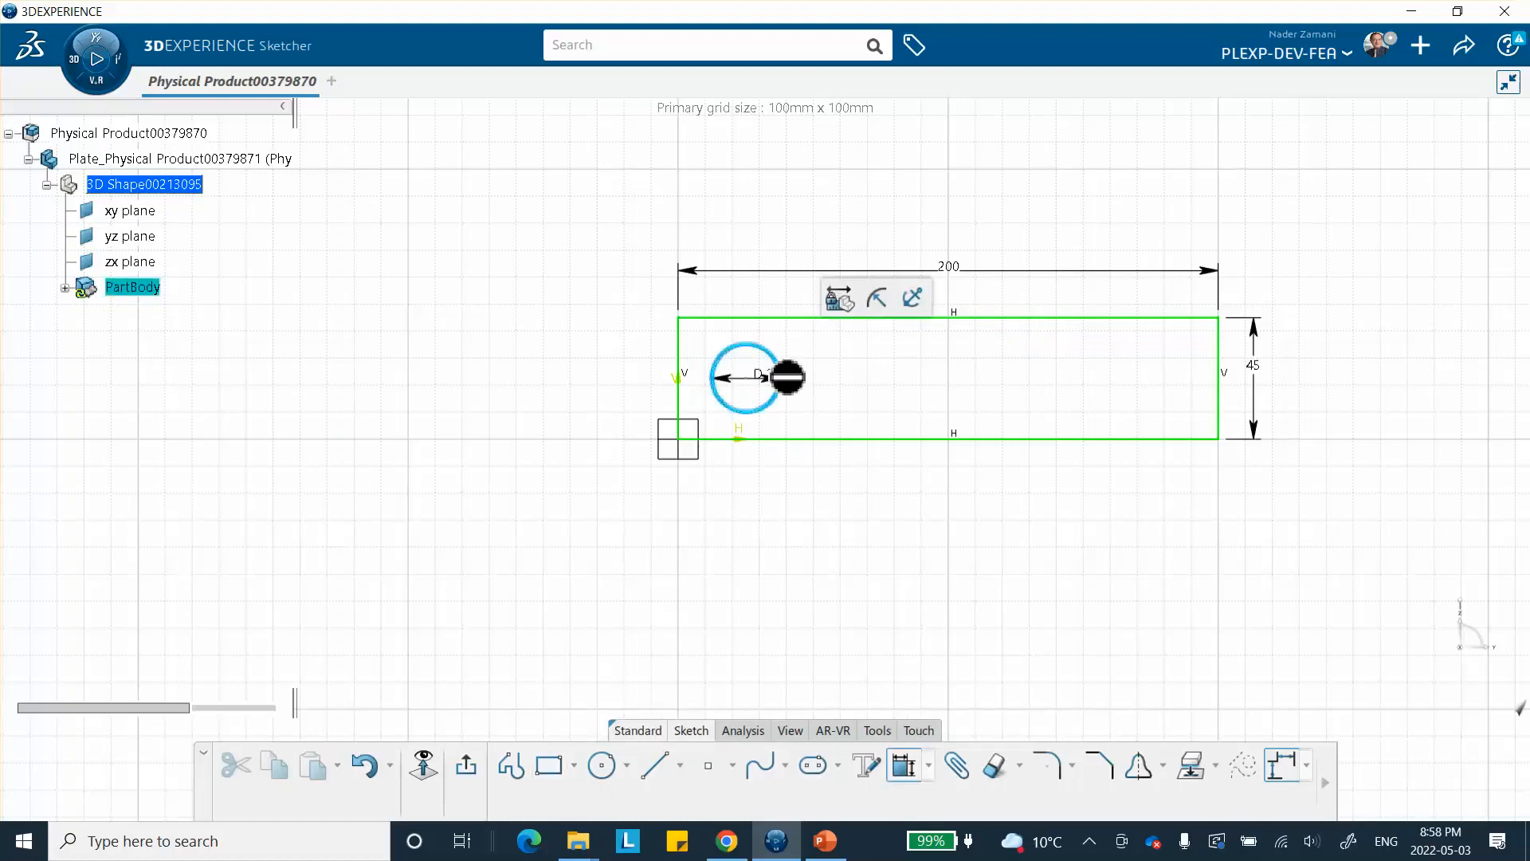
left_click(875, 202)
type("15")
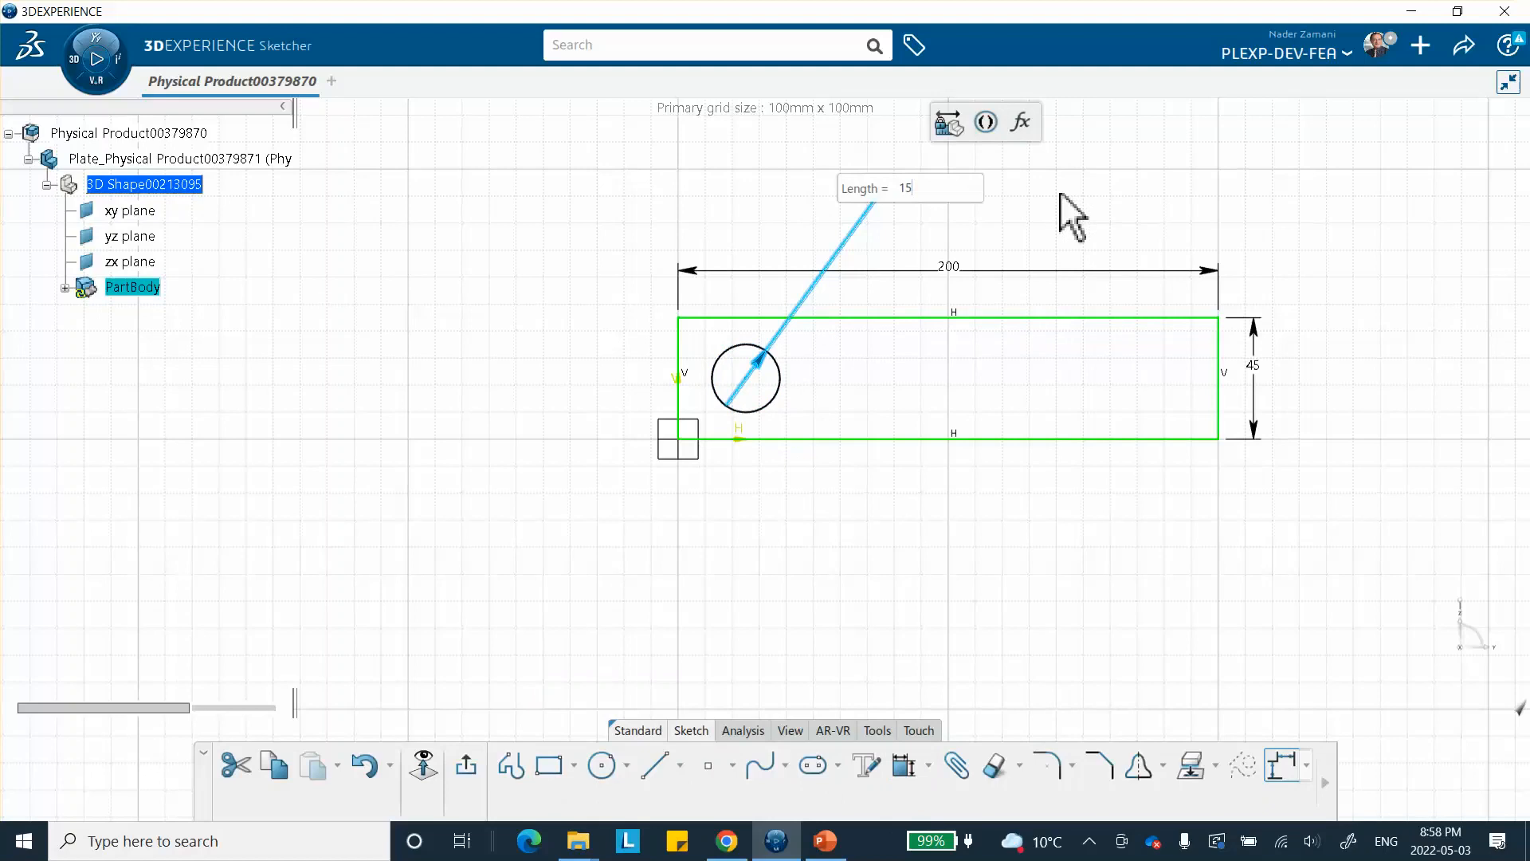
key("Return")
left_click(1056, 211)
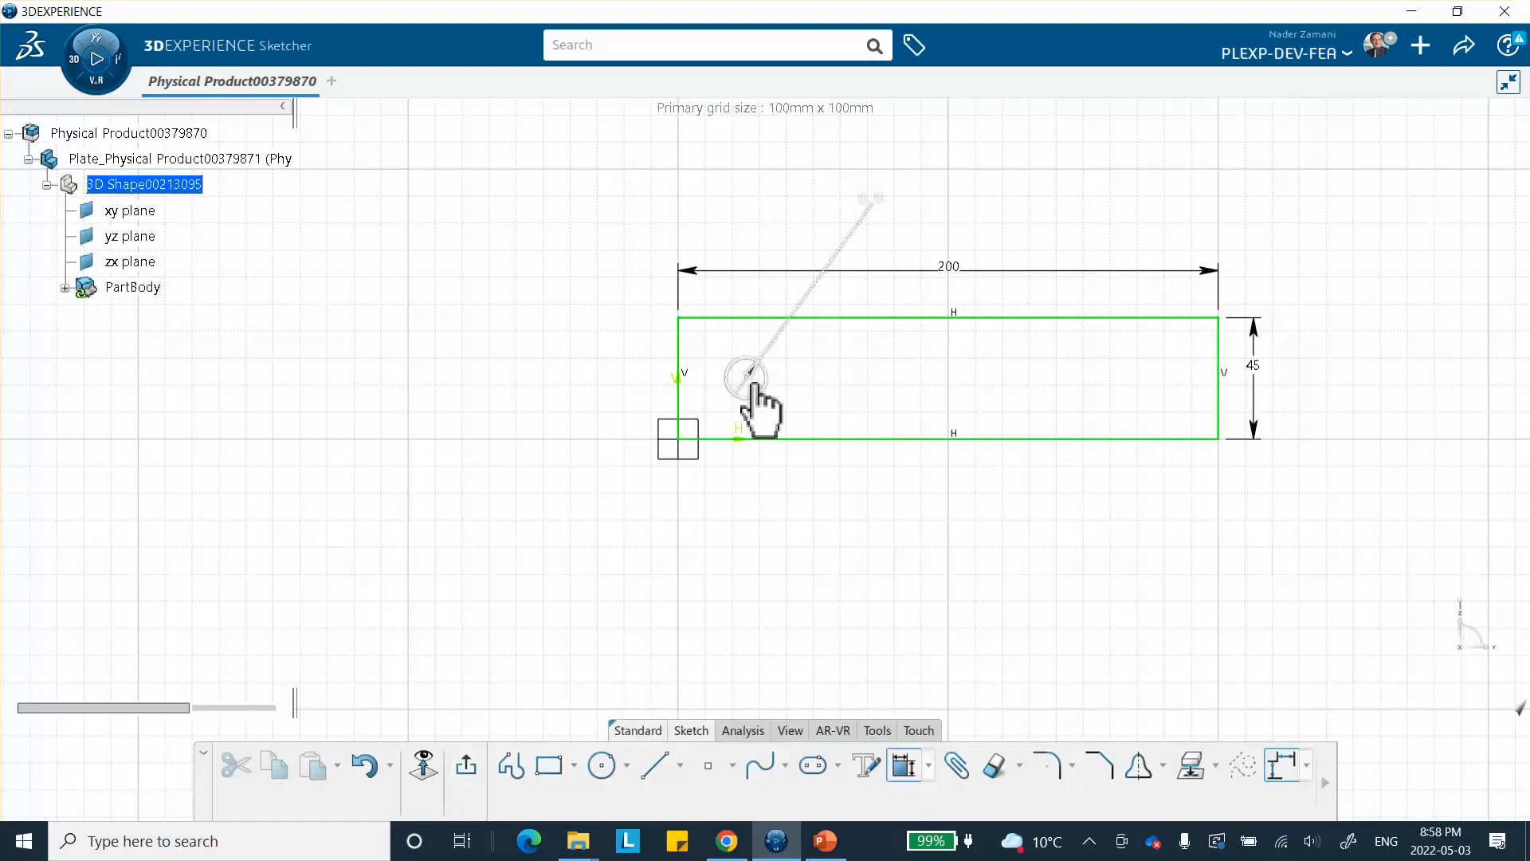
- Delete the diameter constraint from the circle
middle_click_drag(783, 489, 809, 379)
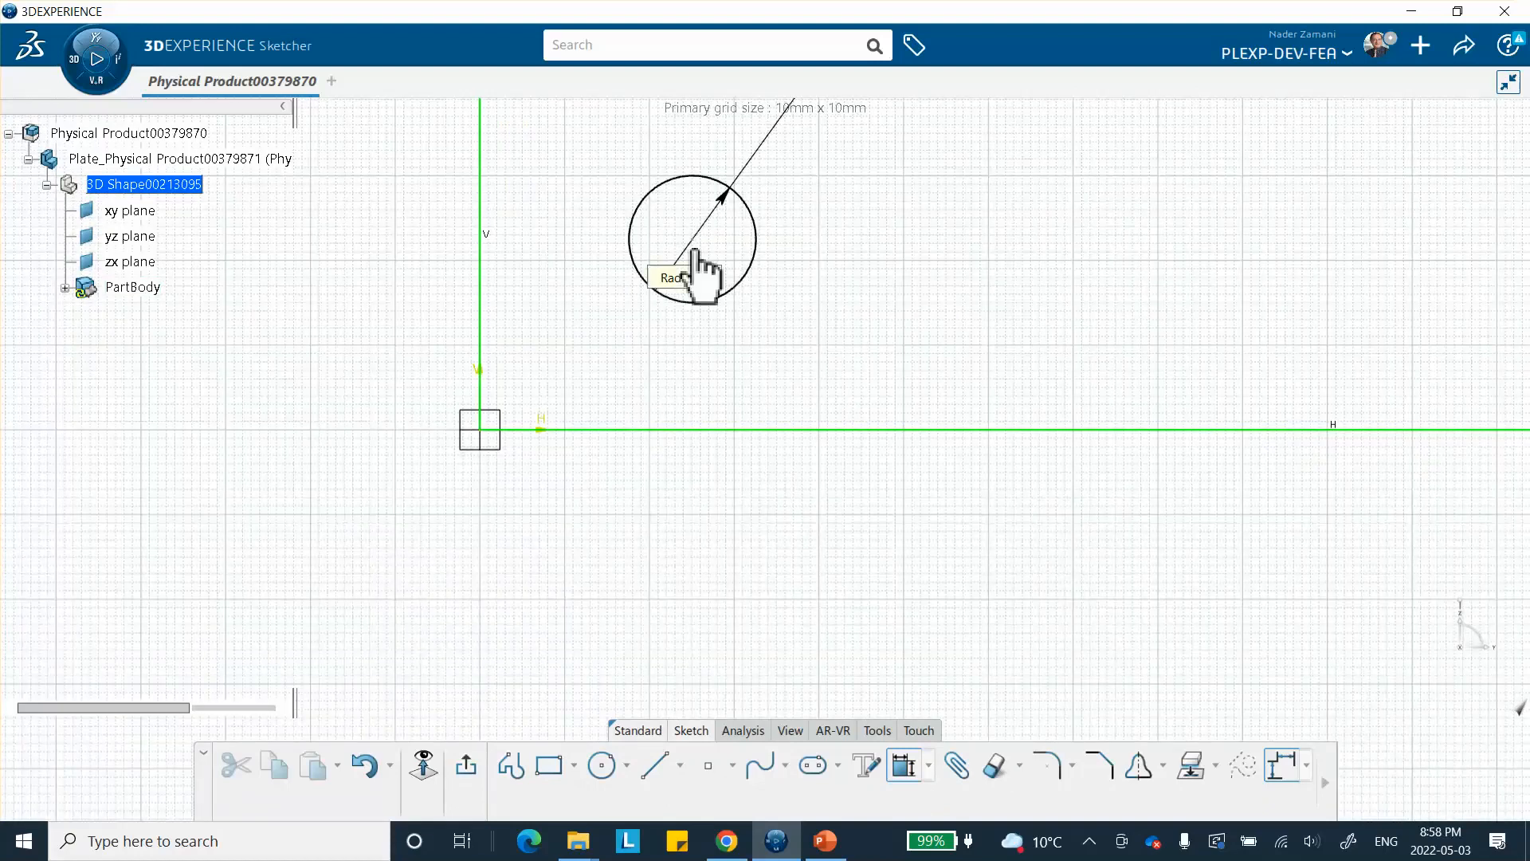
left_click(755, 248)
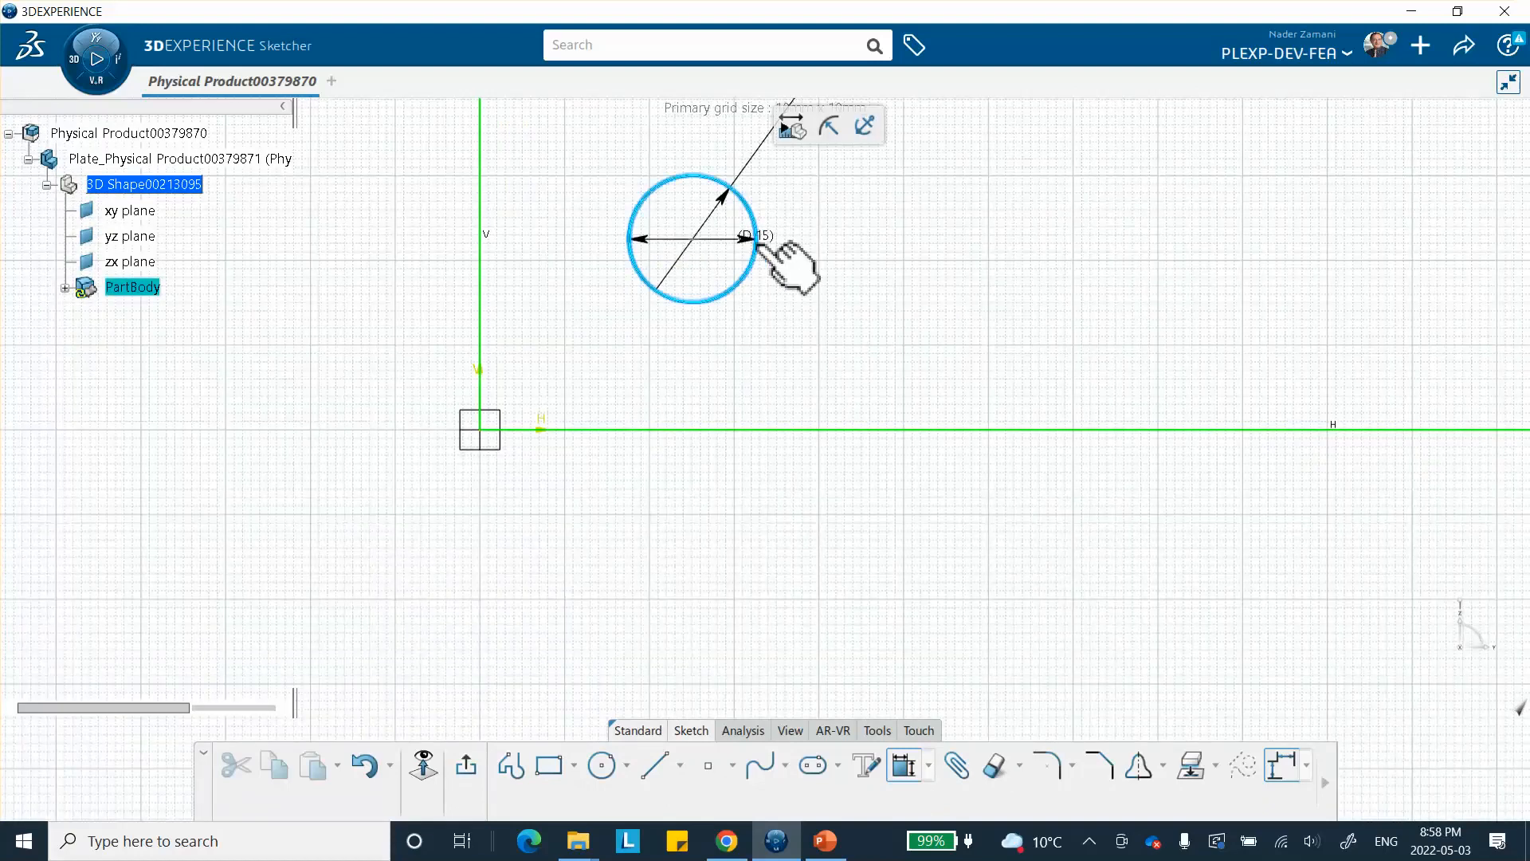
left_click(771, 311)
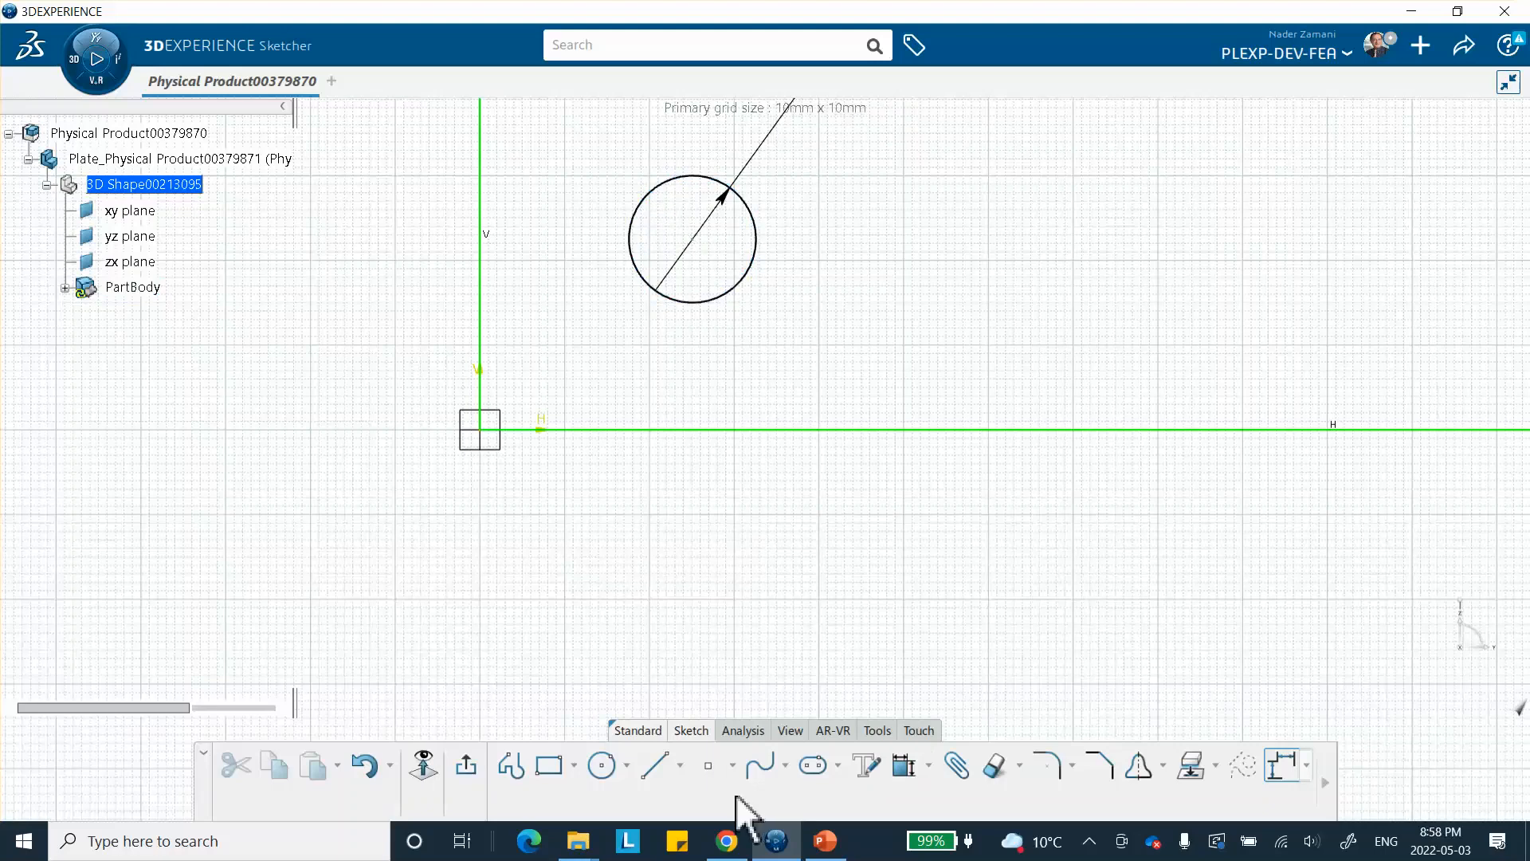
left_click(904, 766)
left_click(759, 155)
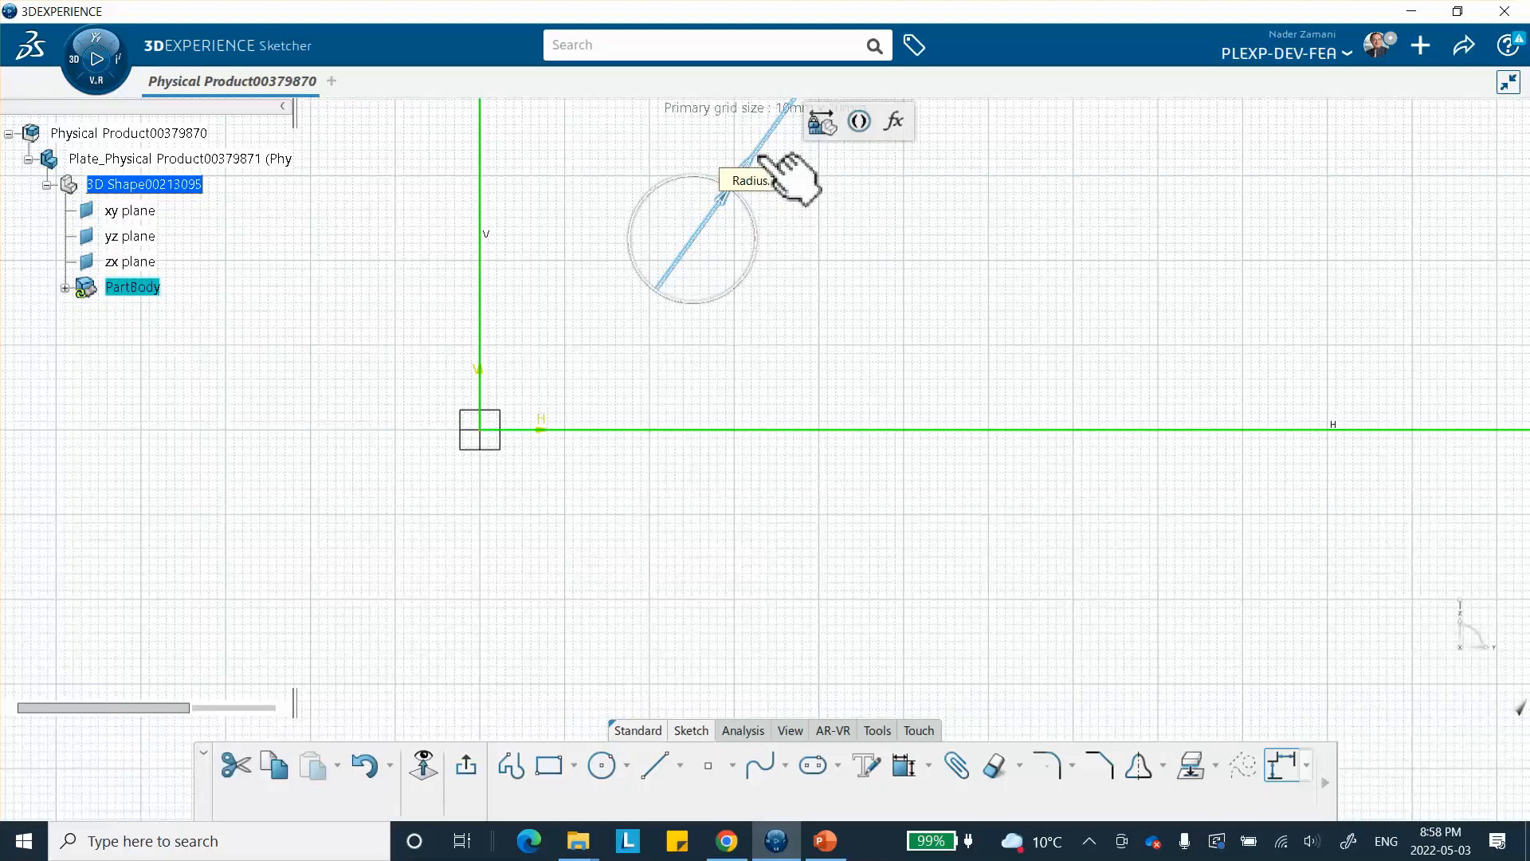
key("Delete")
- Constrain the circle's centre to 50 mm from the rectangle's vertical edge at the origin
left_click(904, 765)
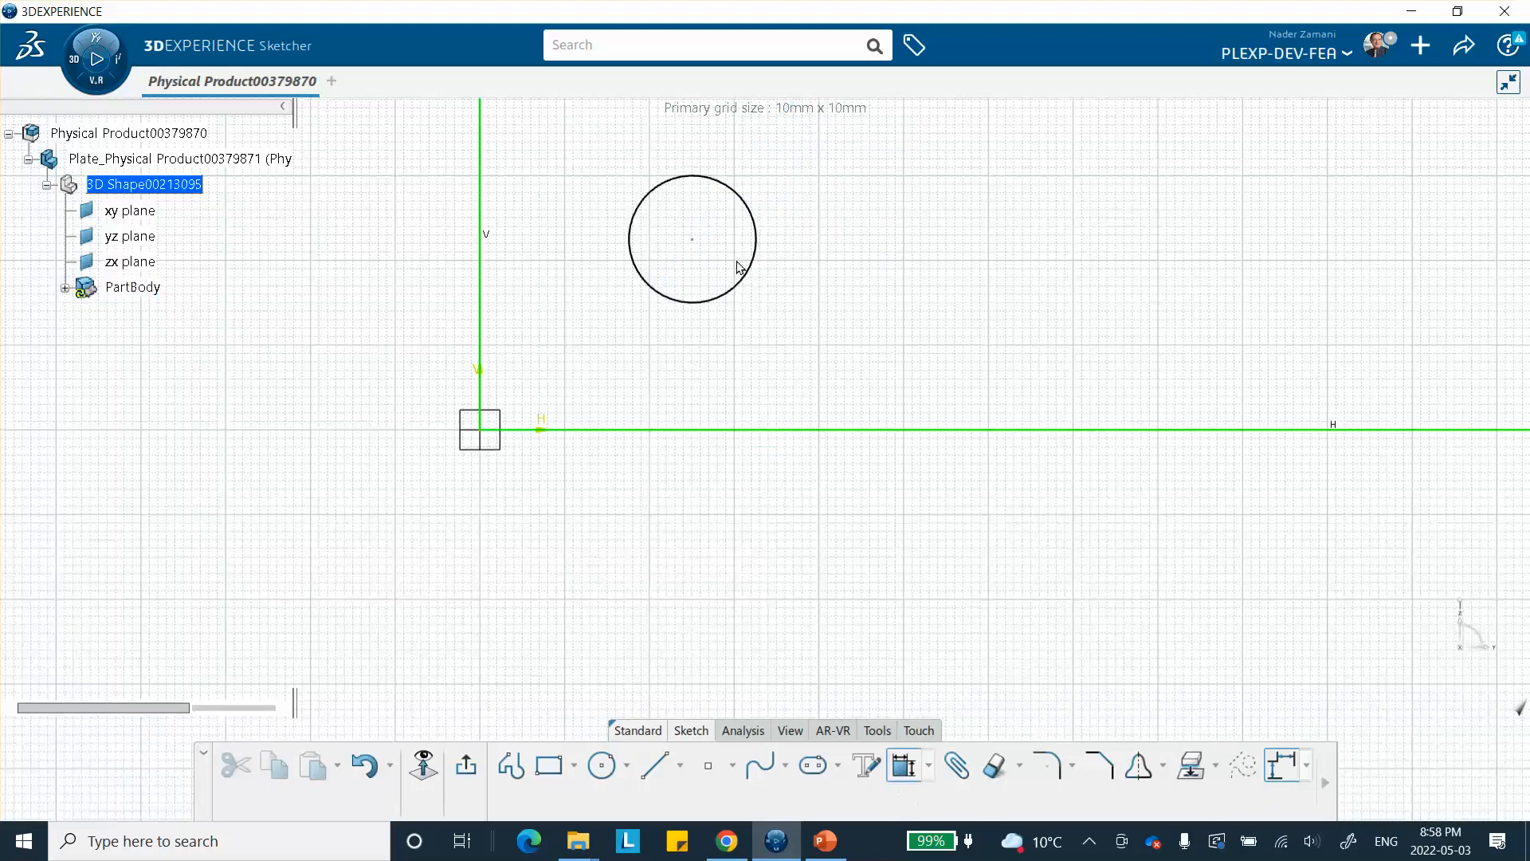
left_click(693, 239)
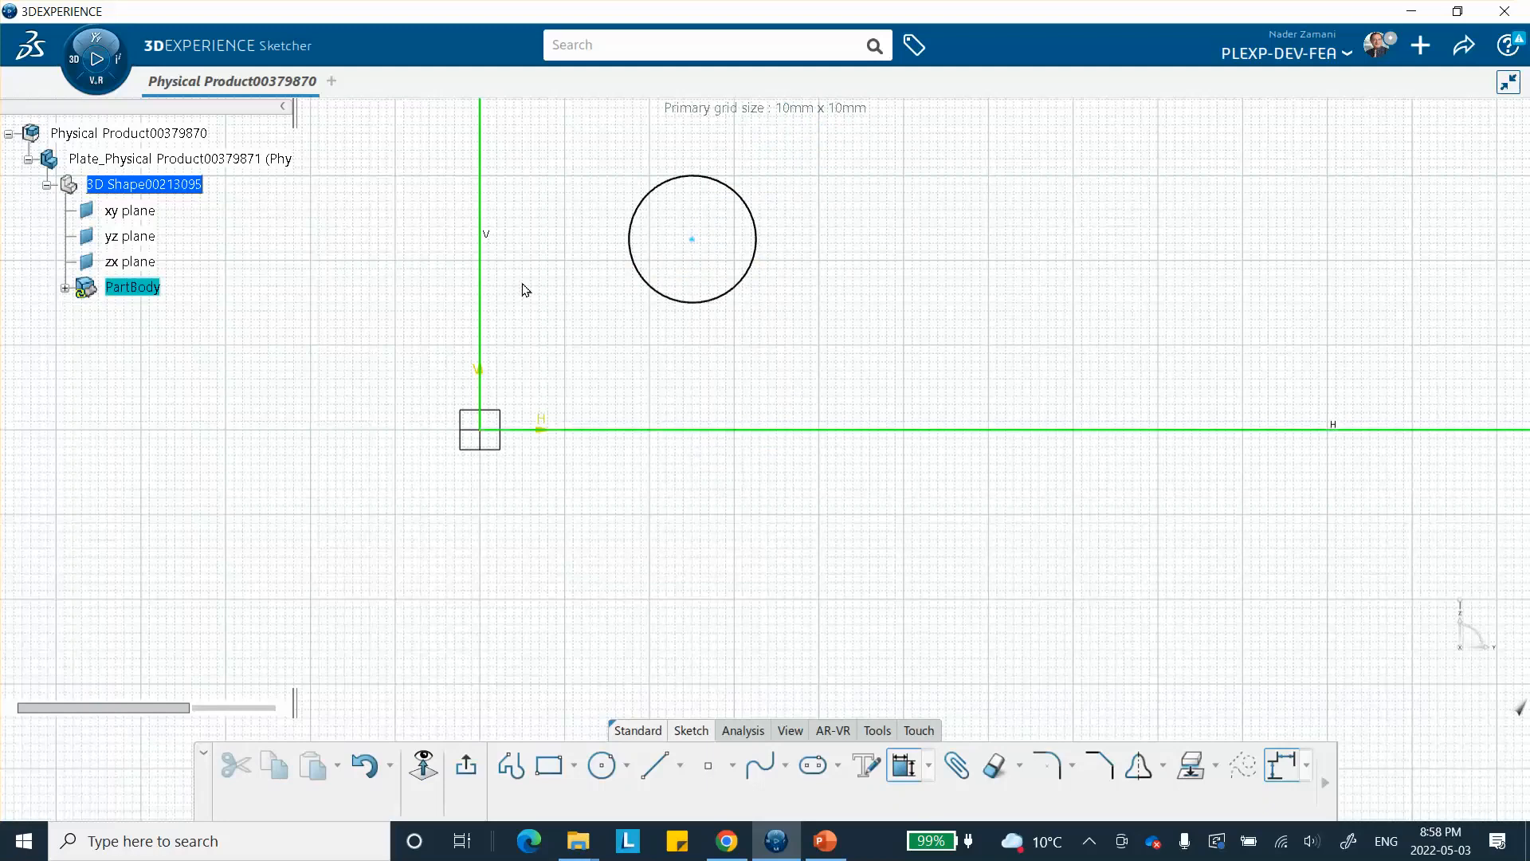
left_click(493, 280)
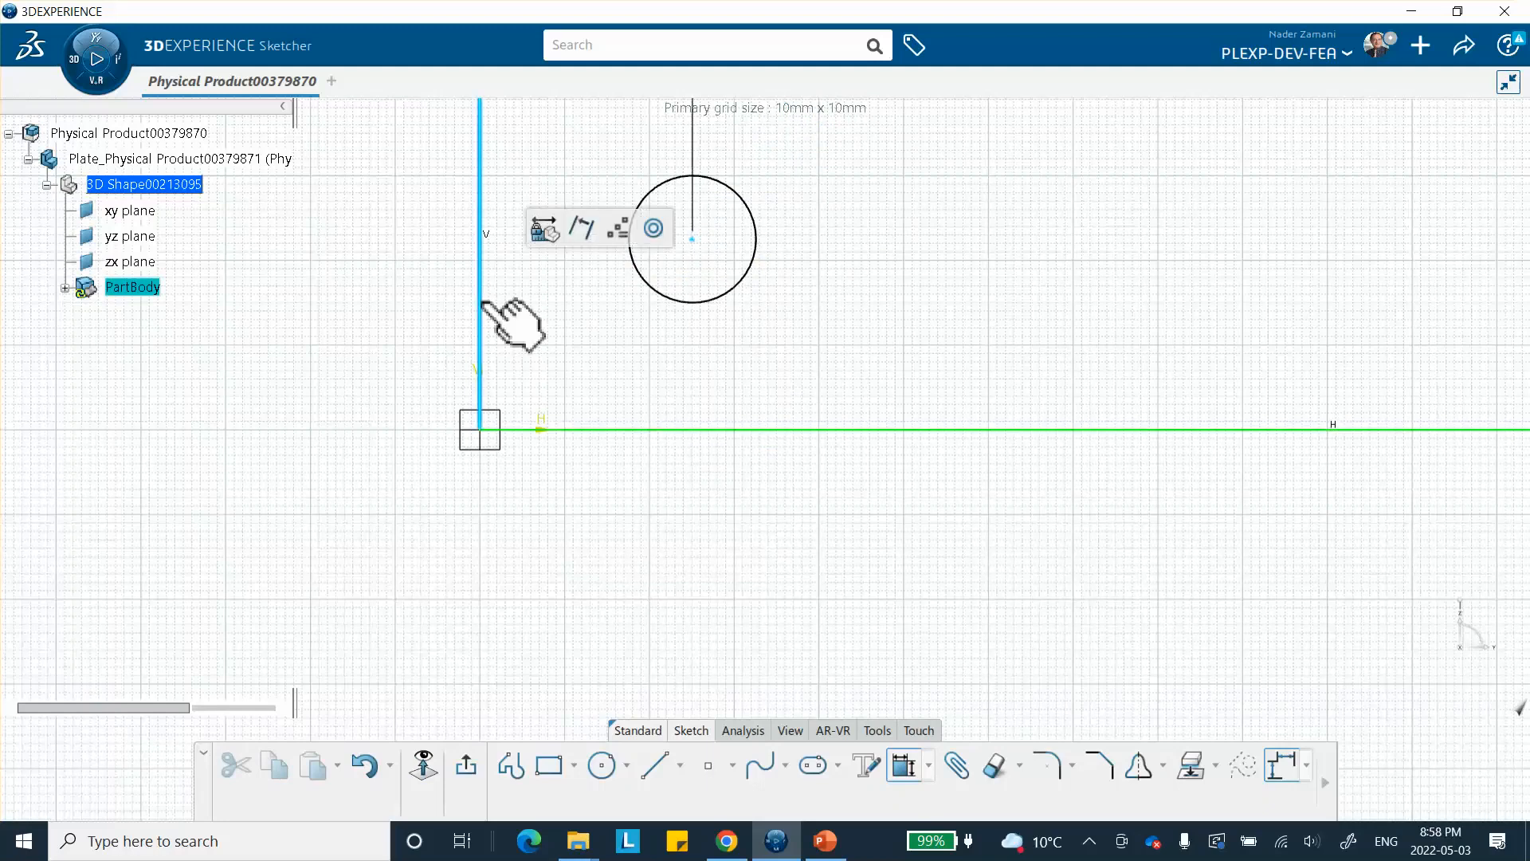
left_click(596, 498)
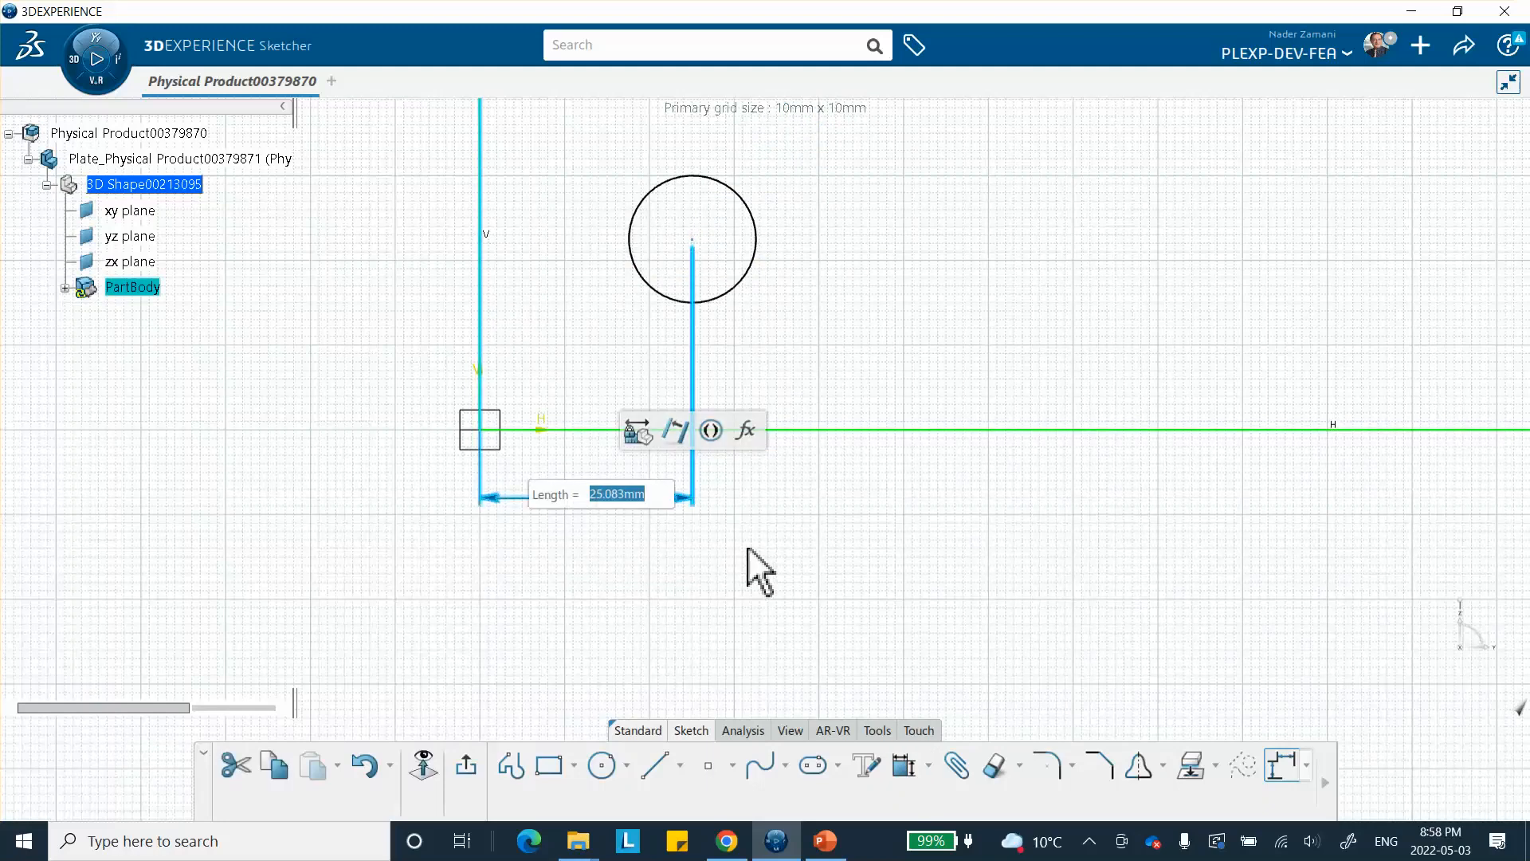
type("5")
key("Return")
left_click(801, 592)
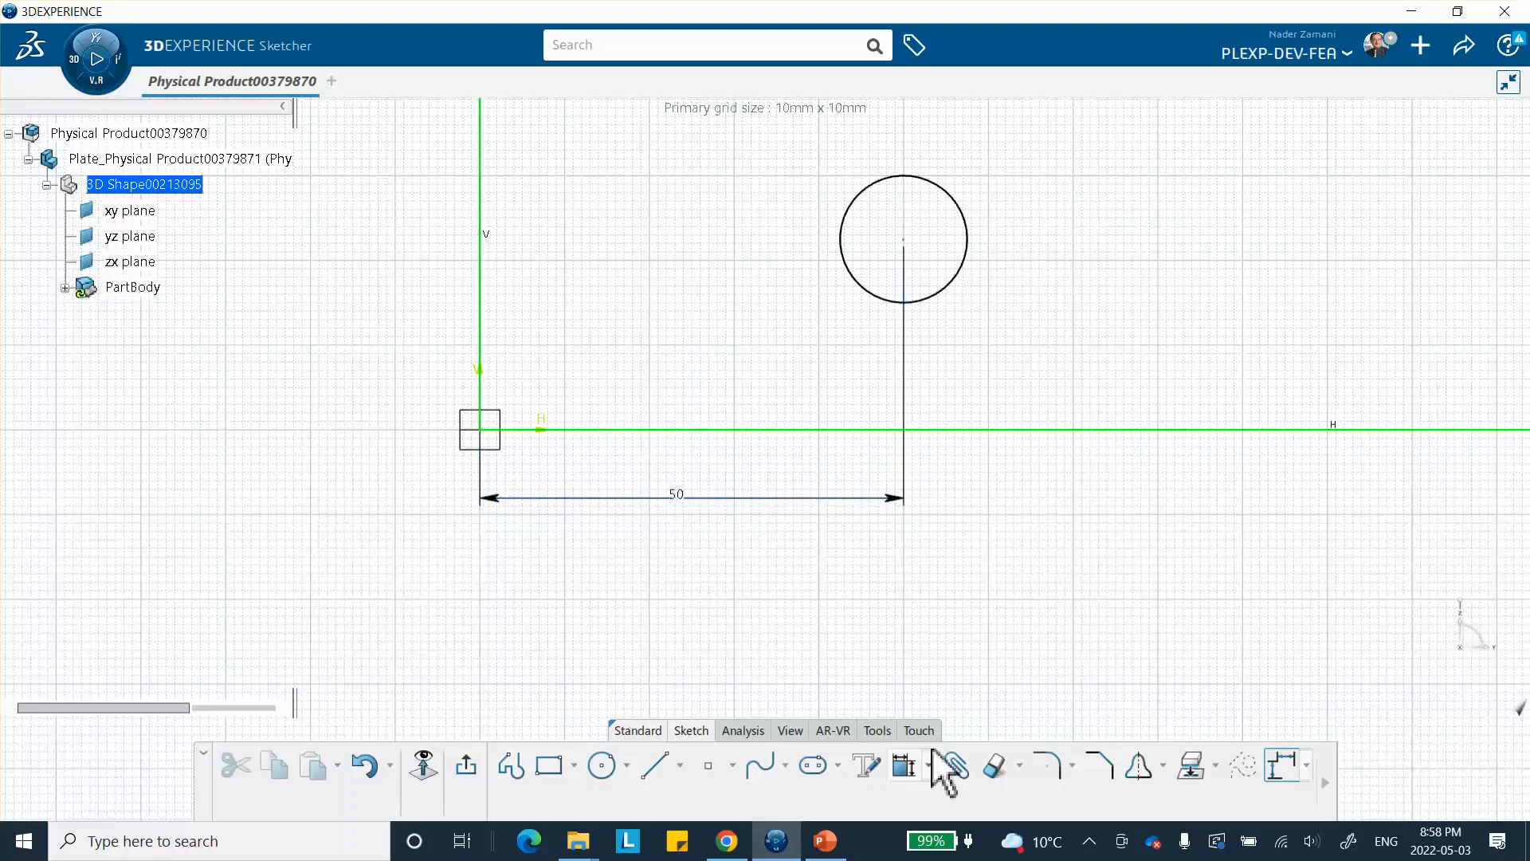
- Add a new diameter constraint to the circle at its current size and exit the sketch
left_click(903, 765)
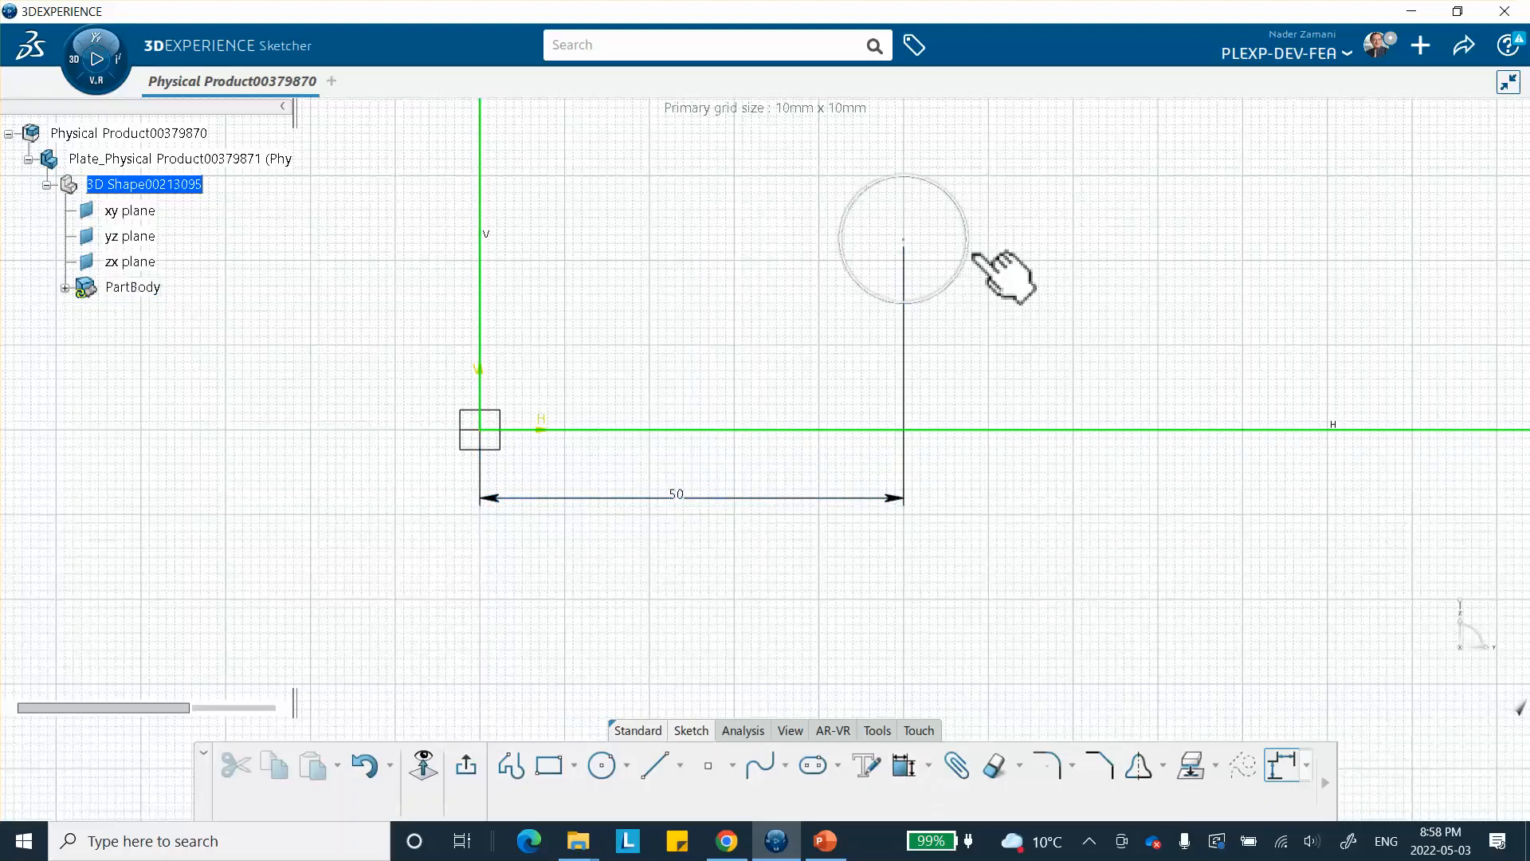
left_click(975, 255)
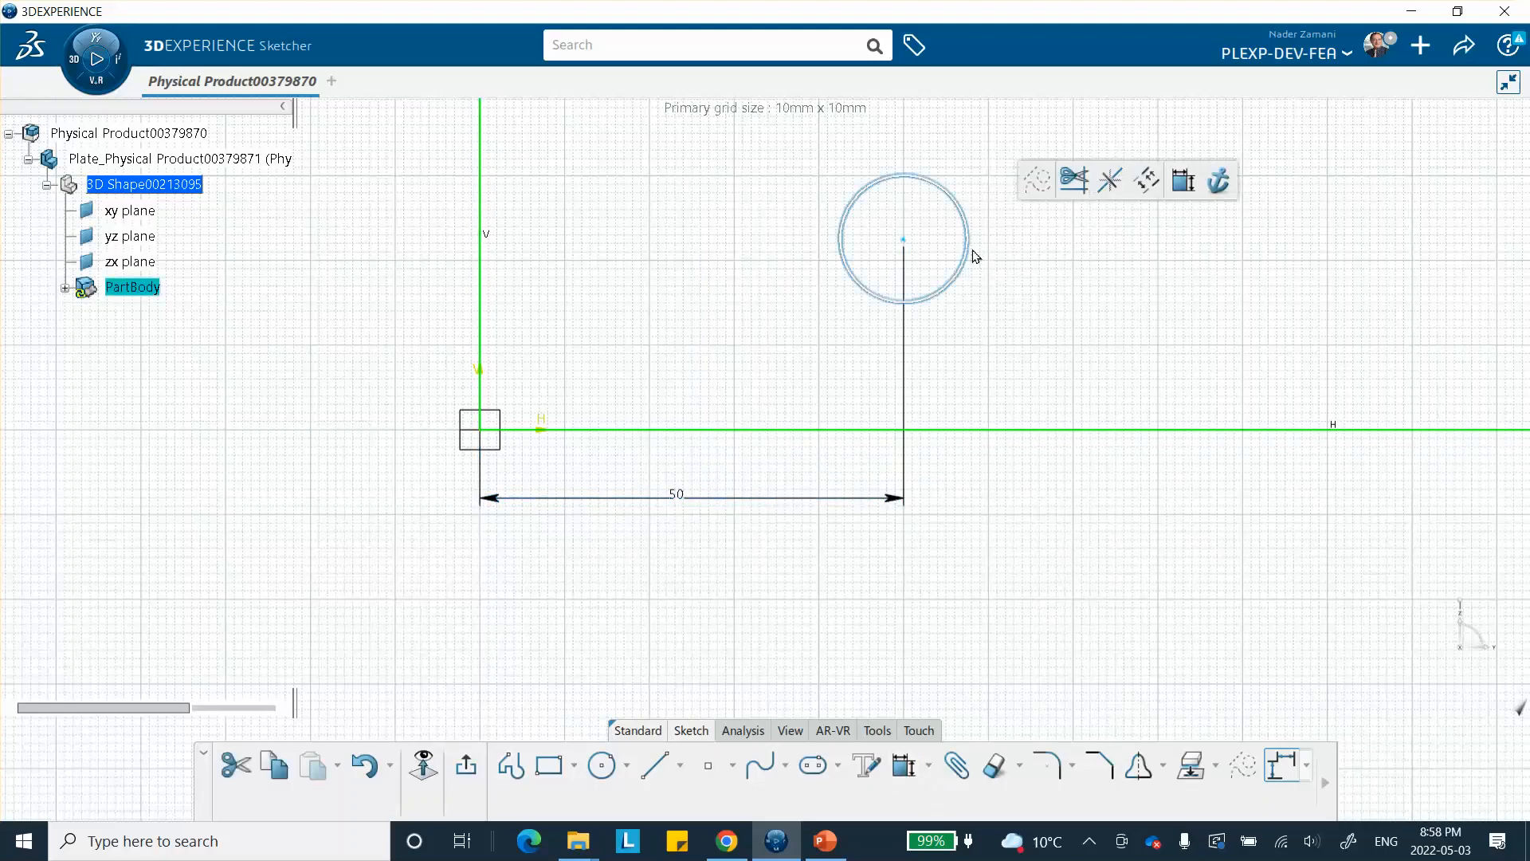
left_click(1183, 180)
left_click(1106, 287)
left_click(1098, 502)
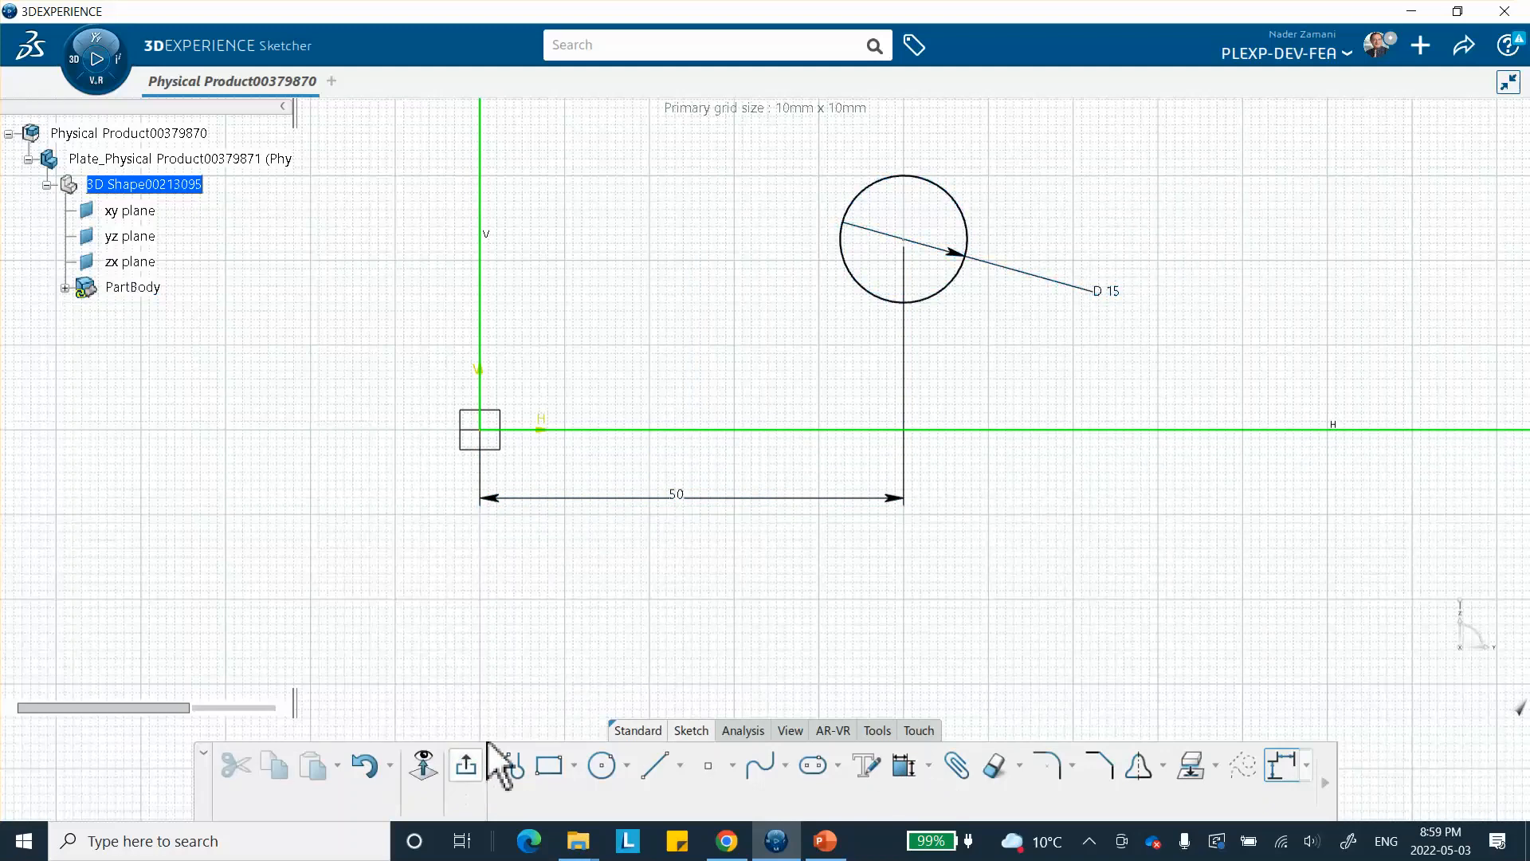
left_click(467, 766)
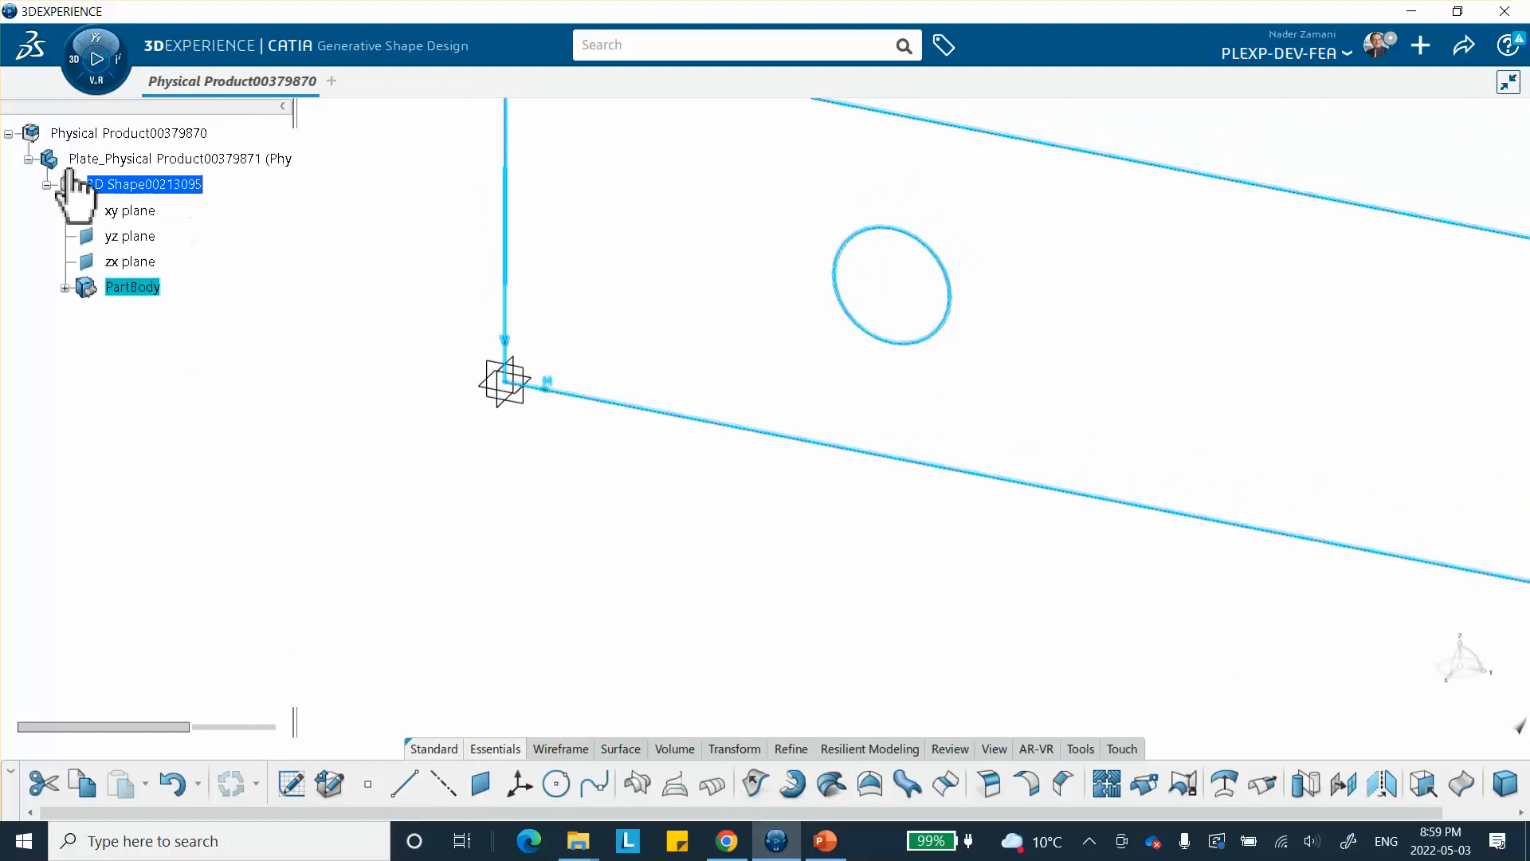
- Switch from Generative Shape Design to the Part Design app
left_click(92, 44)
scroll(231, 375, "down", 2)
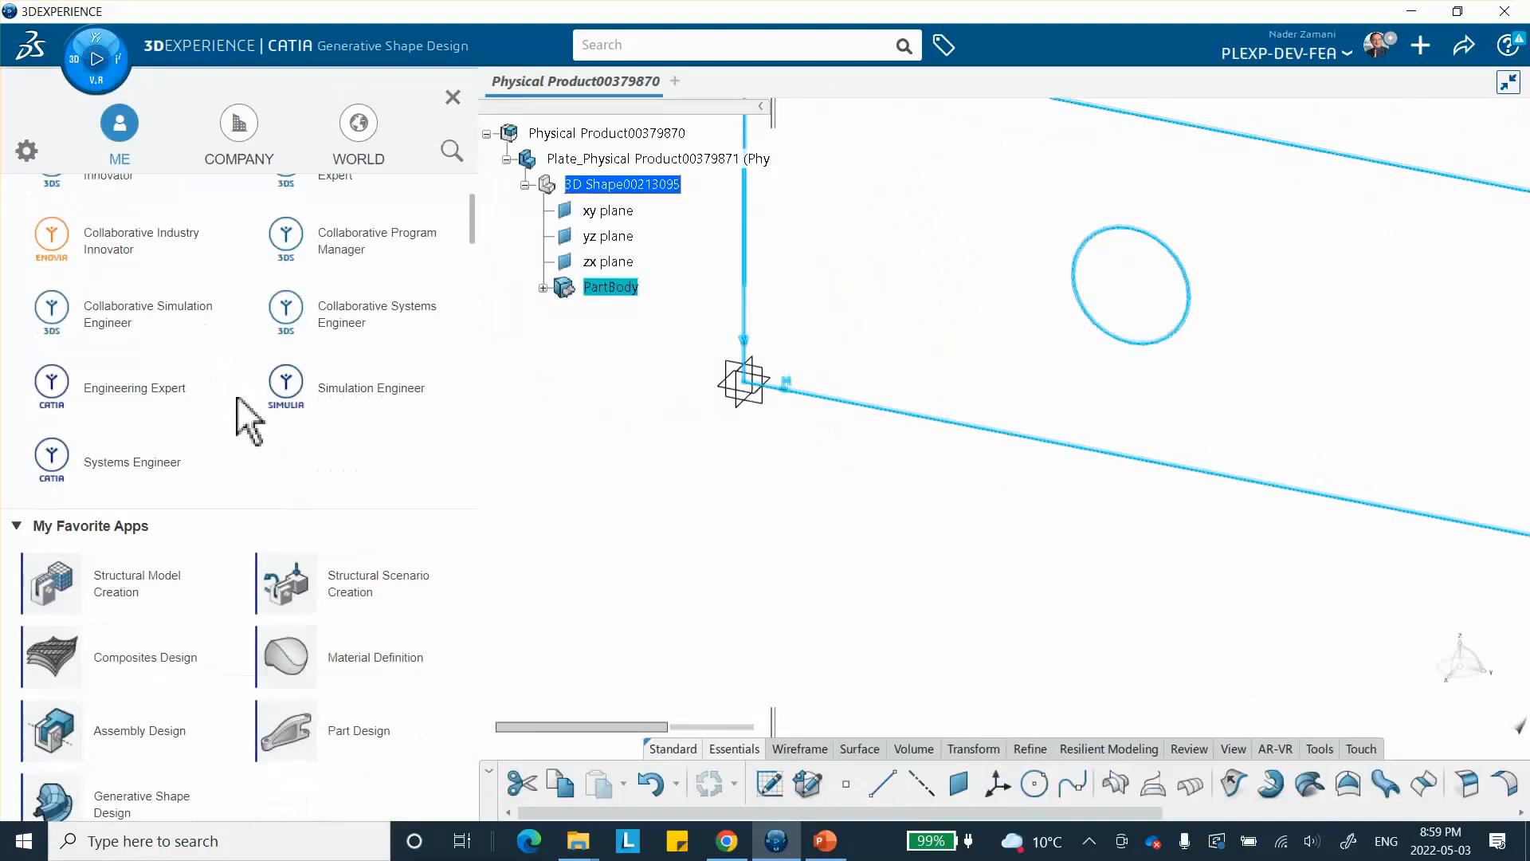
left_click(345, 729)
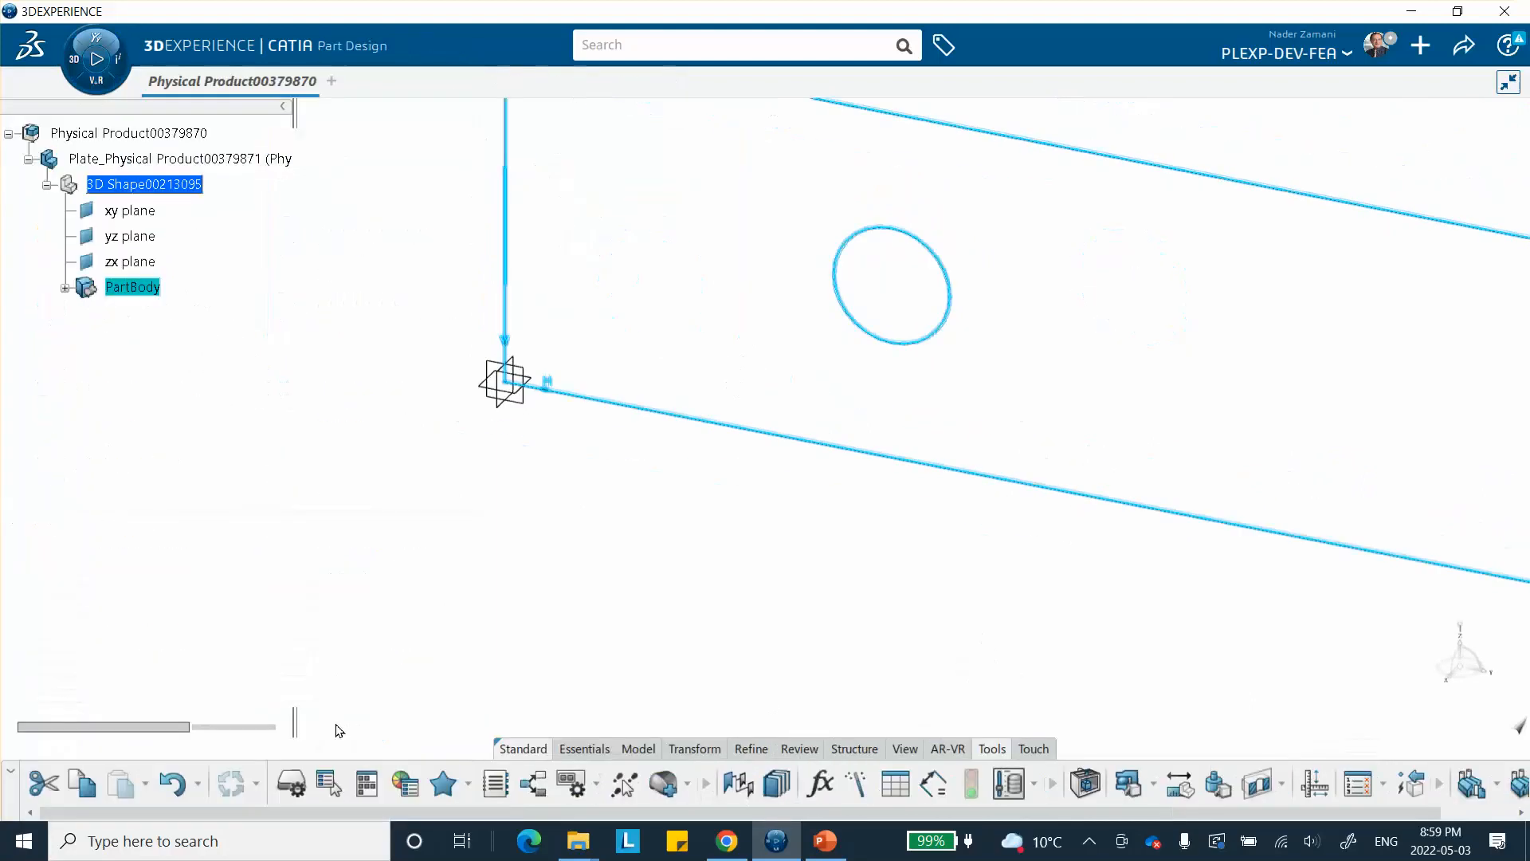
- Pad the plate sketch to a length of 100 mm in the reversed direction
left_click(584, 750)
left_click(524, 799)
middle_click_drag(695, 635, 810, 604)
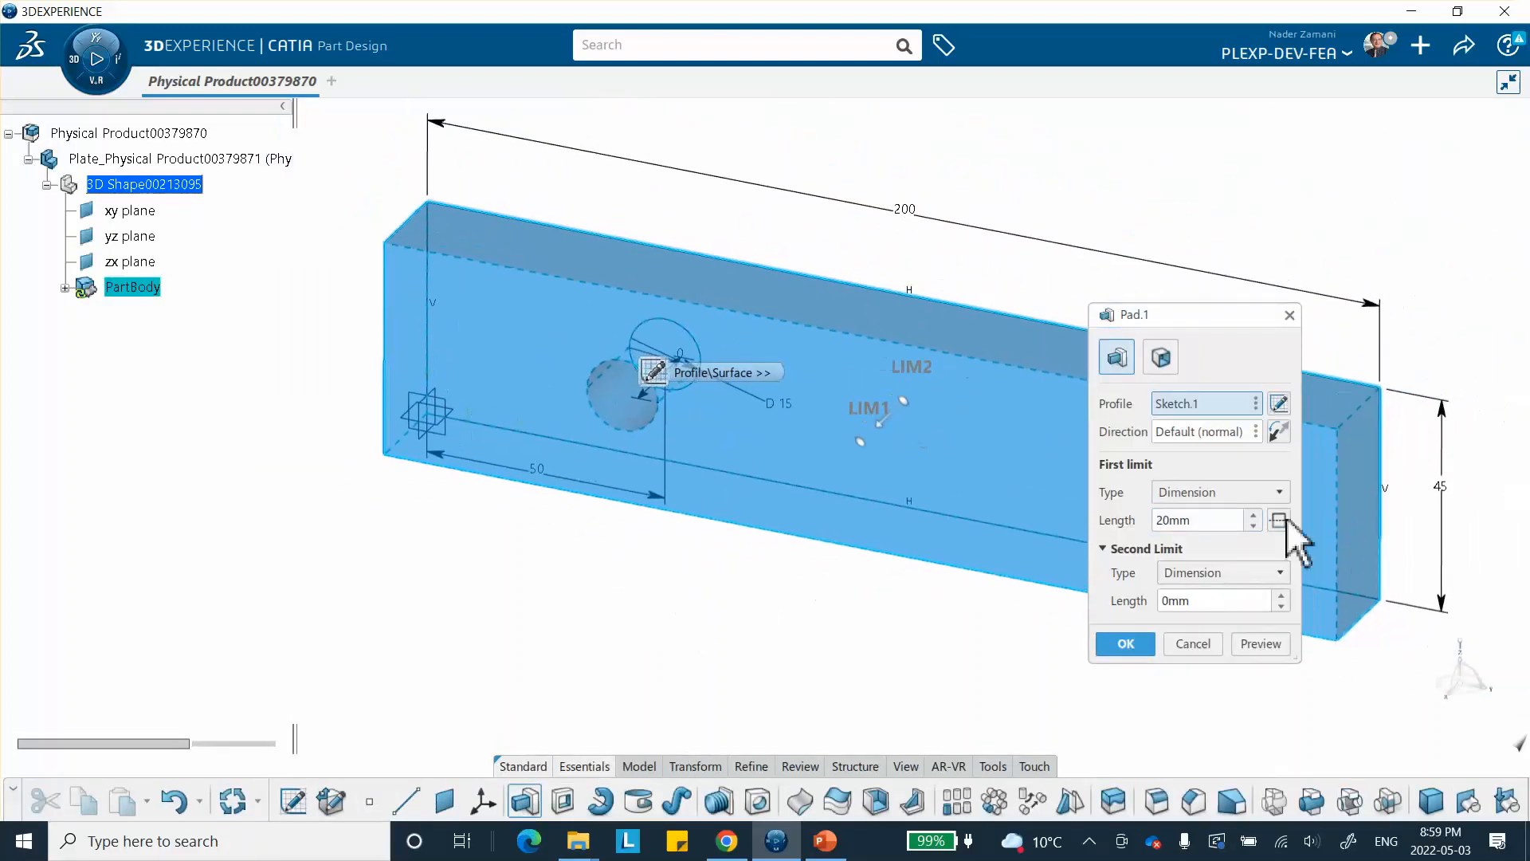
left_click(1277, 433)
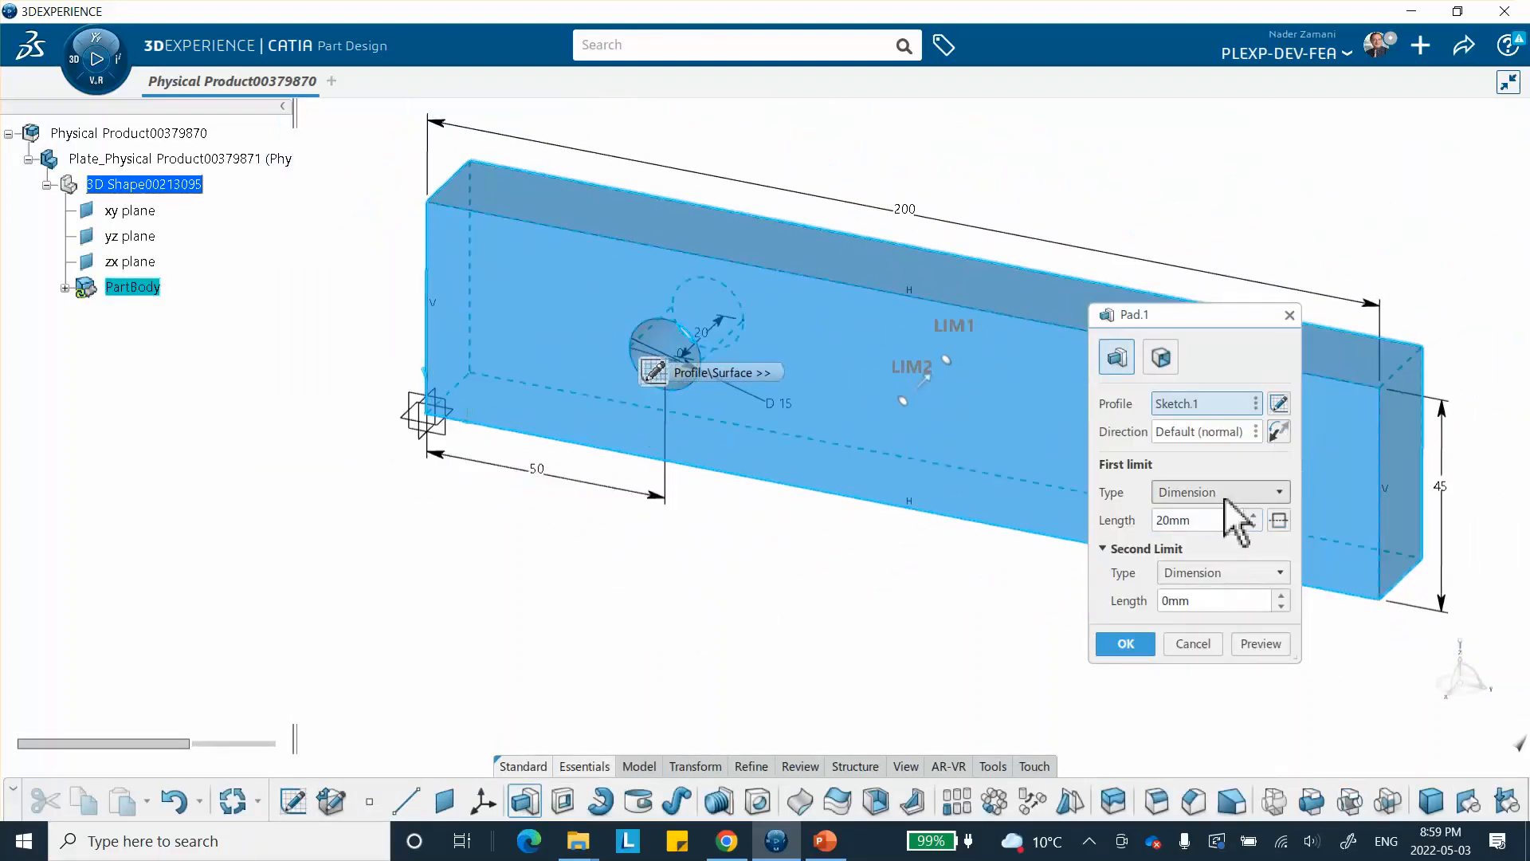
double_click(1177, 519)
type("100")
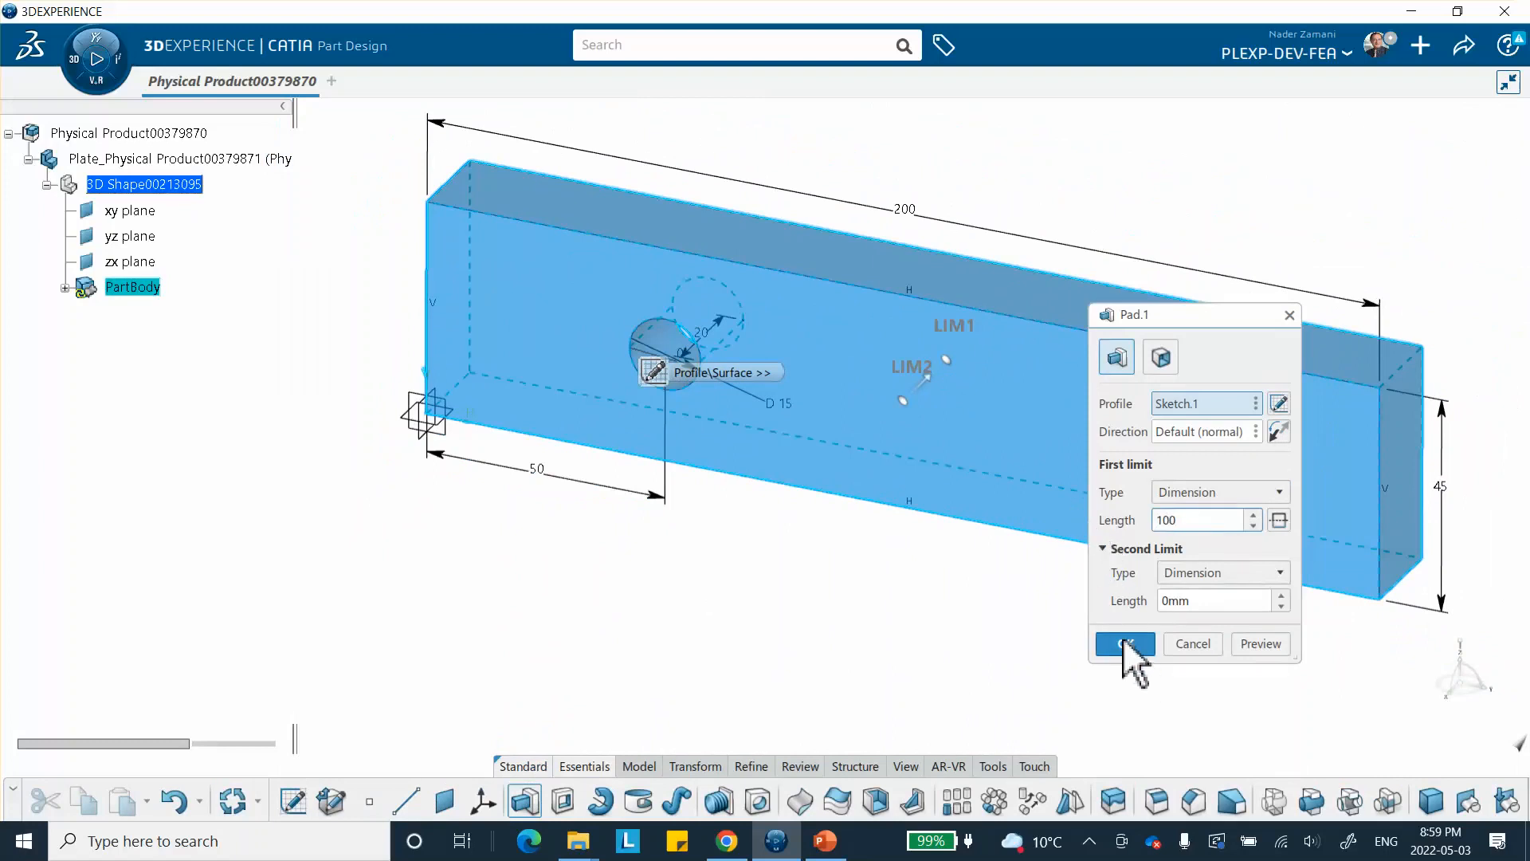
left_click(1125, 643)
middle_click_drag(1010, 581, 771, 604)
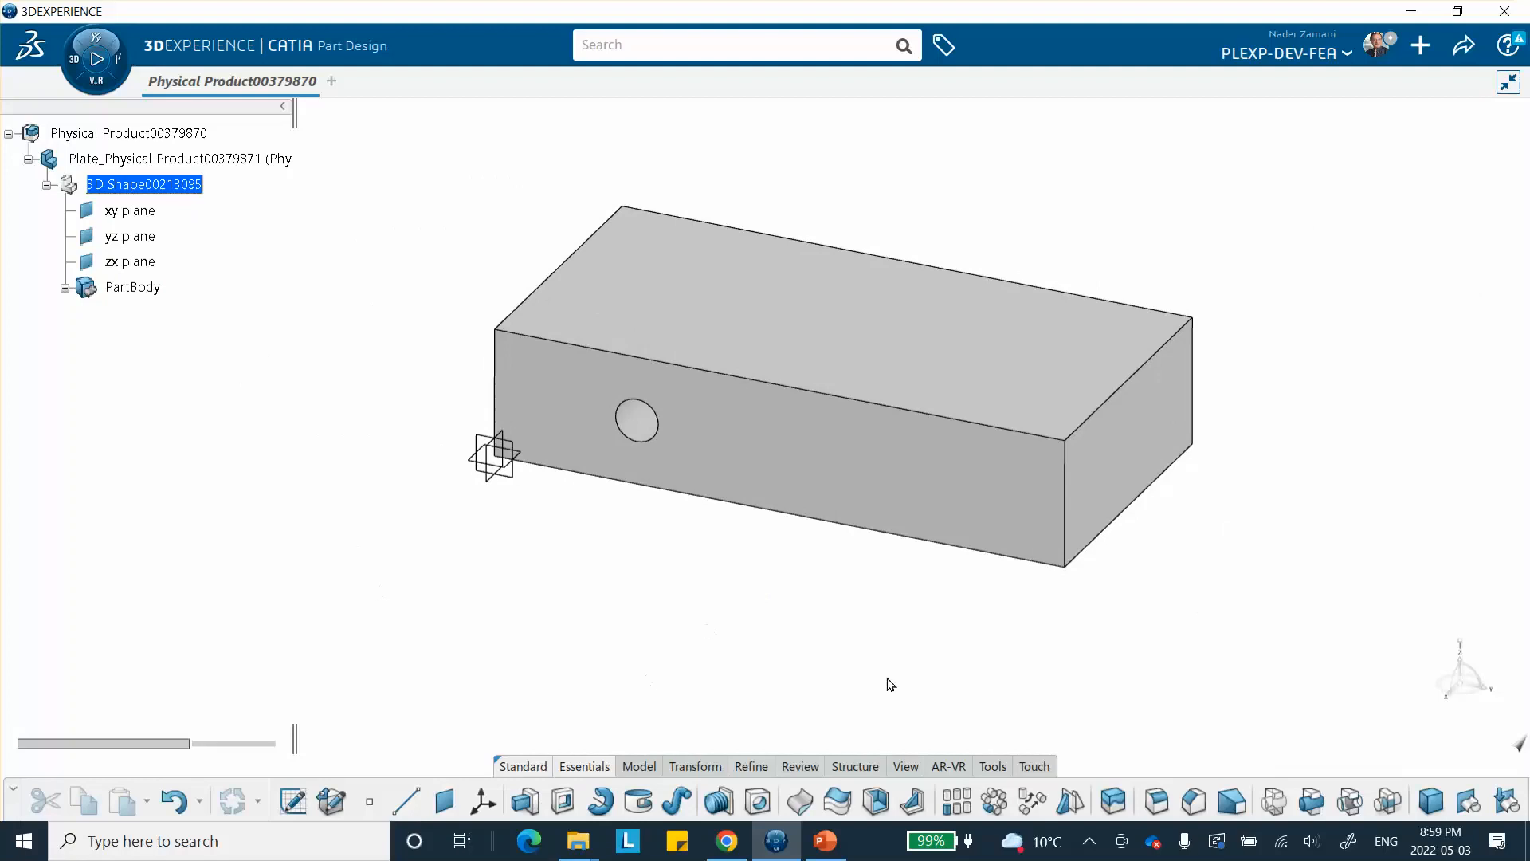
- Create one core material titled plate-steel
left_click(992, 766)
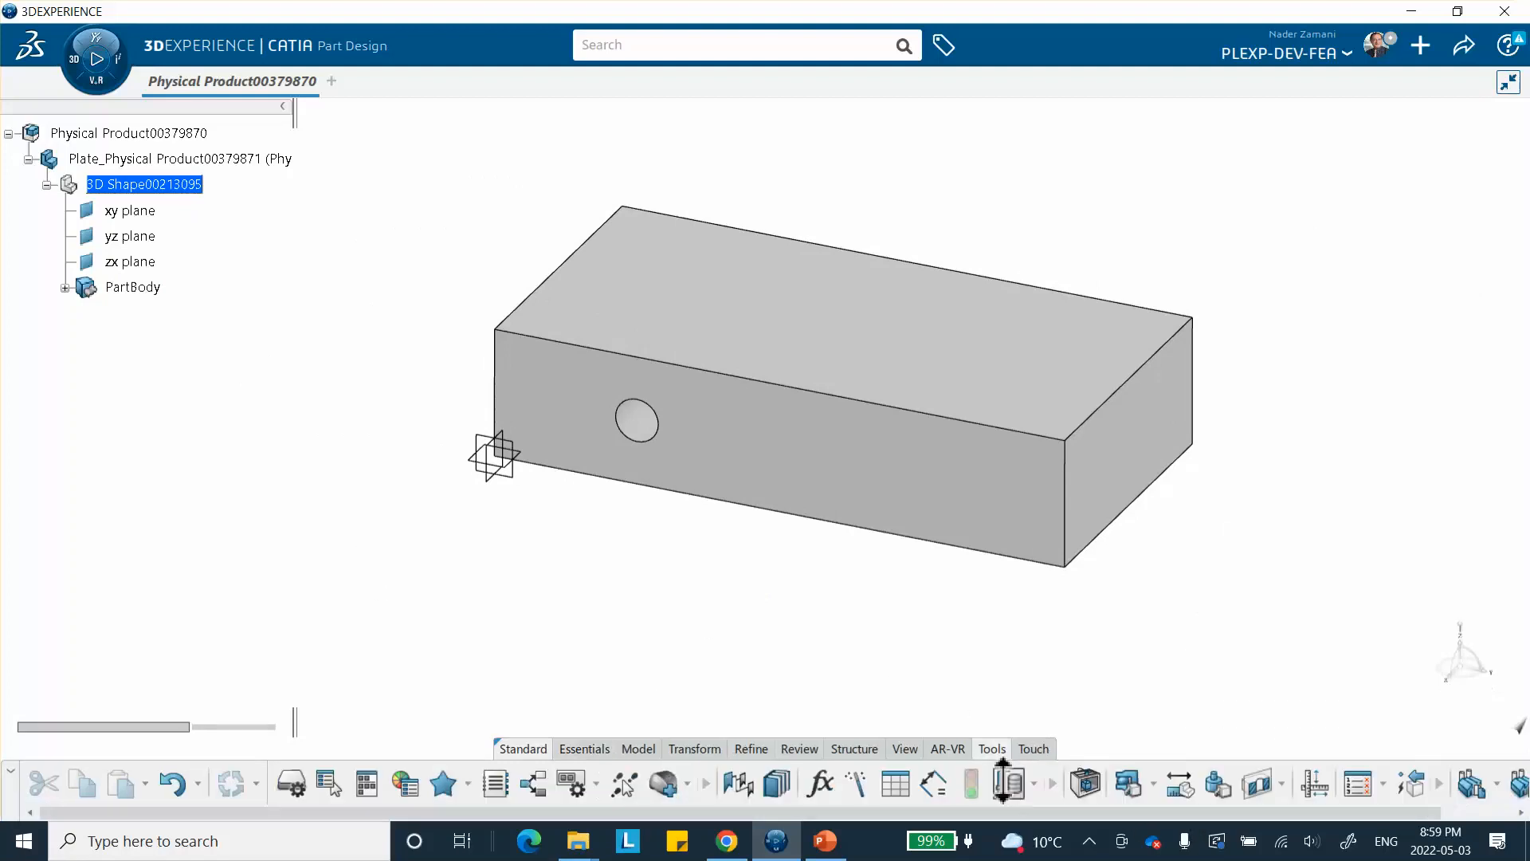
left_click(663, 788)
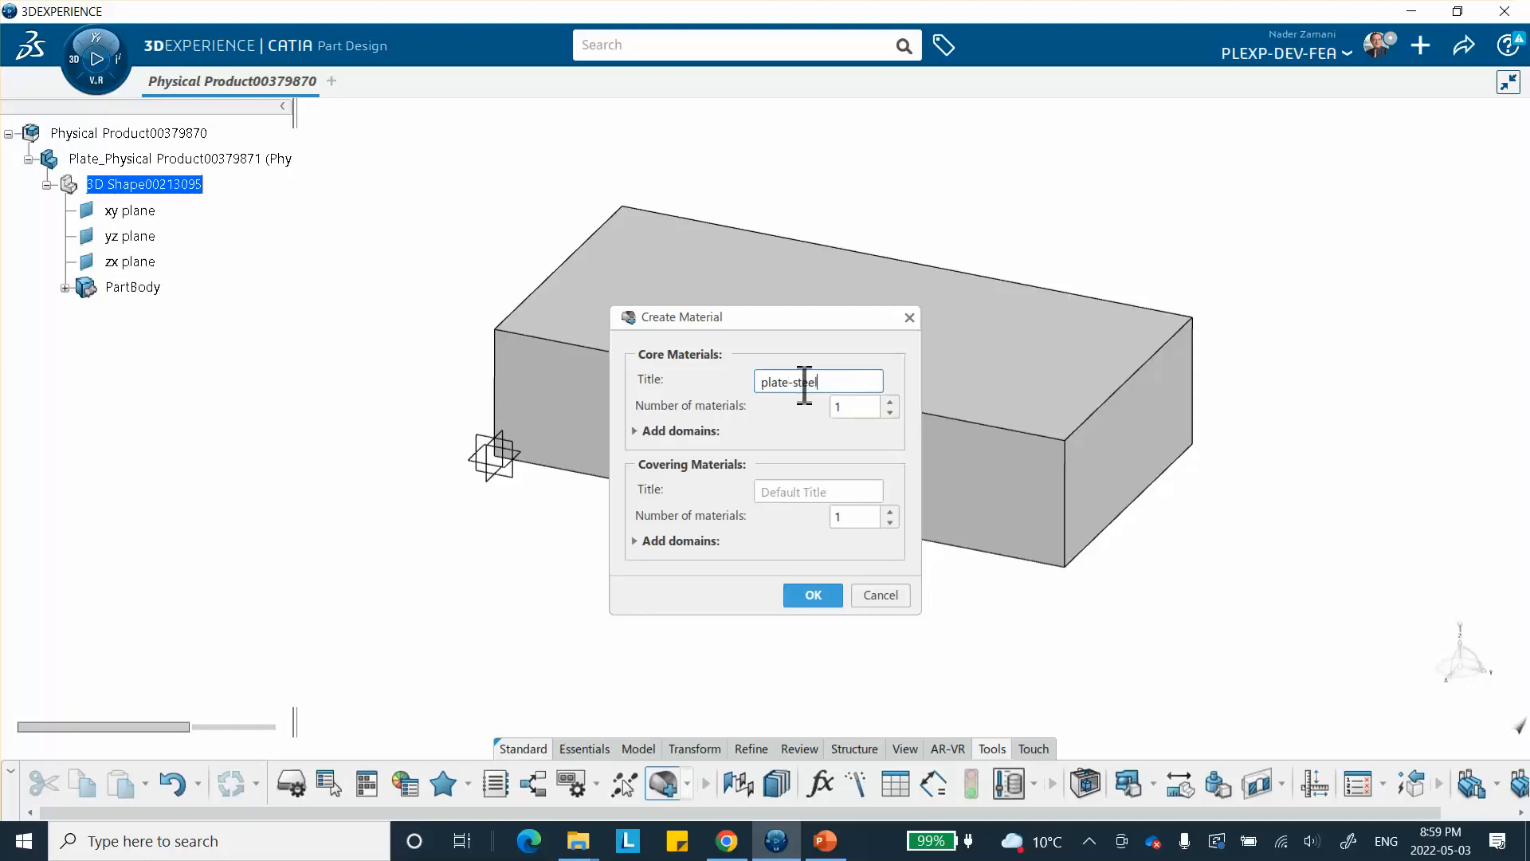
left_click(800, 593)
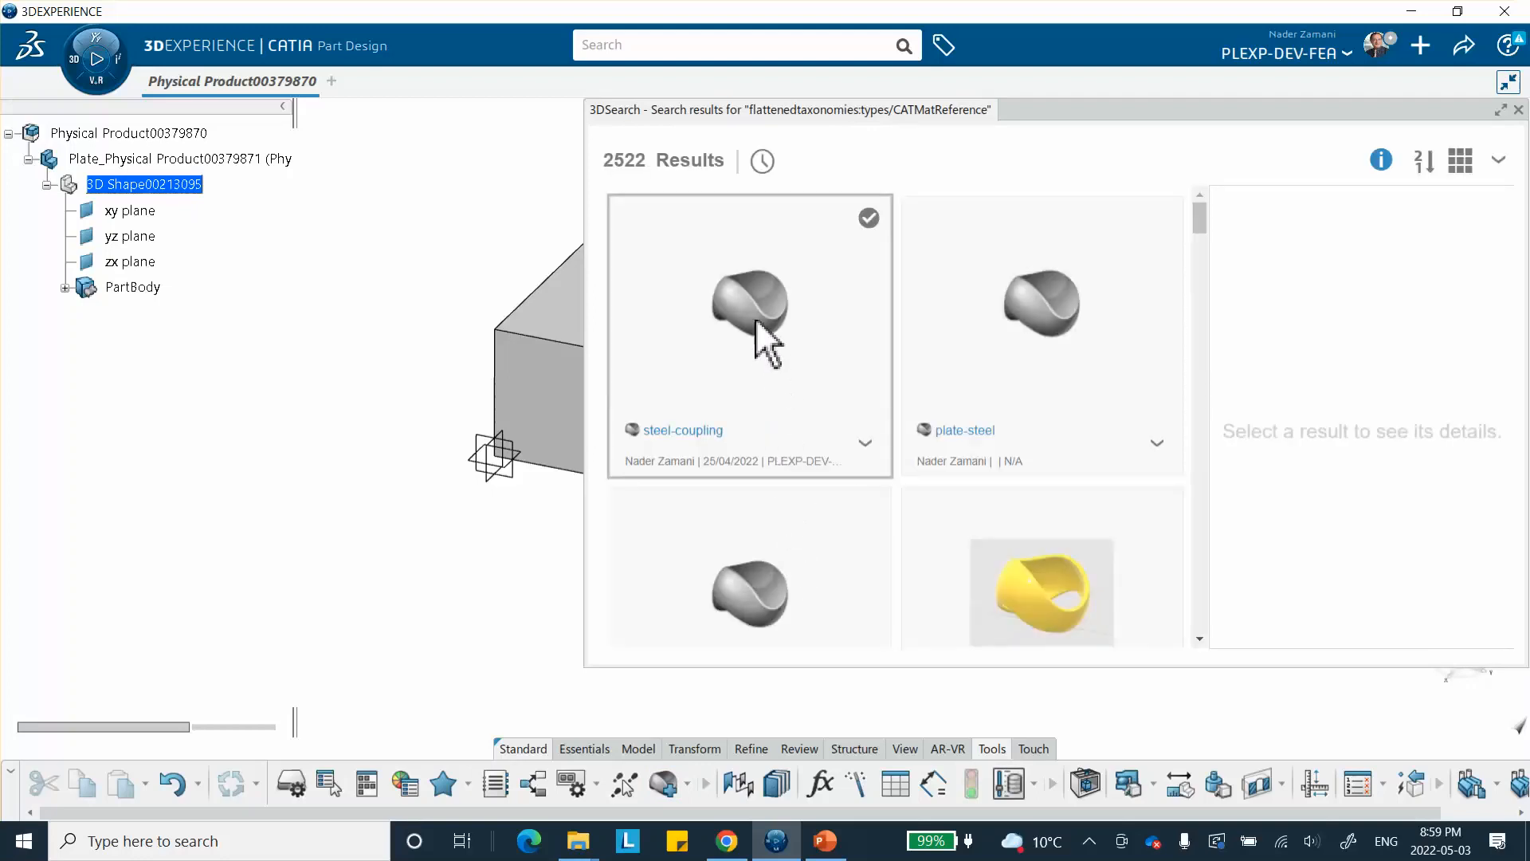
- Apply the plate-steel core material from the material search results to the plate part and close the results
left_click(1033, 315)
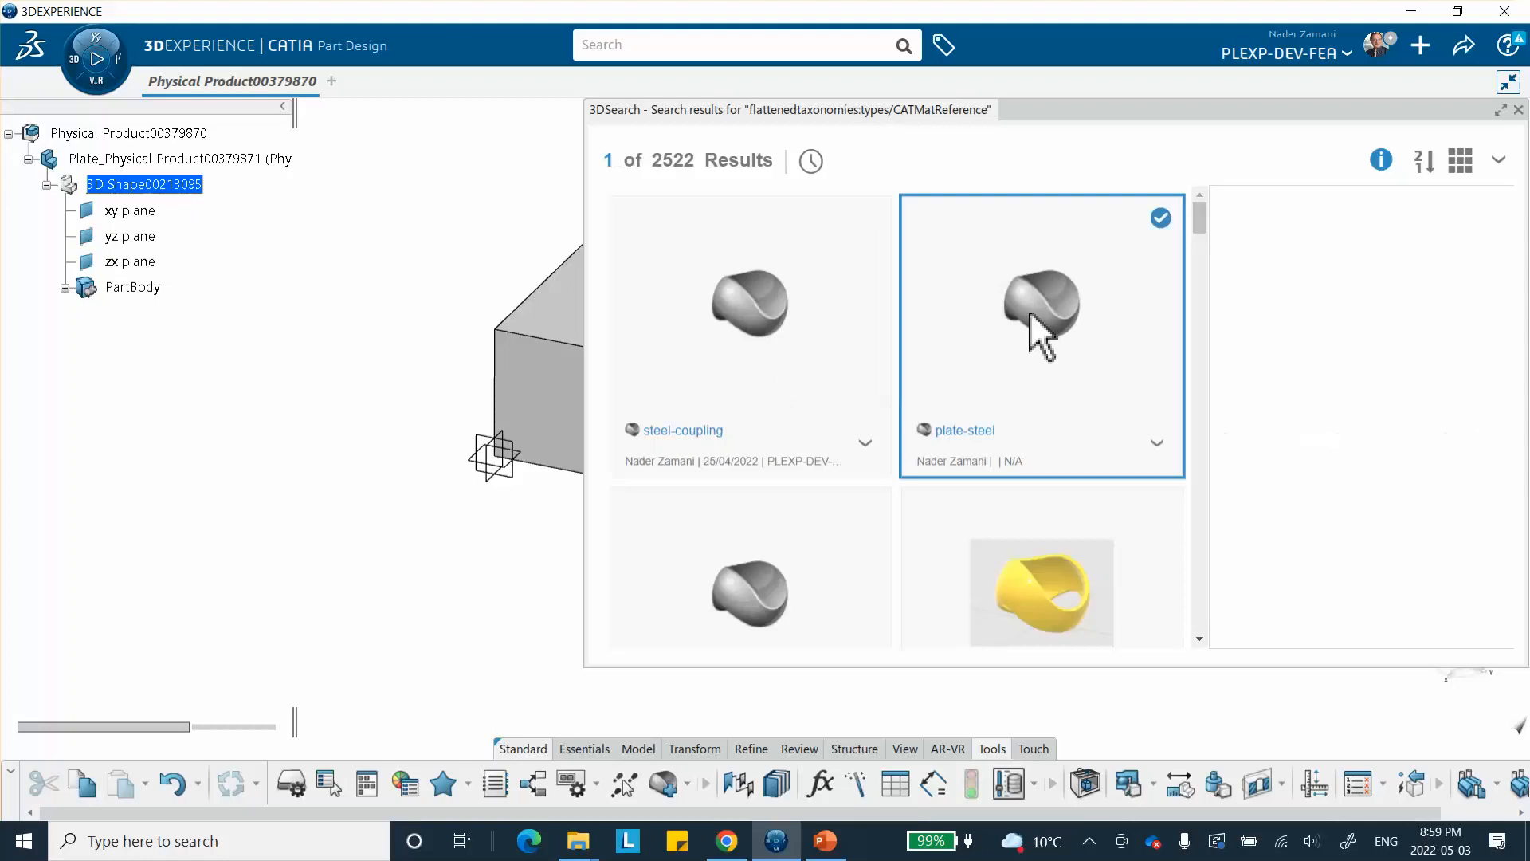
right_click(1033, 316)
left_click(1063, 351)
left_click(190, 184)
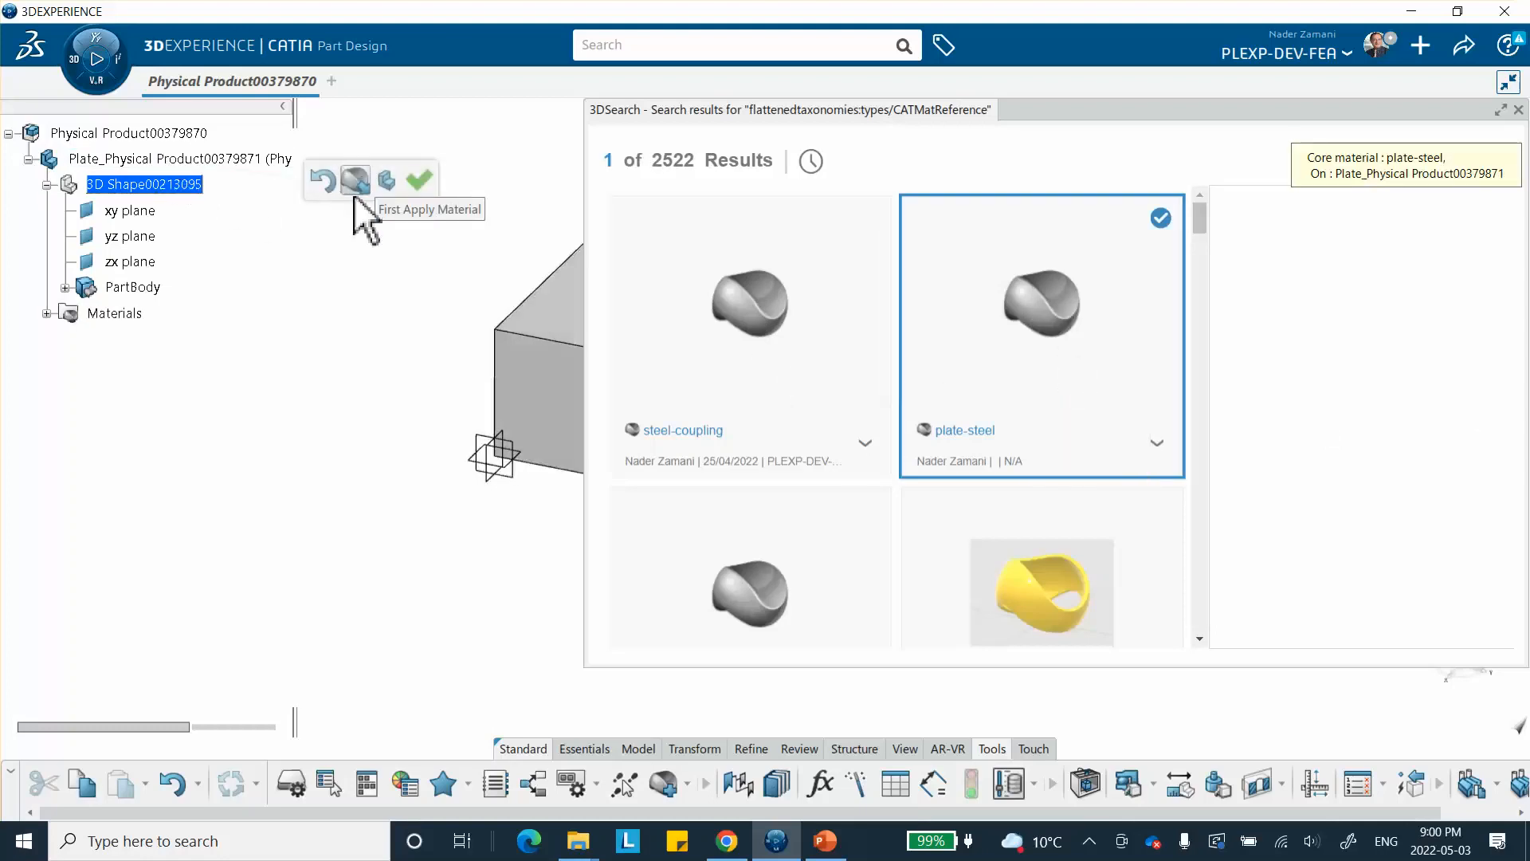
left_click(1518, 110)
- Open the simulation domain definition of the plate-steel material applied to the plate
left_click(47, 314)
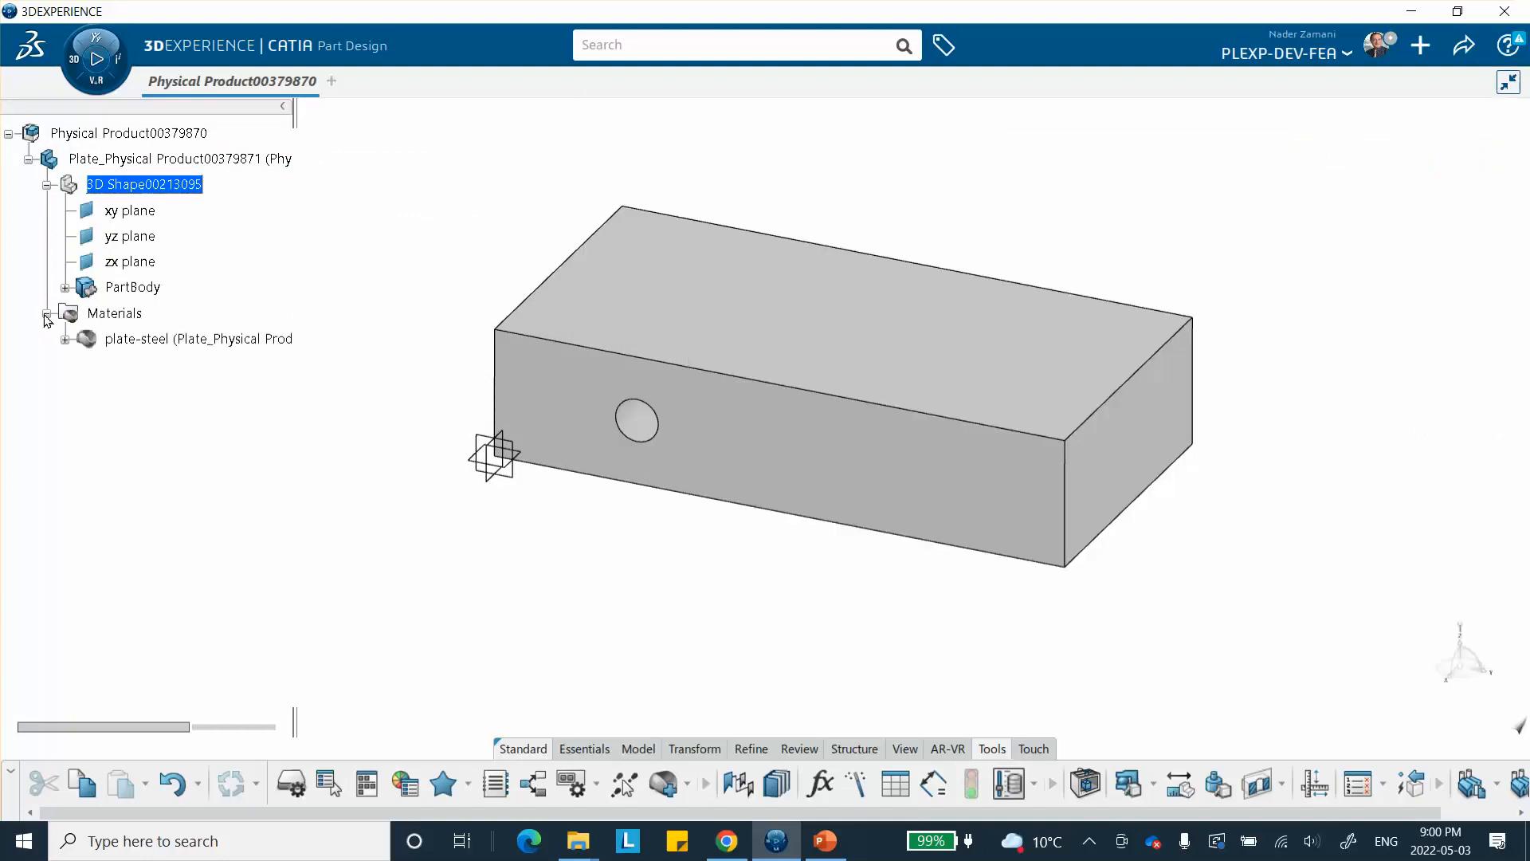
left_click(65, 341)
left_click(155, 367)
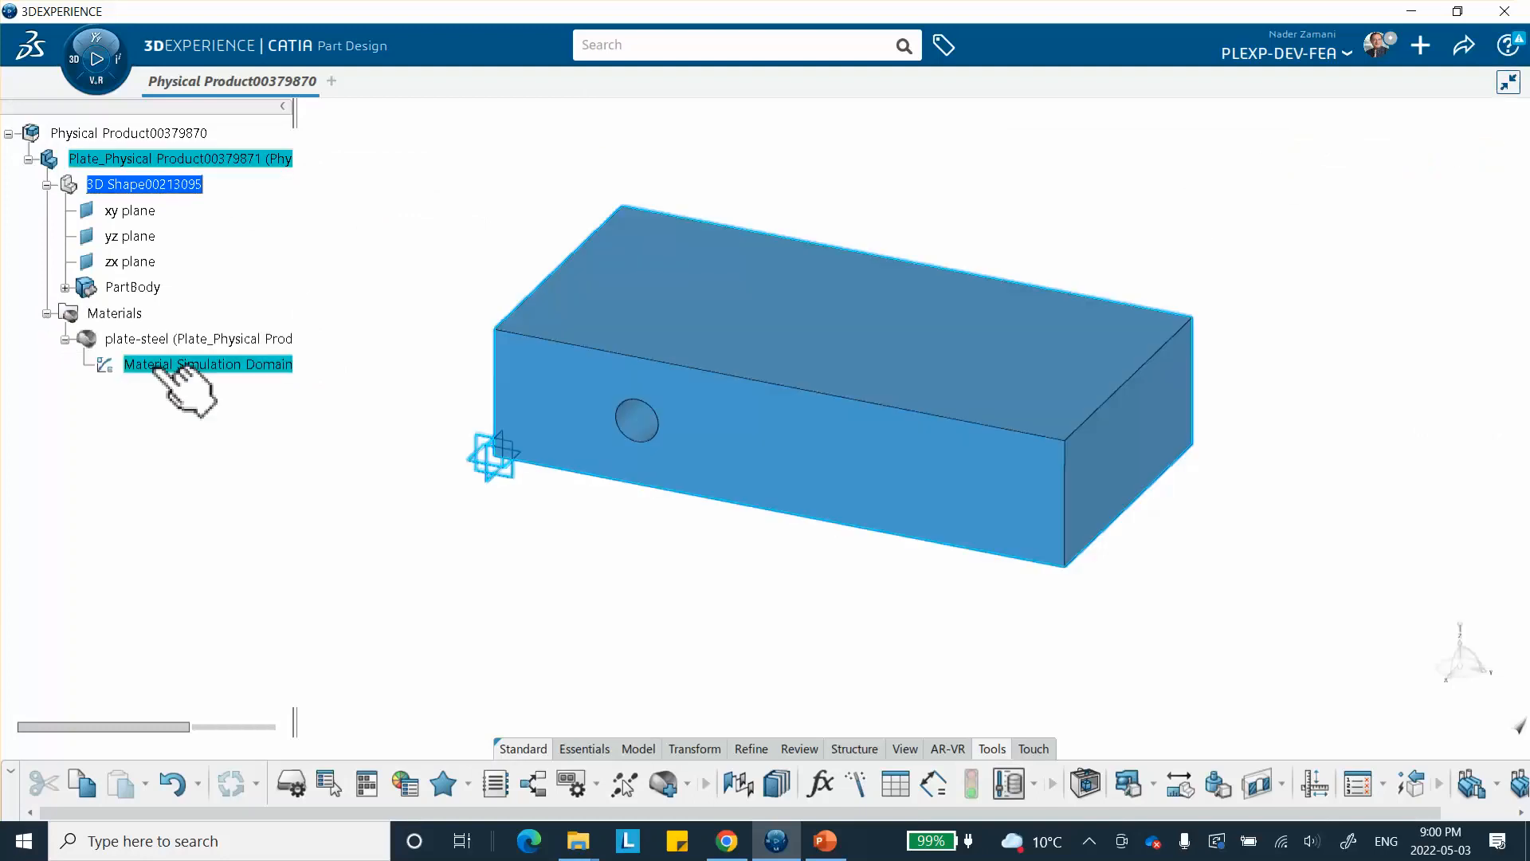
double_click(156, 367)
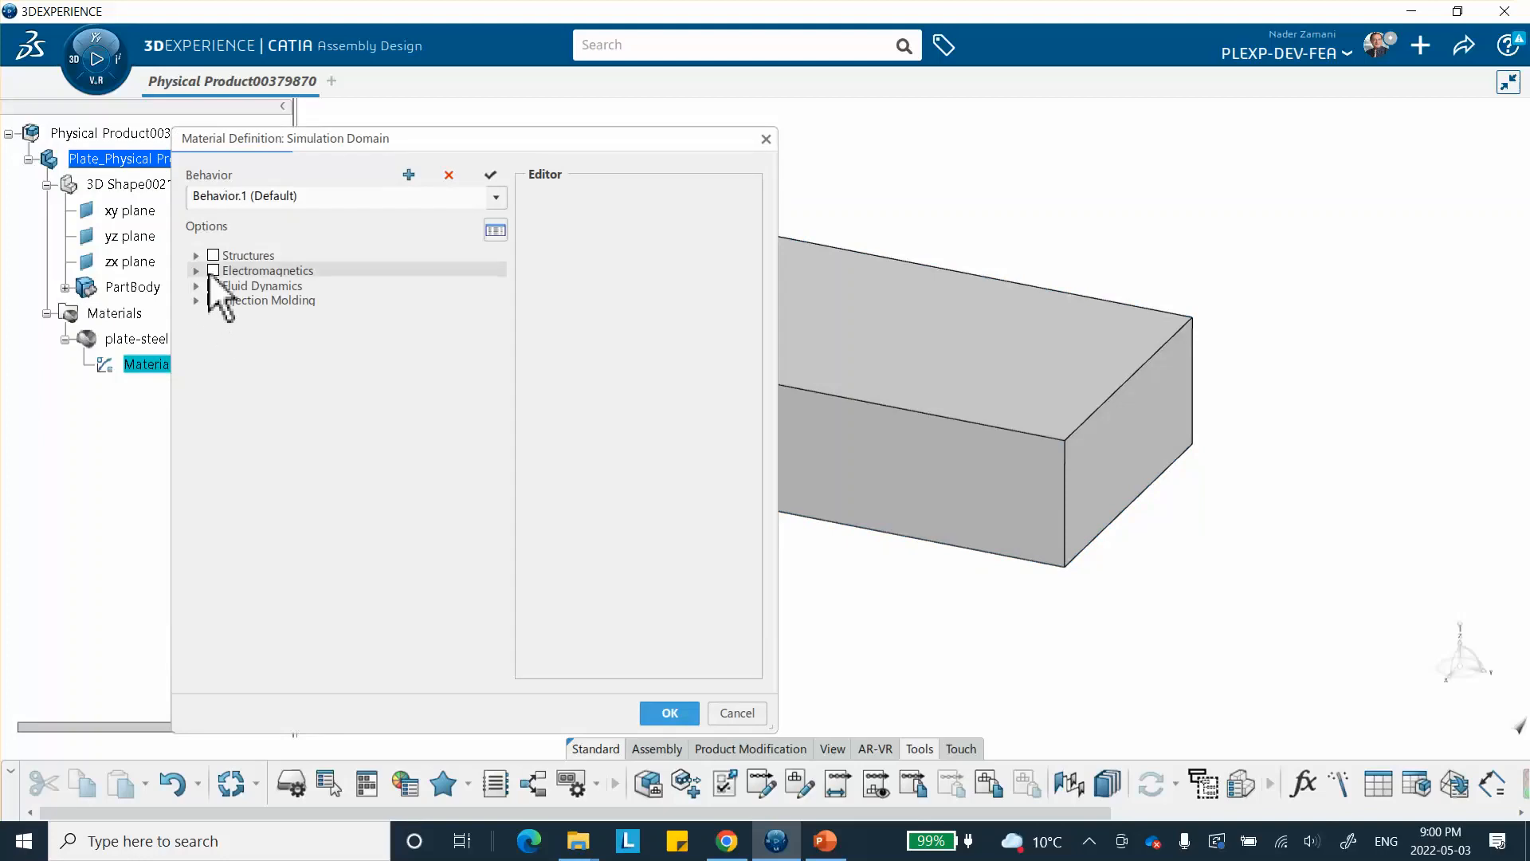
- Give plate-steel an isotropic elastic behaviour with Young's modulus 200000 MPa and Poisson's ratio 0.3, and save the model
left_click(196, 255)
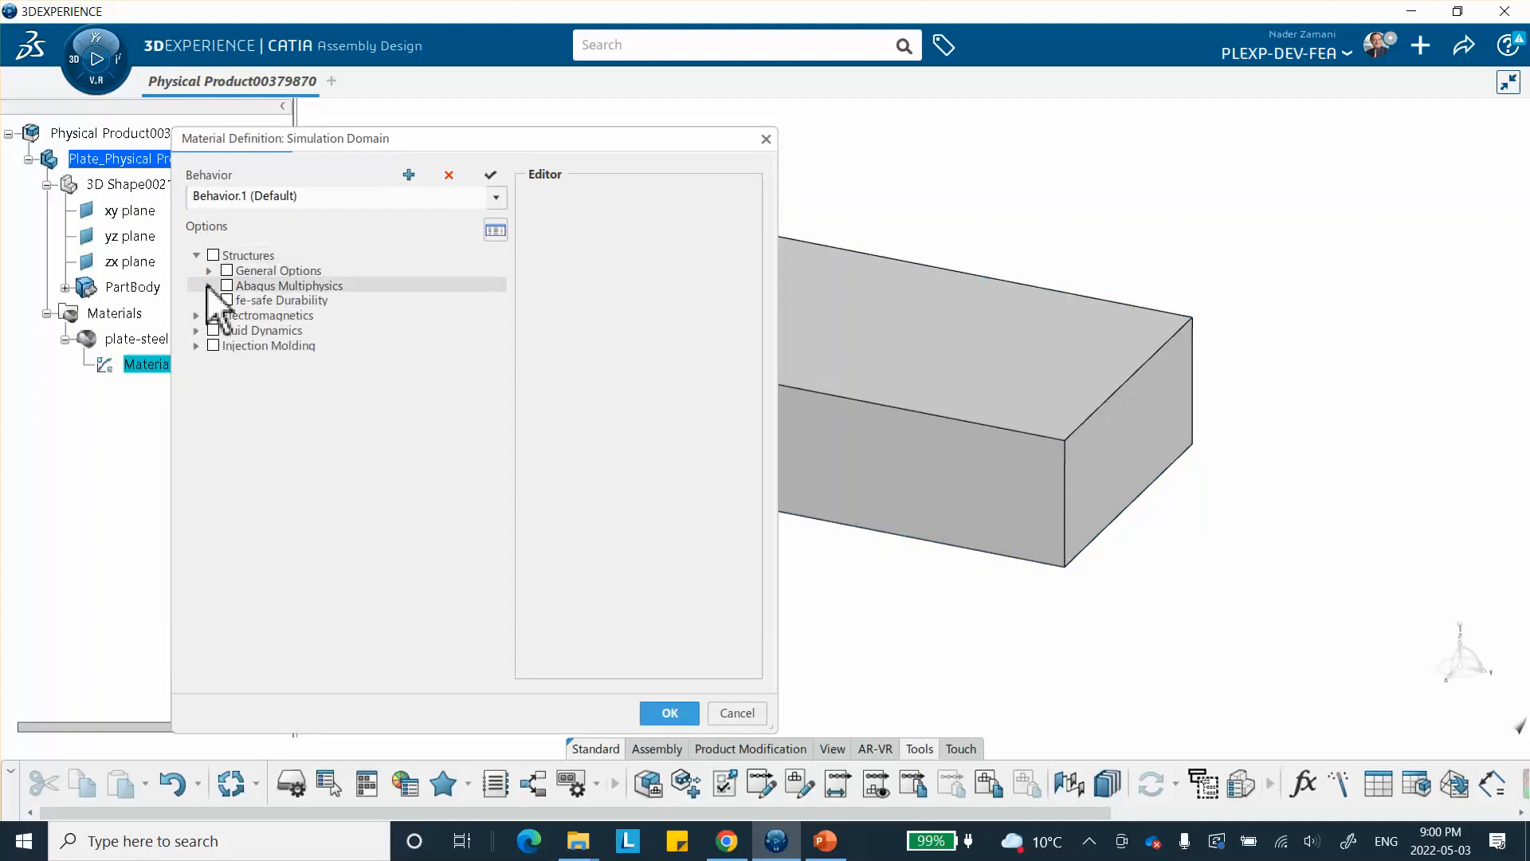
left_click(208, 285)
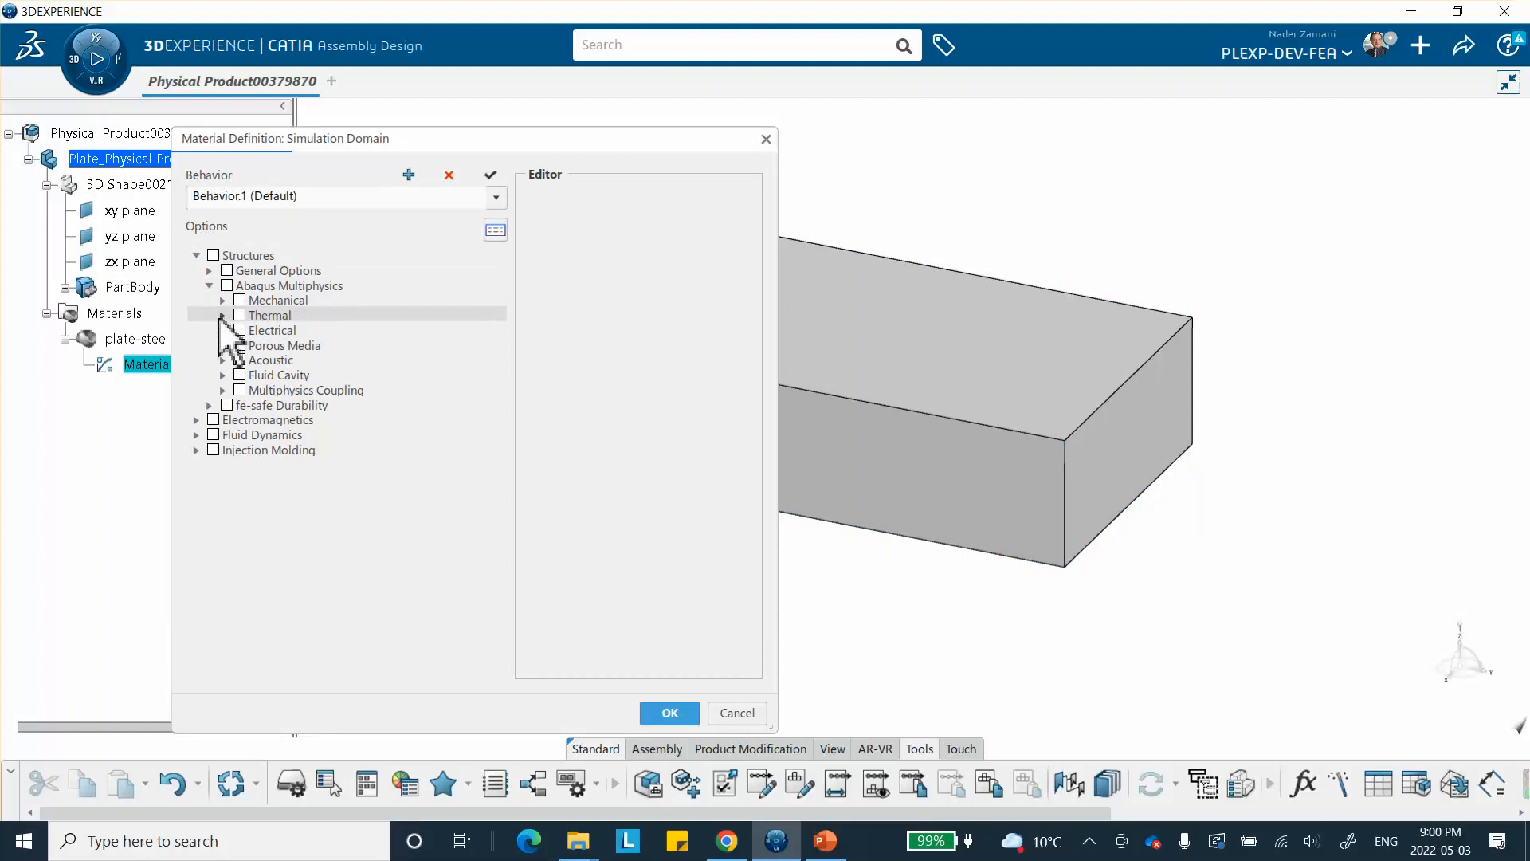
left_click(222, 299)
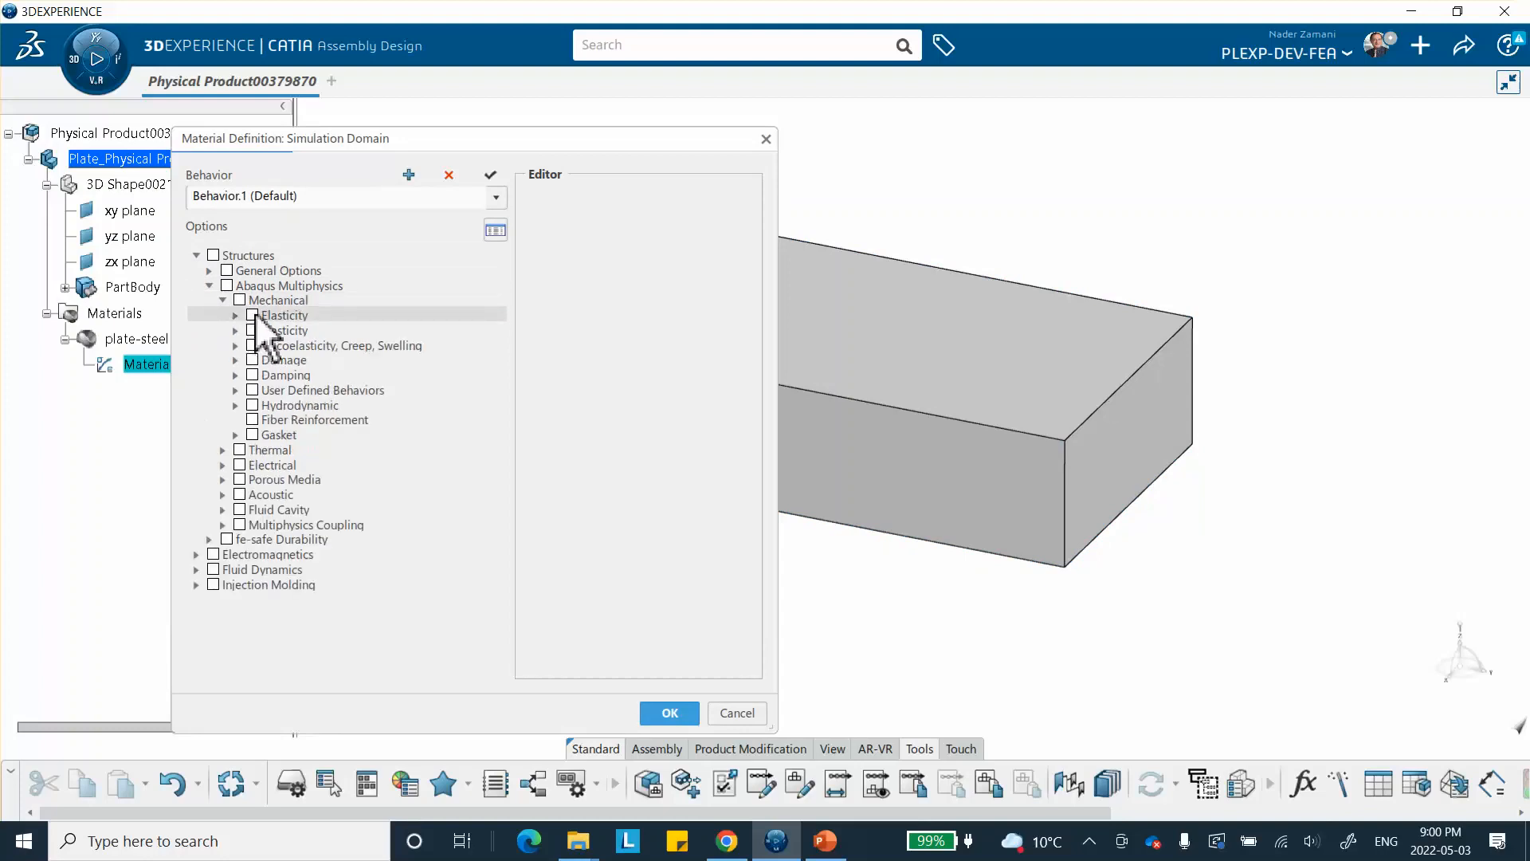
left_click(235, 315)
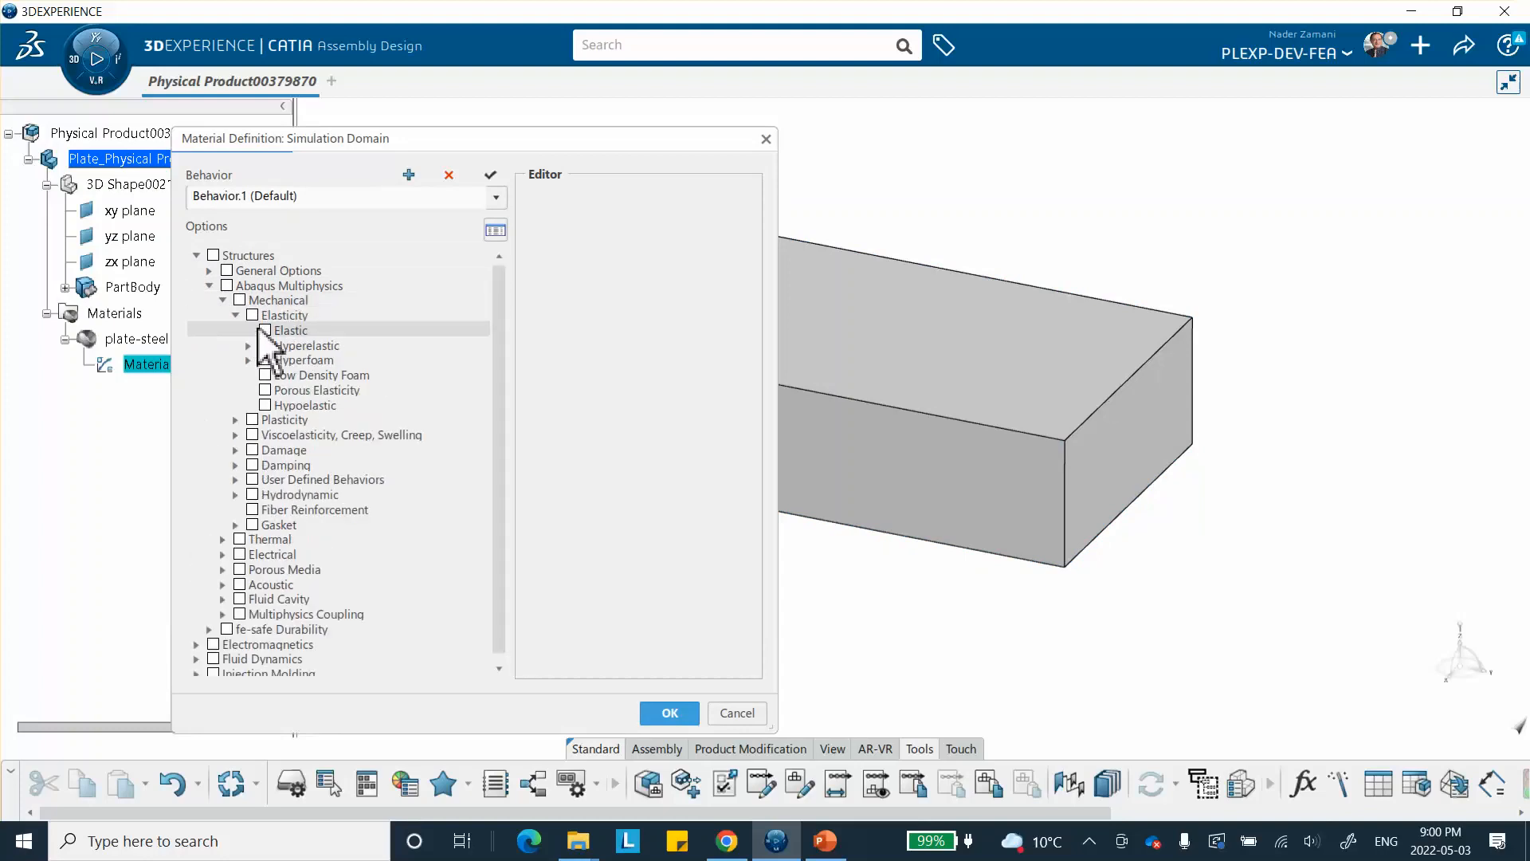
left_click(266, 329)
double_click(676, 295)
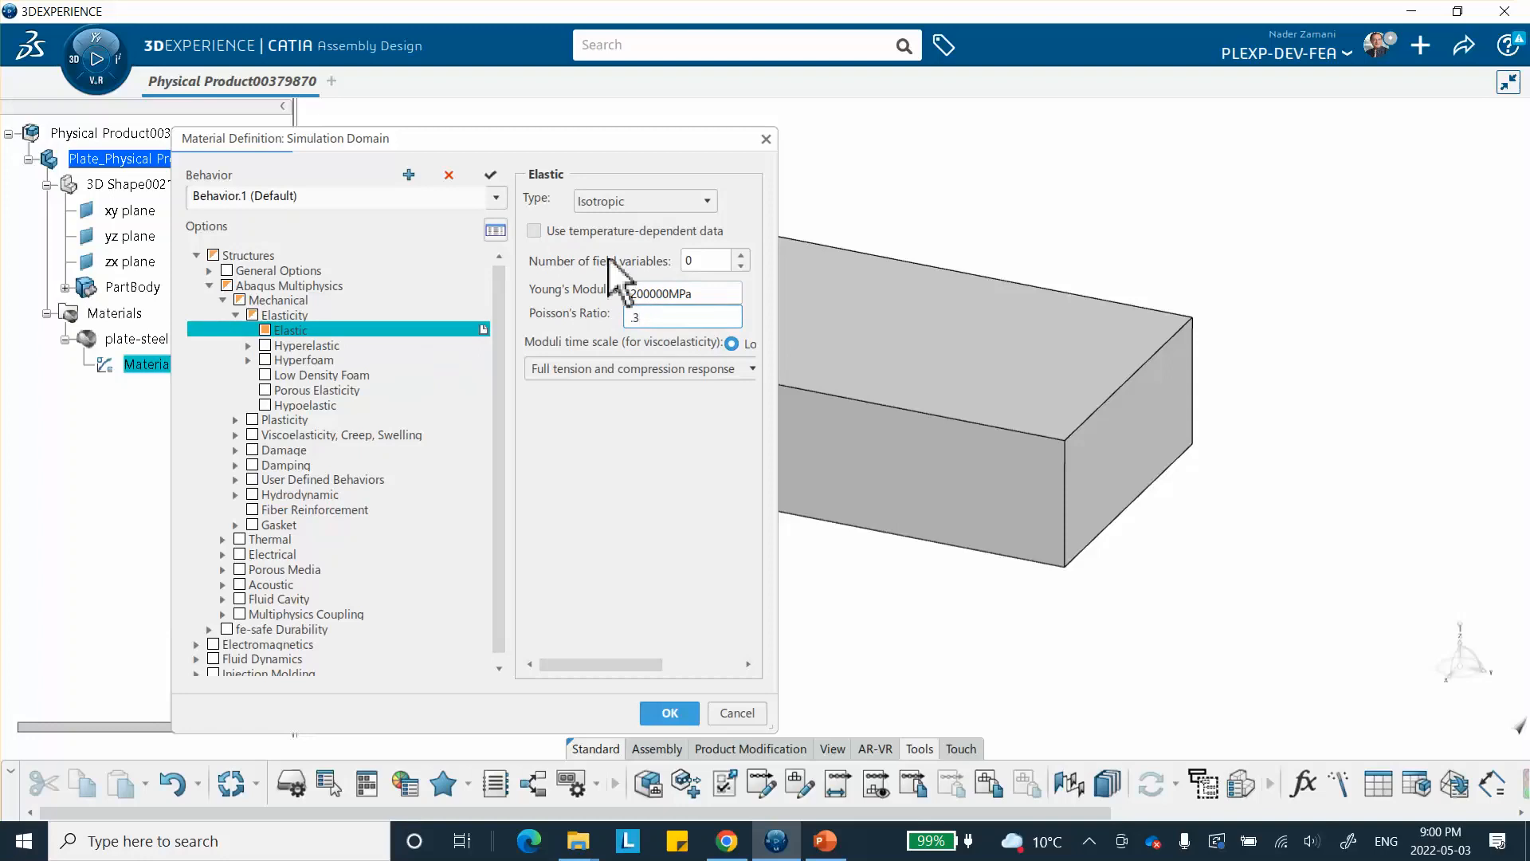
left_click(671, 712)
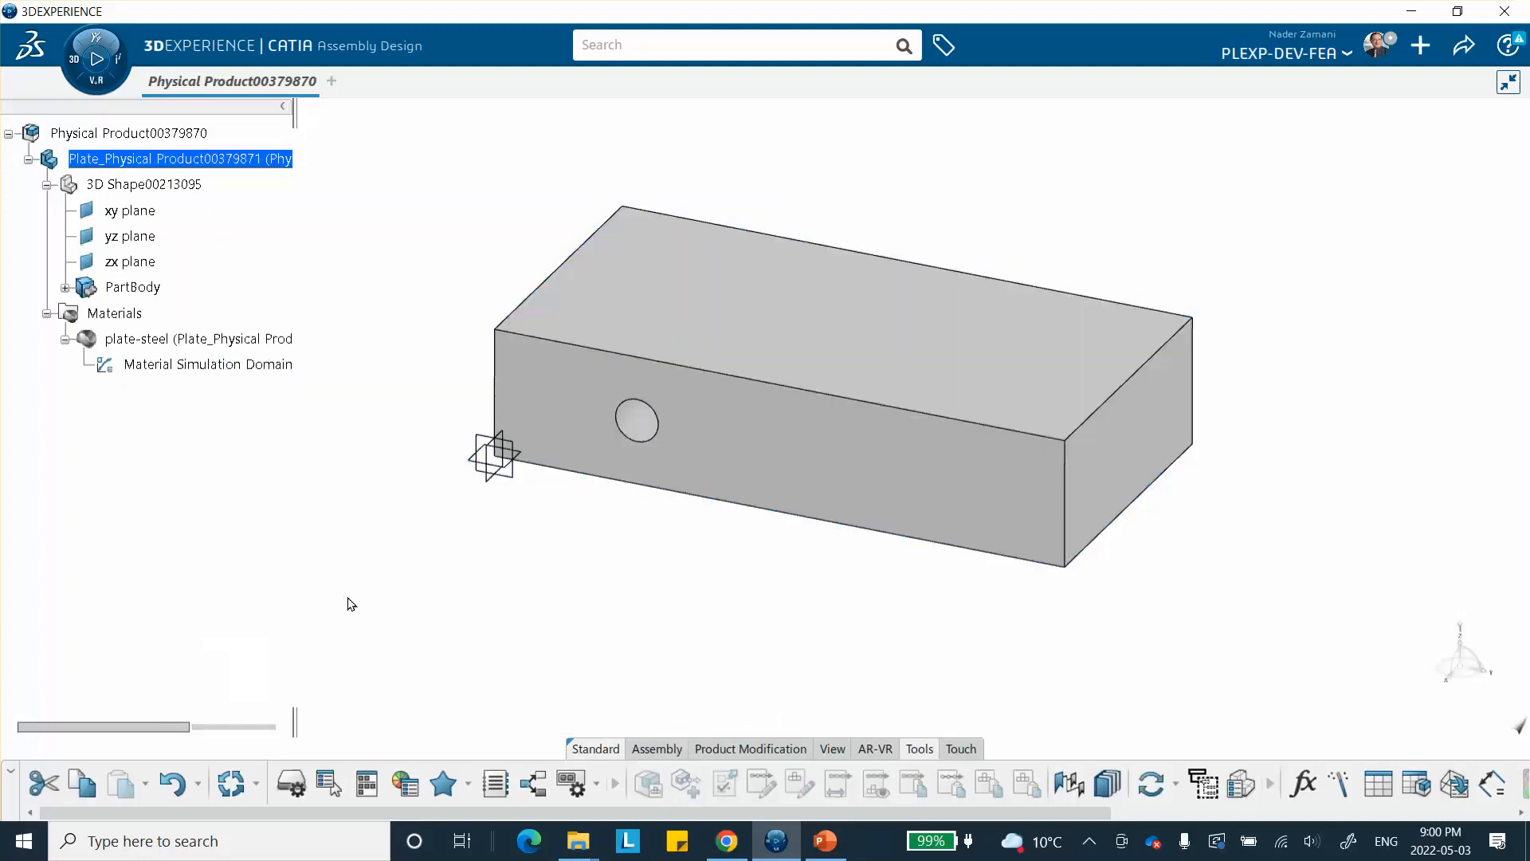
left_click(1464, 45)
left_click(1394, 83)
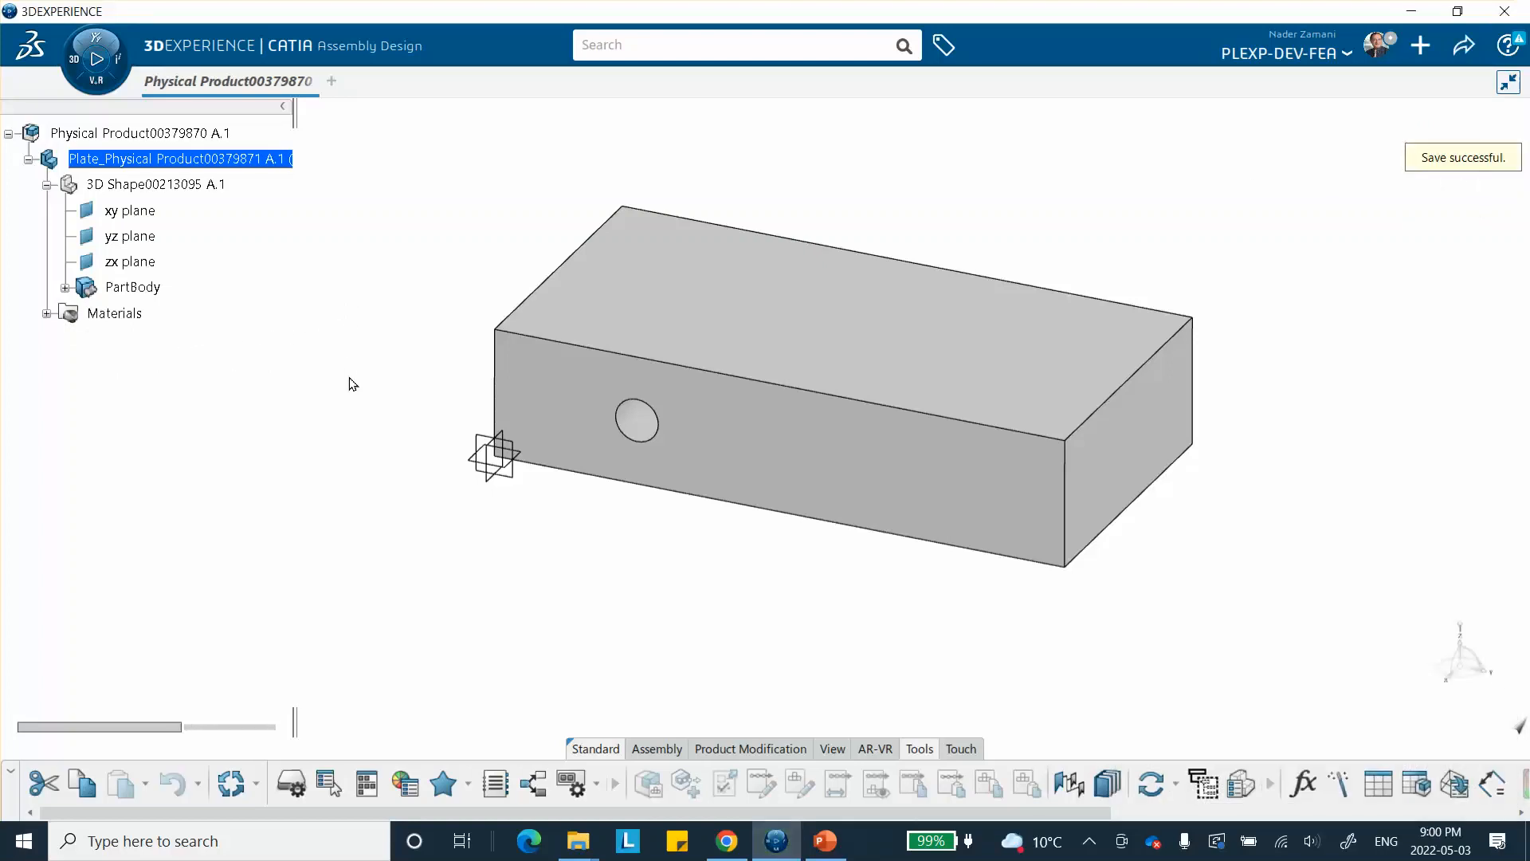
- Insert a new 3D Part under the root physical product
right_click(139, 133)
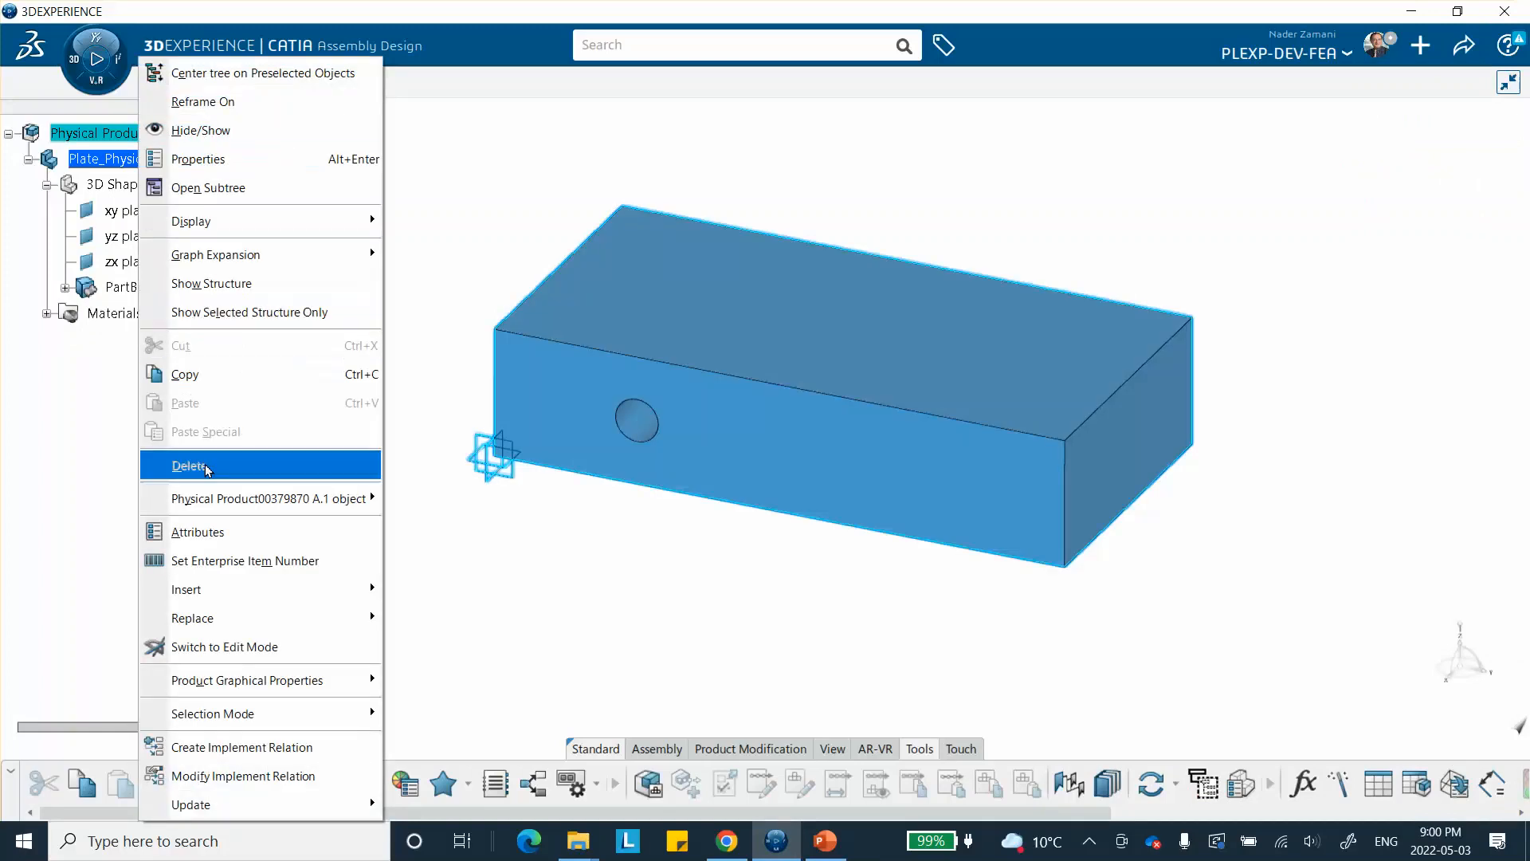
mouse_move(213, 596)
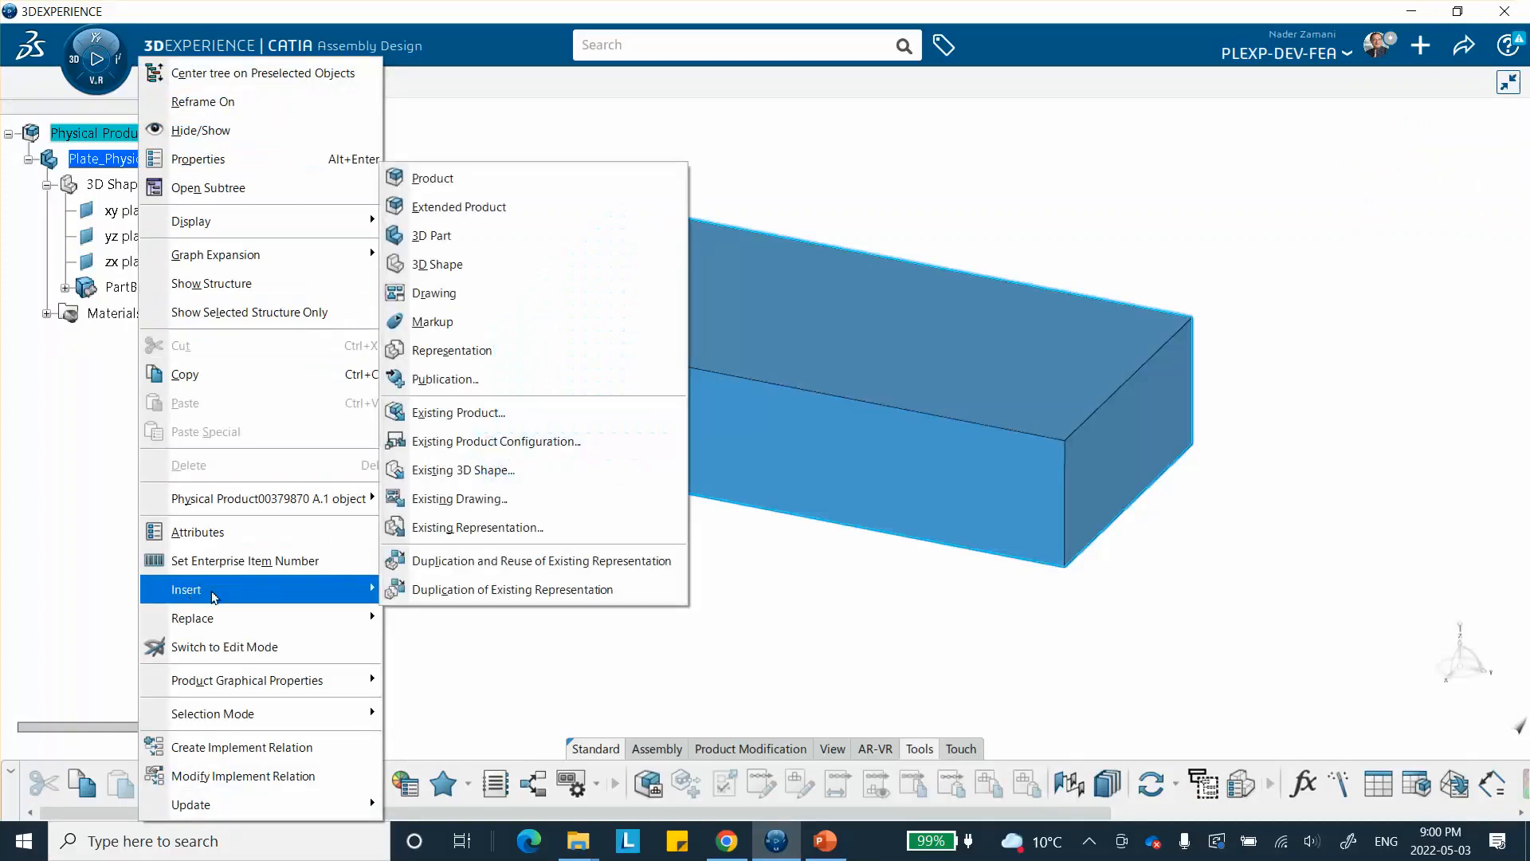
left_click(447, 241)
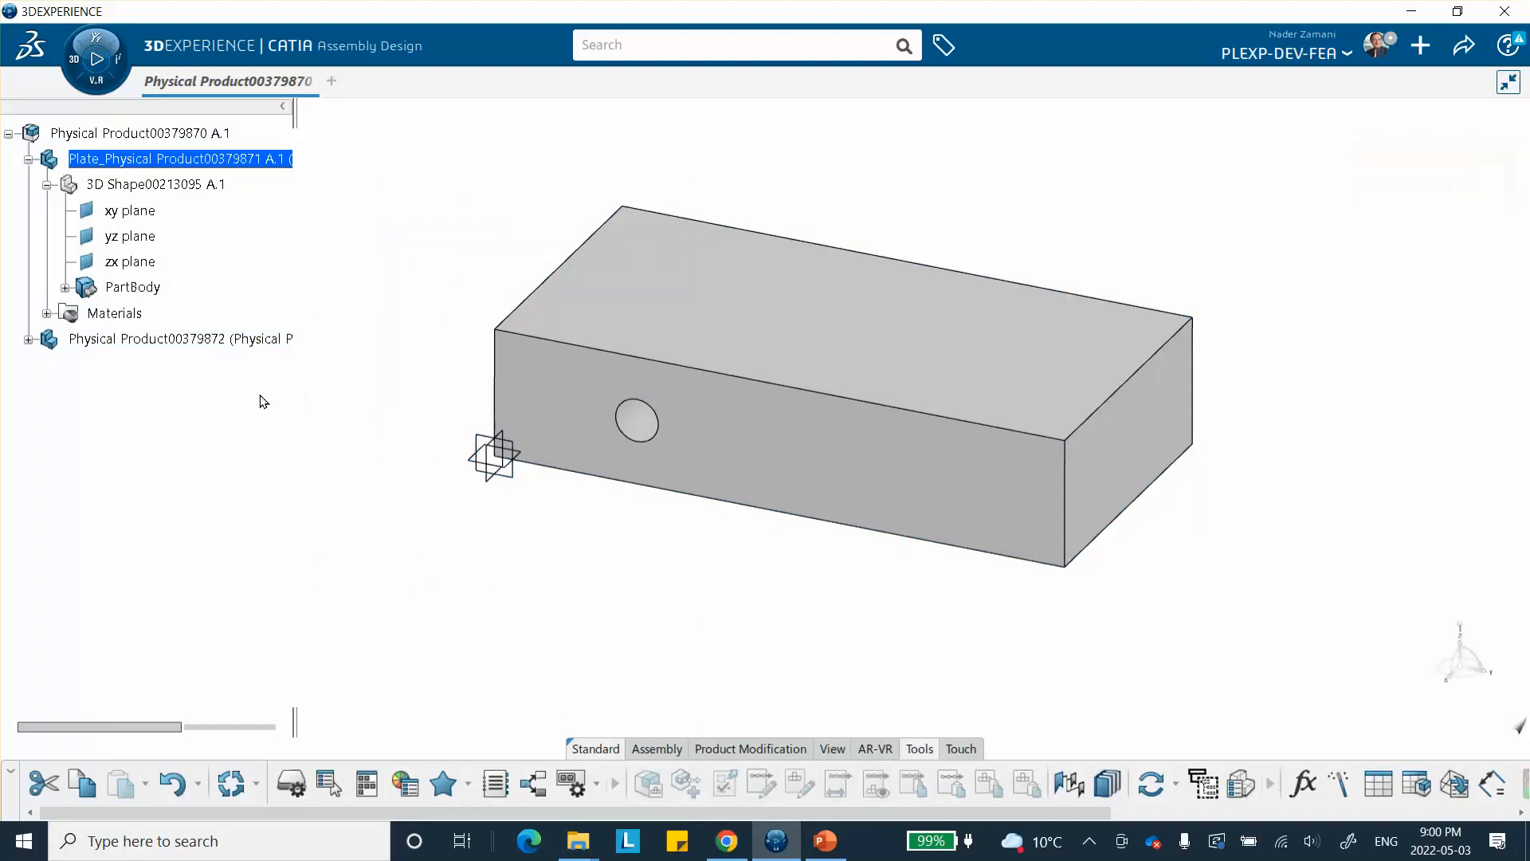
- Prefix the title of the newly inserted part with "Bolt_"
right_click(110, 339)
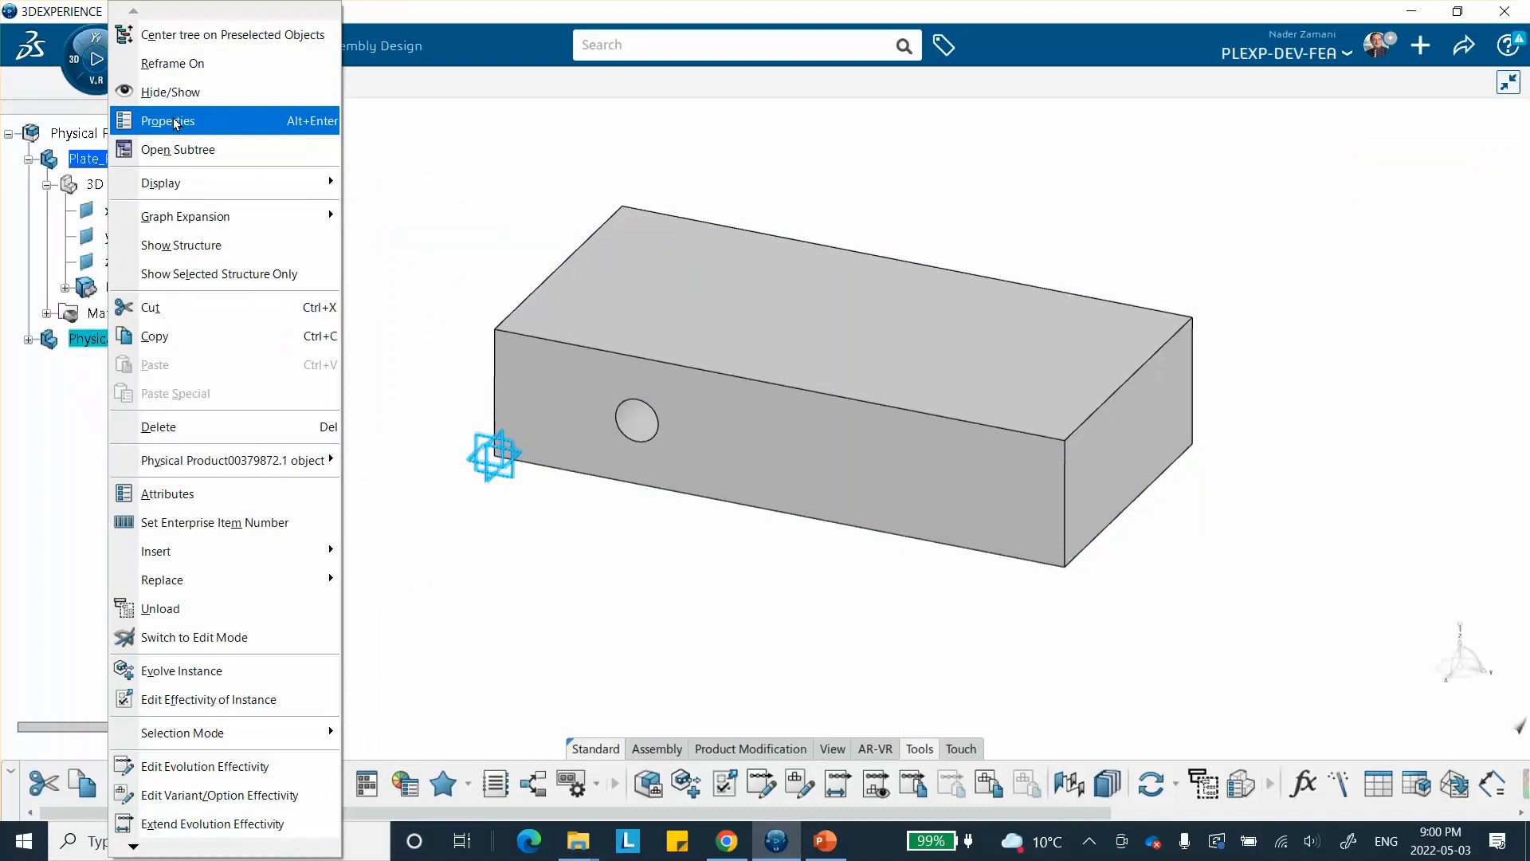
left_click(169, 121)
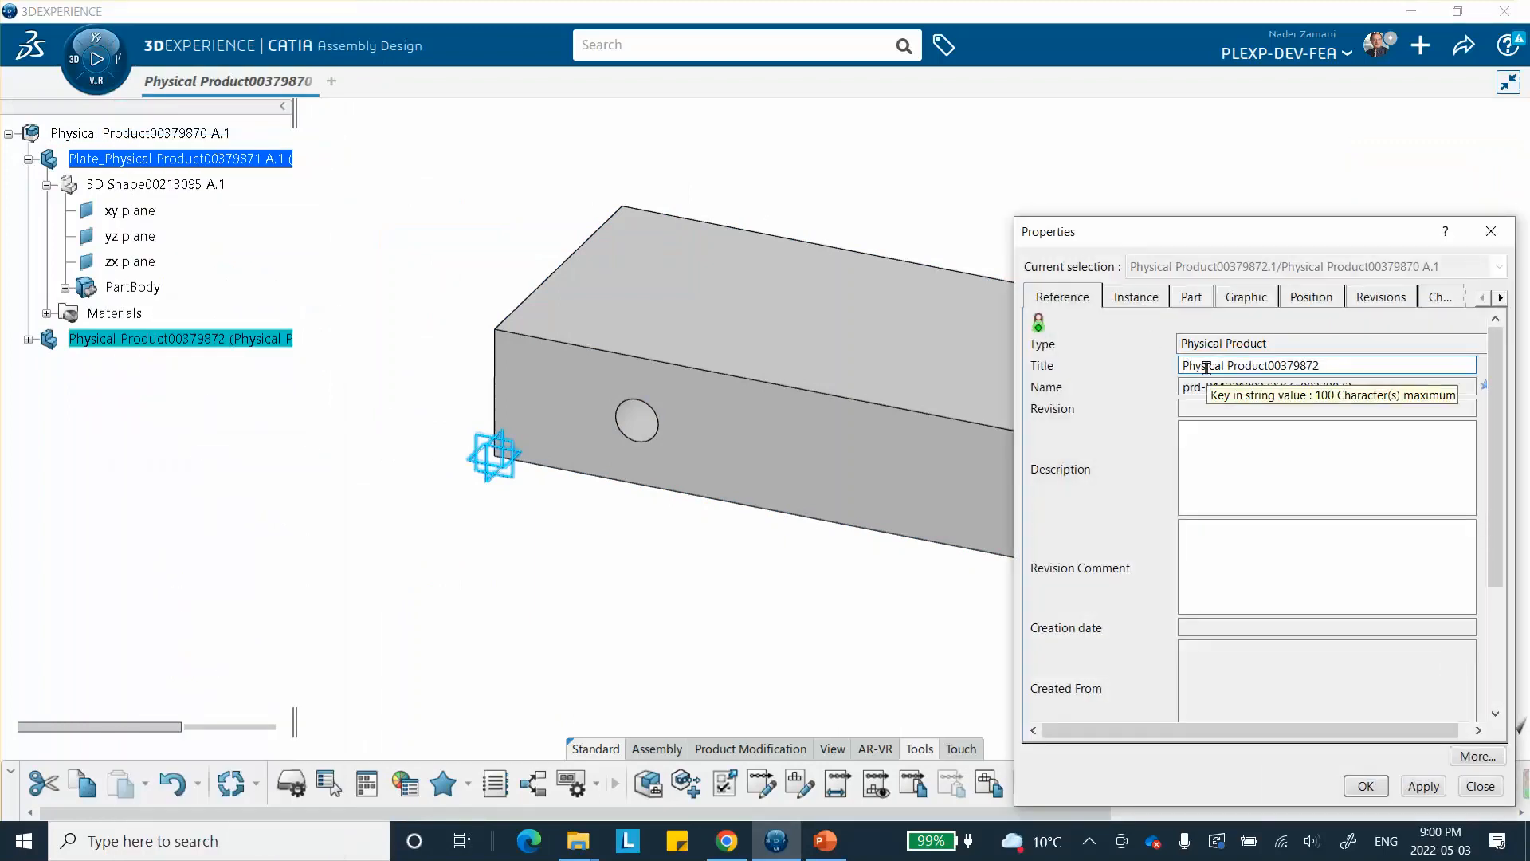
type("b")
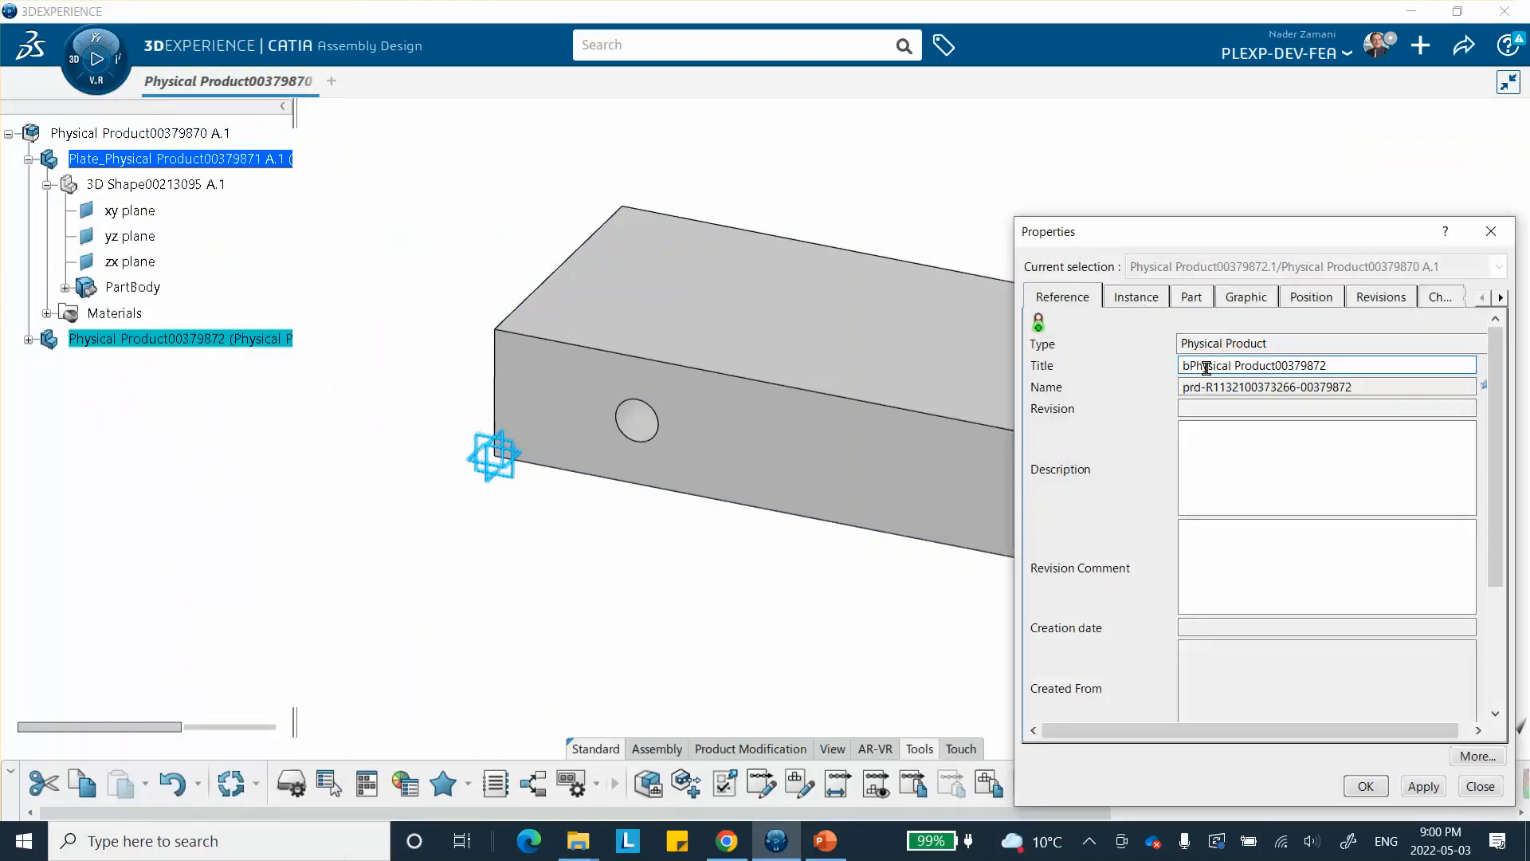
type("Bolt_")
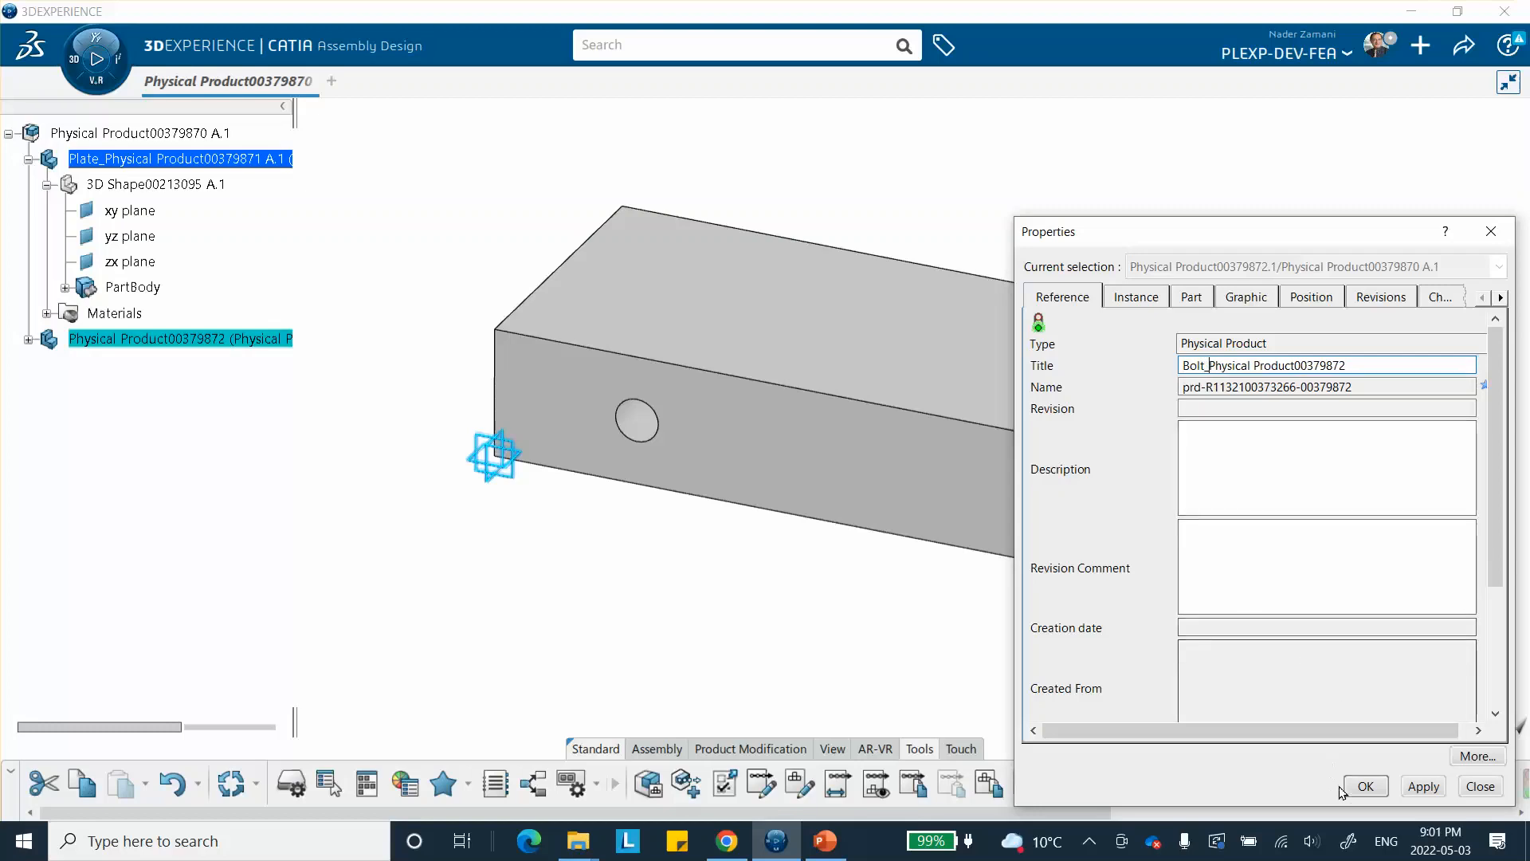
left_click(1365, 786)
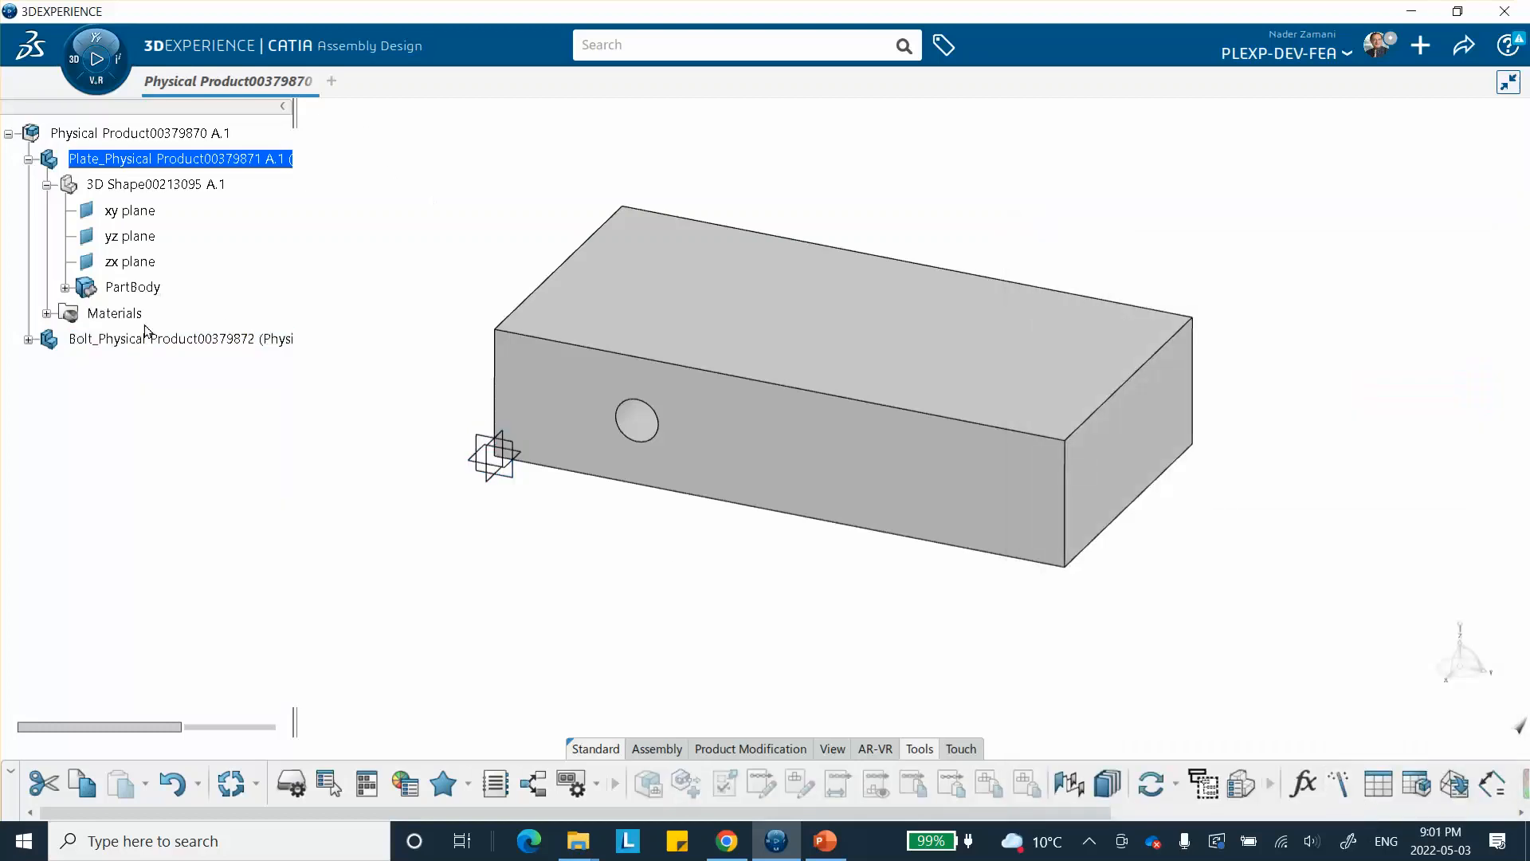
- Start a sketch on the yz plane of the bolt part's 3D shape
left_click(27, 339)
double_click(136, 363)
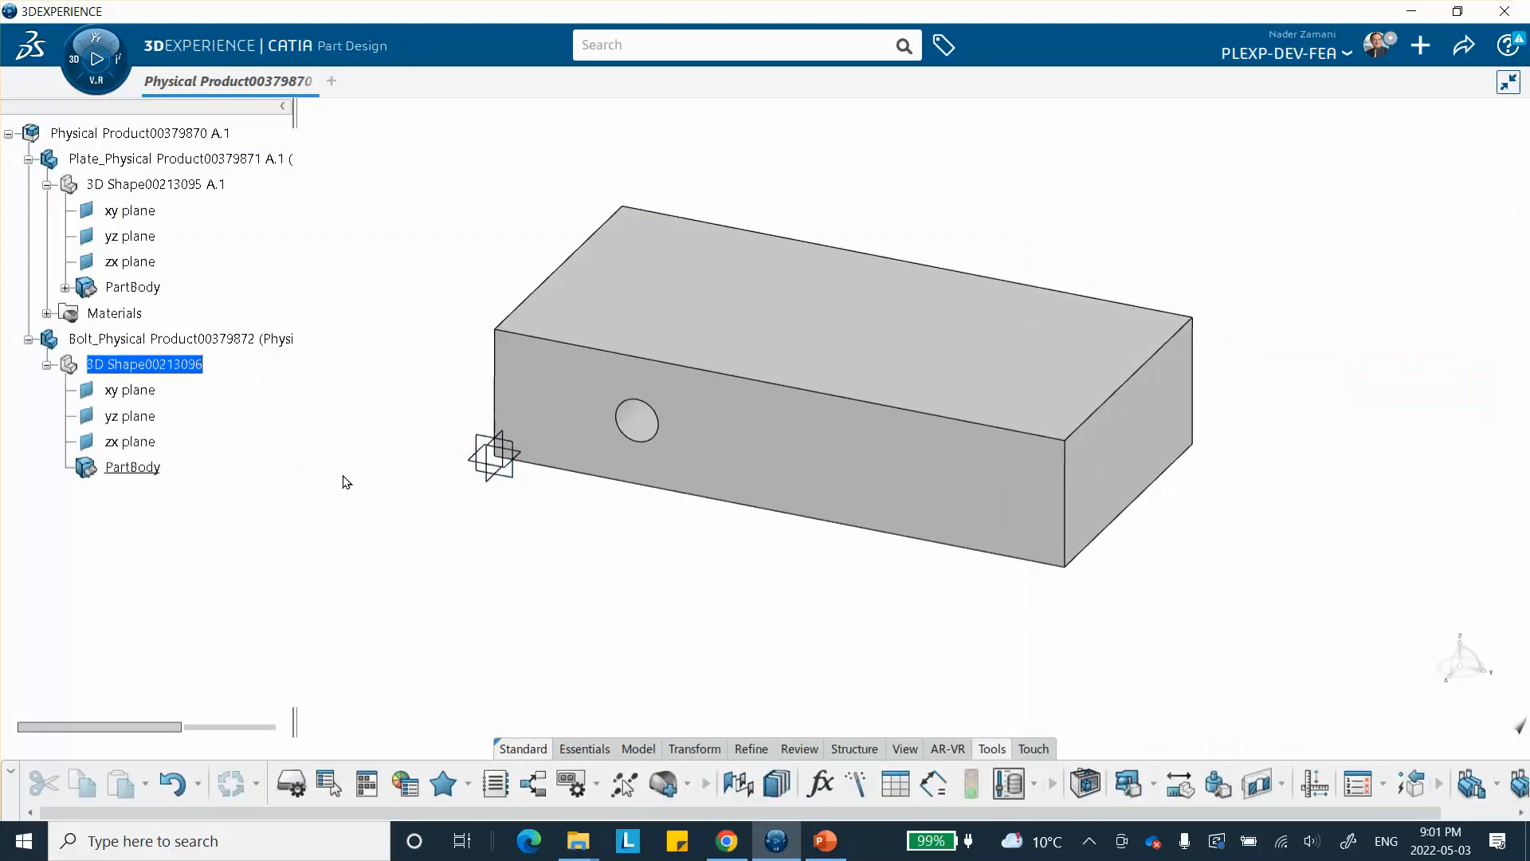
left_click(494, 455)
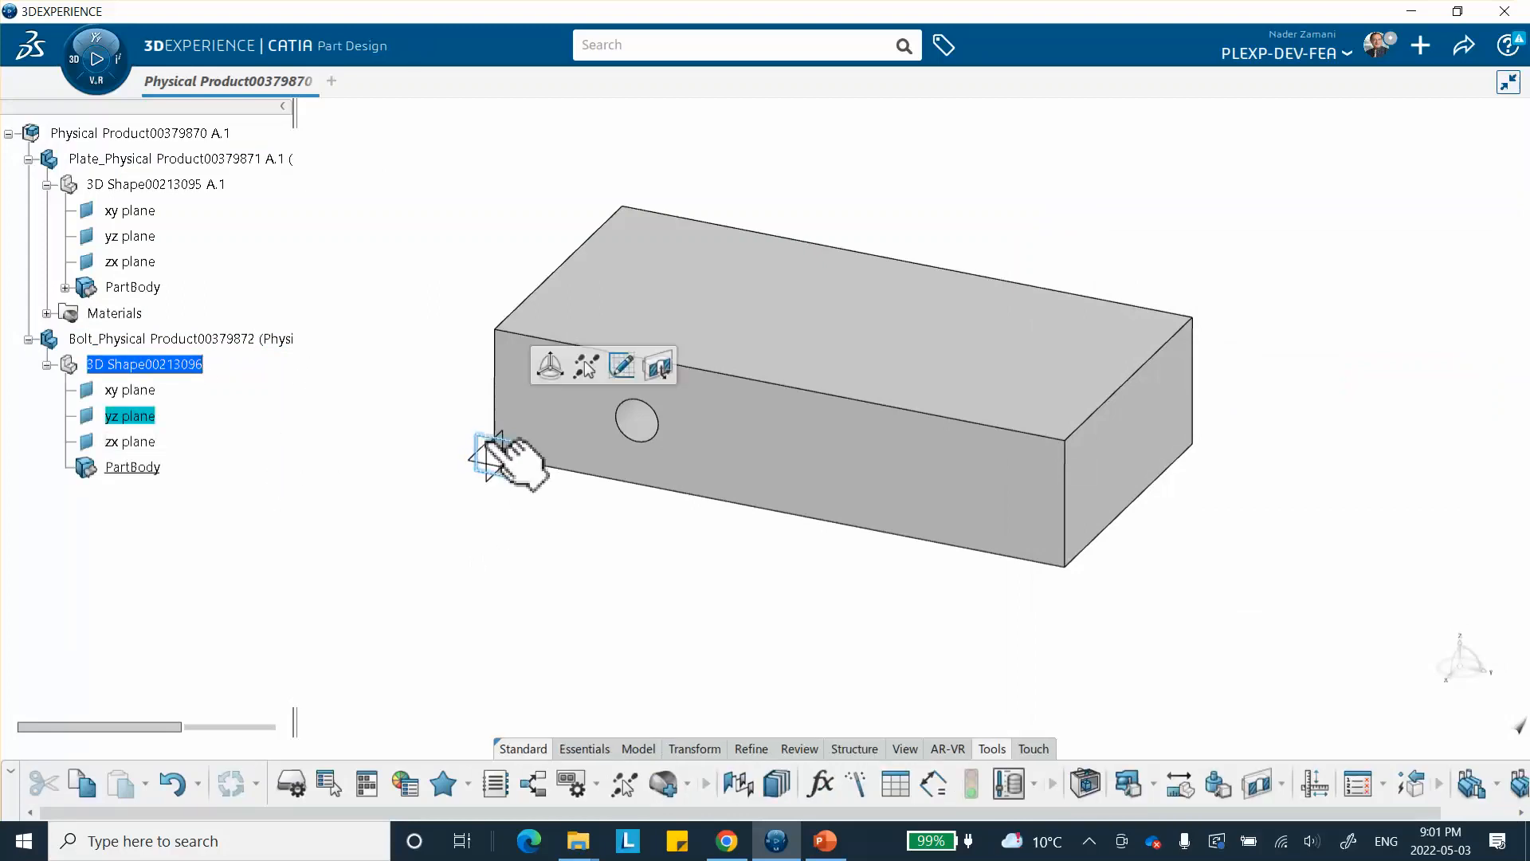
left_click(624, 366)
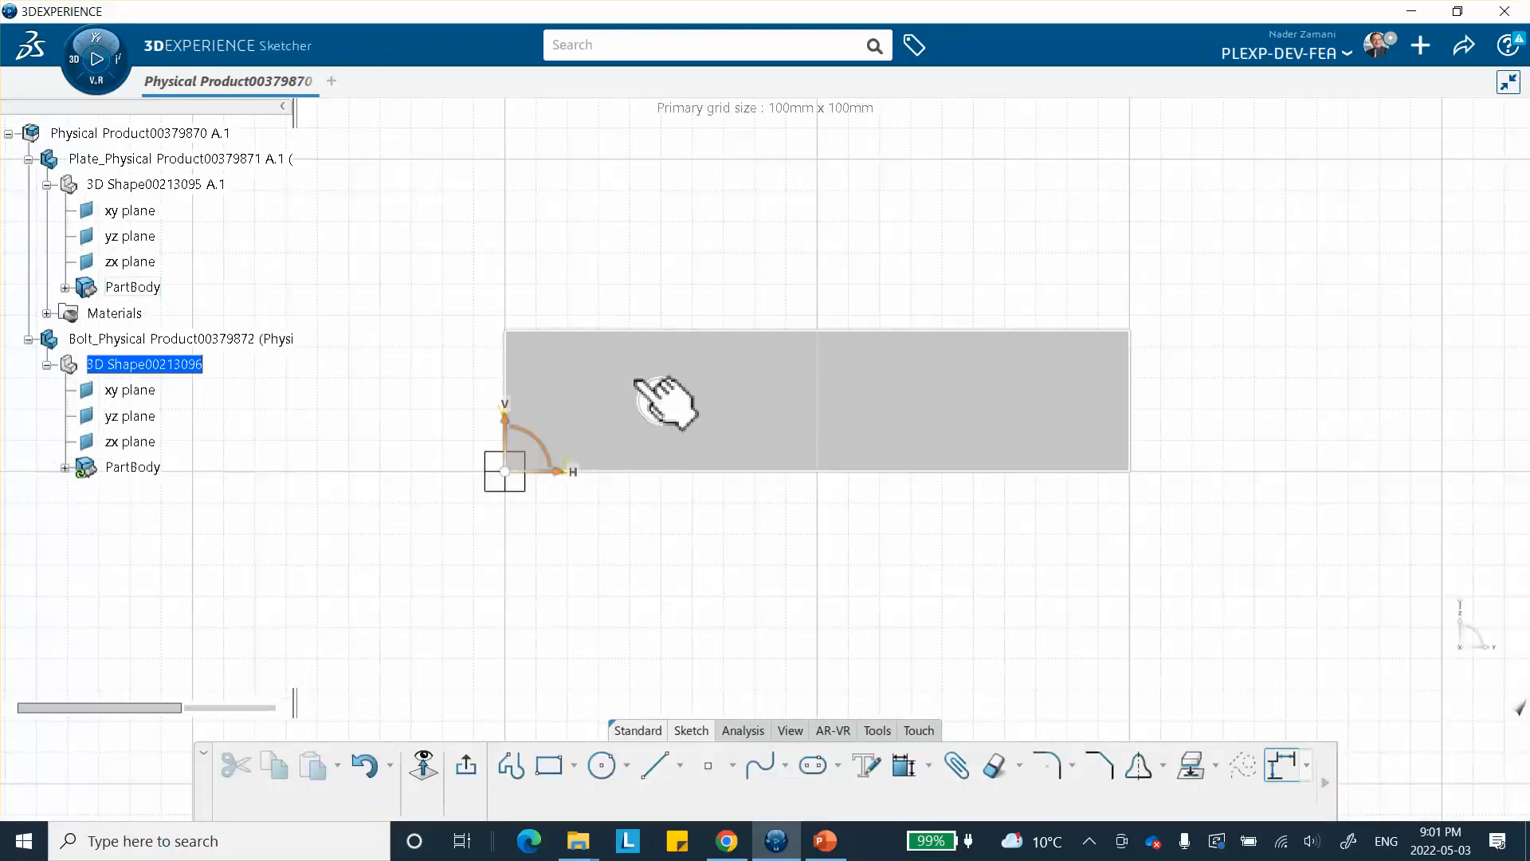
- Sketch a circle about 26 mm in diameter around the plate's hole, centred inside the hole
mouse_move(669, 474)
middle_mouse_down("ctrl")
mouse_move(694, 492)
mouse_move(677, 405)
middle_mouse_up("ctrl")
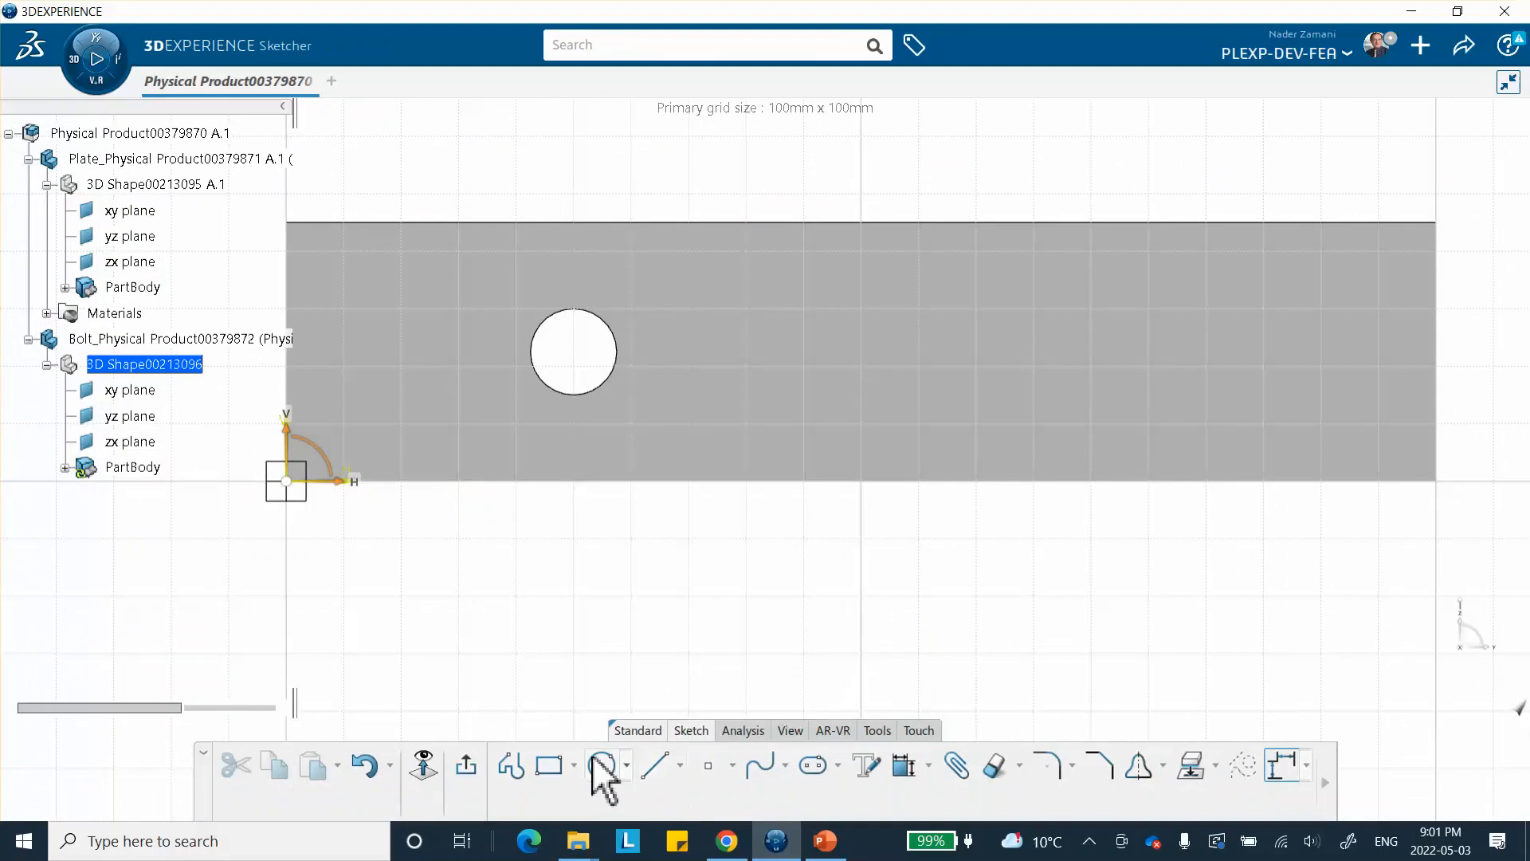
left_click(603, 766)
left_click(557, 351)
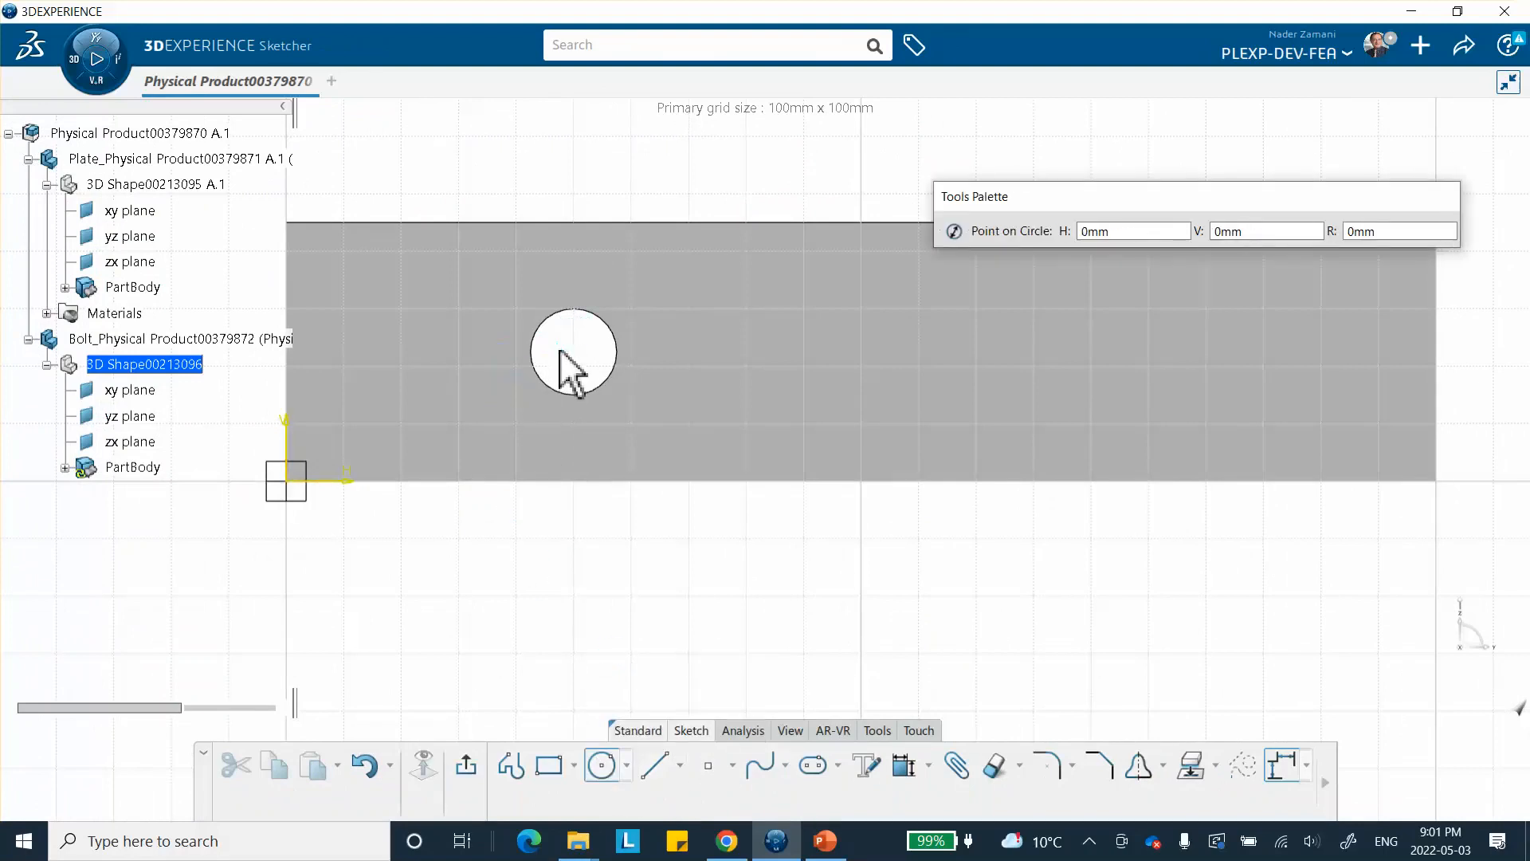
left_click(608, 408)
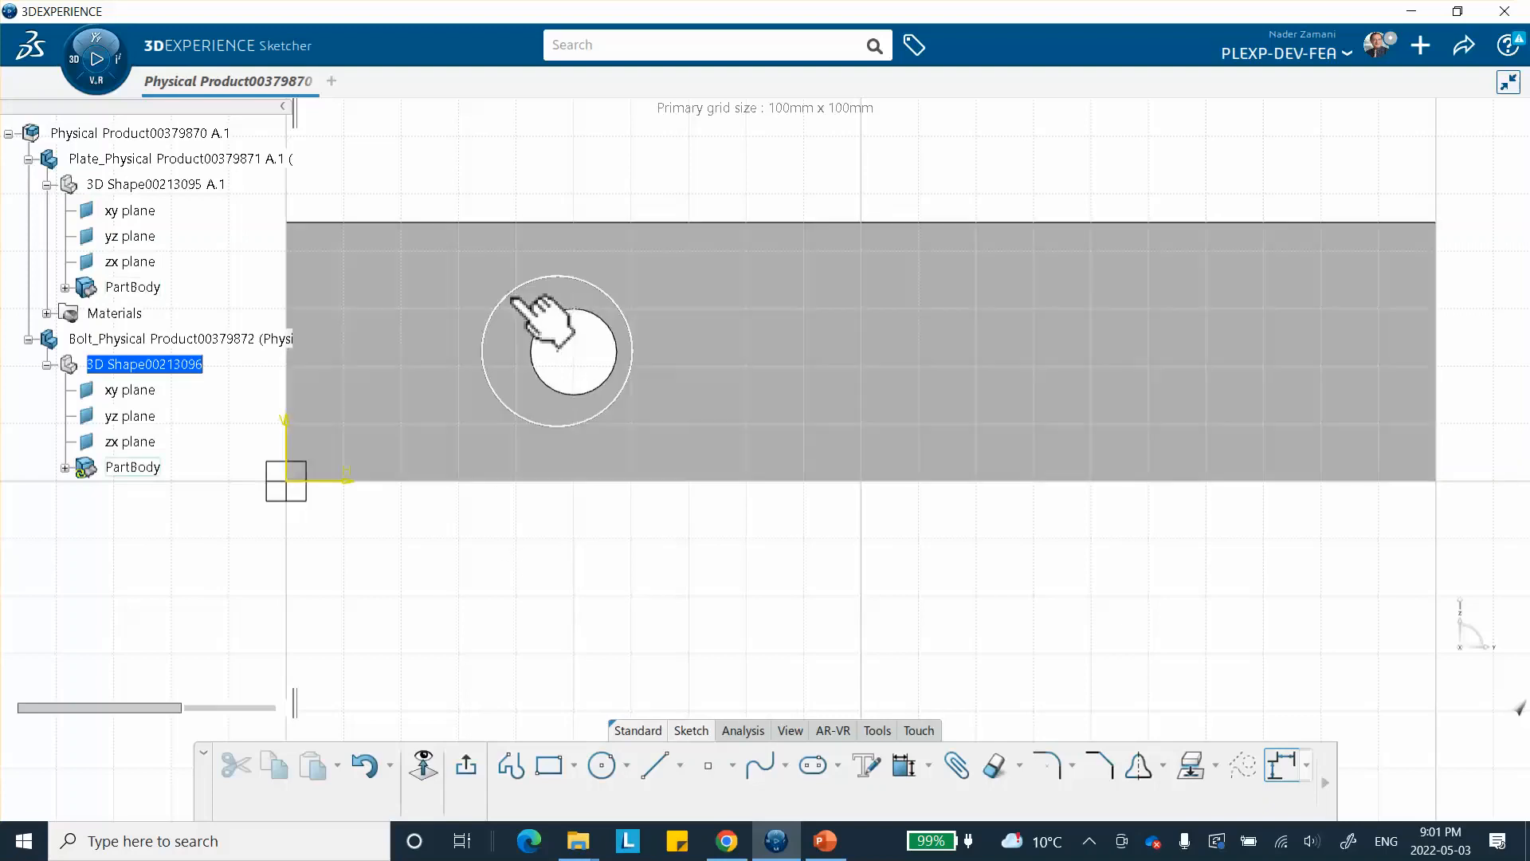
- Constrain the bolt circle to be concentric with the edge of the plate's hole
left_click(514, 299)
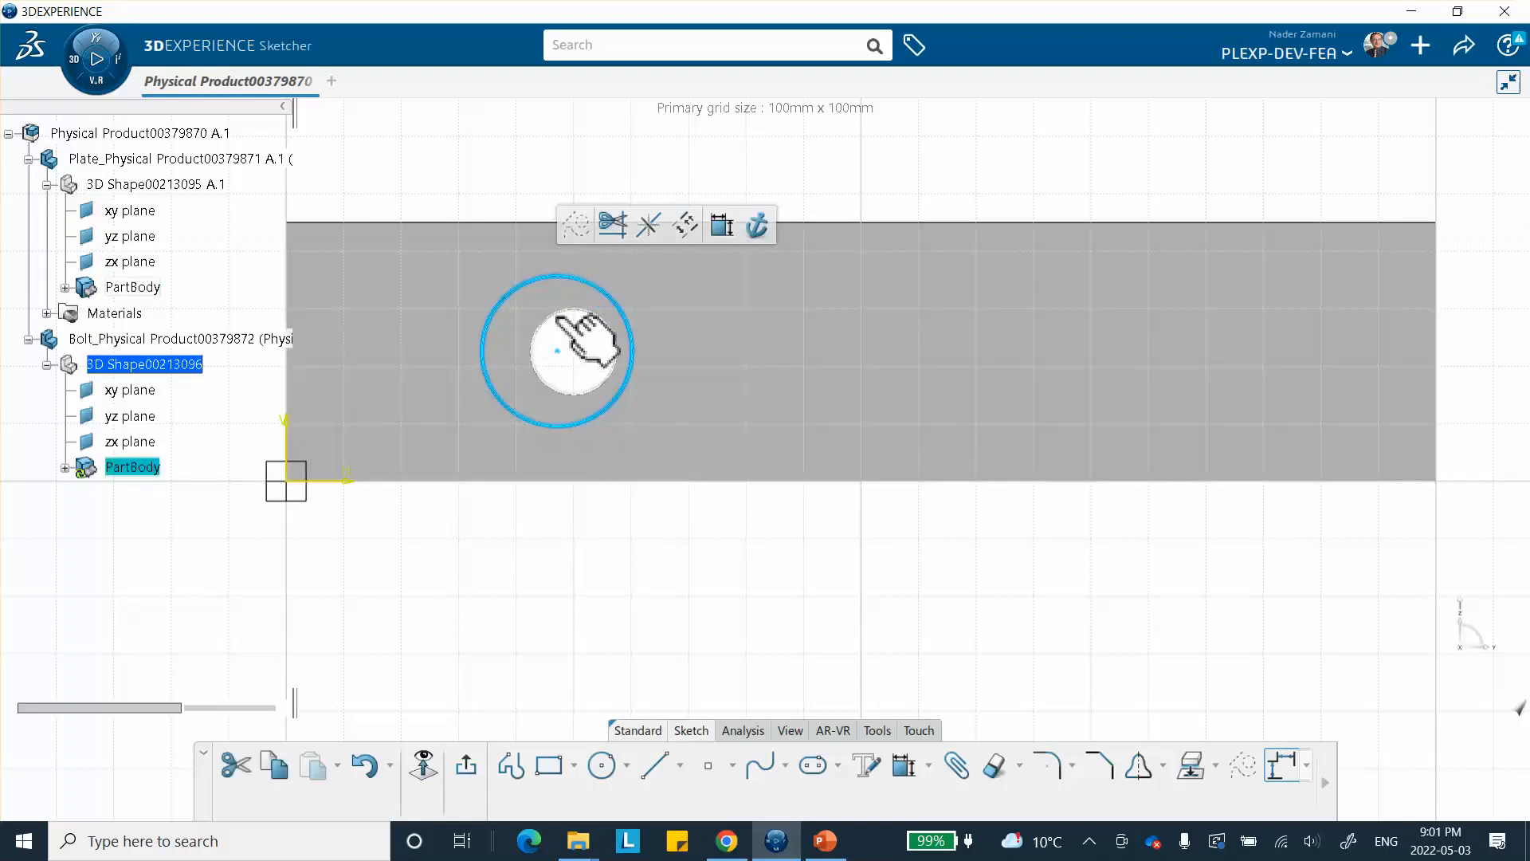
left_click(559, 317, "ctrl")
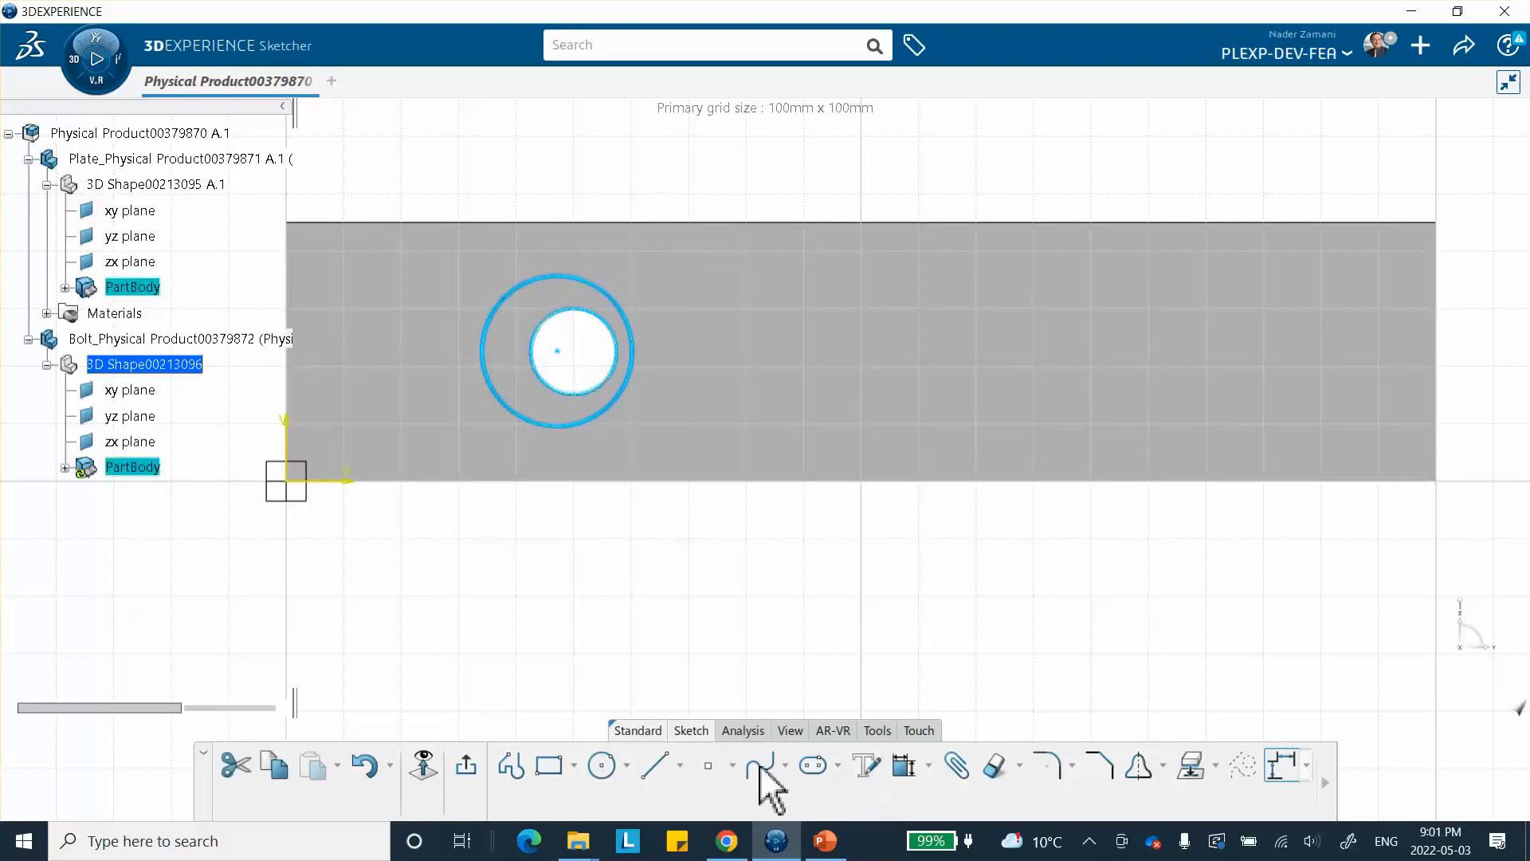
left_click(928, 766)
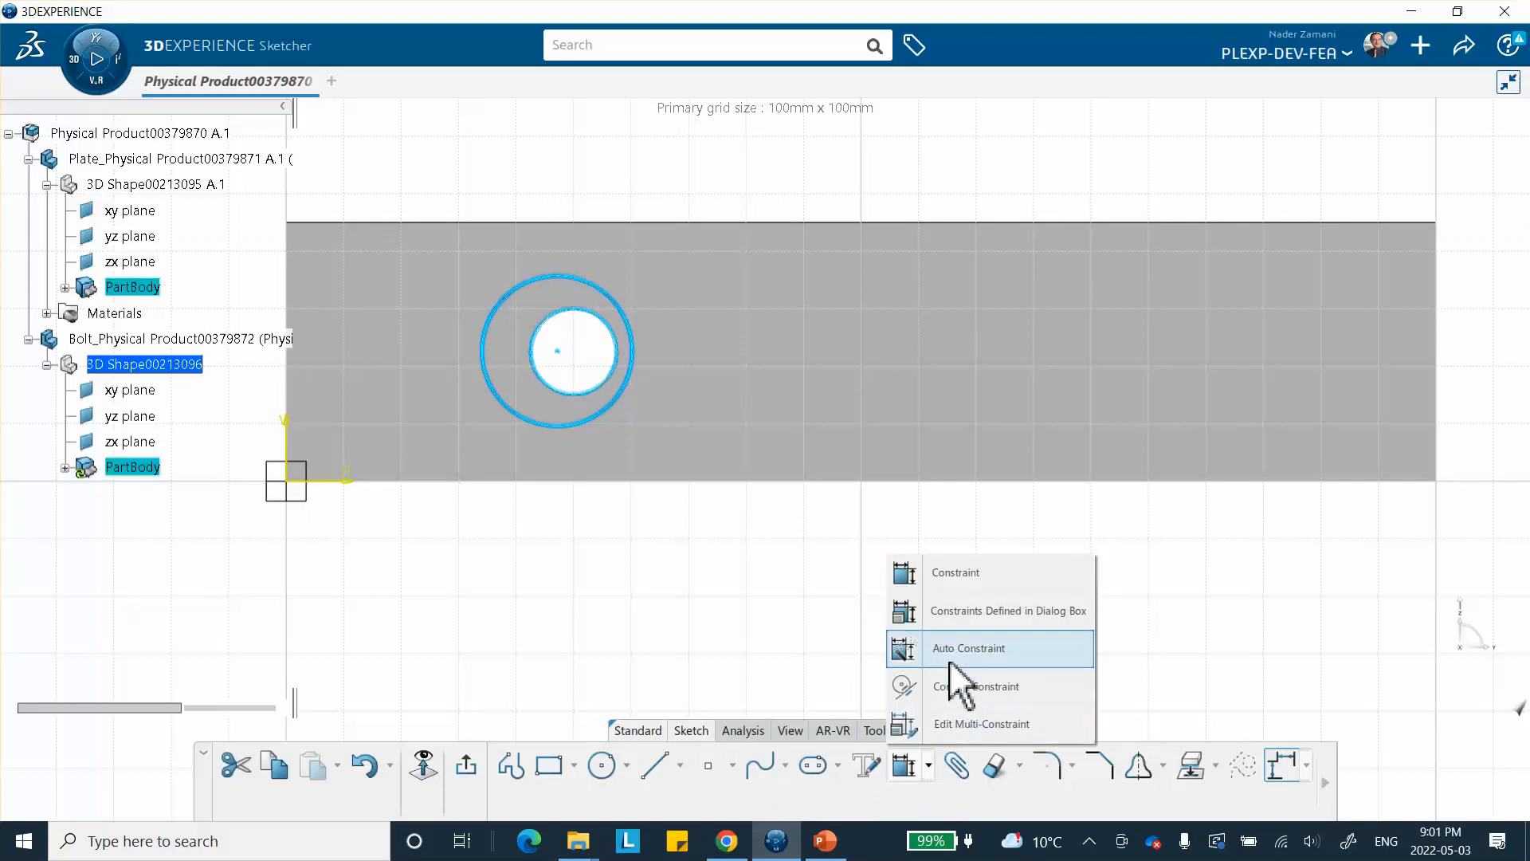
left_click(964, 612)
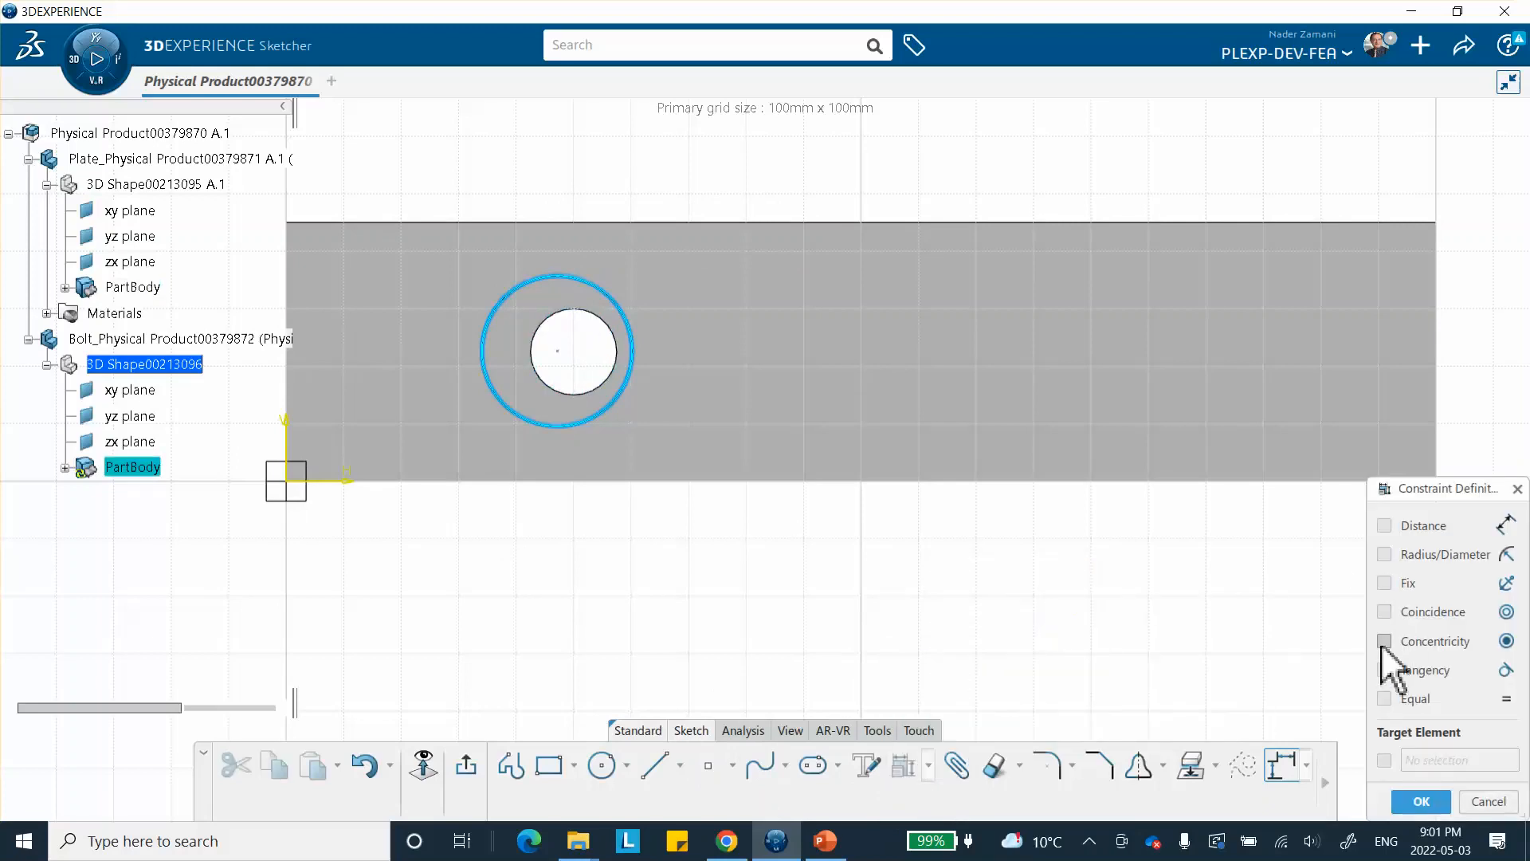
left_click(1384, 640)
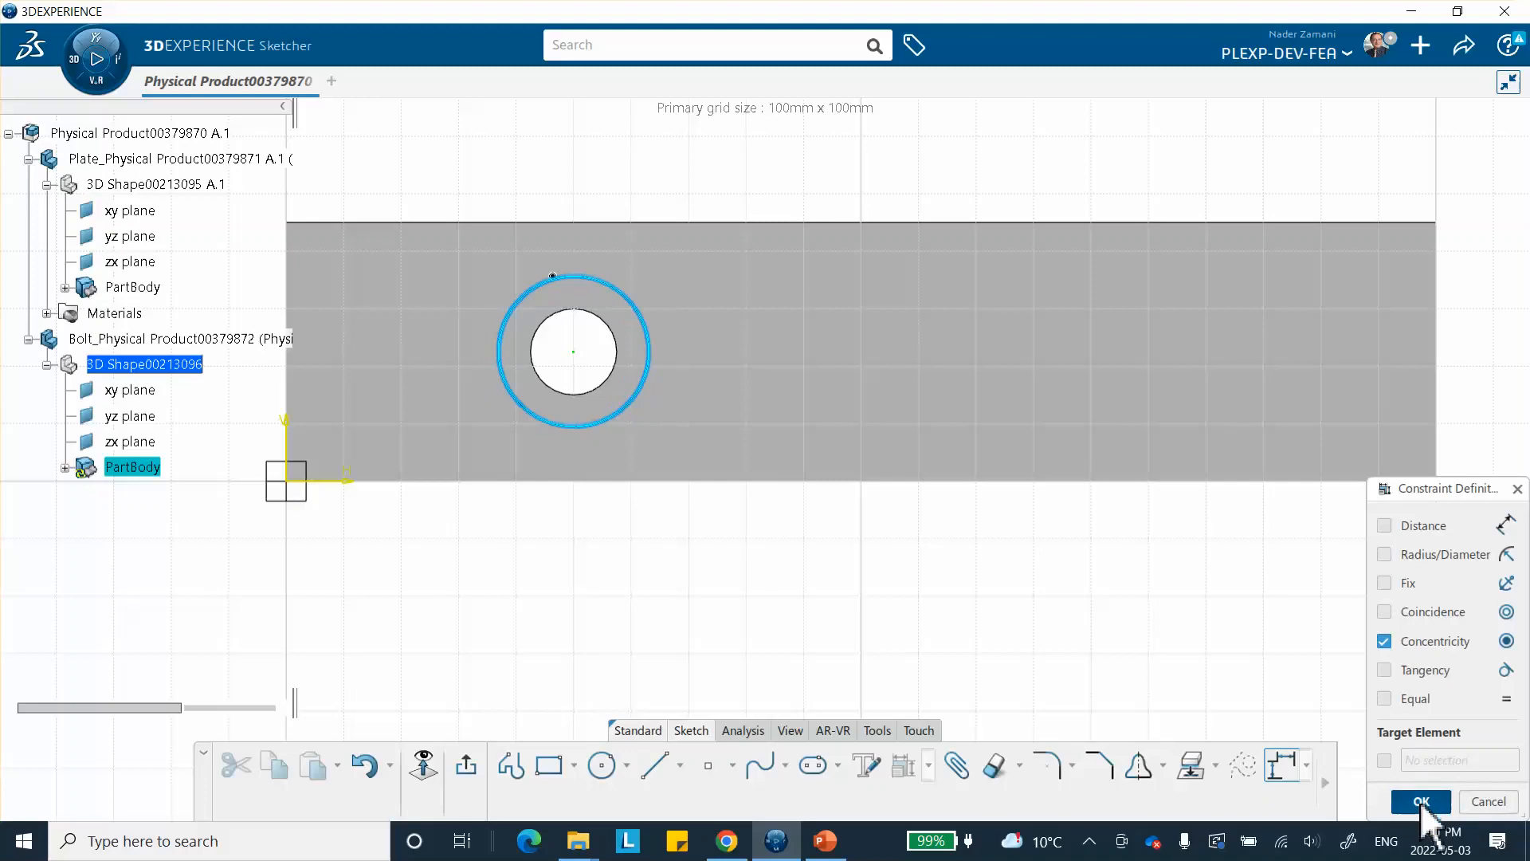
left_click(1422, 802)
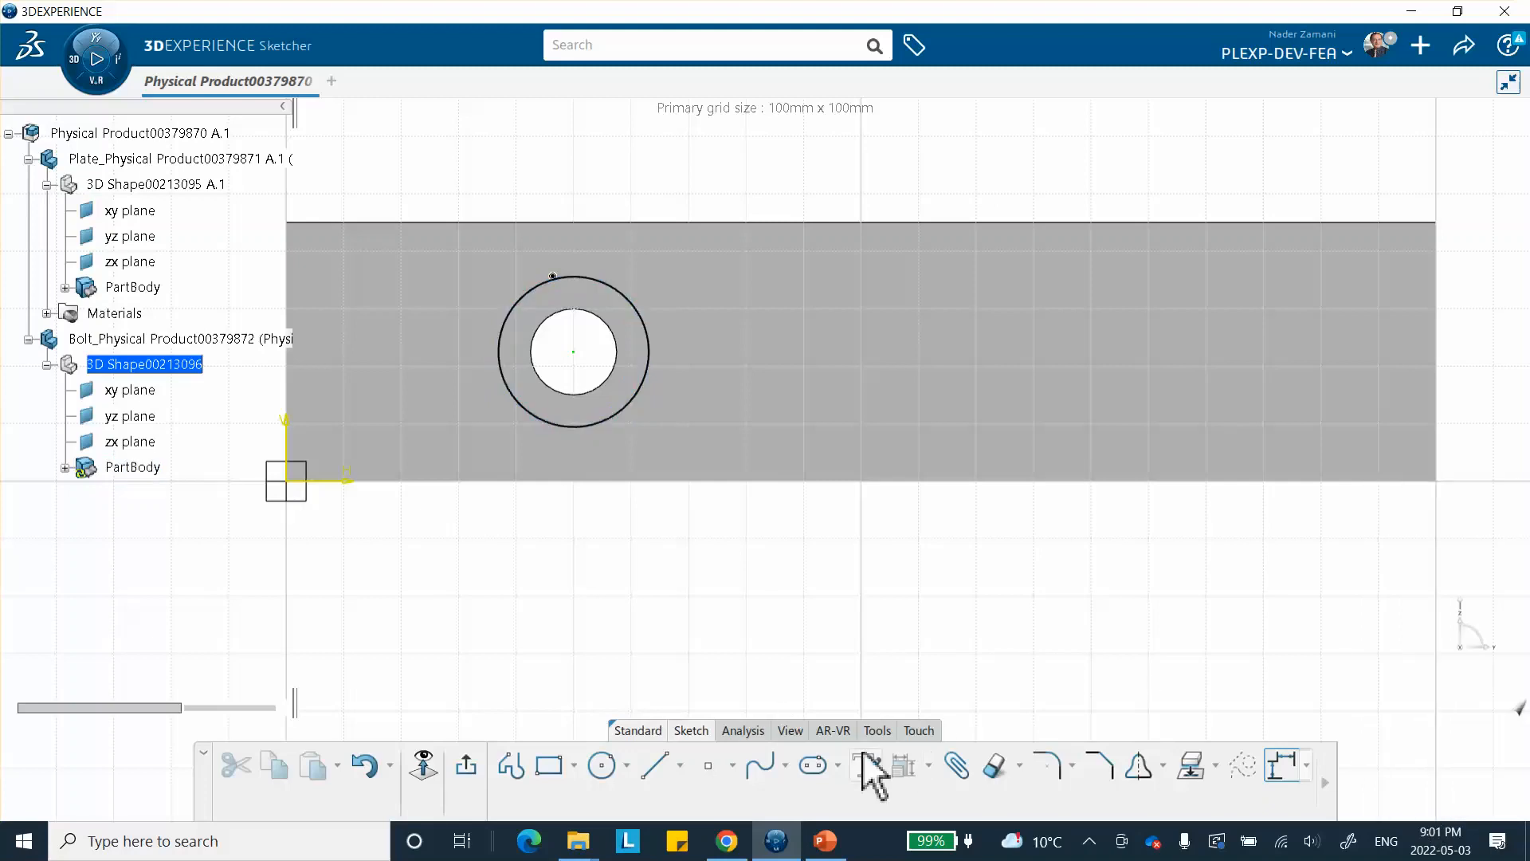
- Dimension the bolt circle with a diameter of 14.6 mm and exit the sketch
left_click(929, 767)
left_click(948, 576)
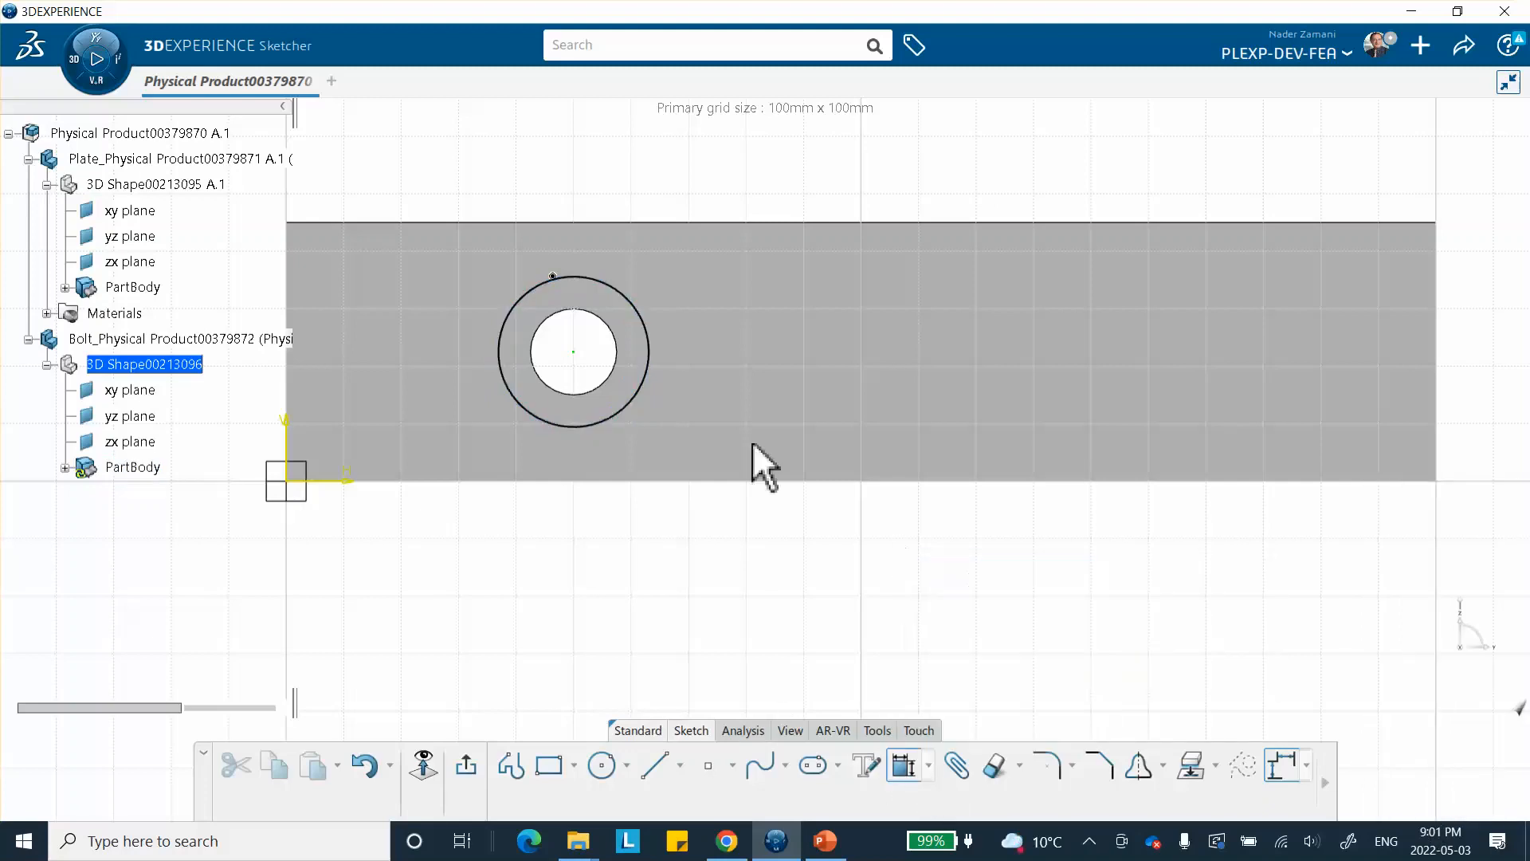
left_click(645, 323)
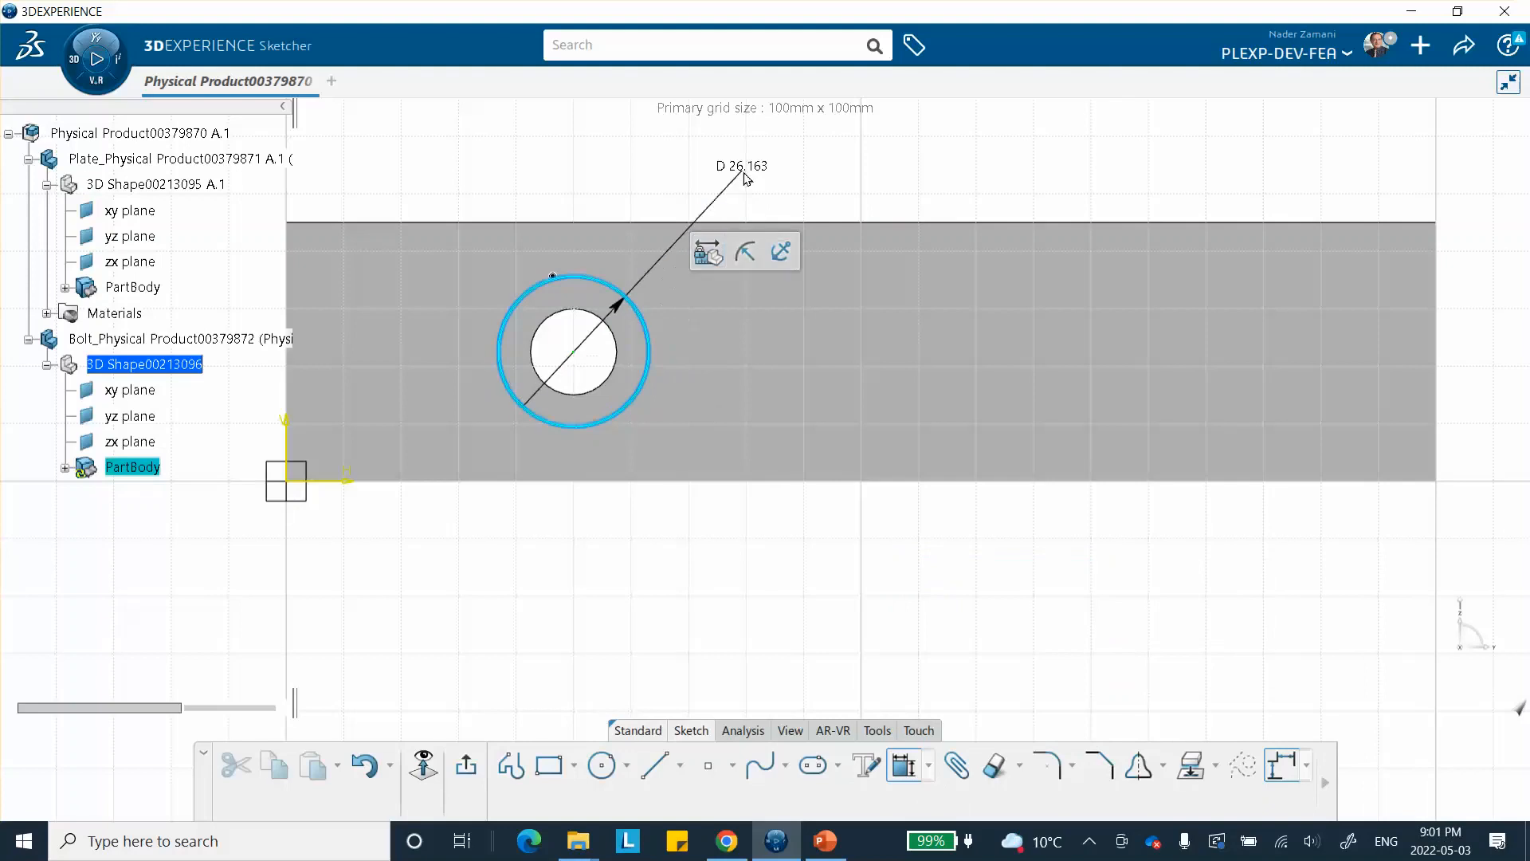
left_click(745, 177)
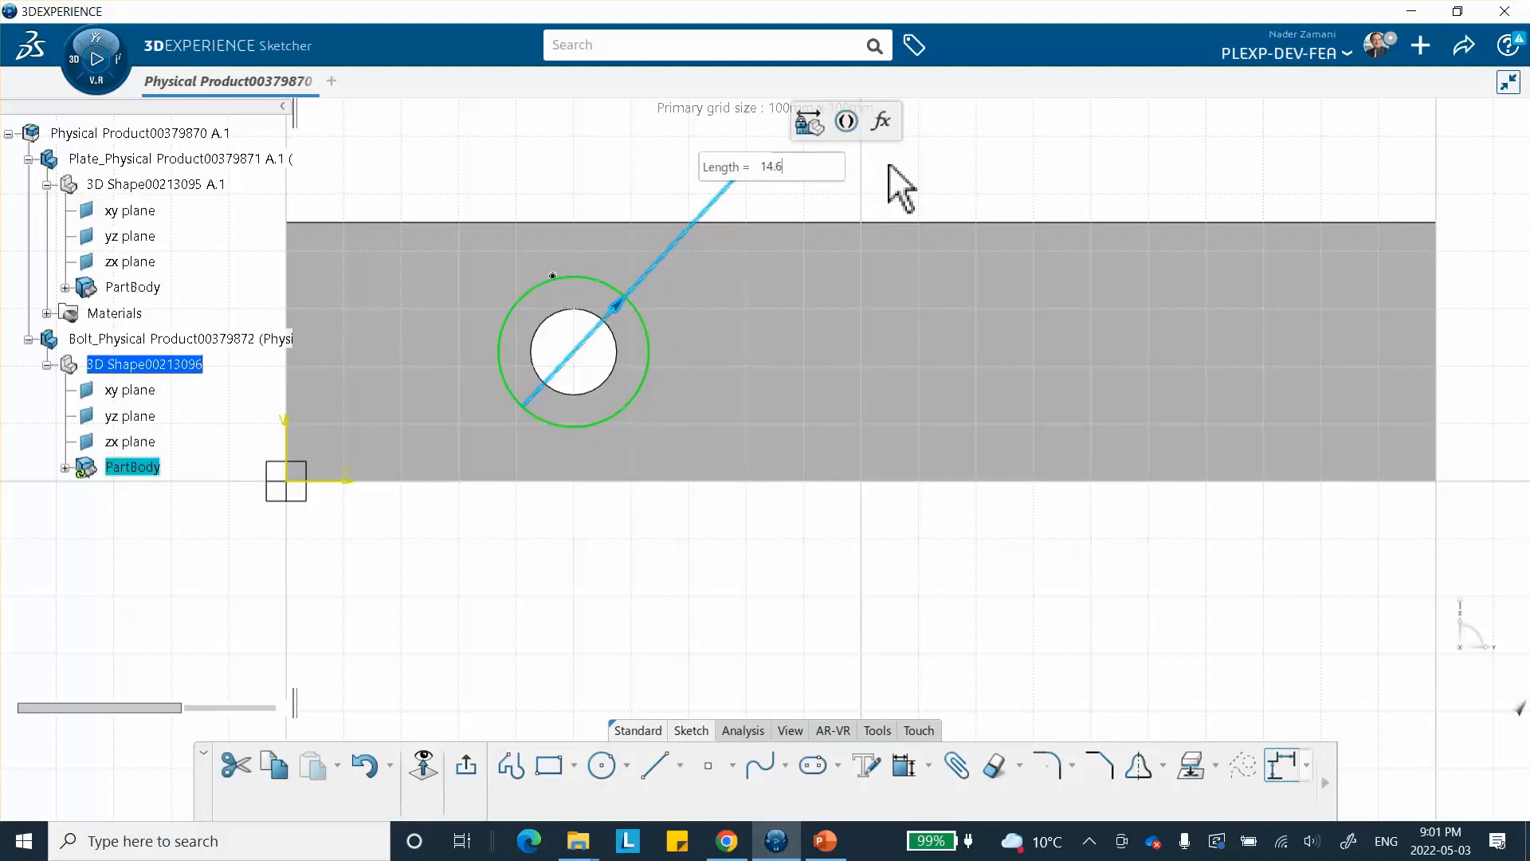
key("Return")
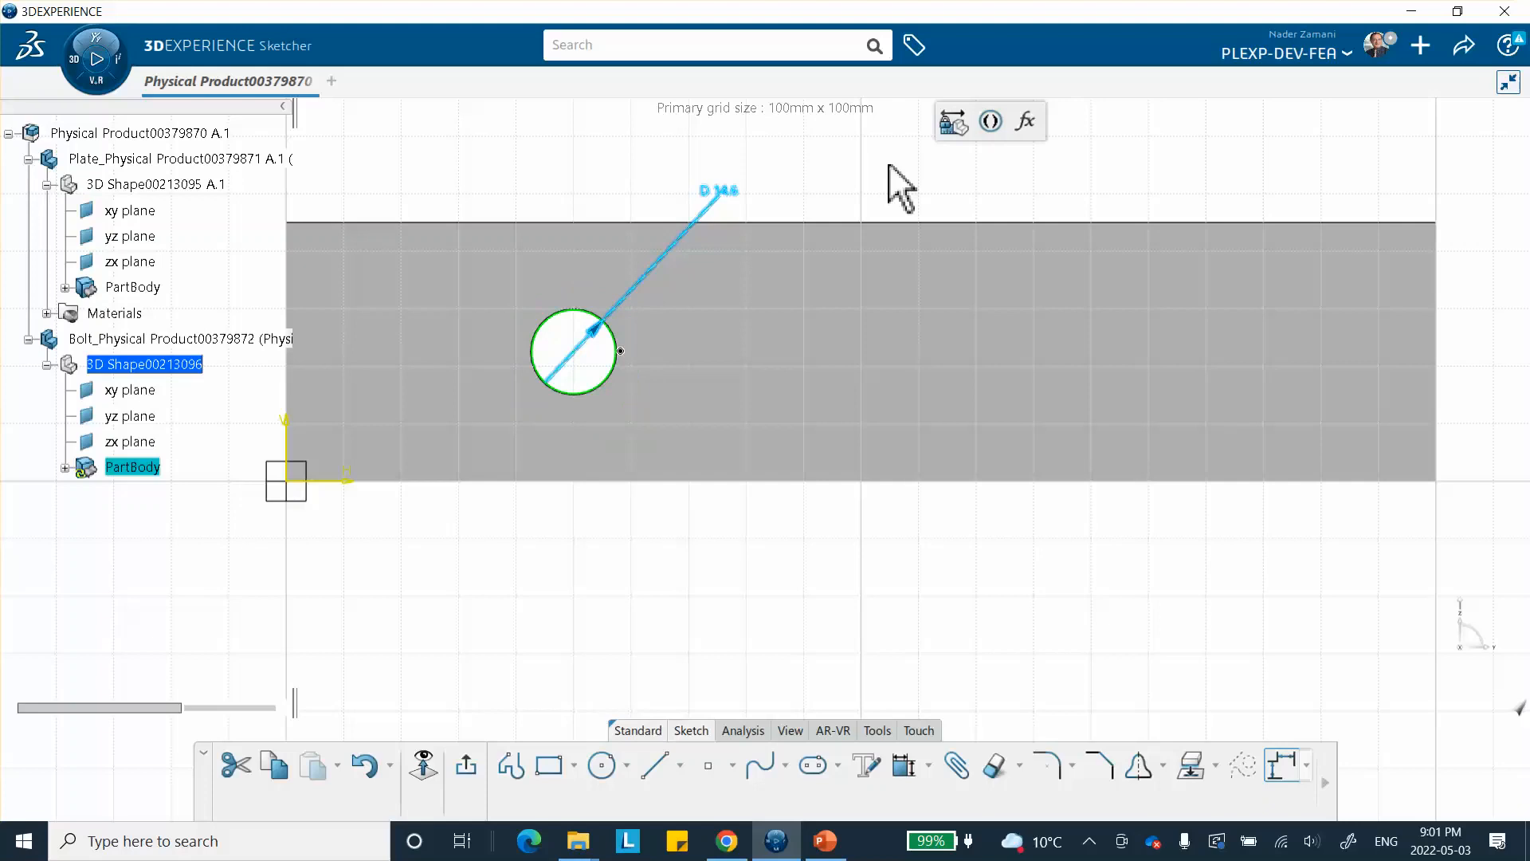
left_click(805, 607)
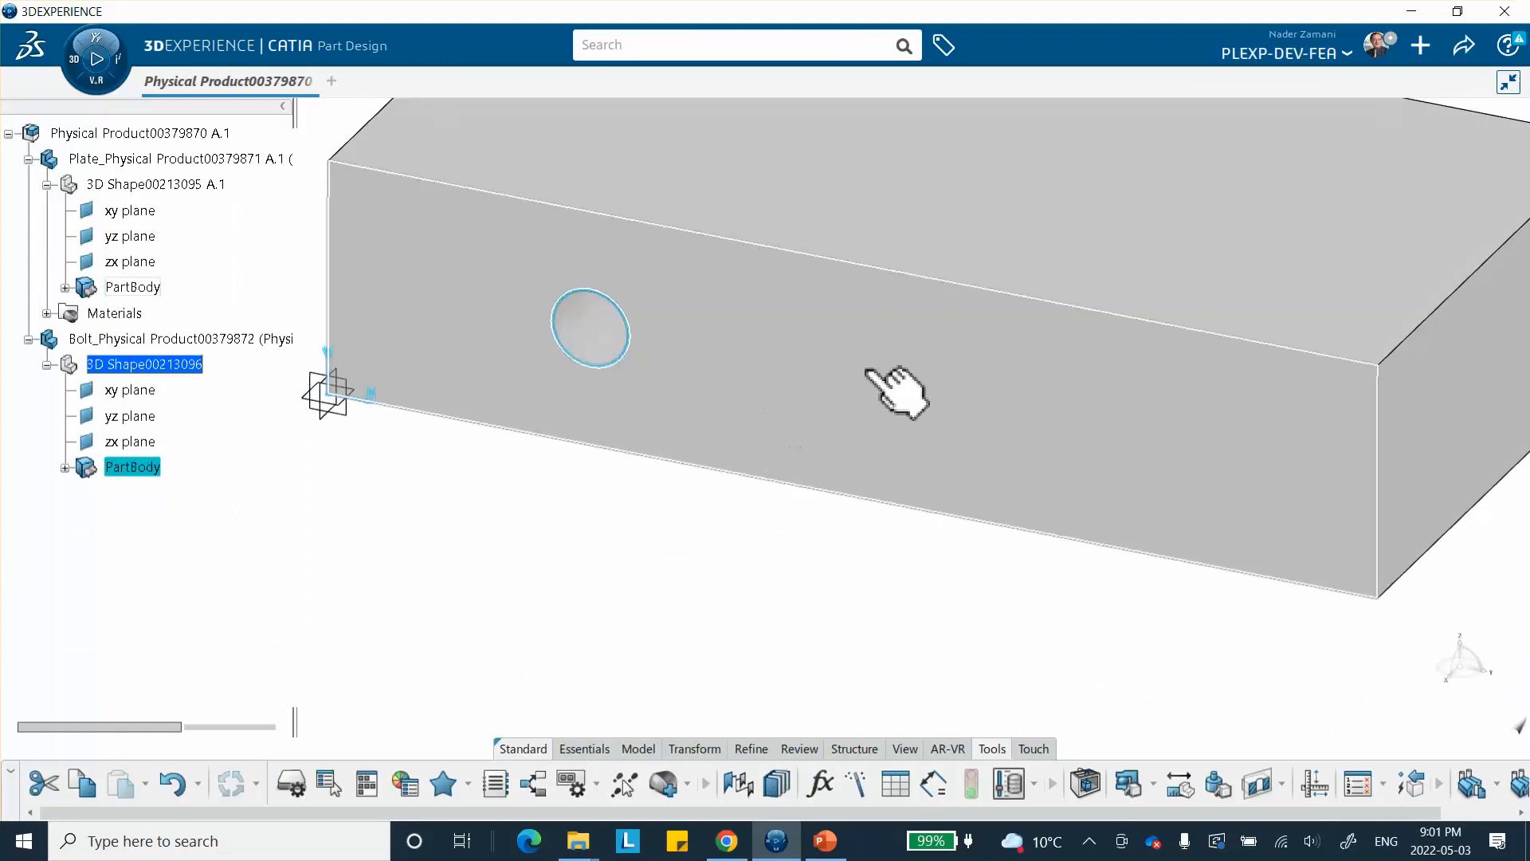
- Switch to the Generative Shape Design app for surface modelling of the bolt
middle_click_drag(878, 384, 877, 488)
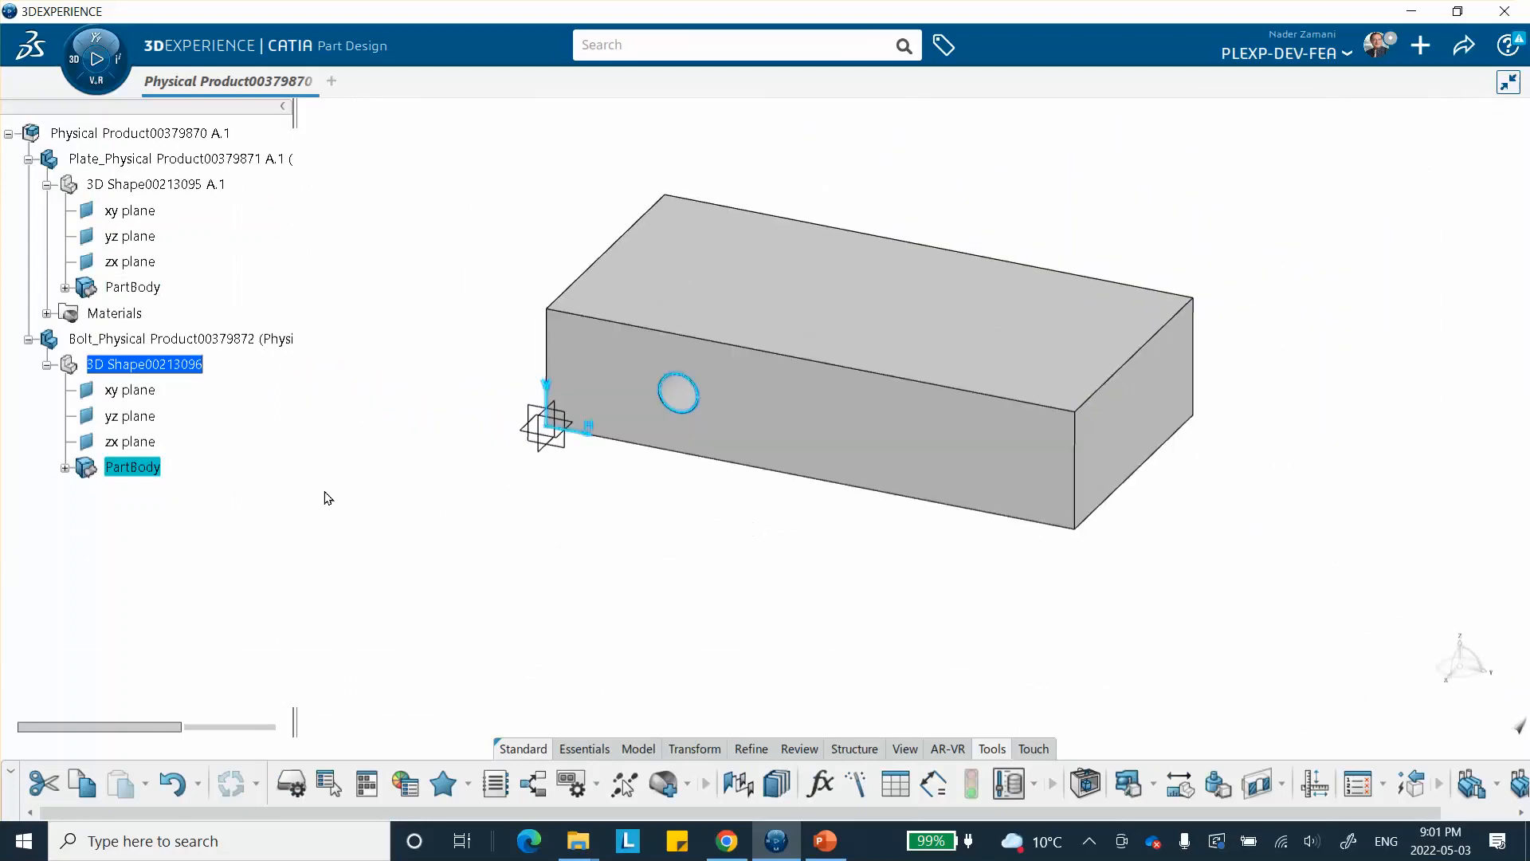
left_click(91, 57)
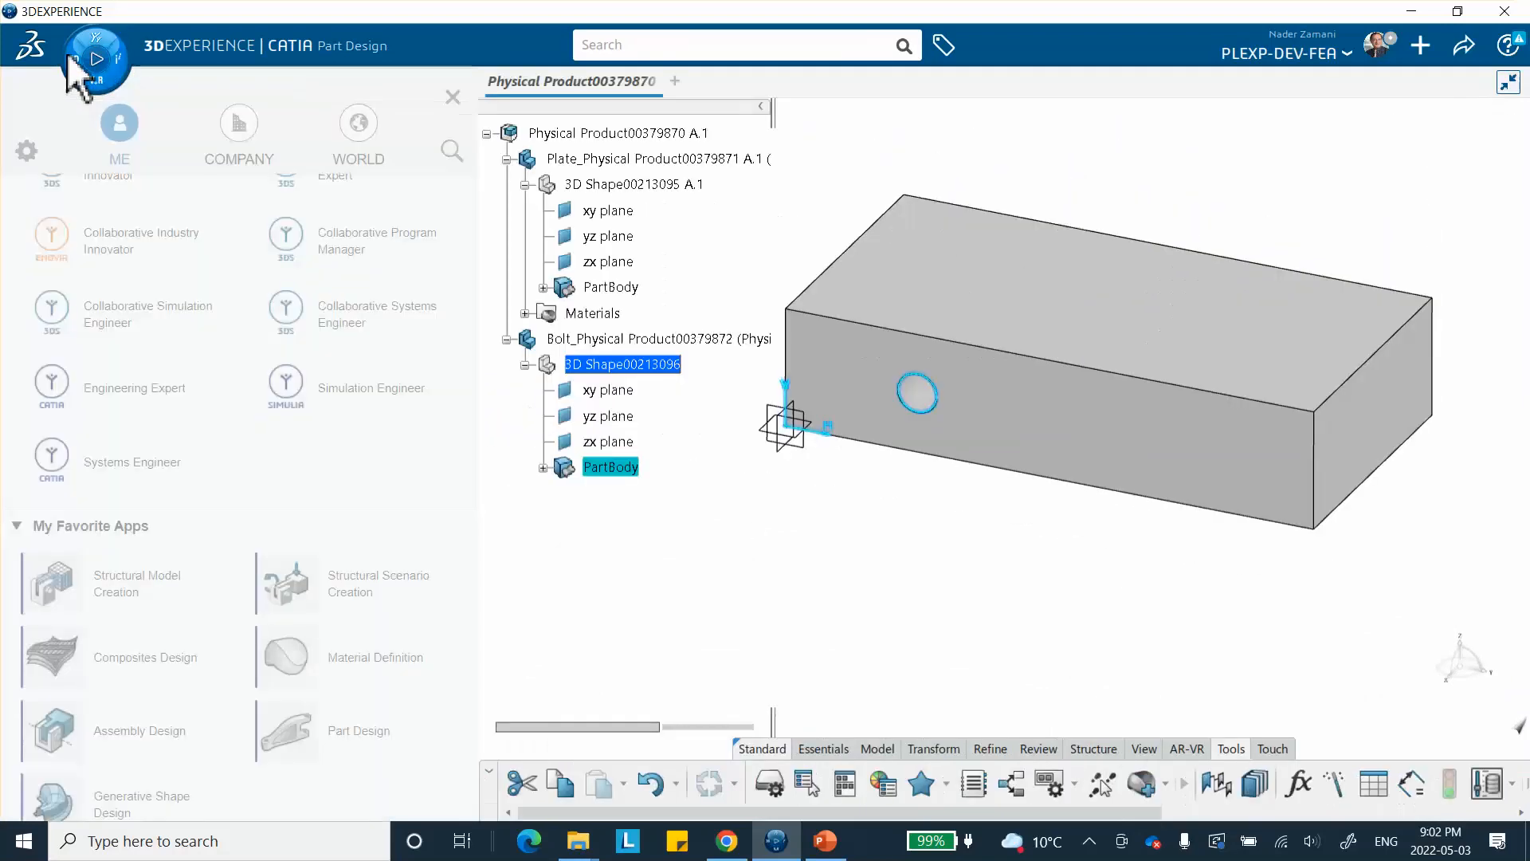
scroll(157, 458, "down", 1)
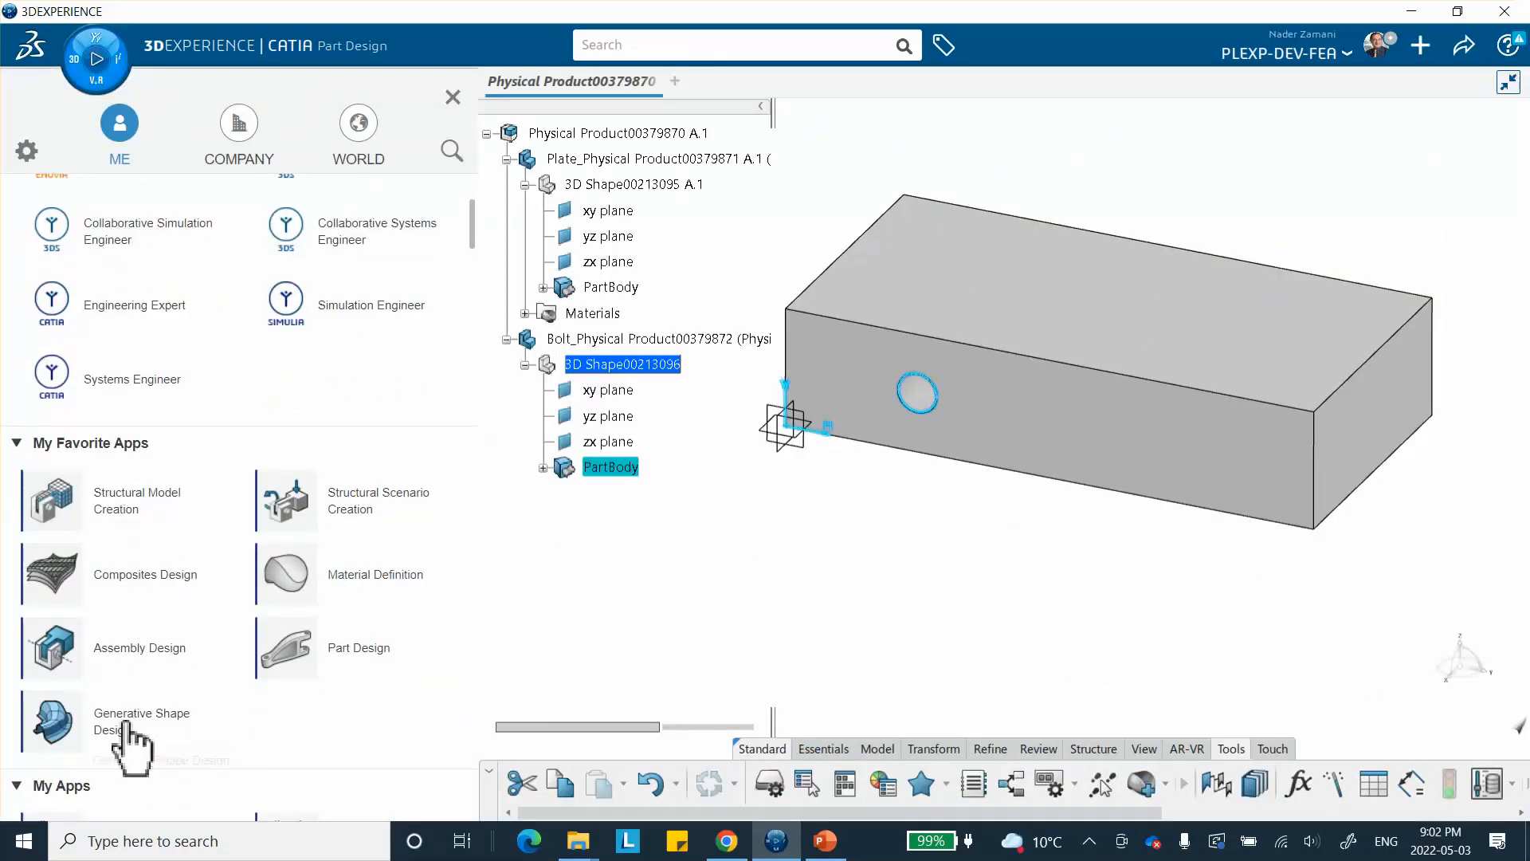
left_click(151, 722)
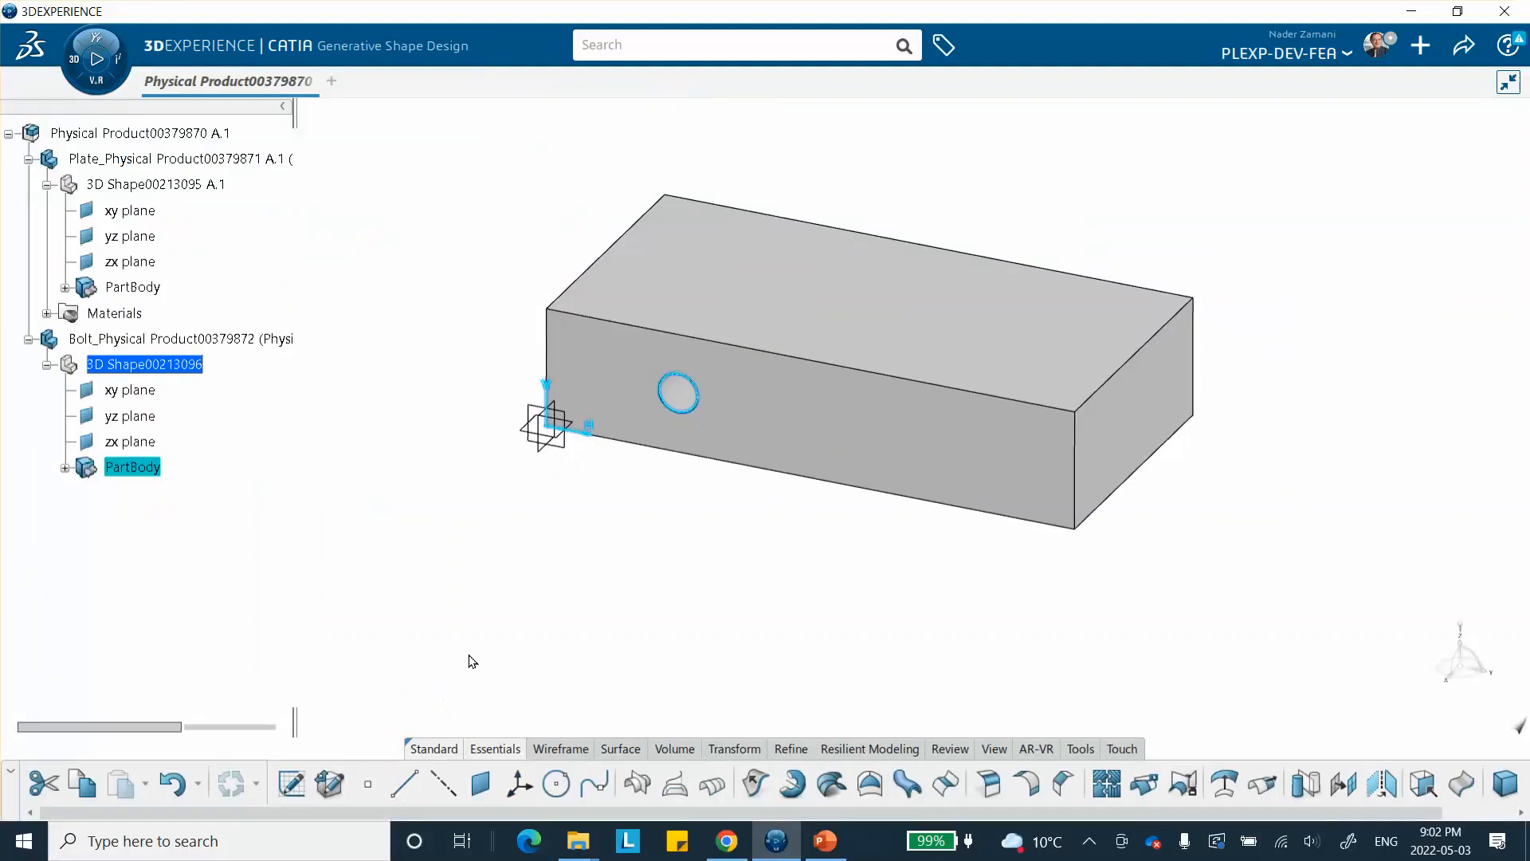
- Extrude the bolt's circle sketch as a surface, 20 mm to the first limit and 100 mm to the second limit
left_click(757, 783)
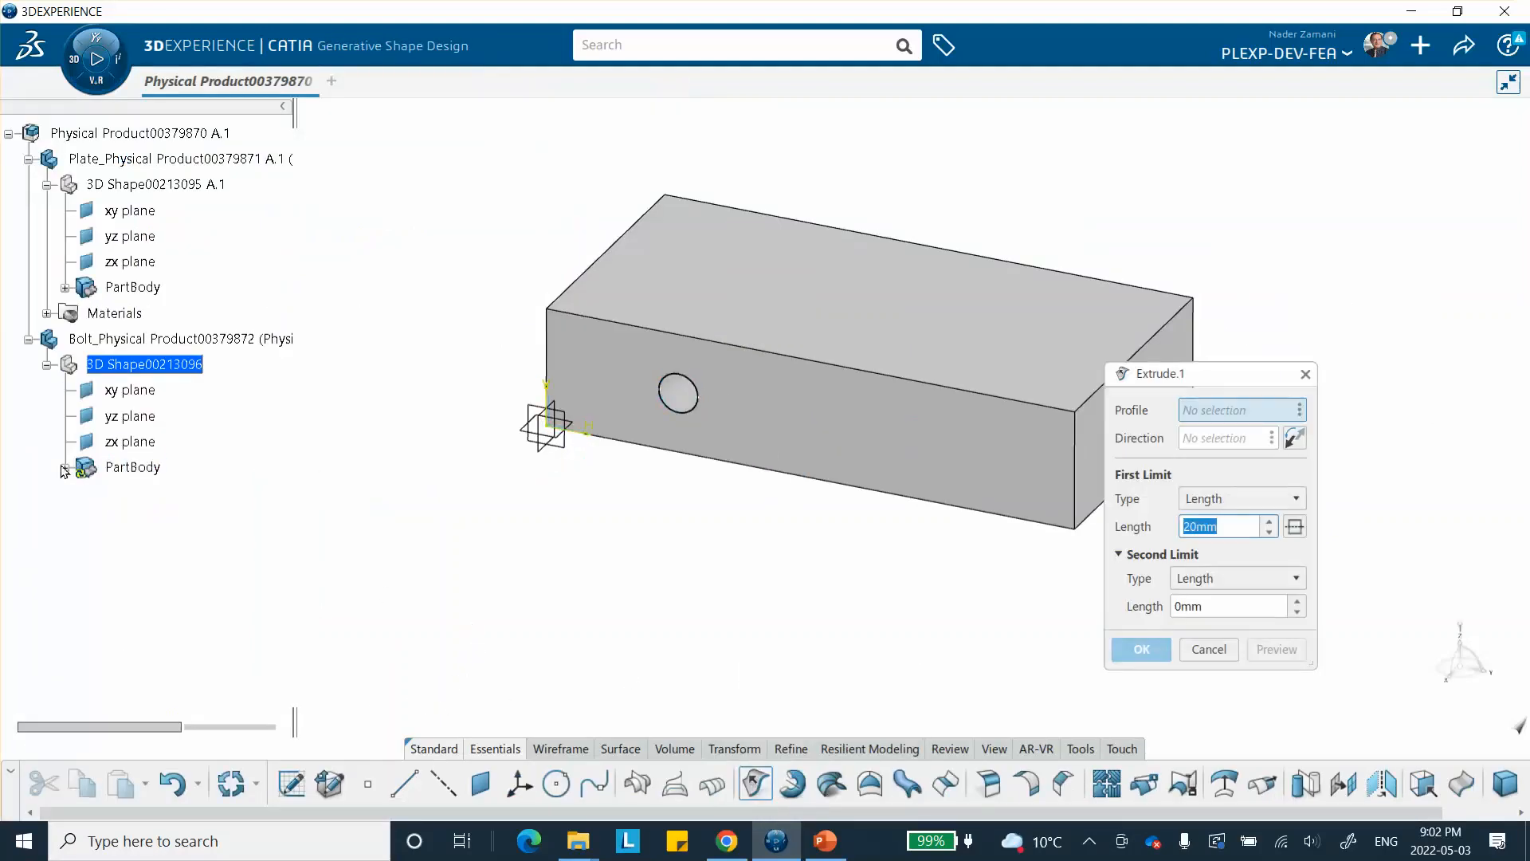
left_click(64, 469)
left_click(149, 520)
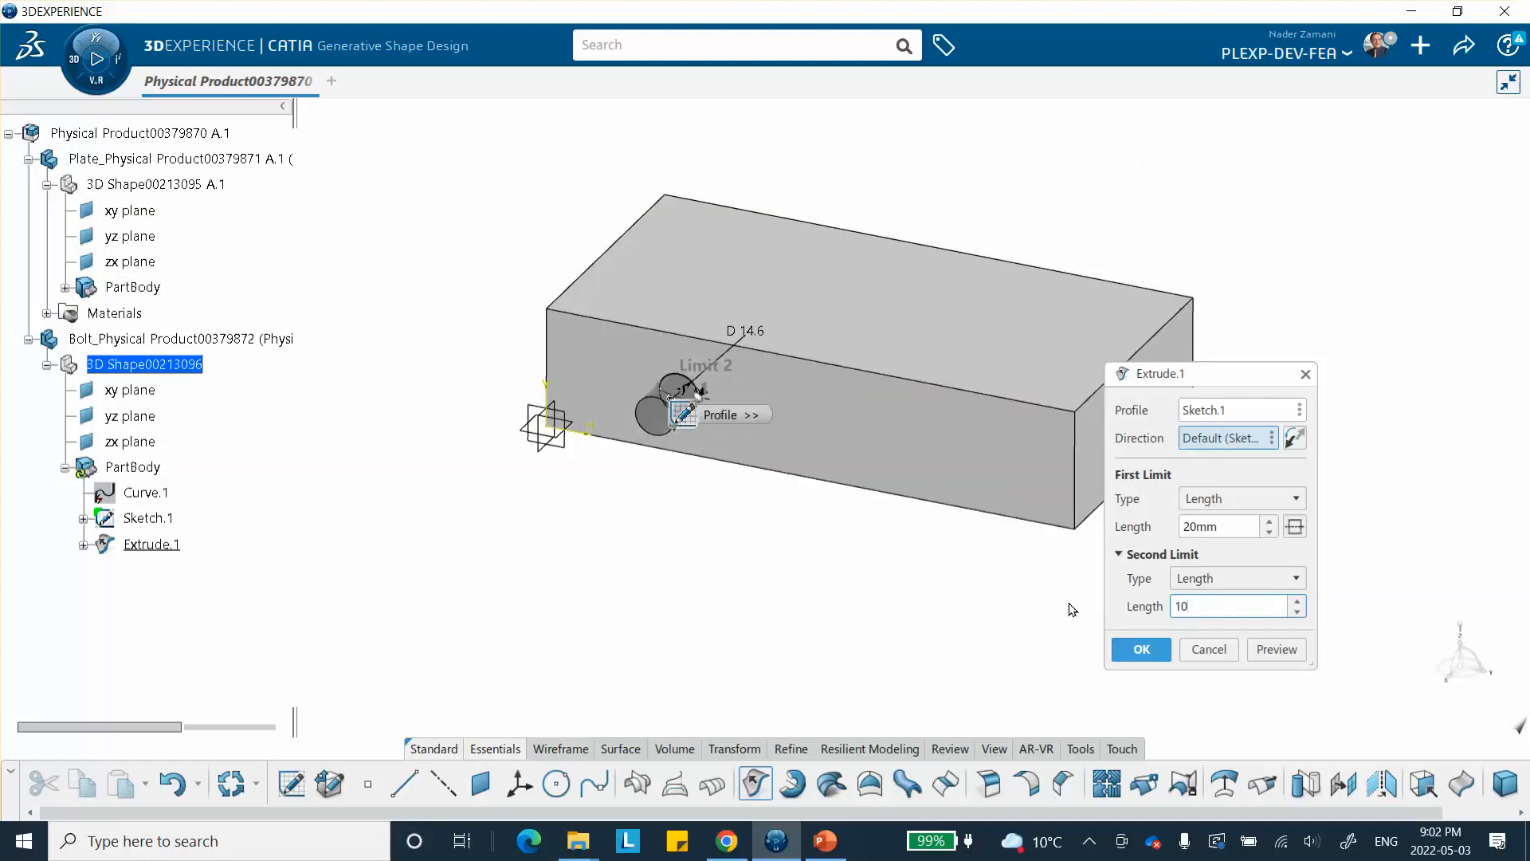
left_click(1276, 648)
middle_click_drag(895, 382, 478, 512)
middle_click_drag(837, 405, 777, 574)
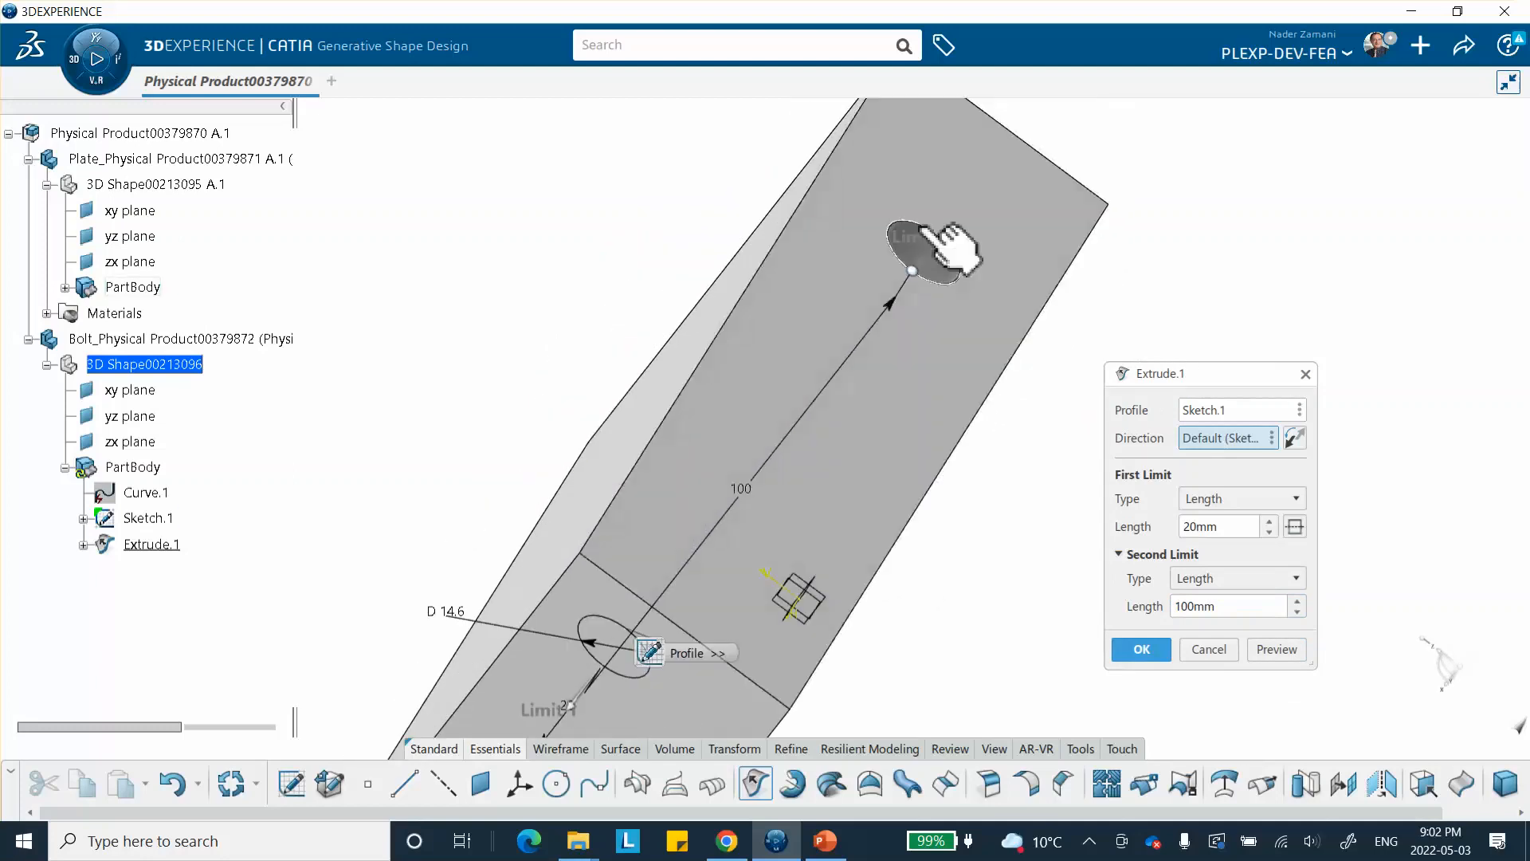
middle_click_drag(448, 328, 776, 266)
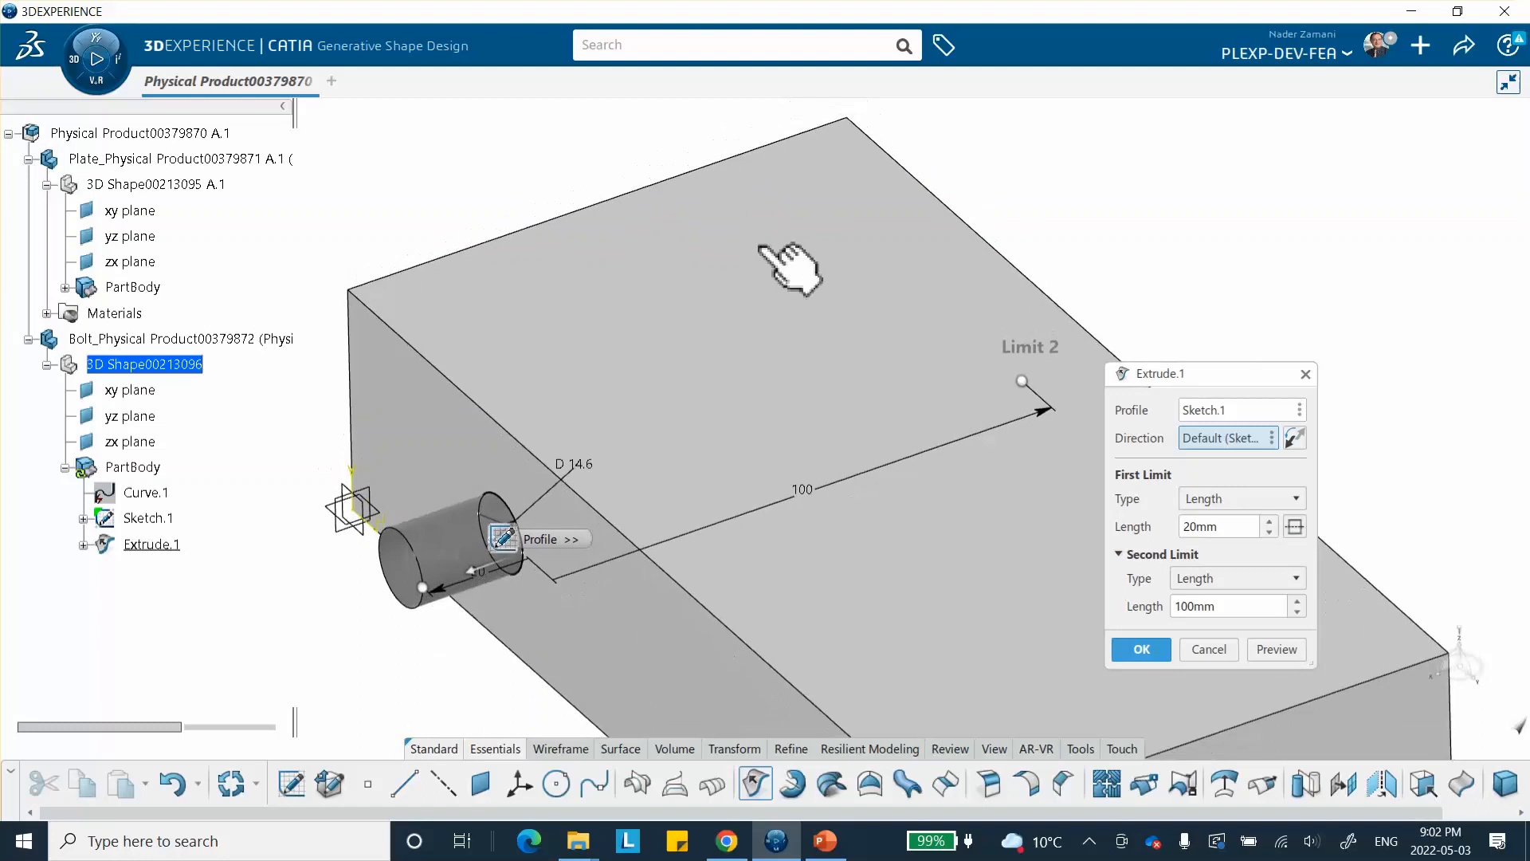
left_click(1140, 650)
middle_click_drag(796, 409, 516, 557)
middle_click_drag(683, 371, 705, 486, "ctrl")
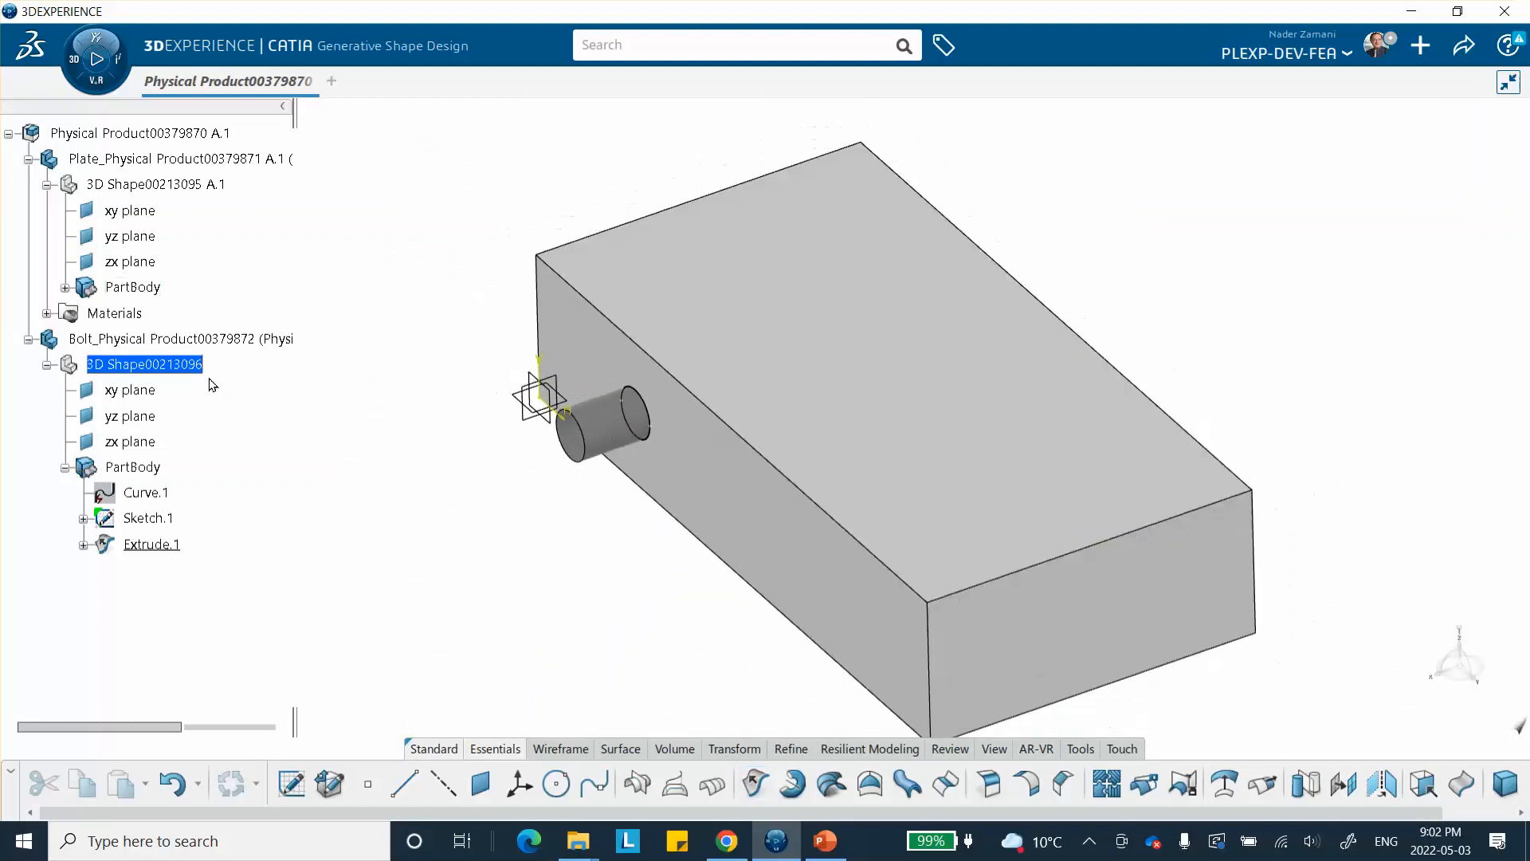
- Set the bolt product's graphic color to tan and save the work locally
right_click(194, 340)
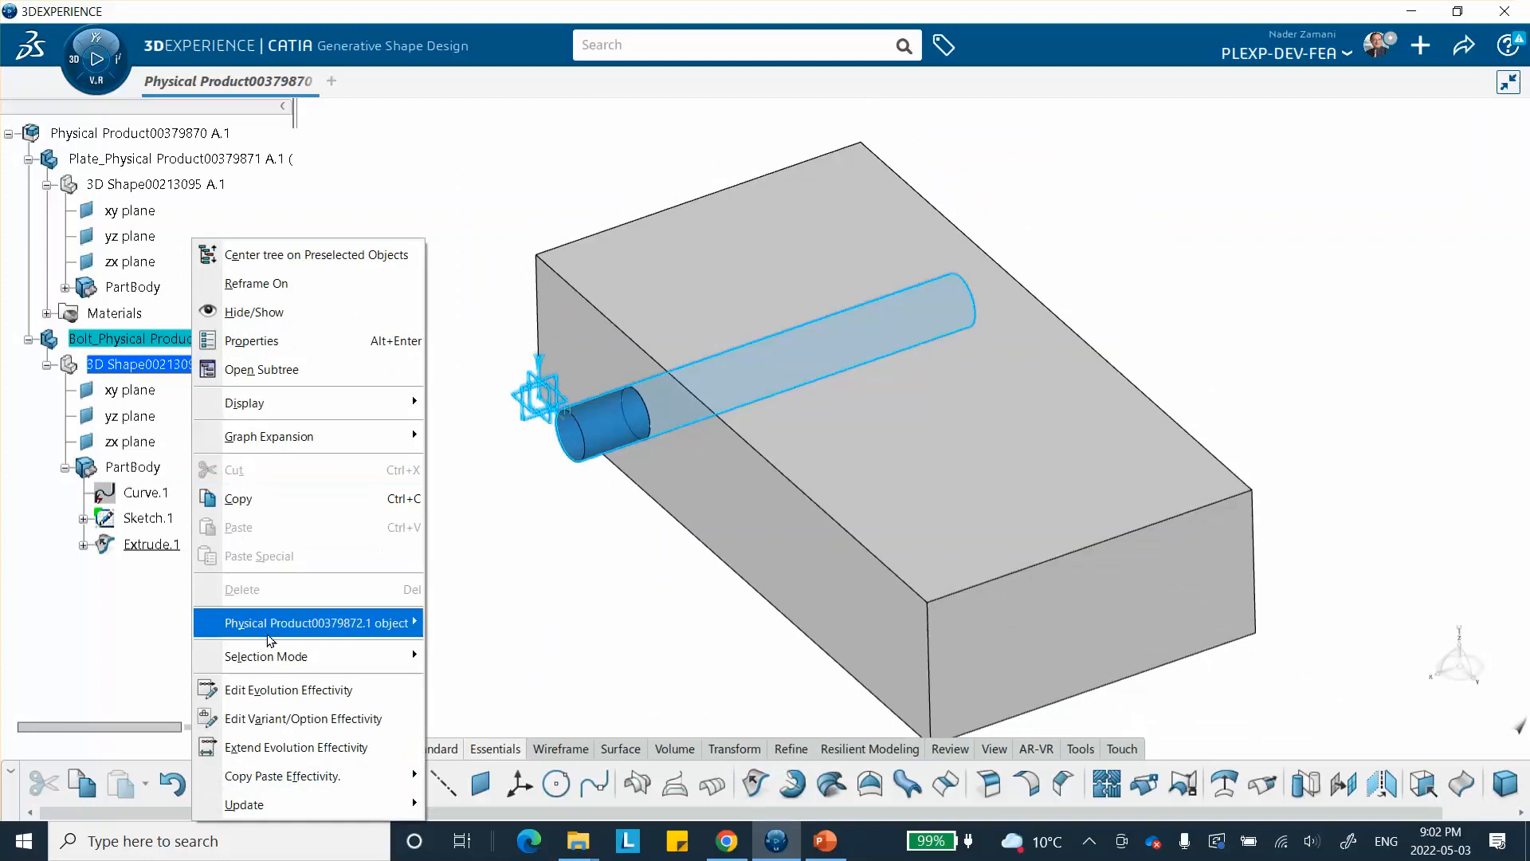
left_click(258, 340)
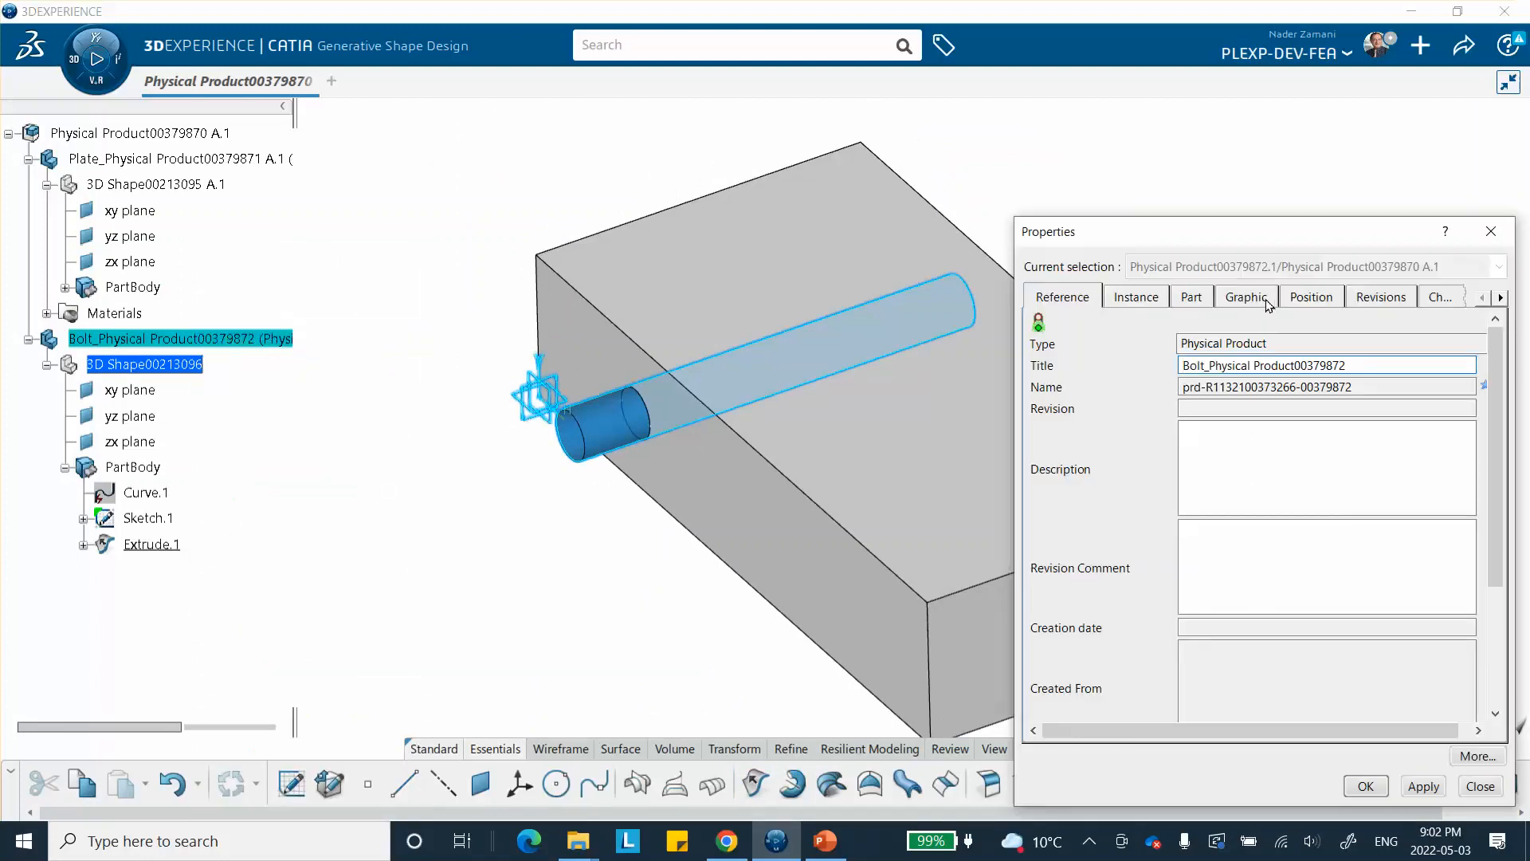
left_click(1246, 298)
left_click(1154, 366)
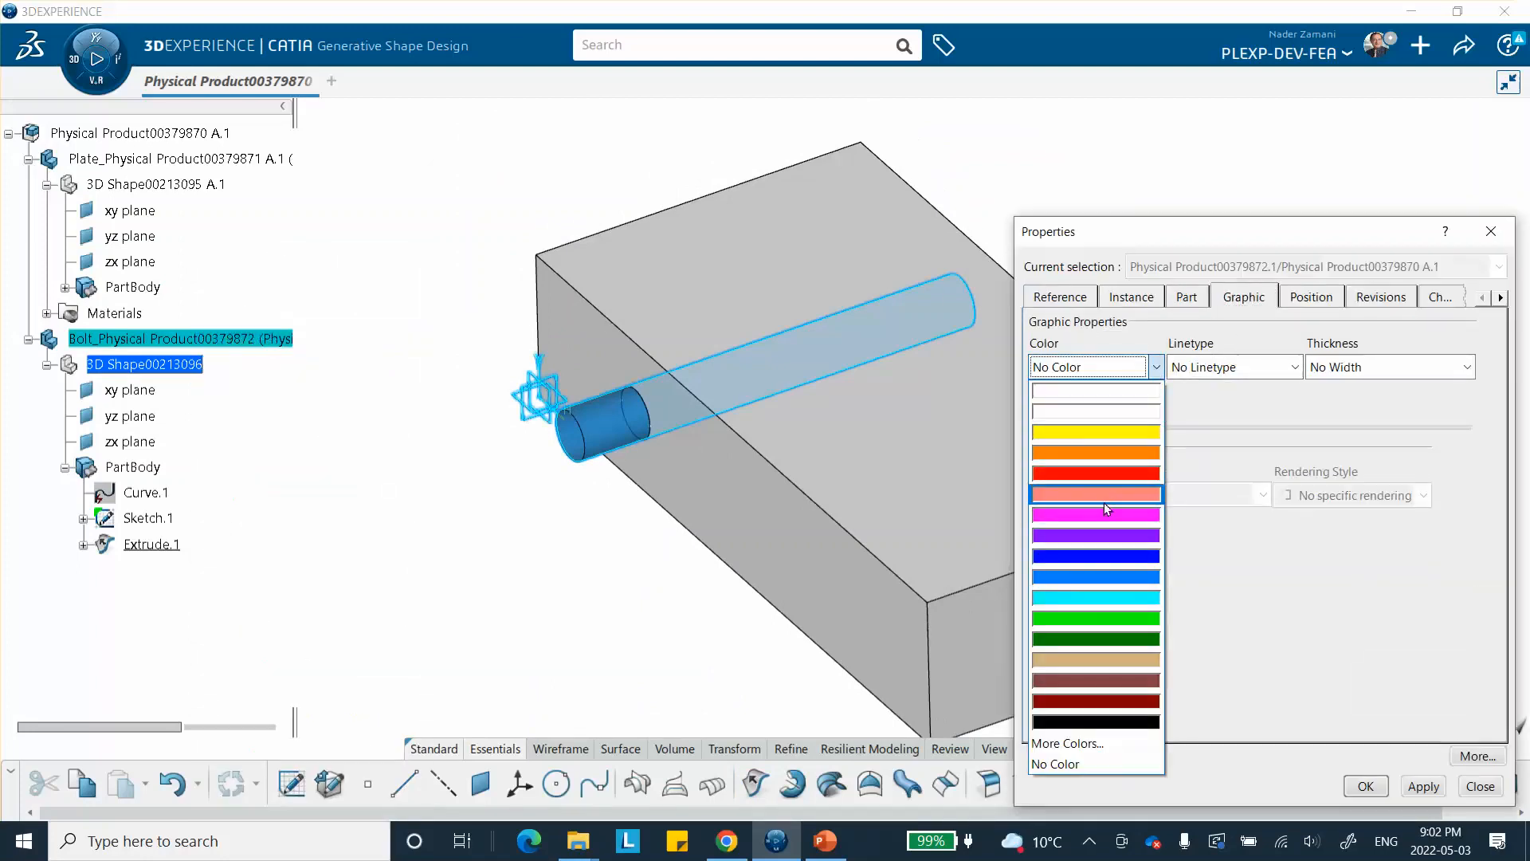
left_click(1065, 659)
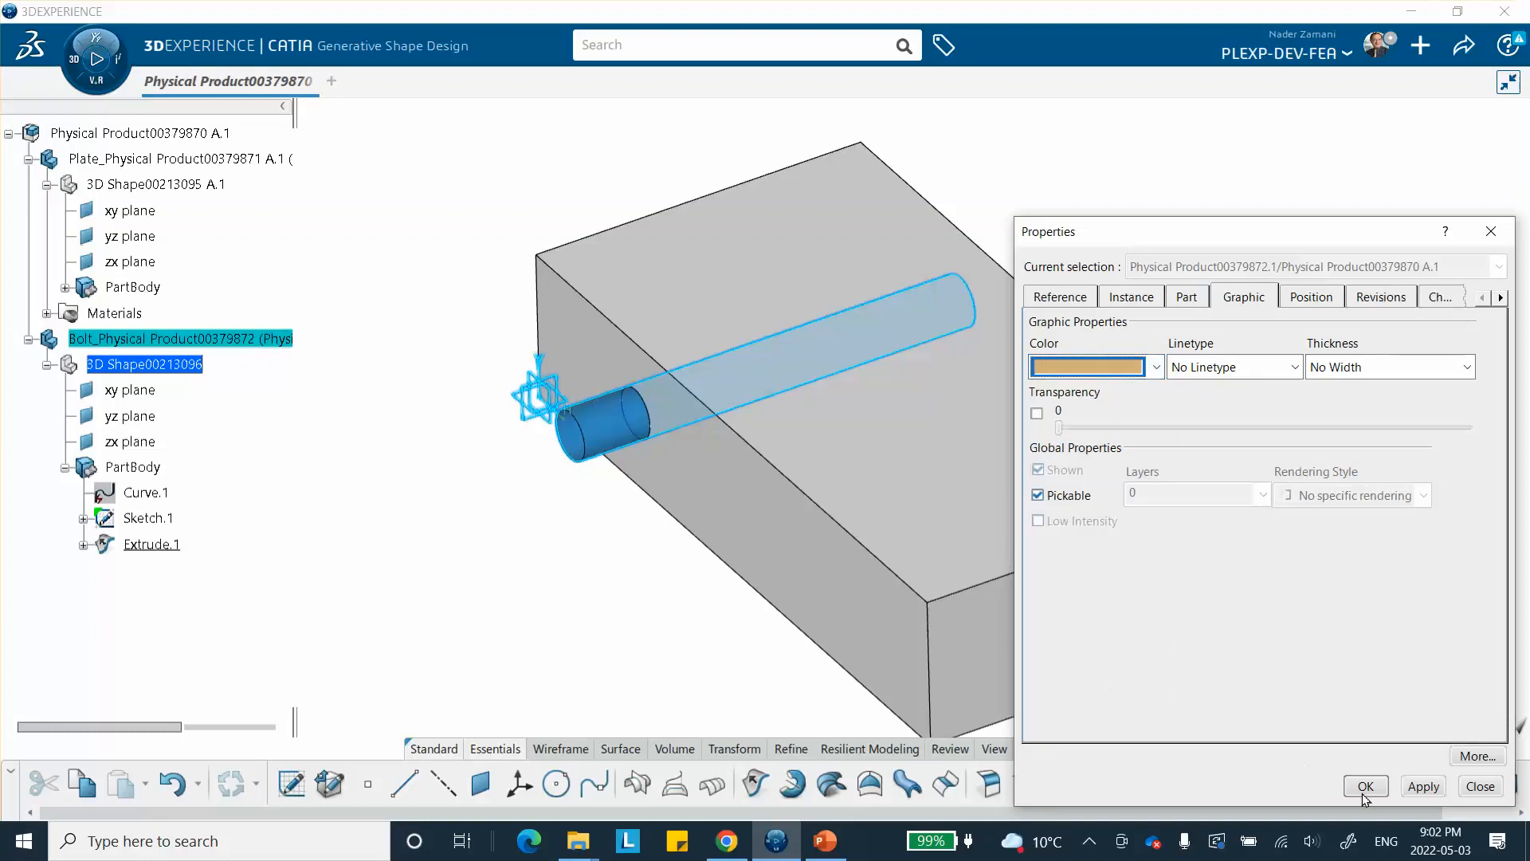
left_click(1365, 785)
left_click(667, 618)
mouse_move(671, 569)
middle_mouse_down()
mouse_move(721, 529)
mouse_move(659, 554)
middle_mouse_up()
middle_click_drag(514, 515, 524, 501)
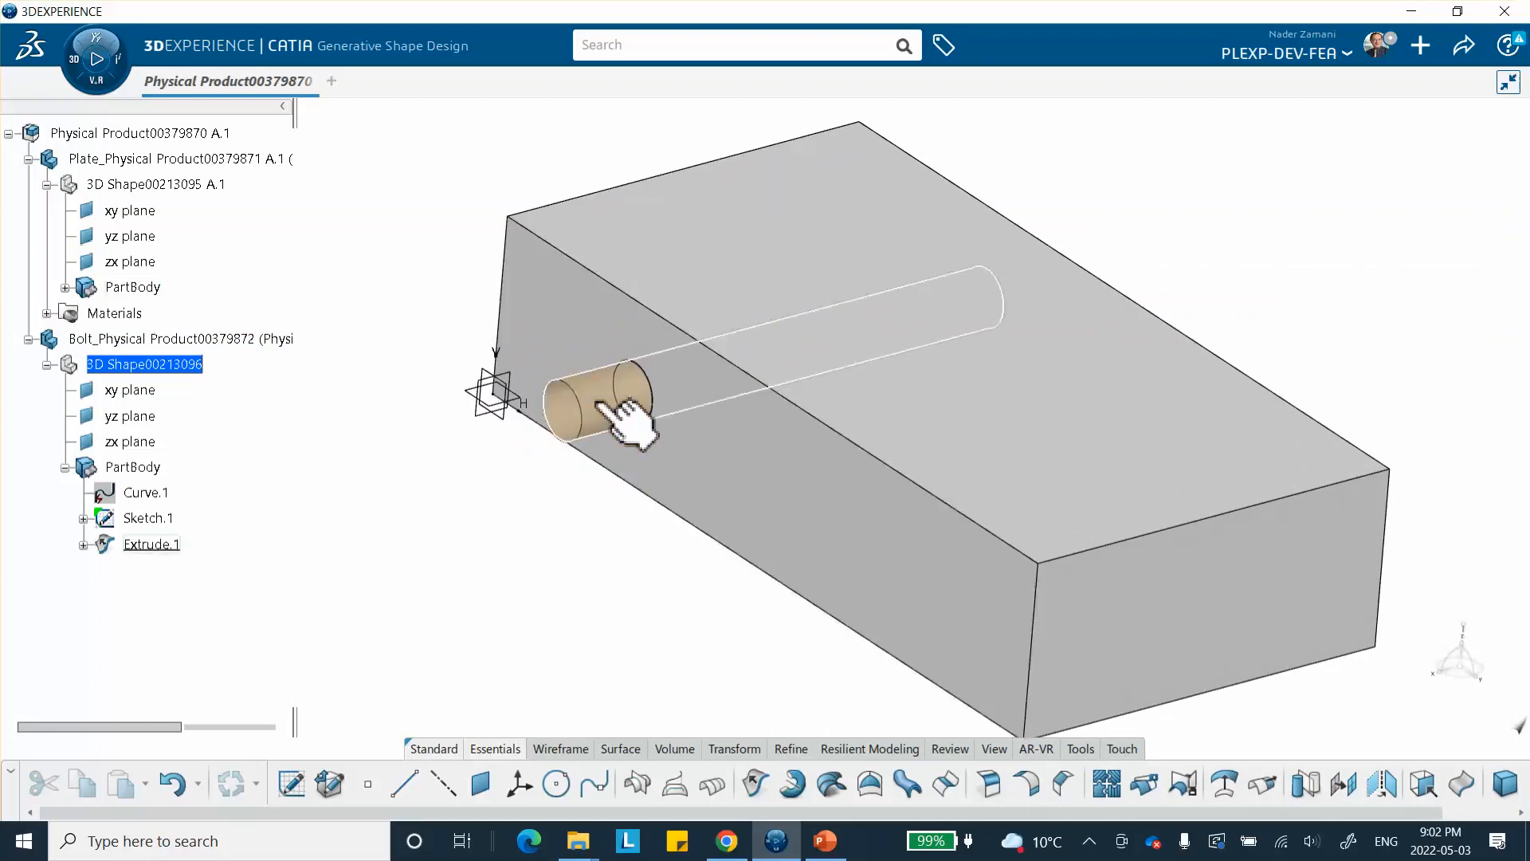
key("ctrl+s")
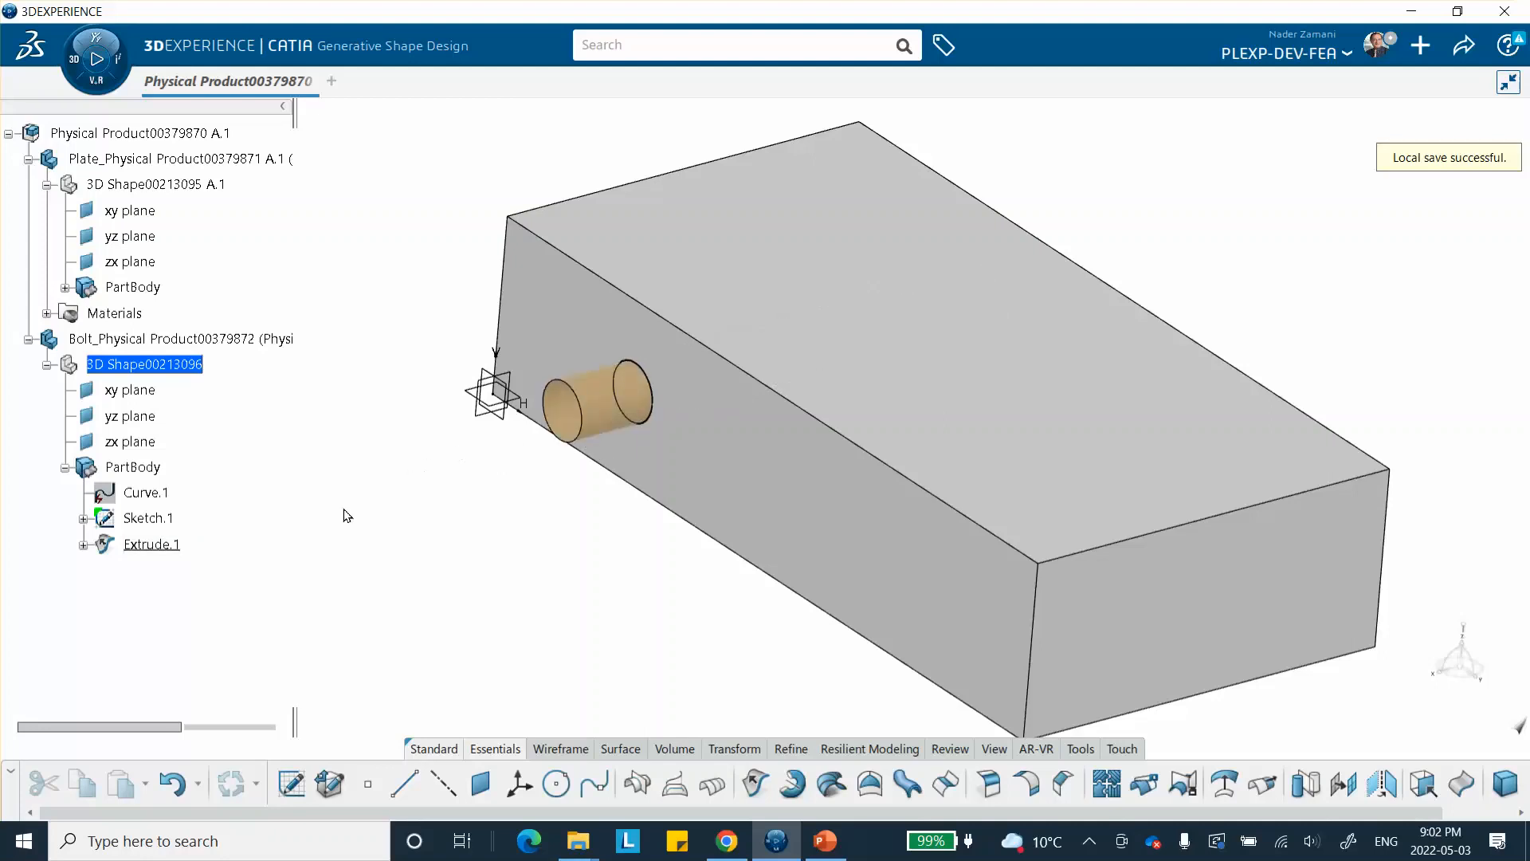
- Create a circle-center point on the circular edge at the bolt surface's protruding end
left_click(366, 781)
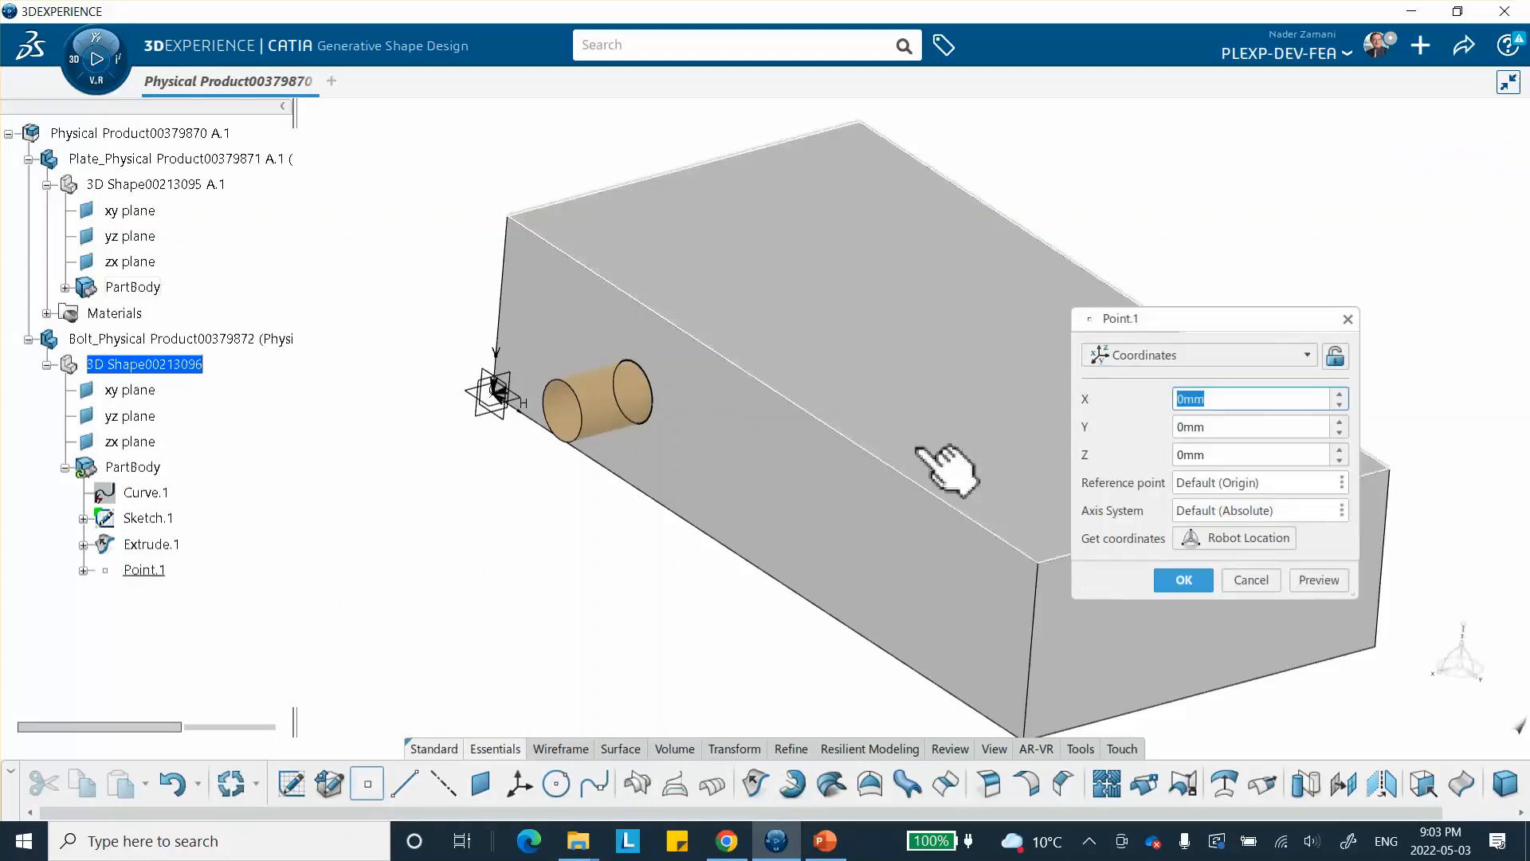
middle_click_drag(360, 404, 386, 283)
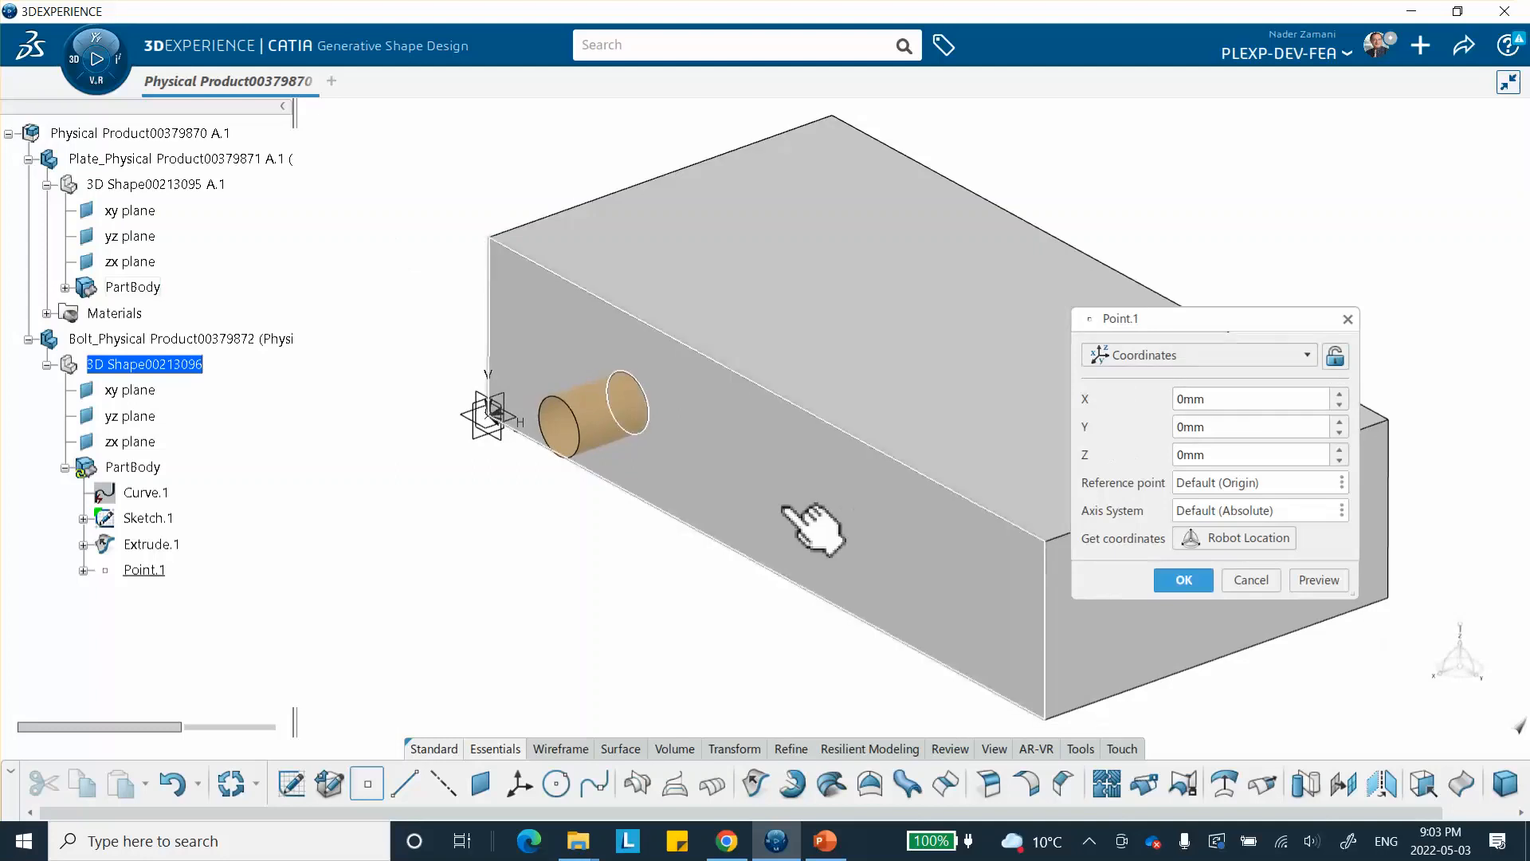
left_click(1209, 363)
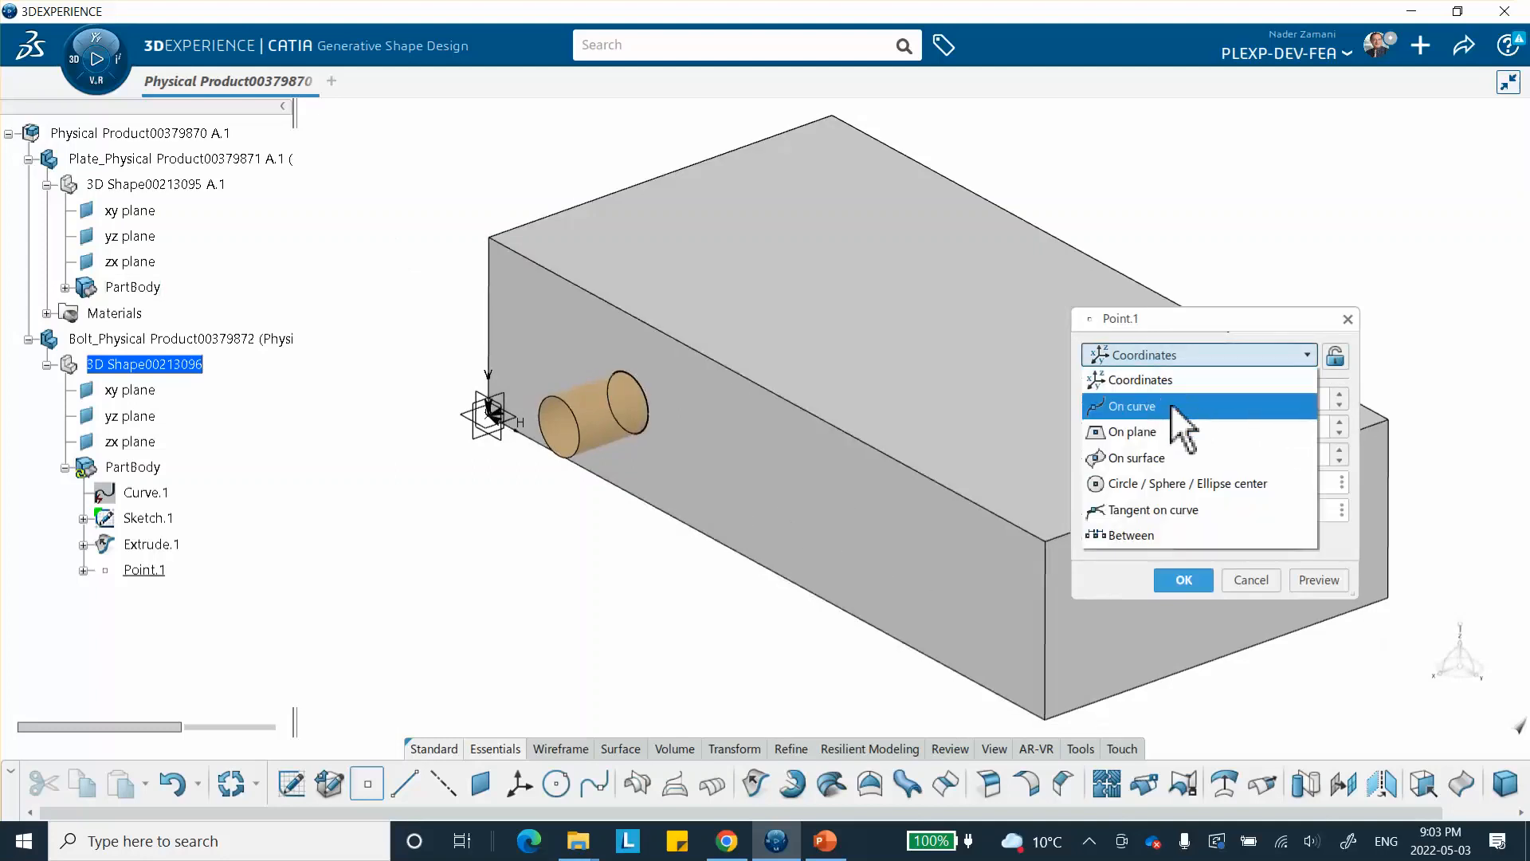
left_click(1179, 484)
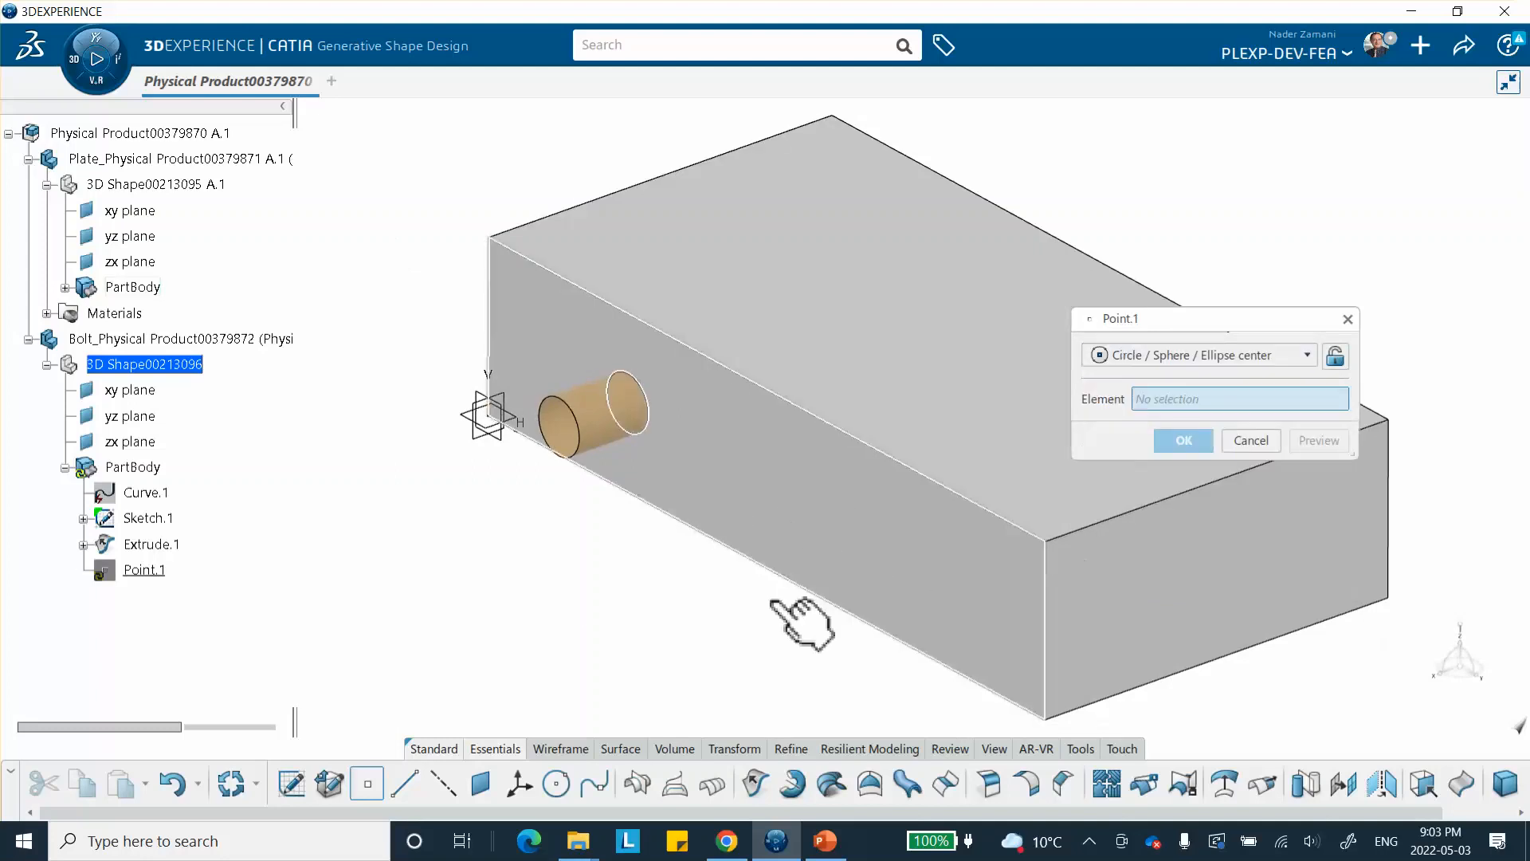
left_click(575, 460)
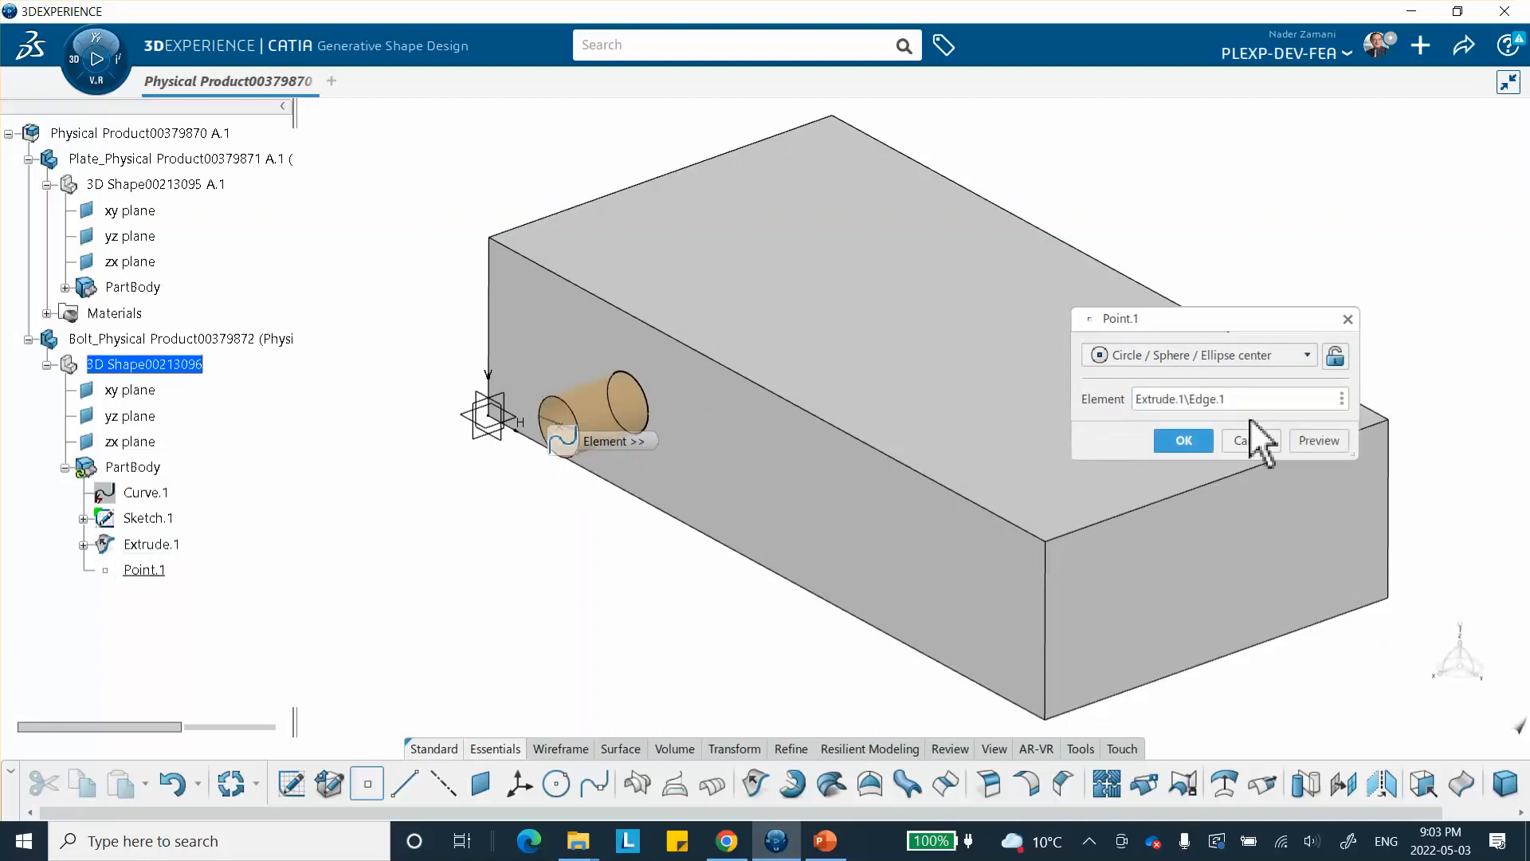
left_click(1183, 439)
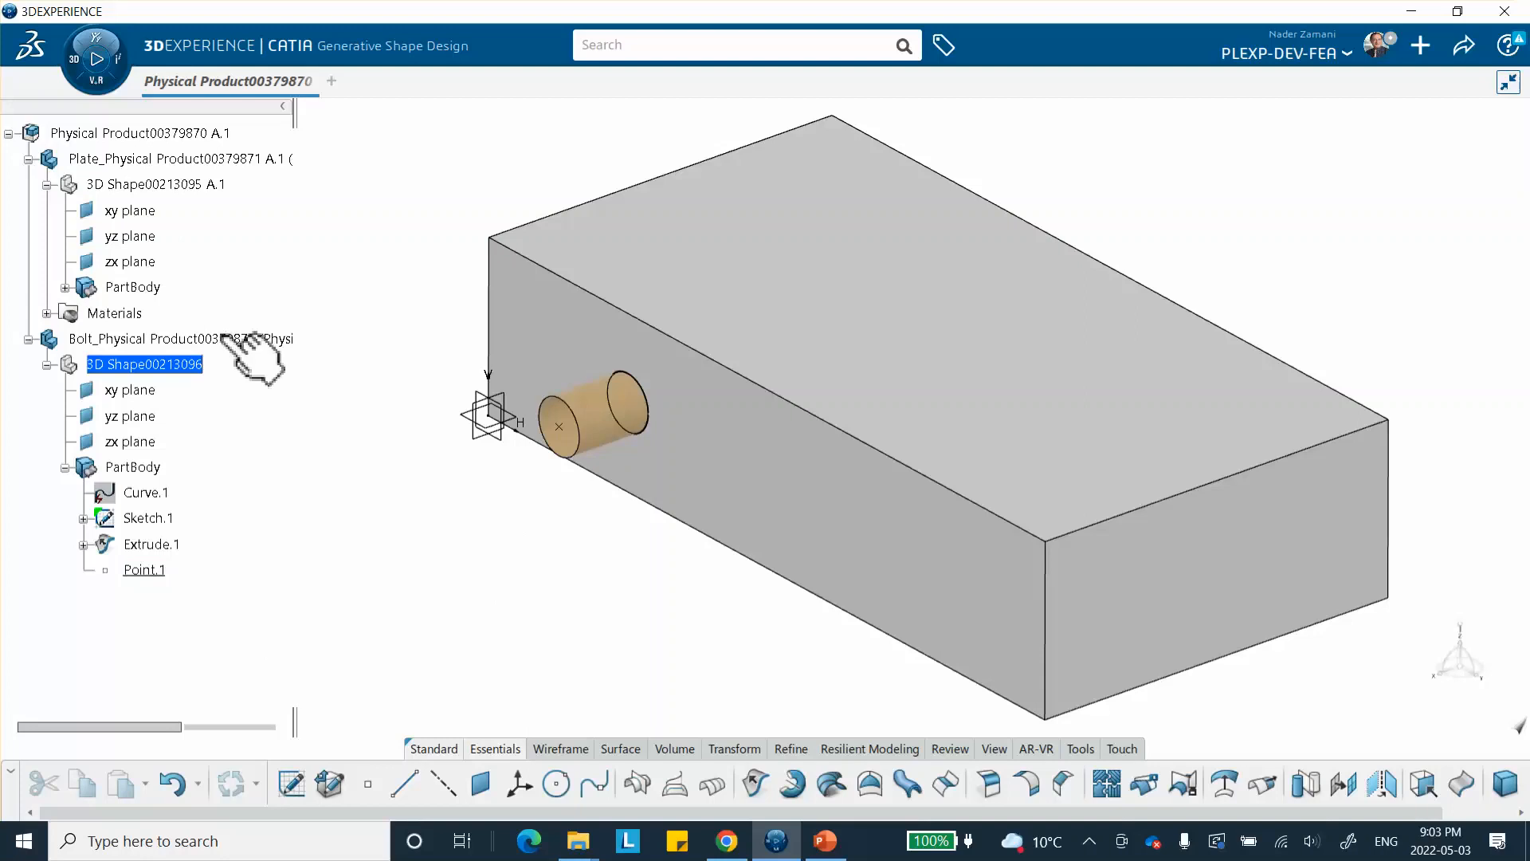
- Save the assembly with its plate and bolt parts to the platform
middle_click_drag(864, 209, 890, 242)
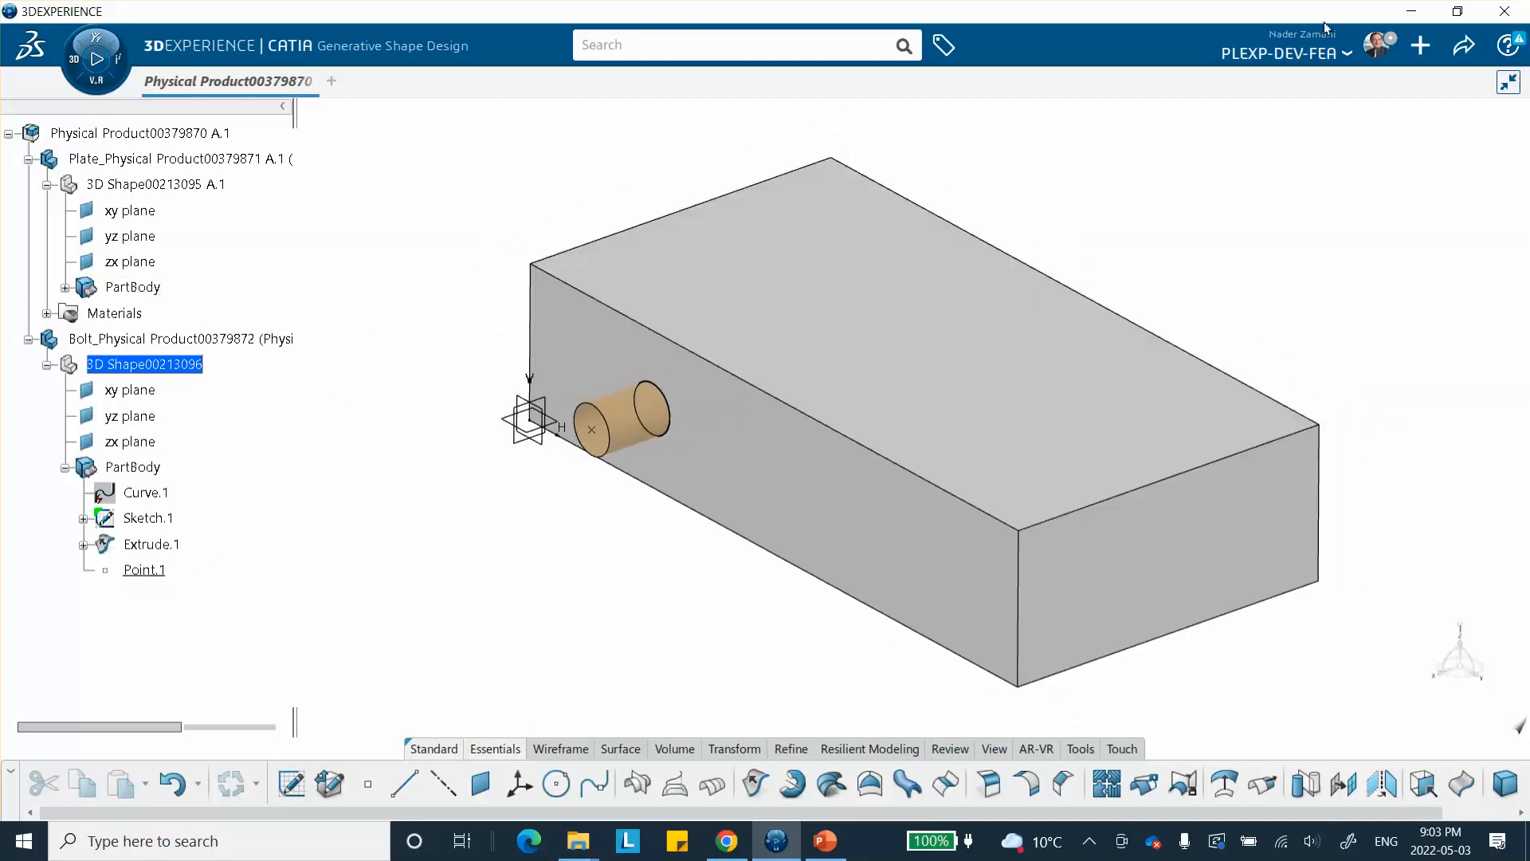
left_click(1466, 48)
left_click(1355, 83)
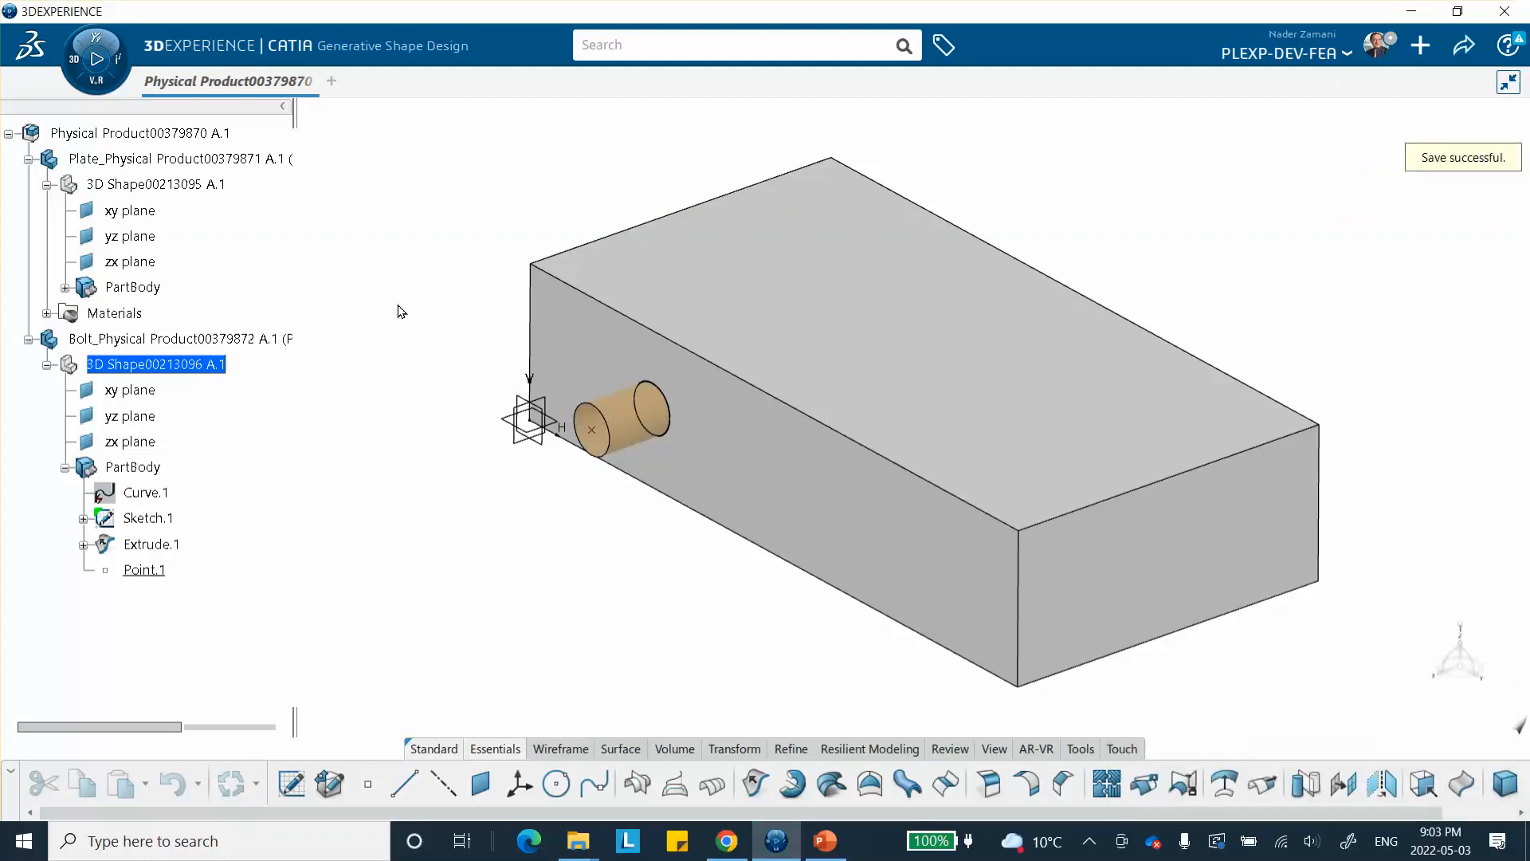
- Switch to the Structural Model Creation app and insert a finite element model under the assembly
left_click(84, 76)
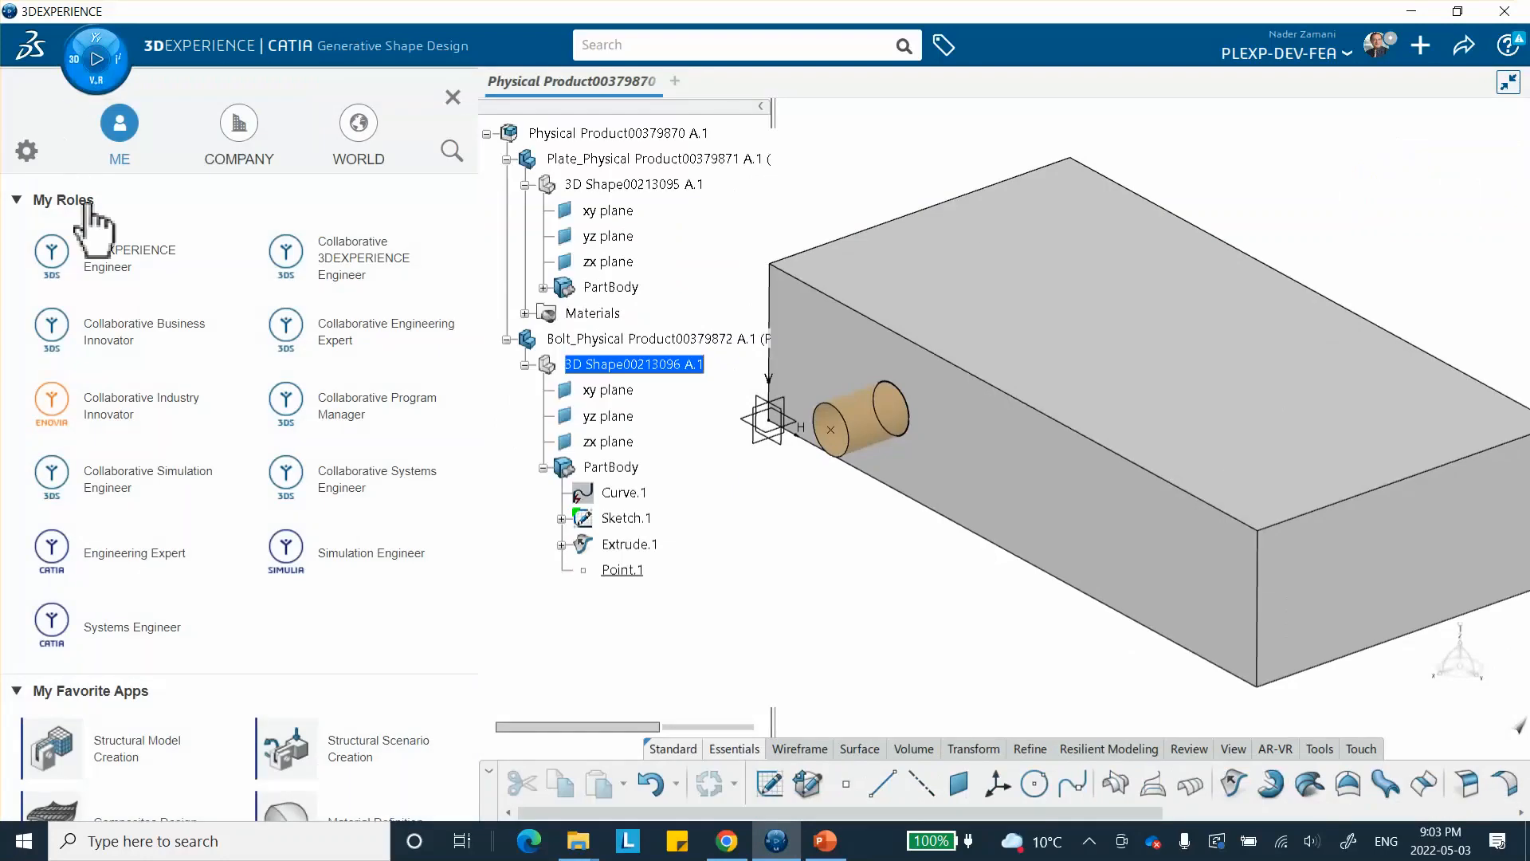
scroll(120, 287, "down", 4)
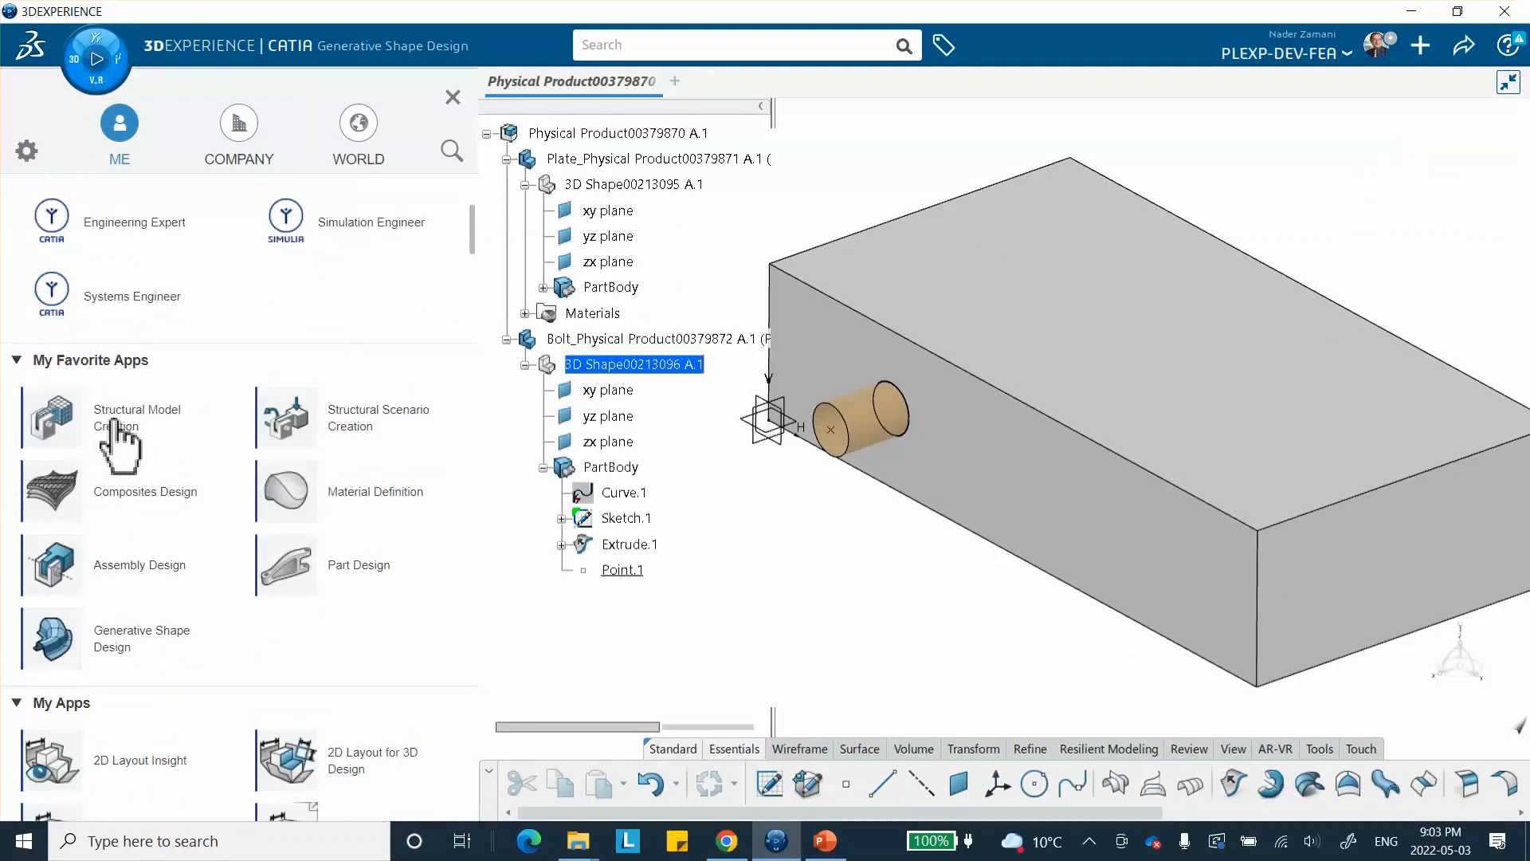
left_click(142, 433)
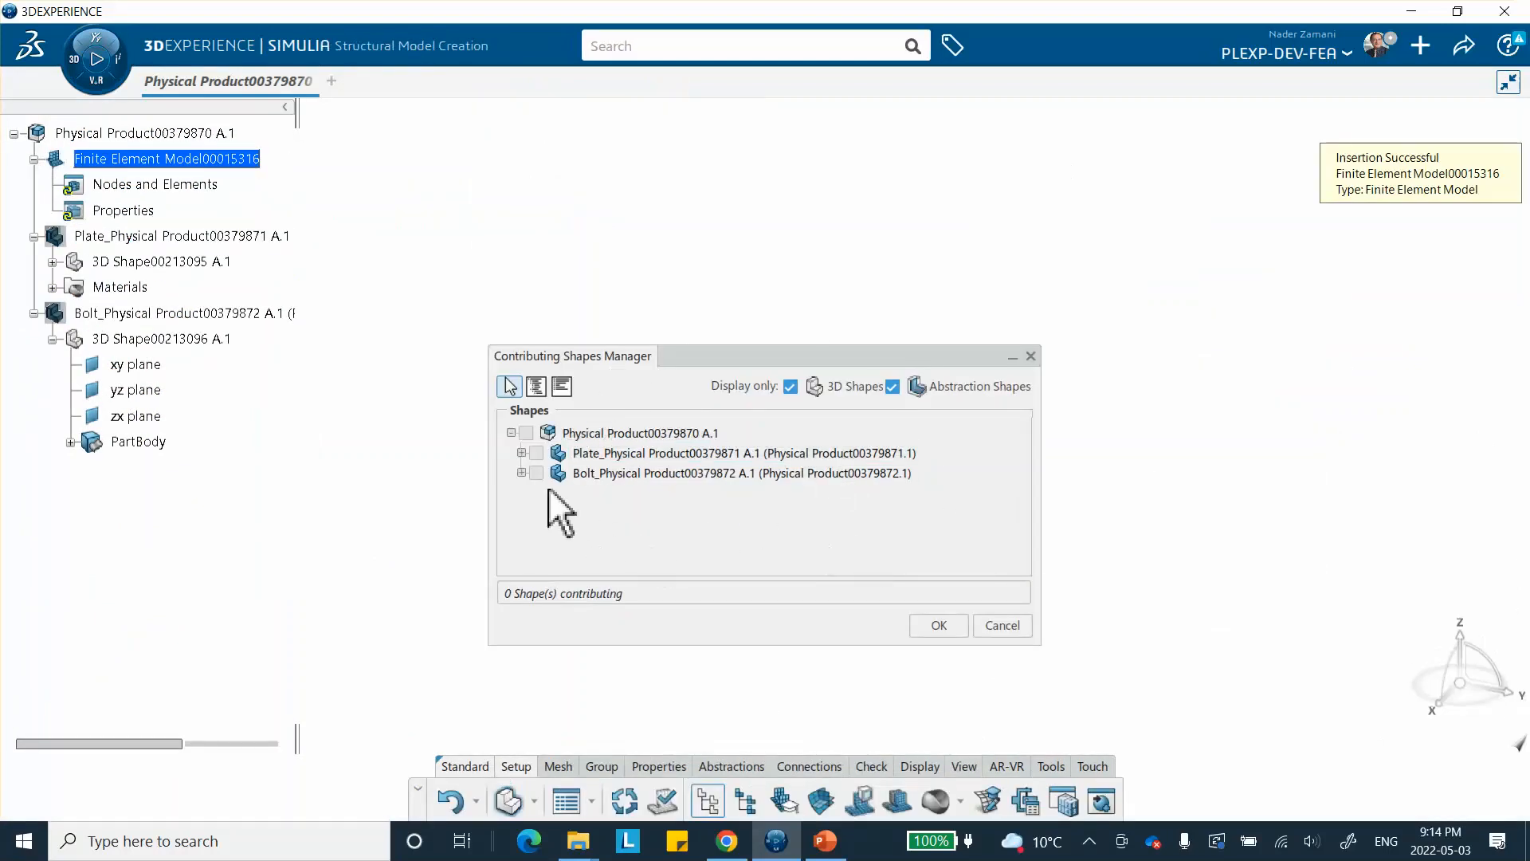
- Include both the plate and the bolt as contributing shapes of the finite element model
left_click(535, 436)
left_click(536, 453)
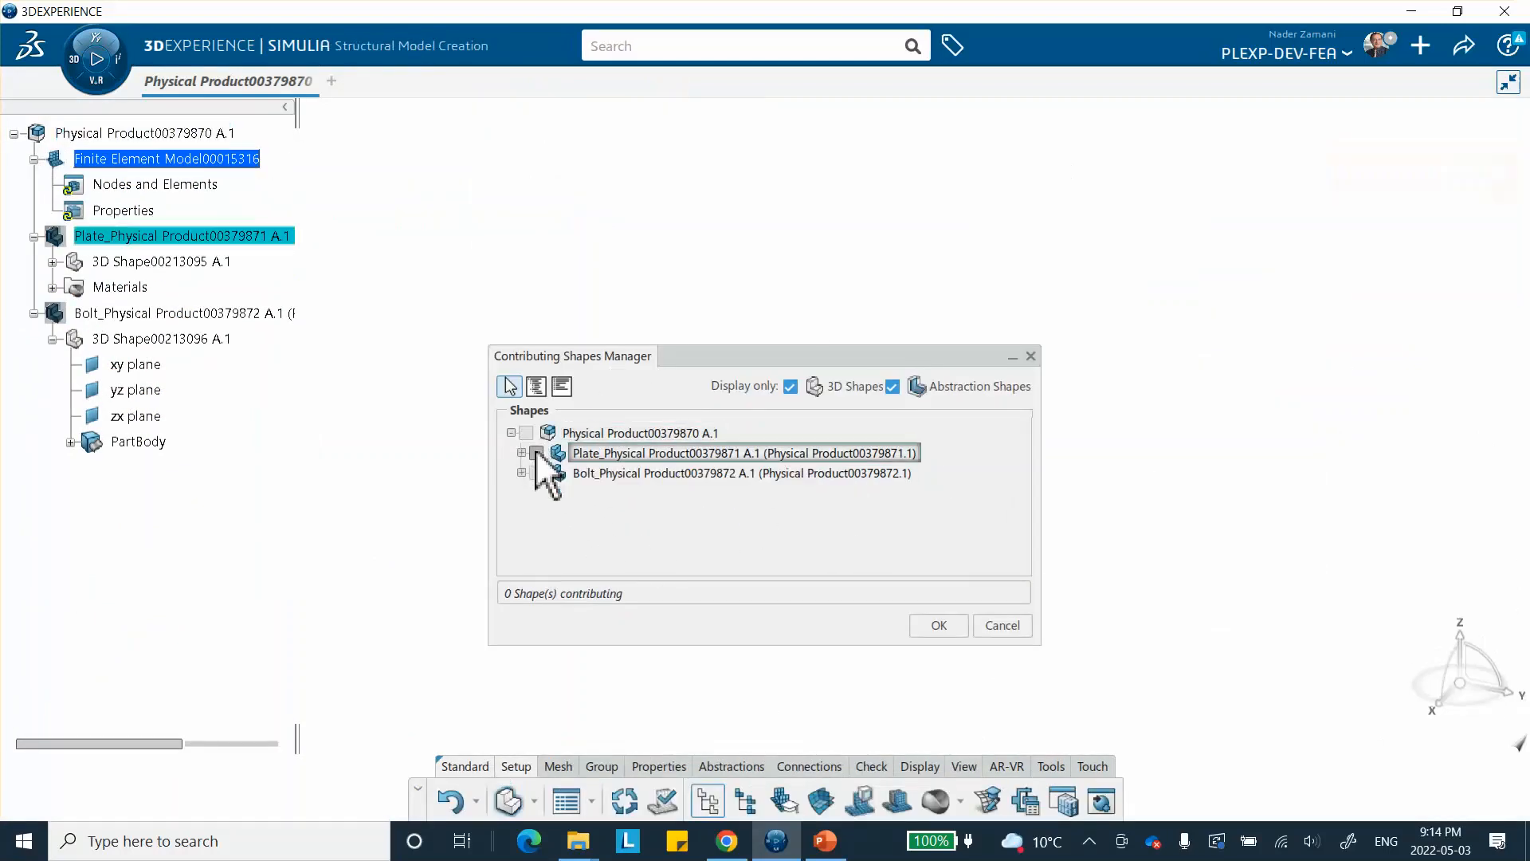
left_click(535, 473)
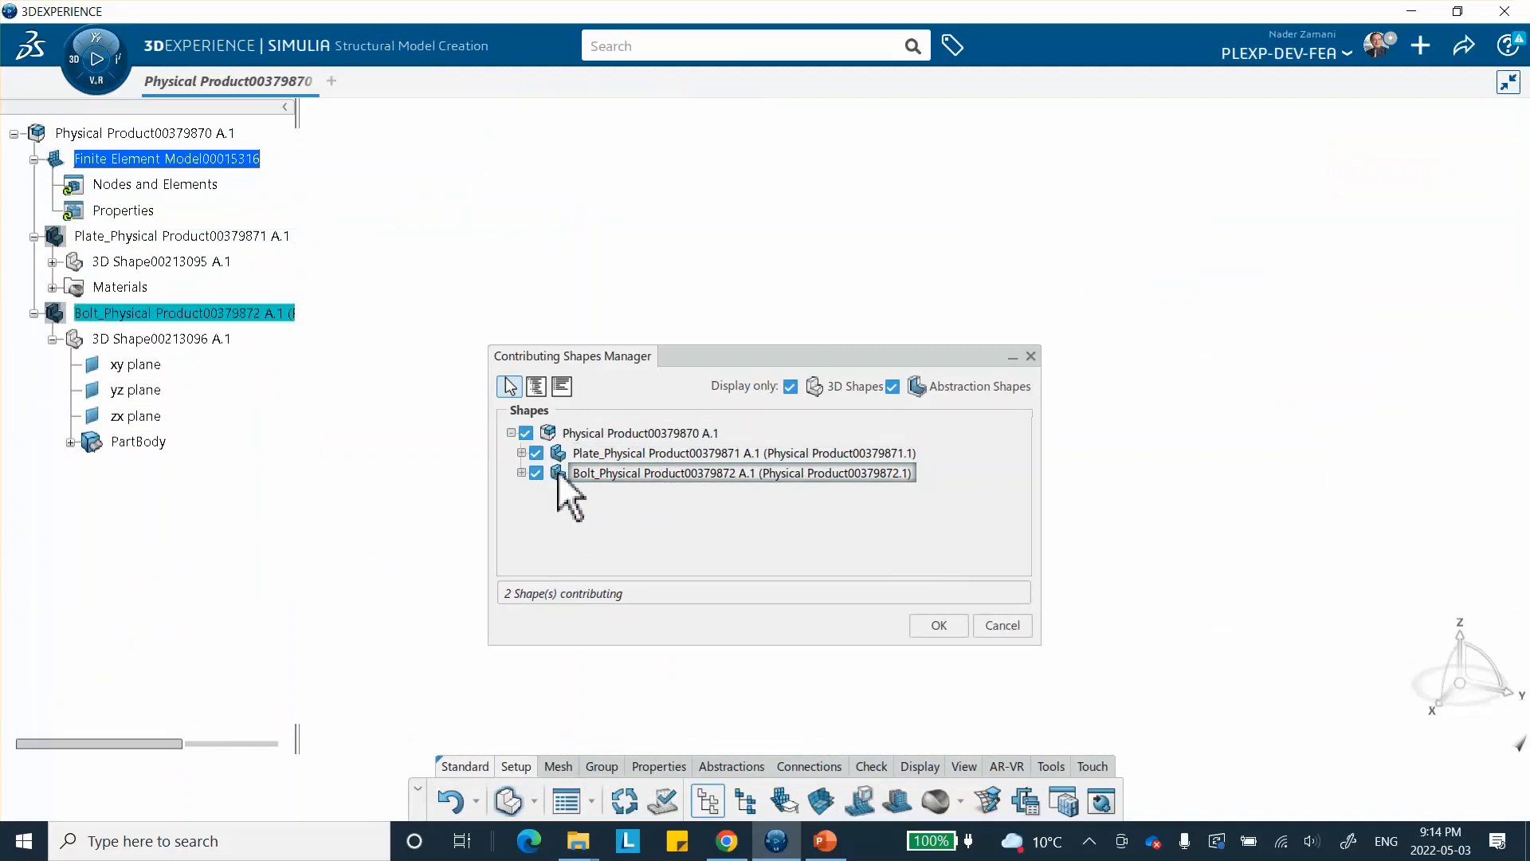
left_click(941, 624)
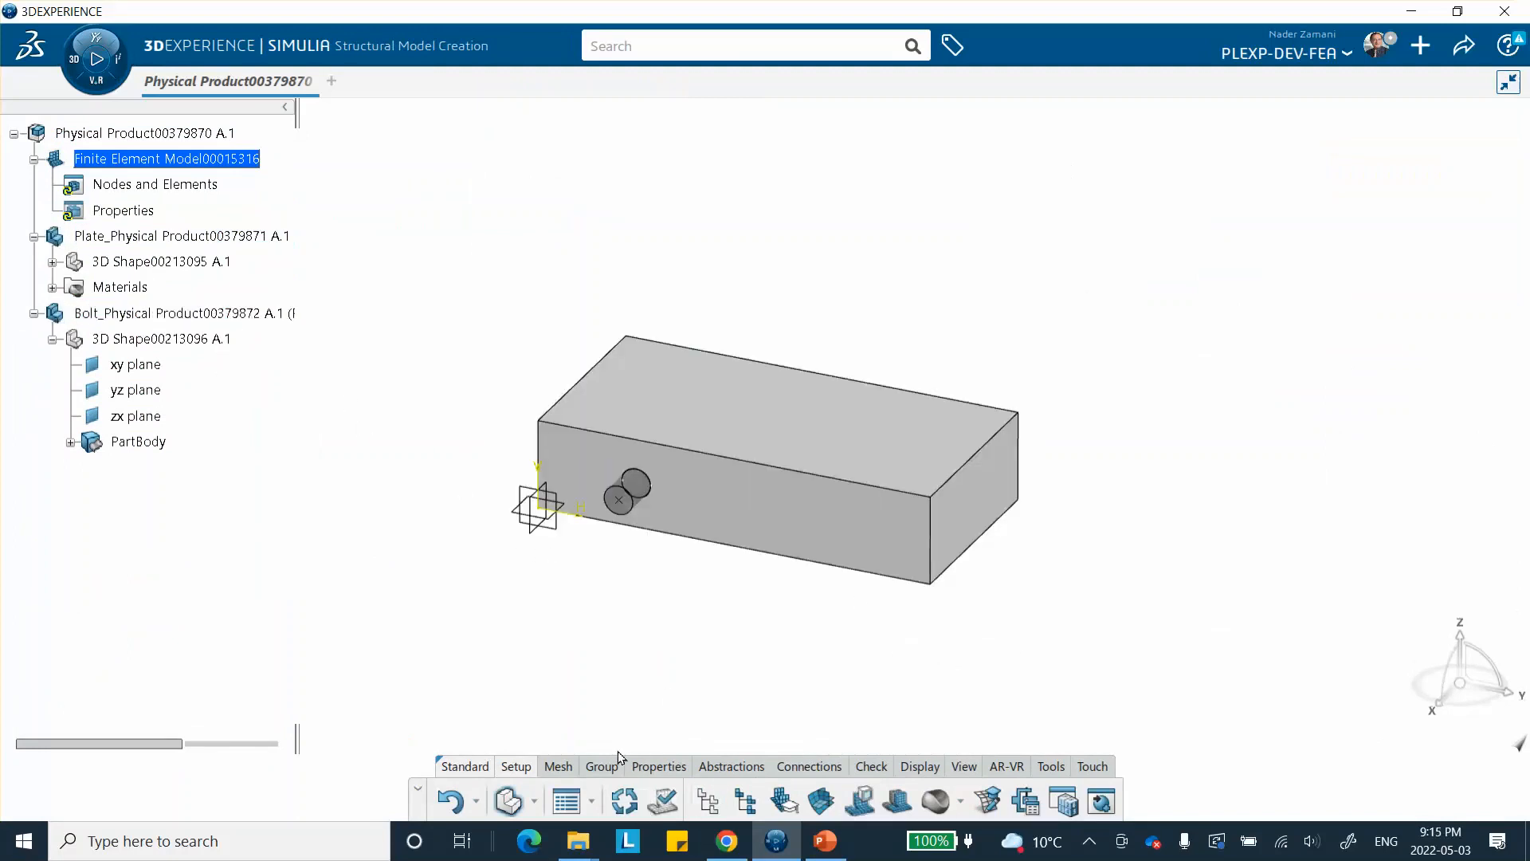
- Start a Sweep 3D Mesh and select the plate's body as its support
left_click(558, 766)
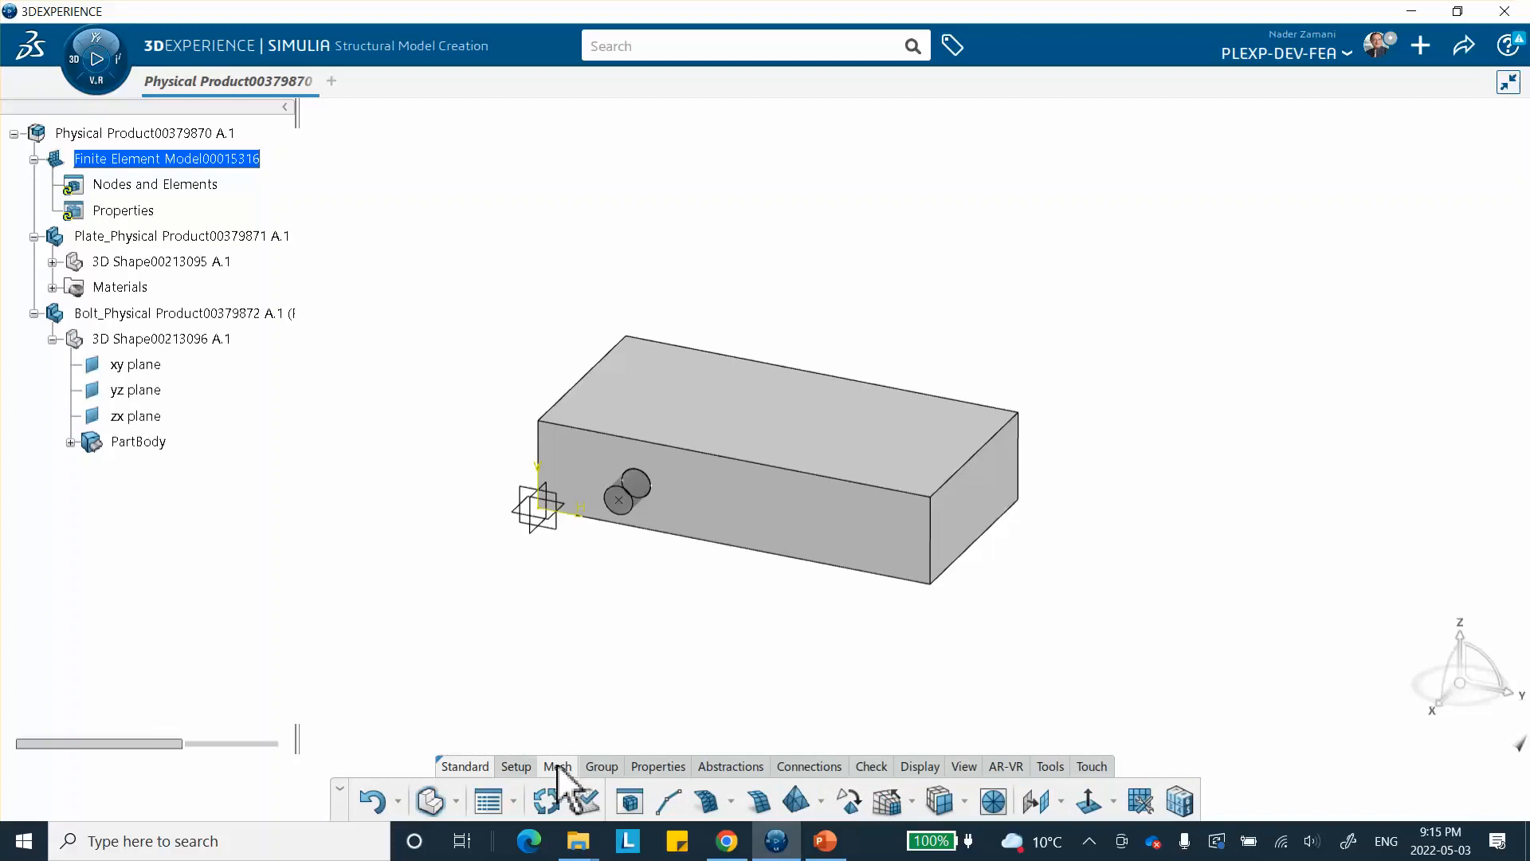
left_click(912, 801)
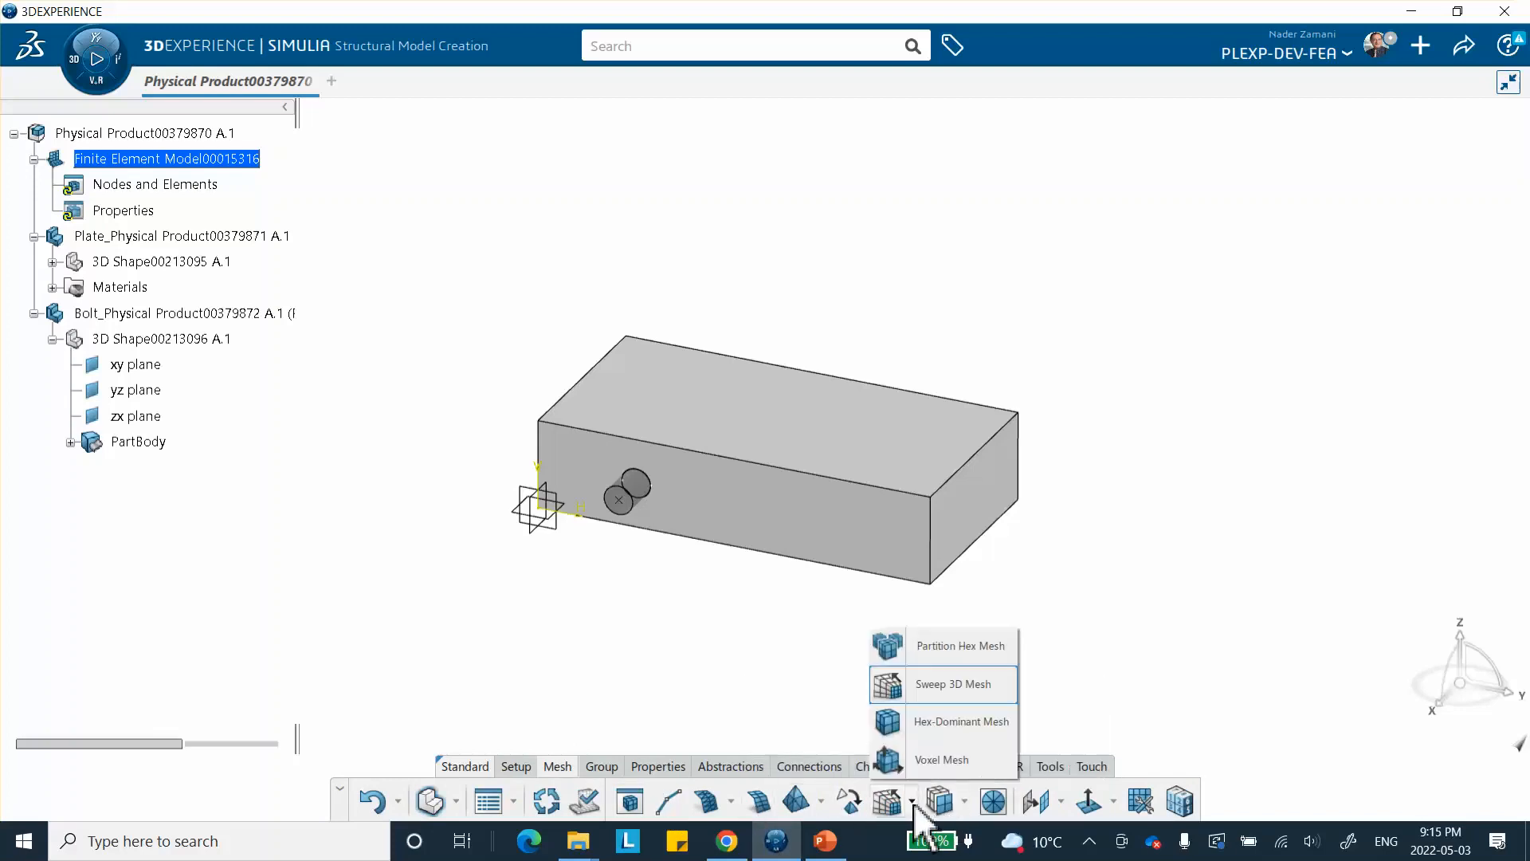
left_click(929, 685)
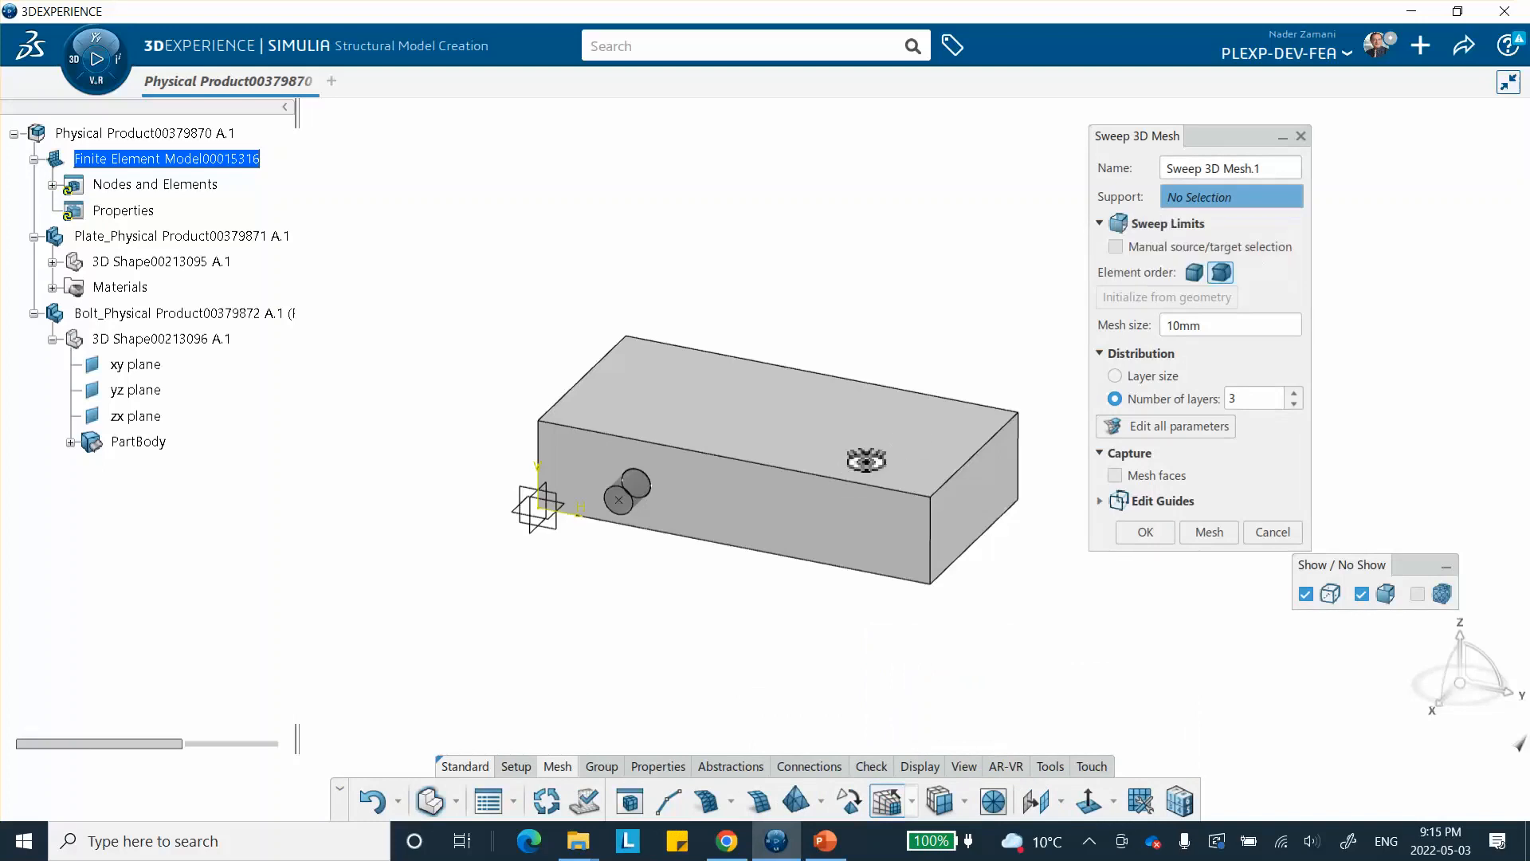
middle_click_drag(968, 630, 807, 458)
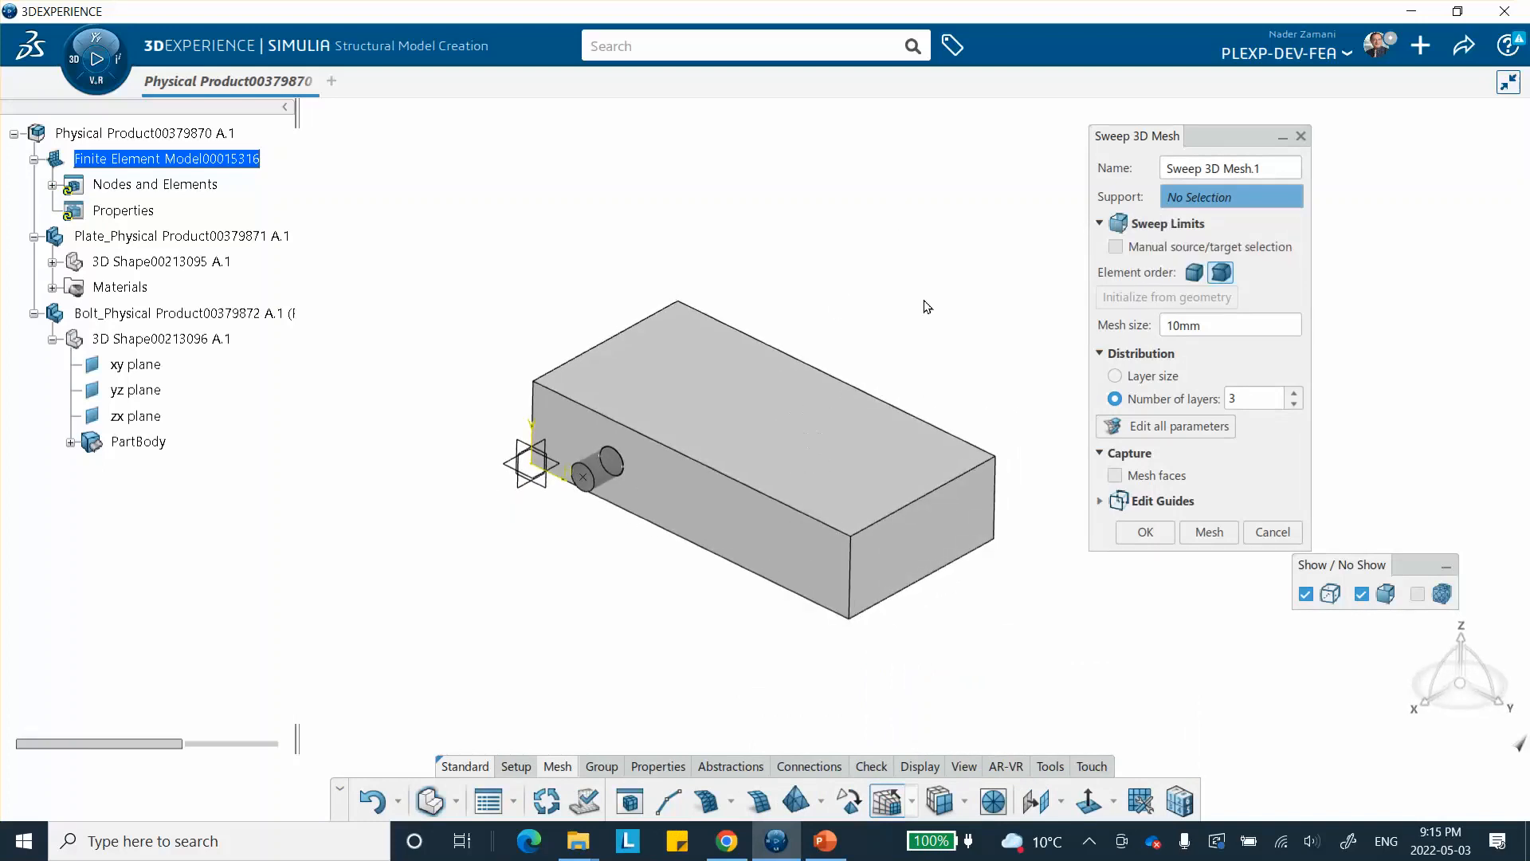
left_click(1166, 191)
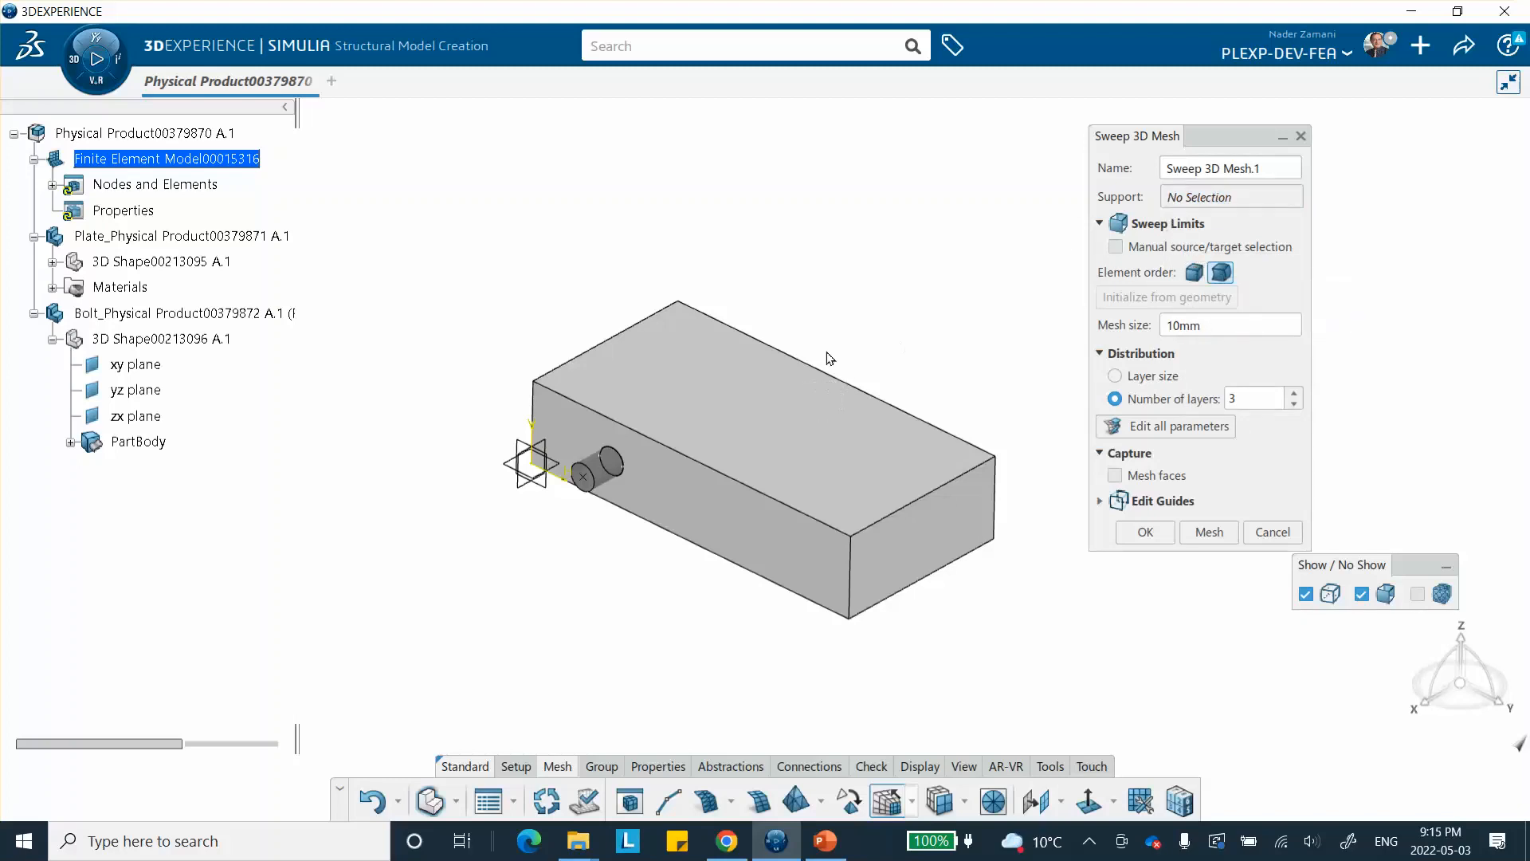
right_click(834, 214)
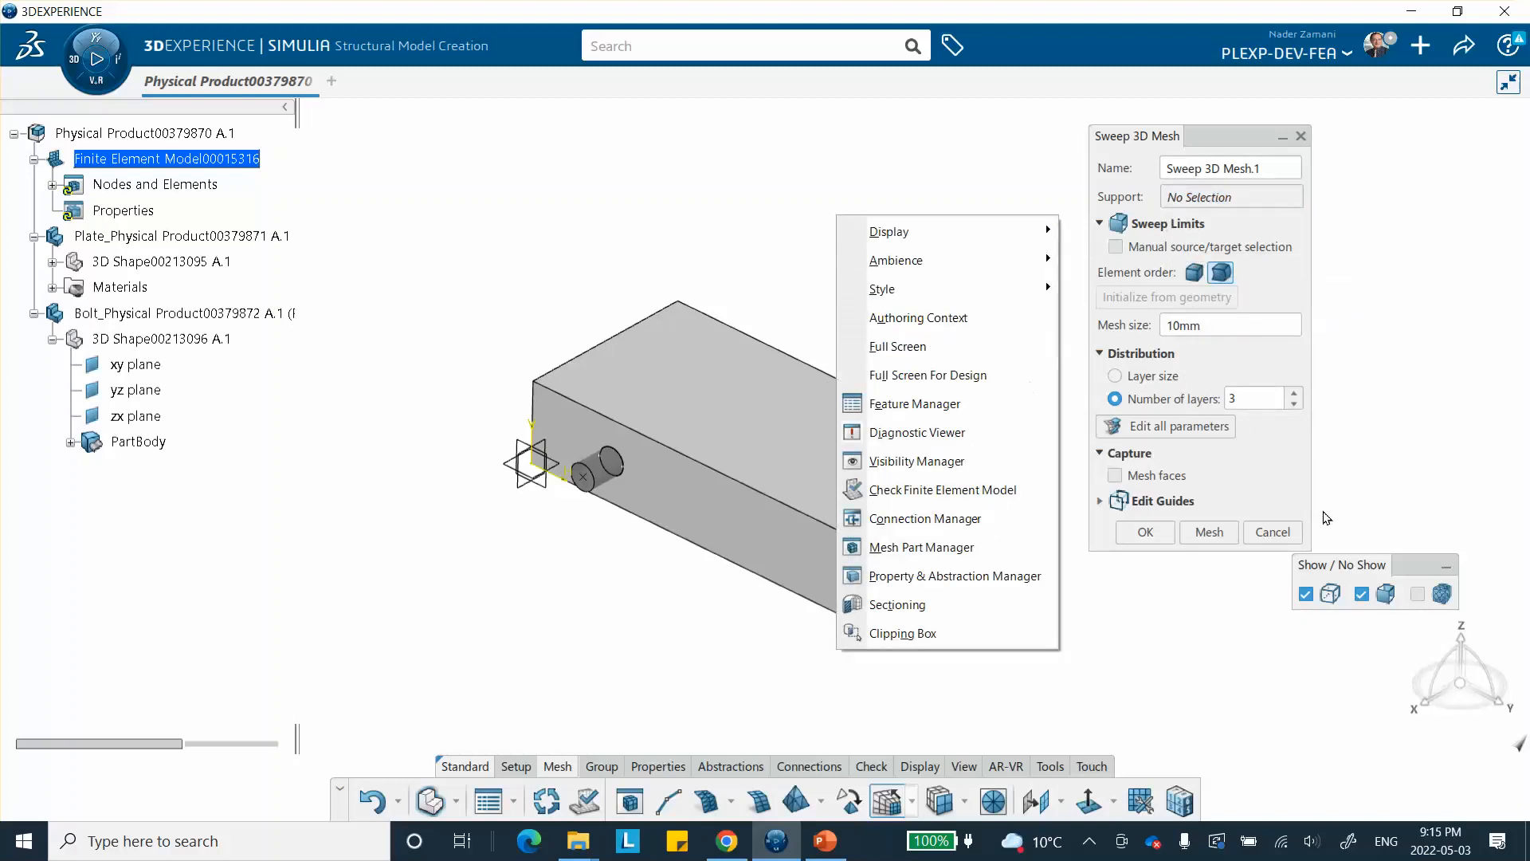
left_click(1452, 565)
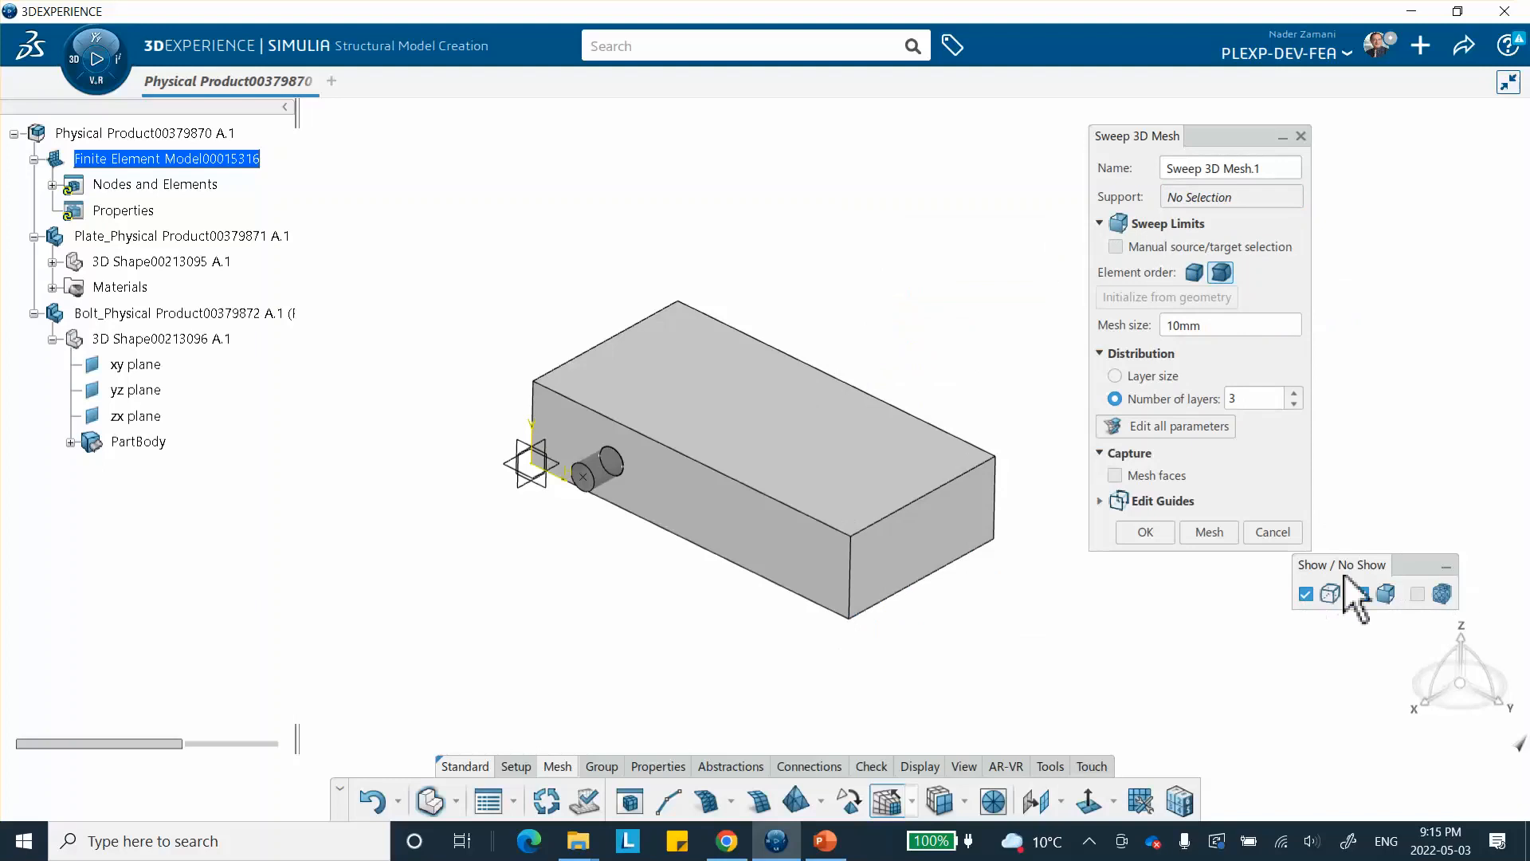
left_click(1447, 567)
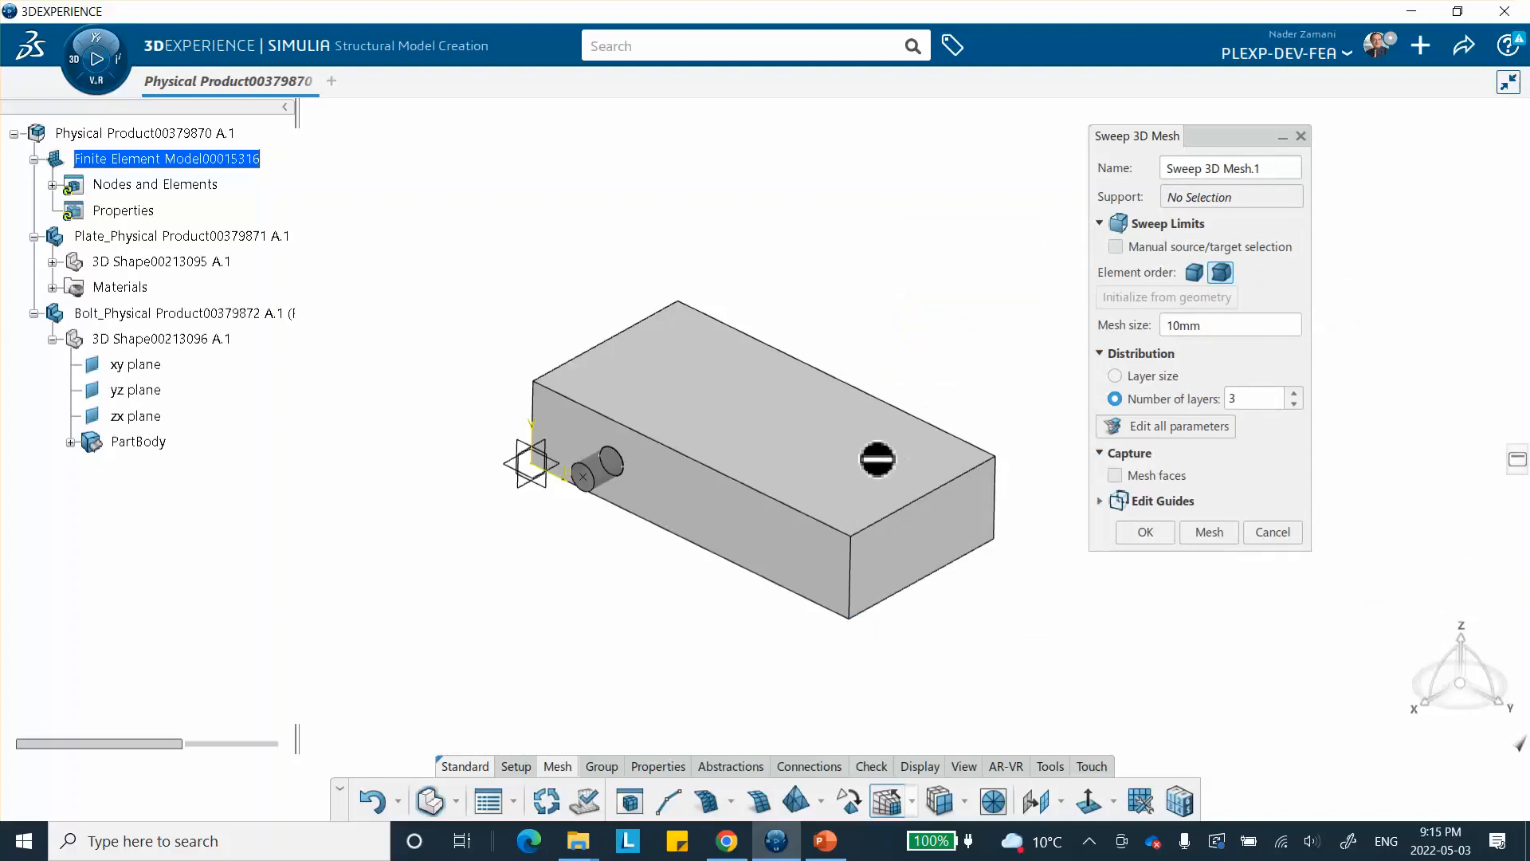
left_click(1181, 197)
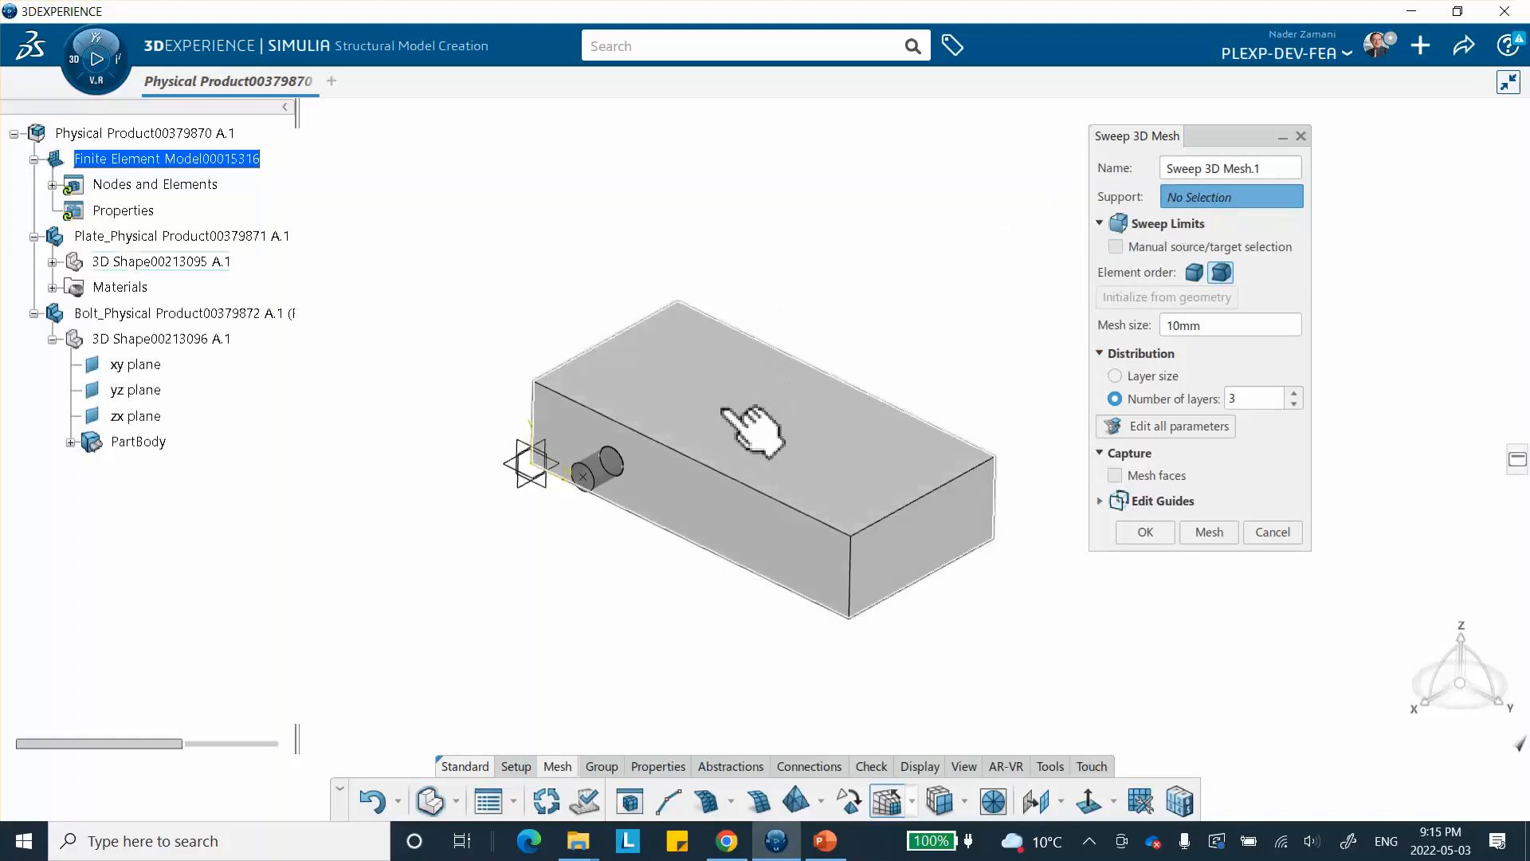
left_click(751, 424)
- Set the plate's sweep mesh size to 3 mm, generate the mesh with three layers, and accept it
middle_click_drag(882, 369, 967, 614)
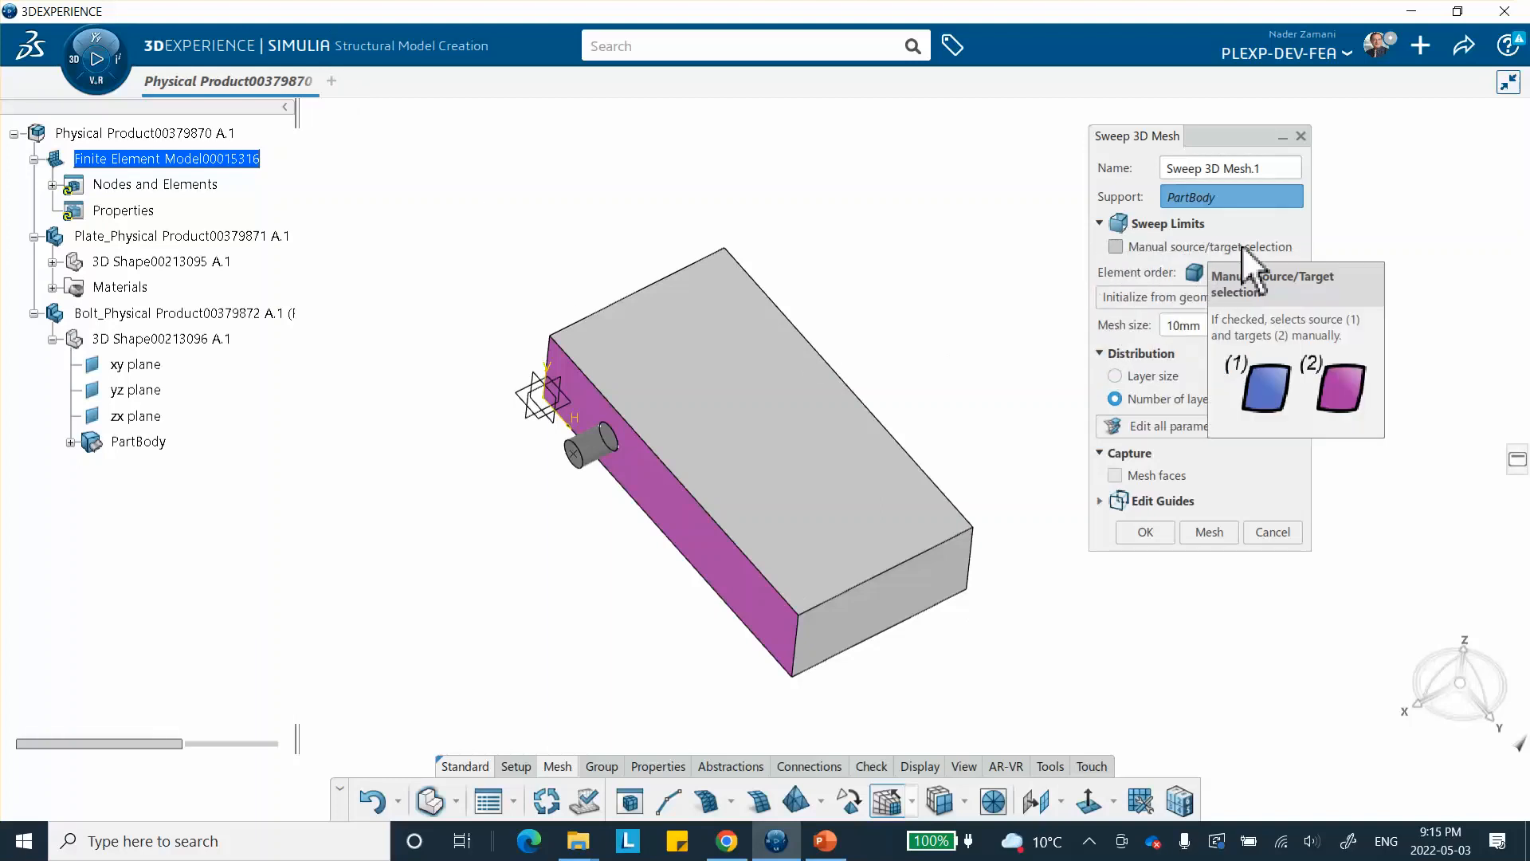
middle_click_drag(795, 248, 761, 221)
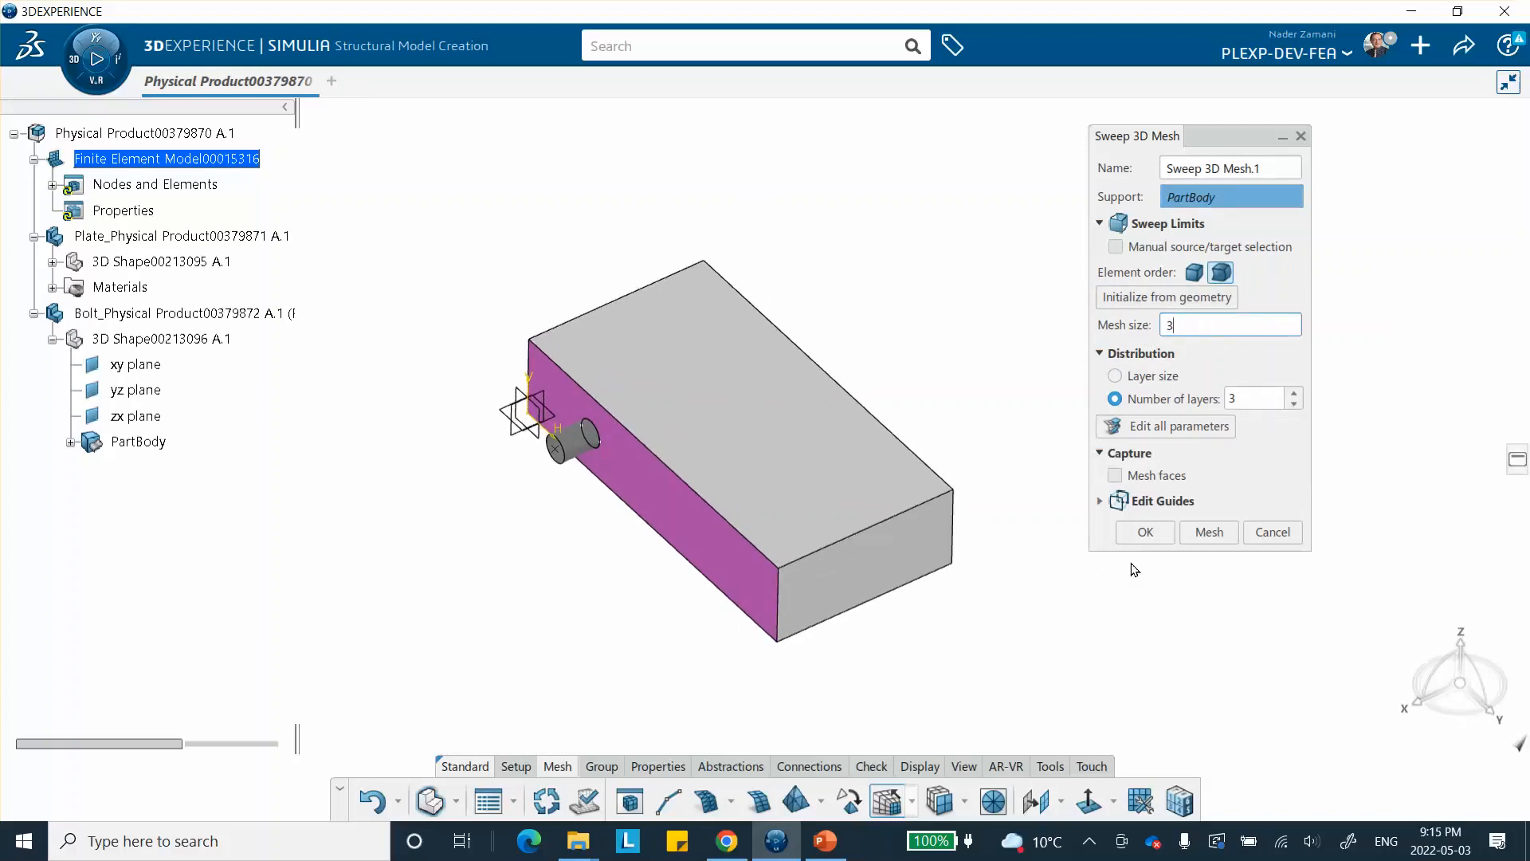
left_click(1203, 531)
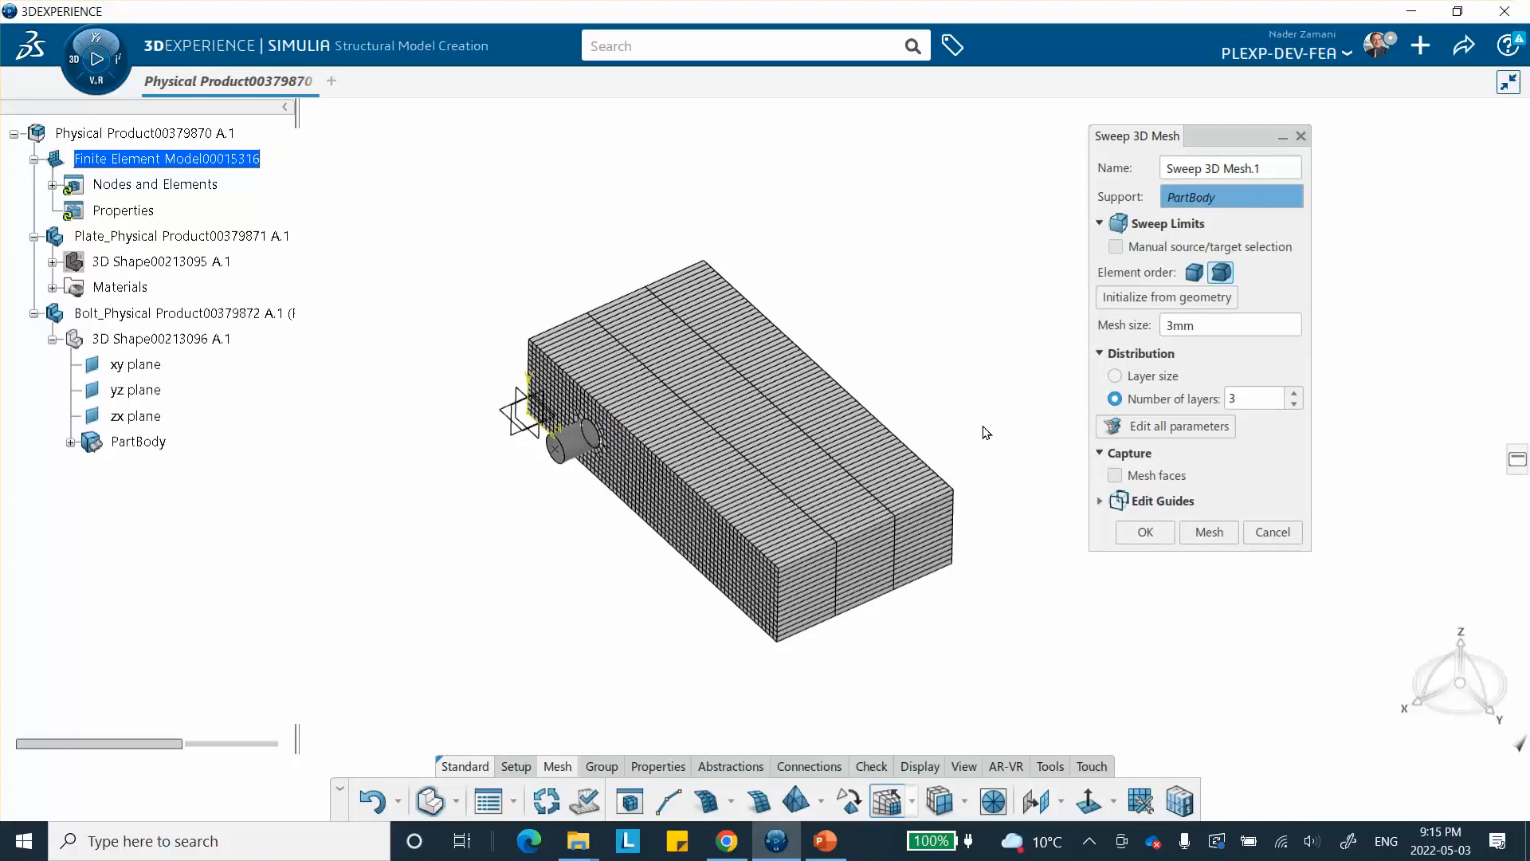
middle_click_drag(881, 443, 769, 390)
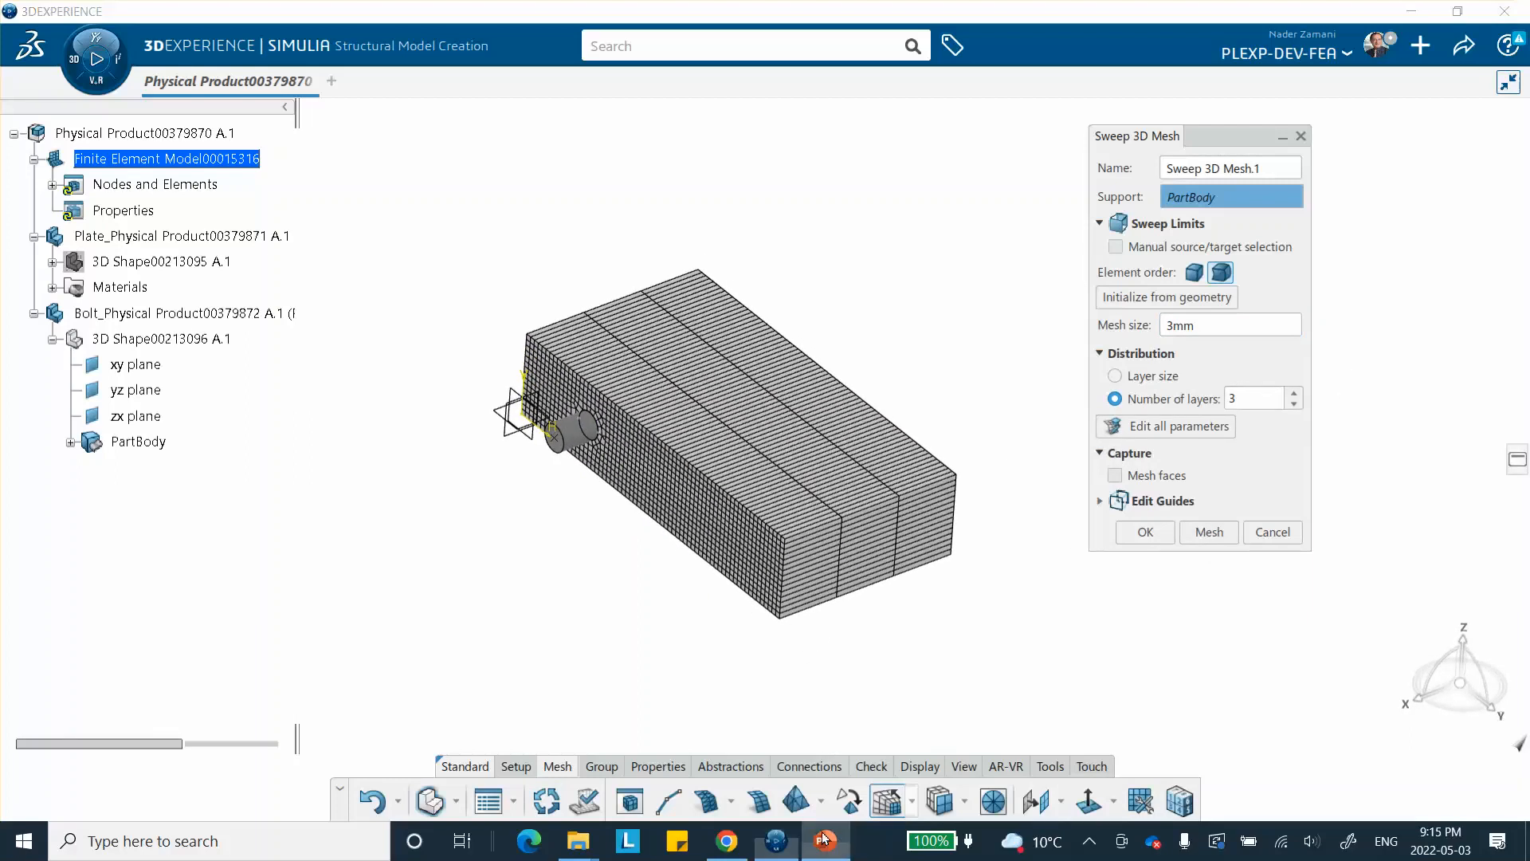
left_click(820, 837)
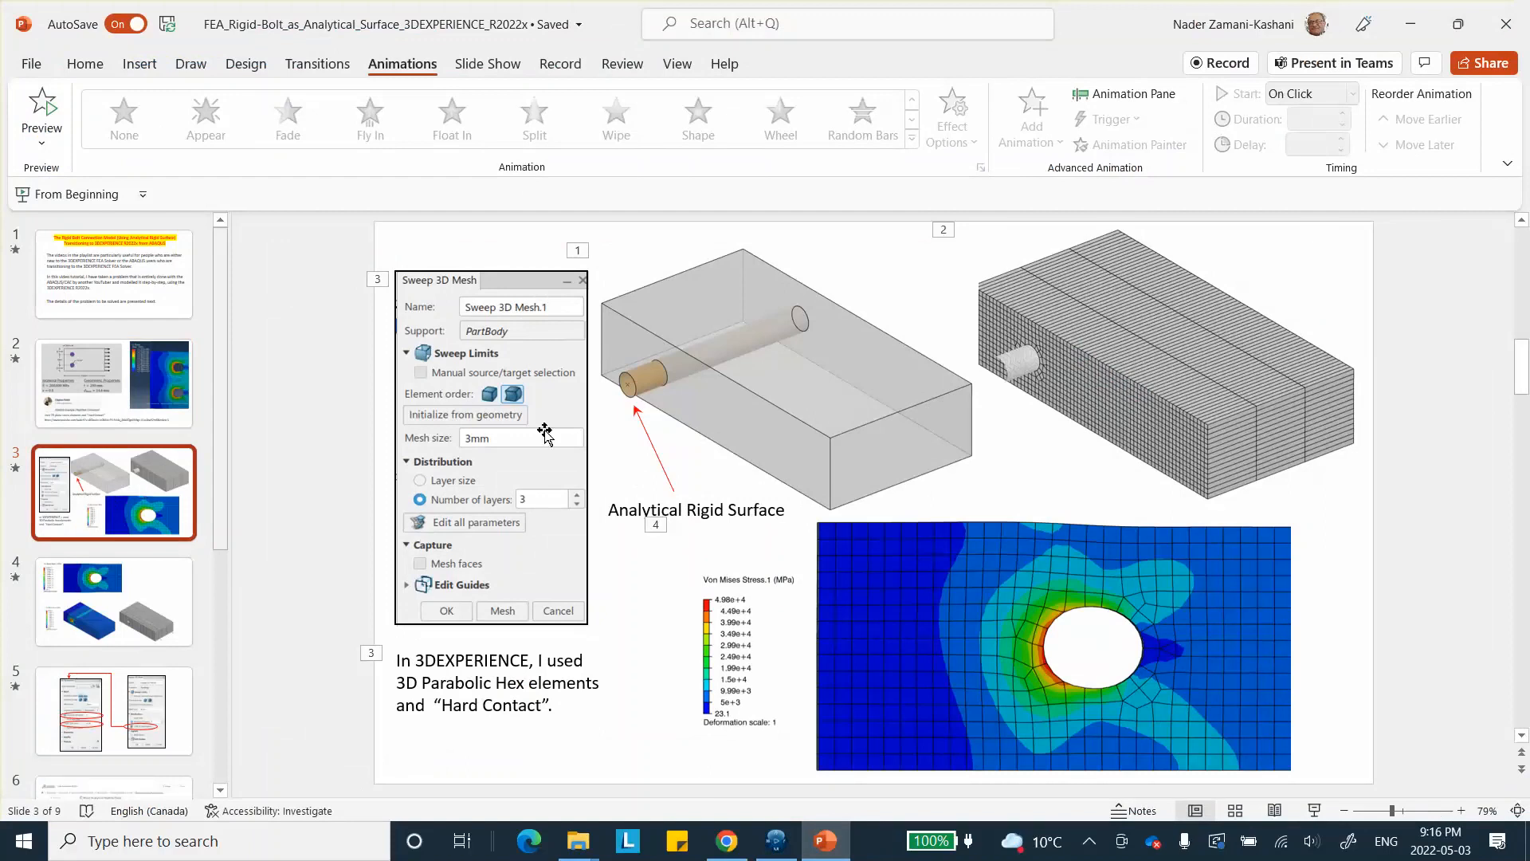
left_click(1415, 24)
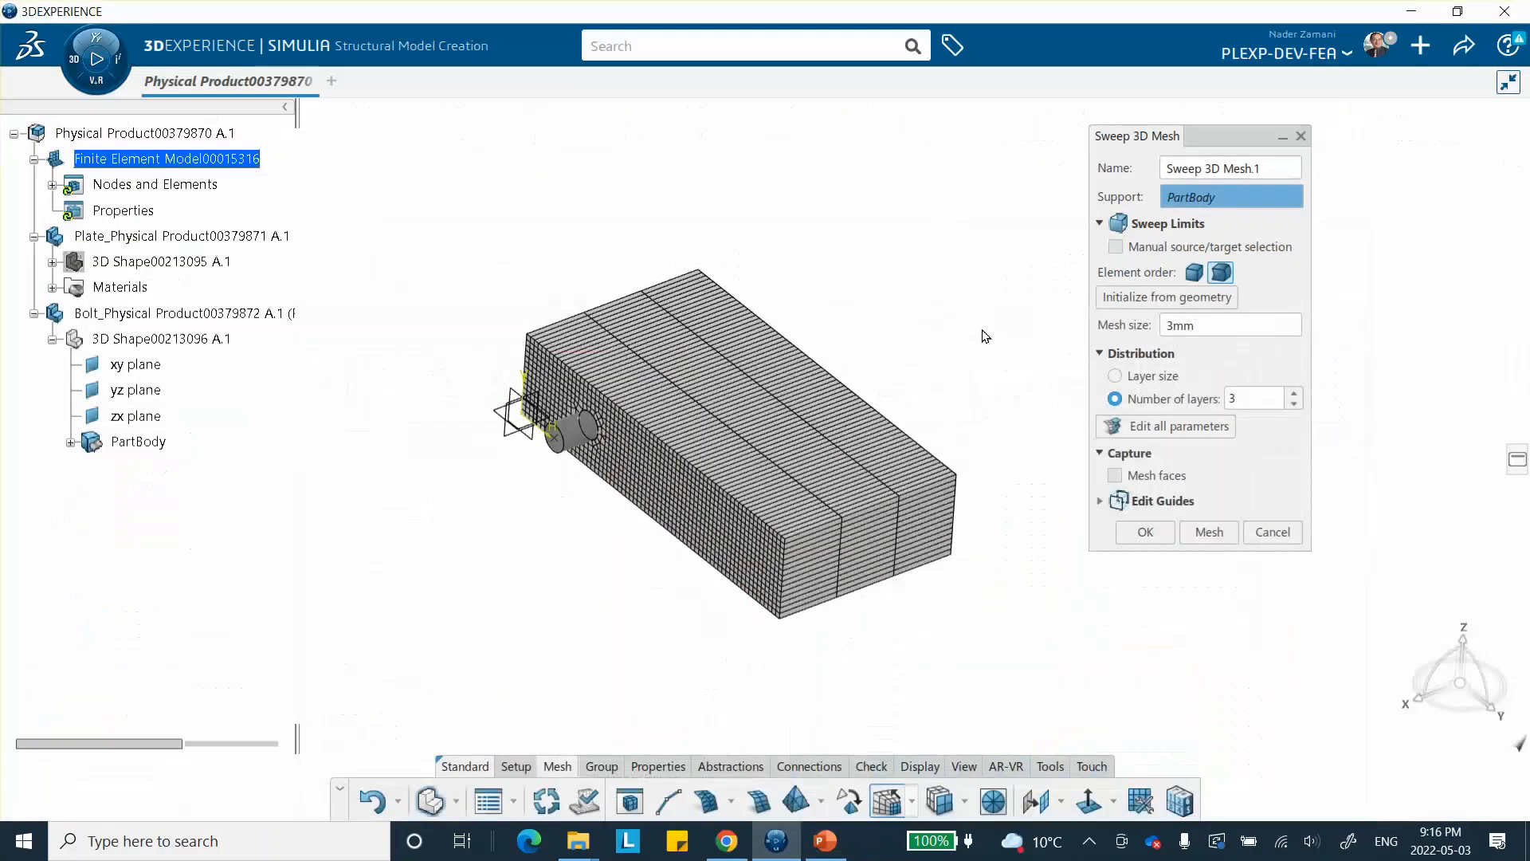
left_click(1135, 531)
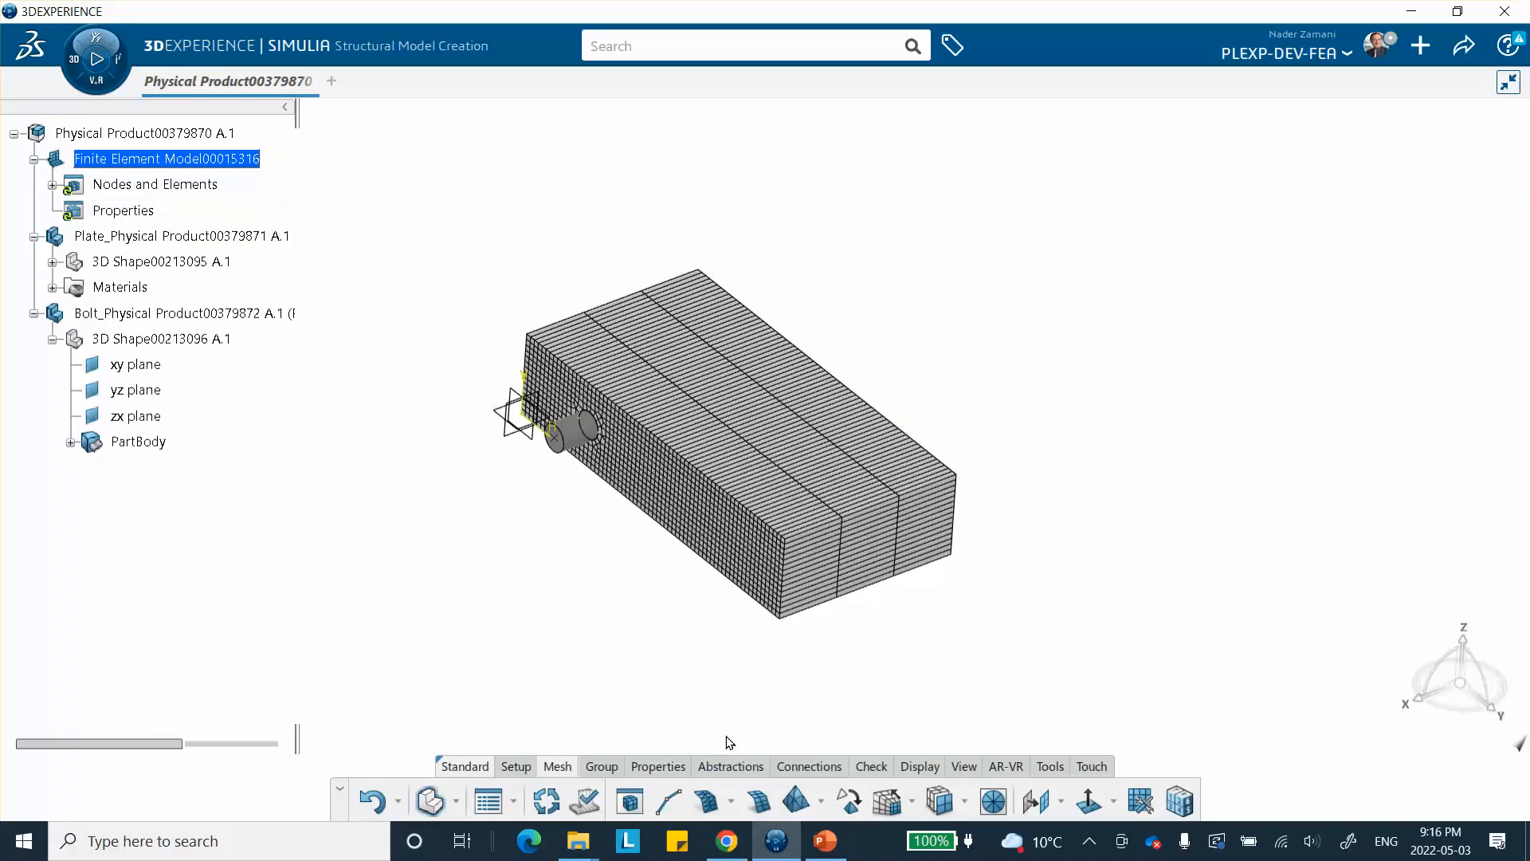
- Assign a solid section to the plate's PartBody
left_click(657, 766)
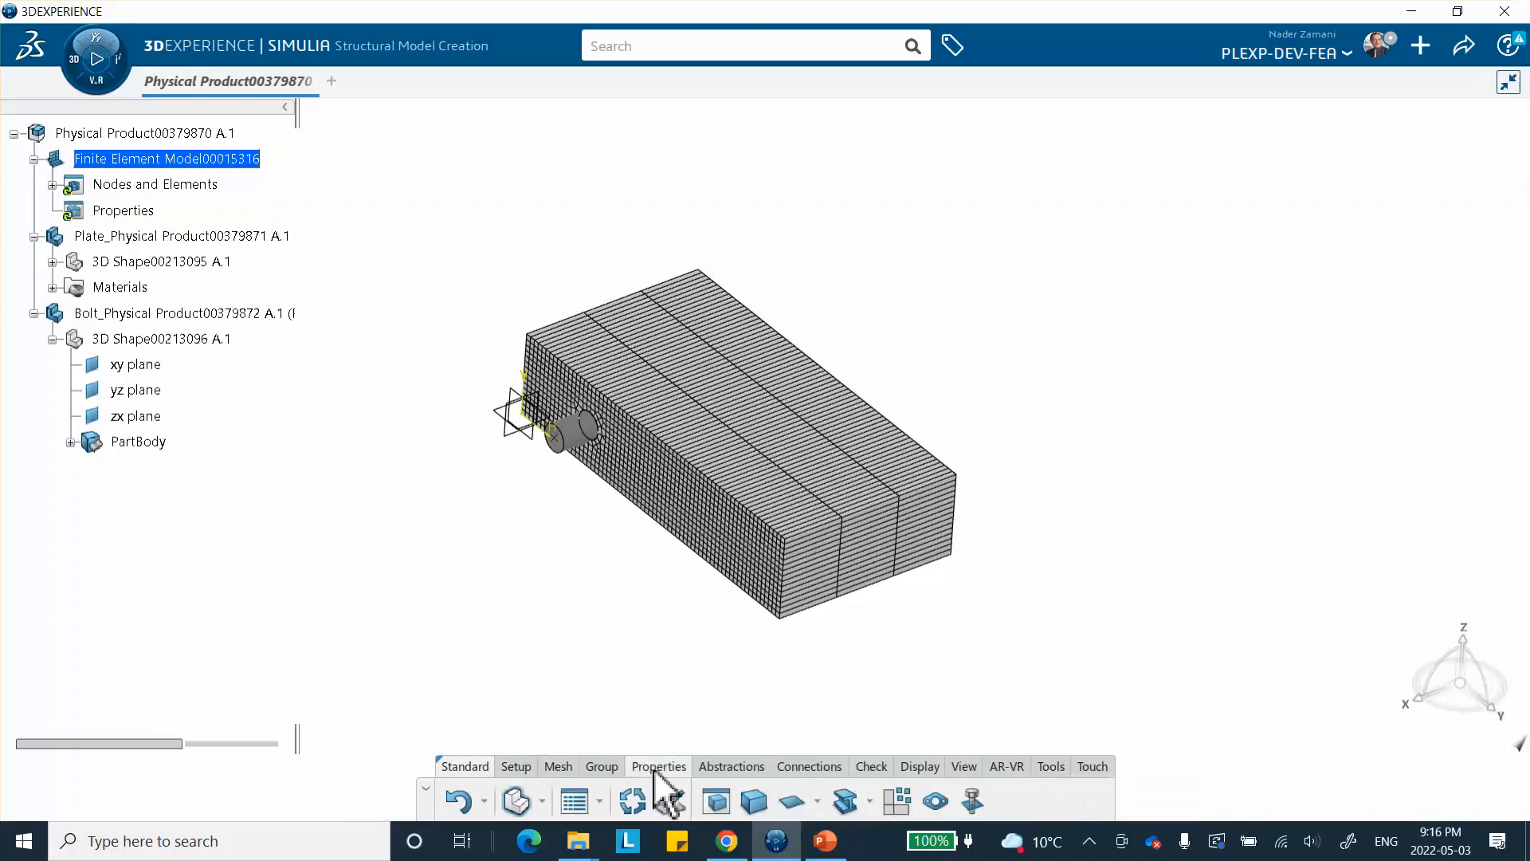
left_click(754, 801)
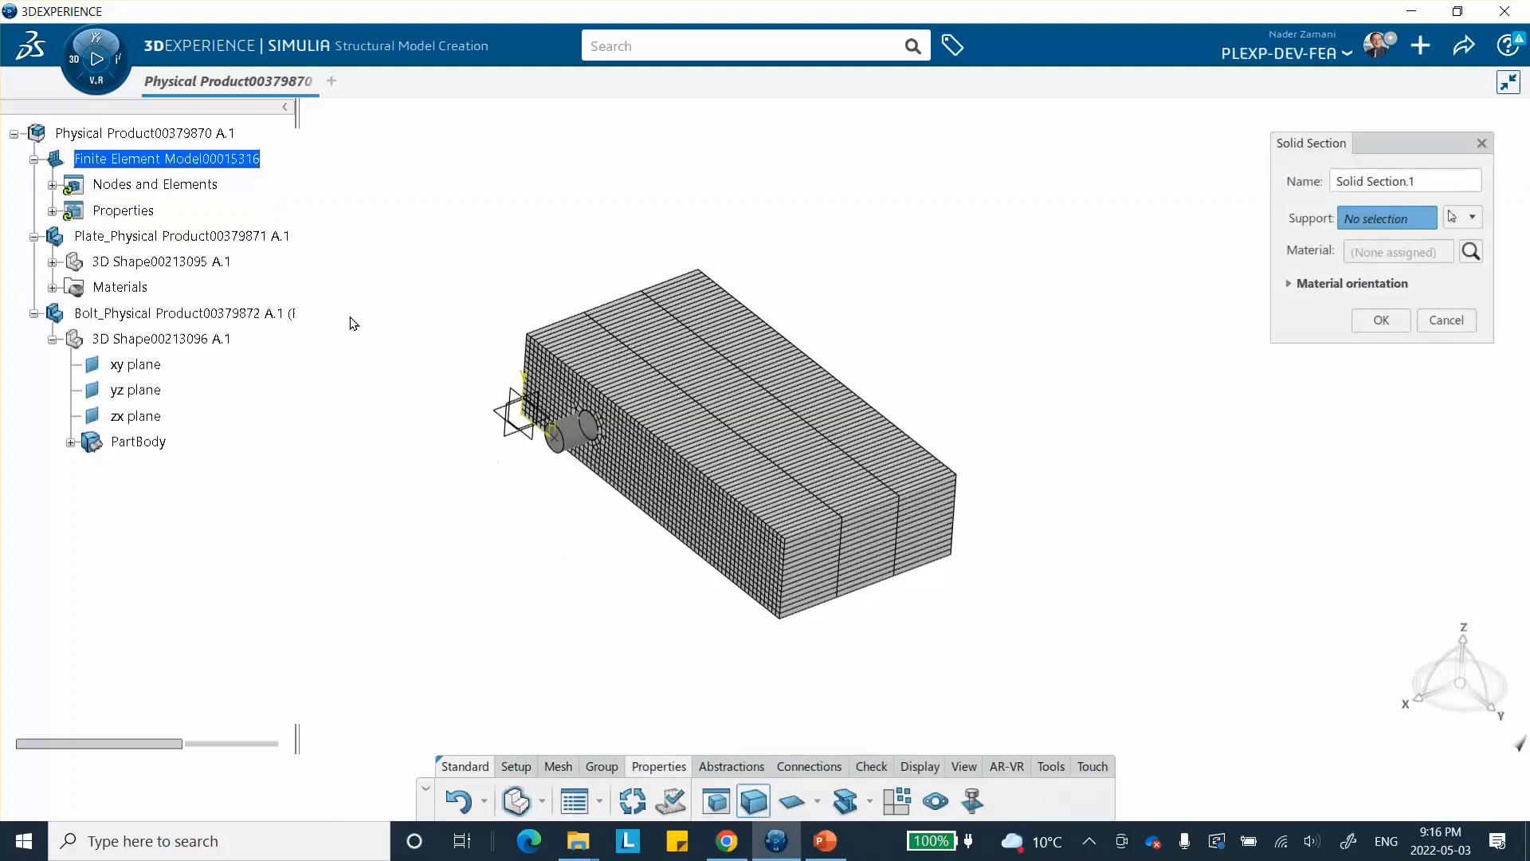
left_click(52, 262)
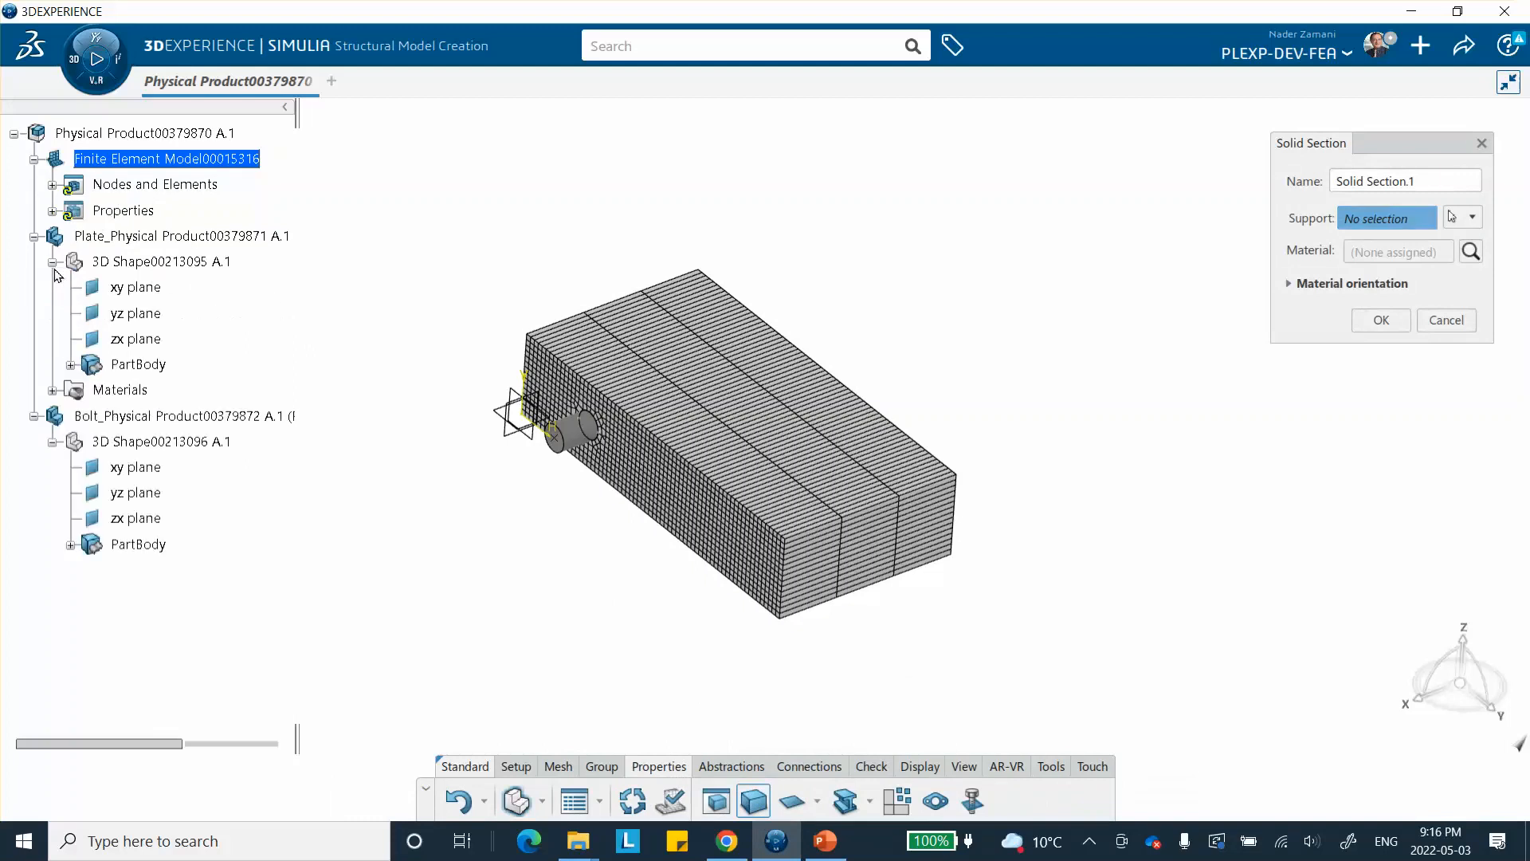
left_click(137, 364)
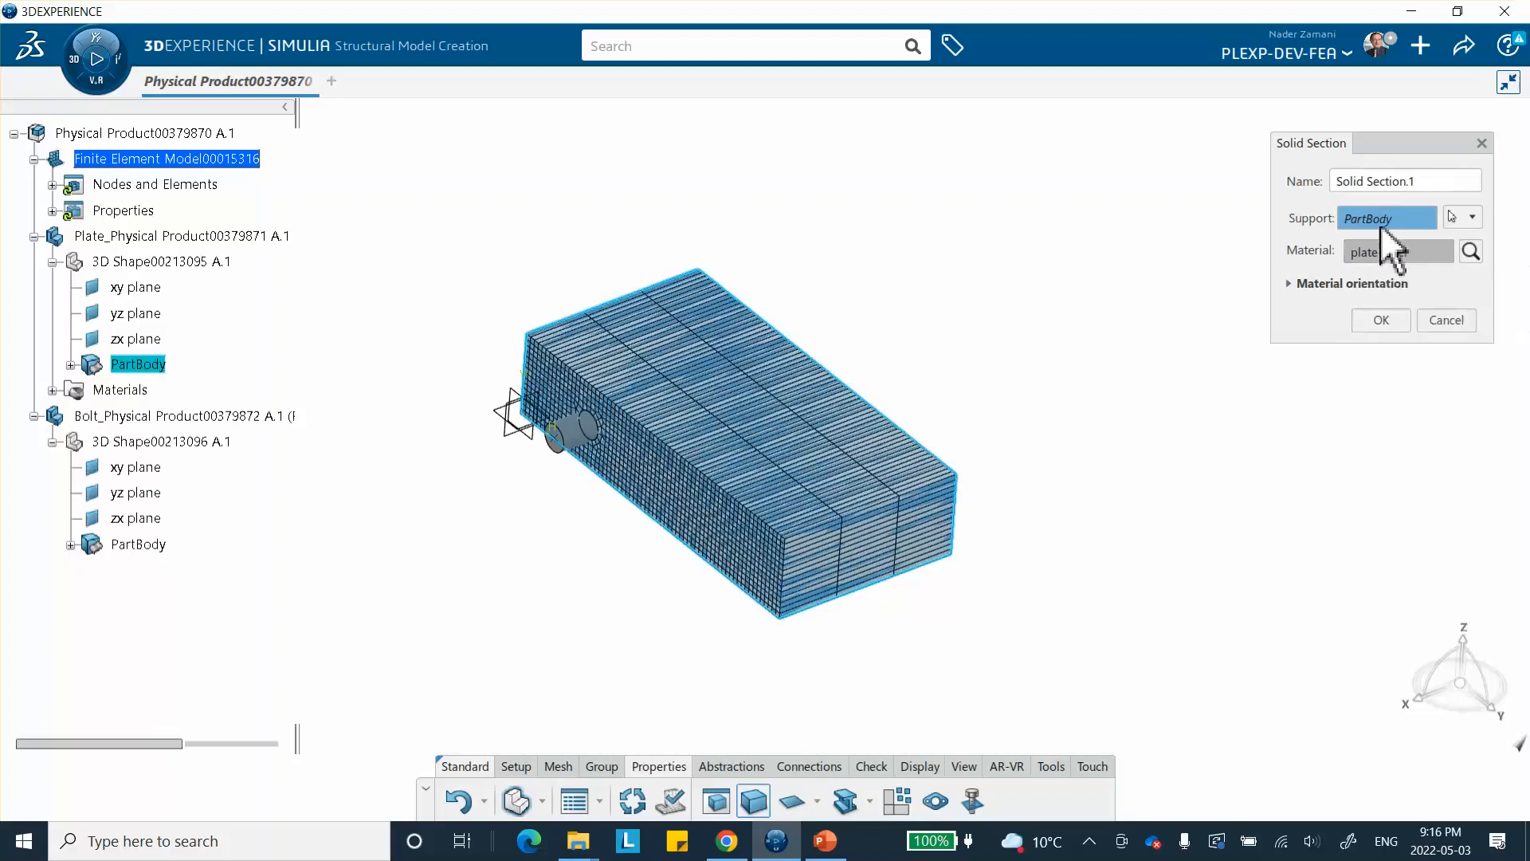
left_click(1382, 319)
middle_click_drag(916, 273, 890, 229)
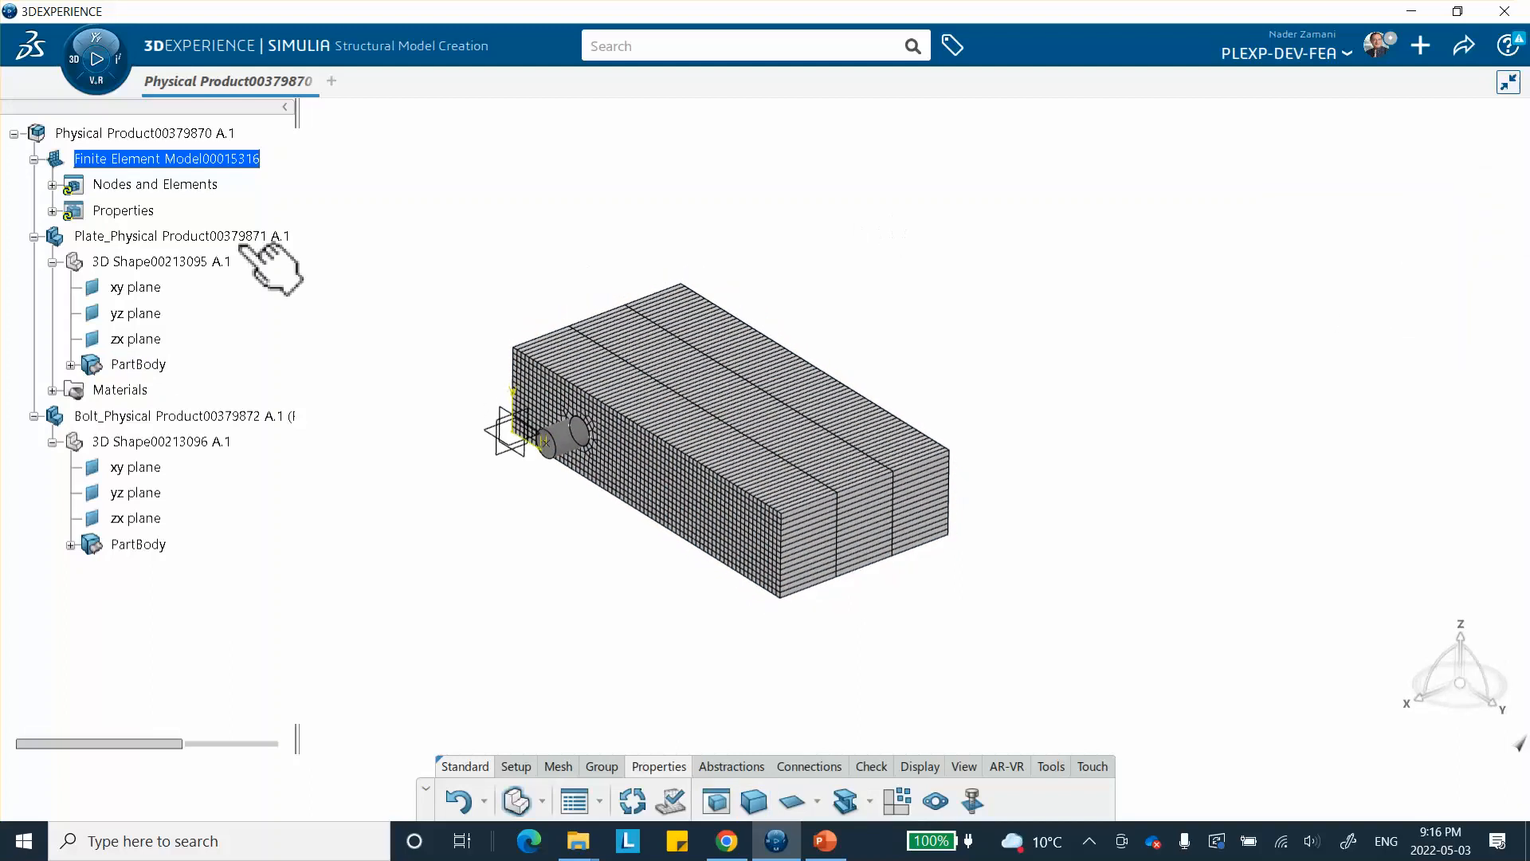
- Define an analytical rigid surface on the bolt's Extrude.1 surface, with Point.1 as its reference point
left_click(745, 768)
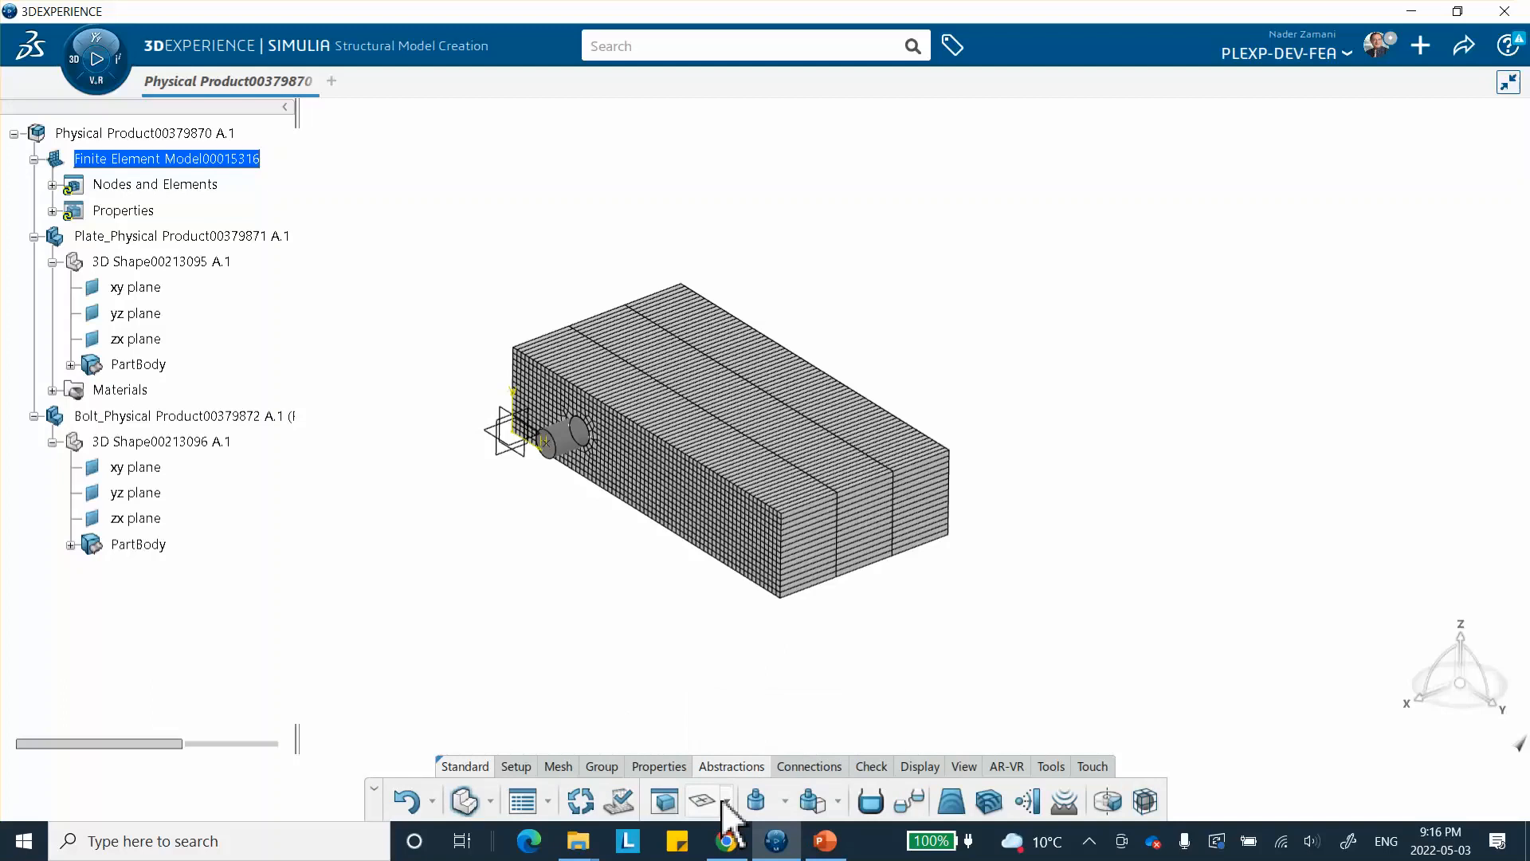
left_click(724, 801)
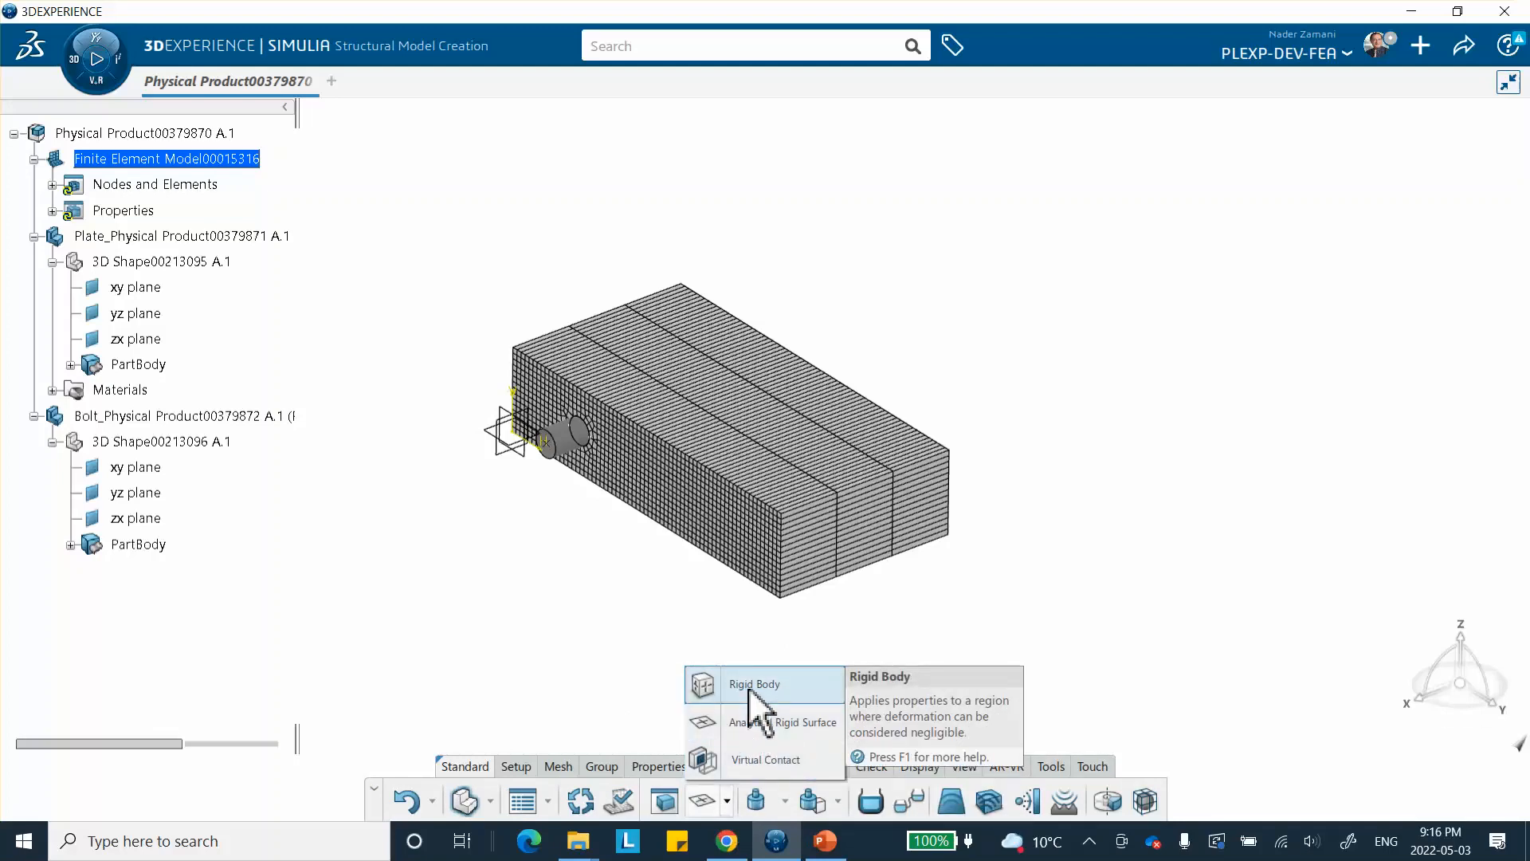
left_click(755, 728)
middle_click_drag(652, 645, 985, 471)
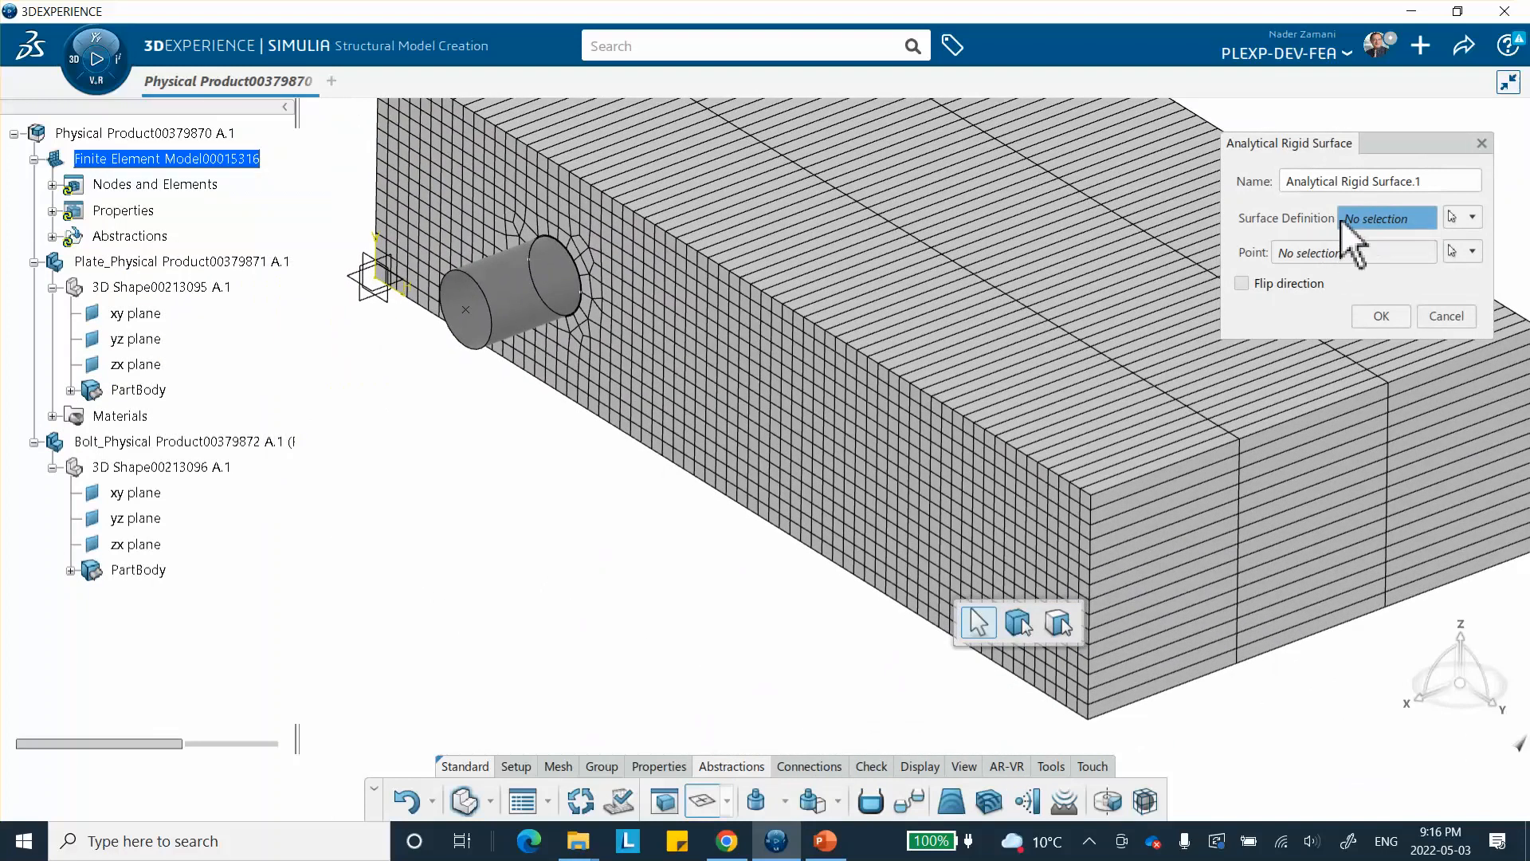
left_click(533, 293)
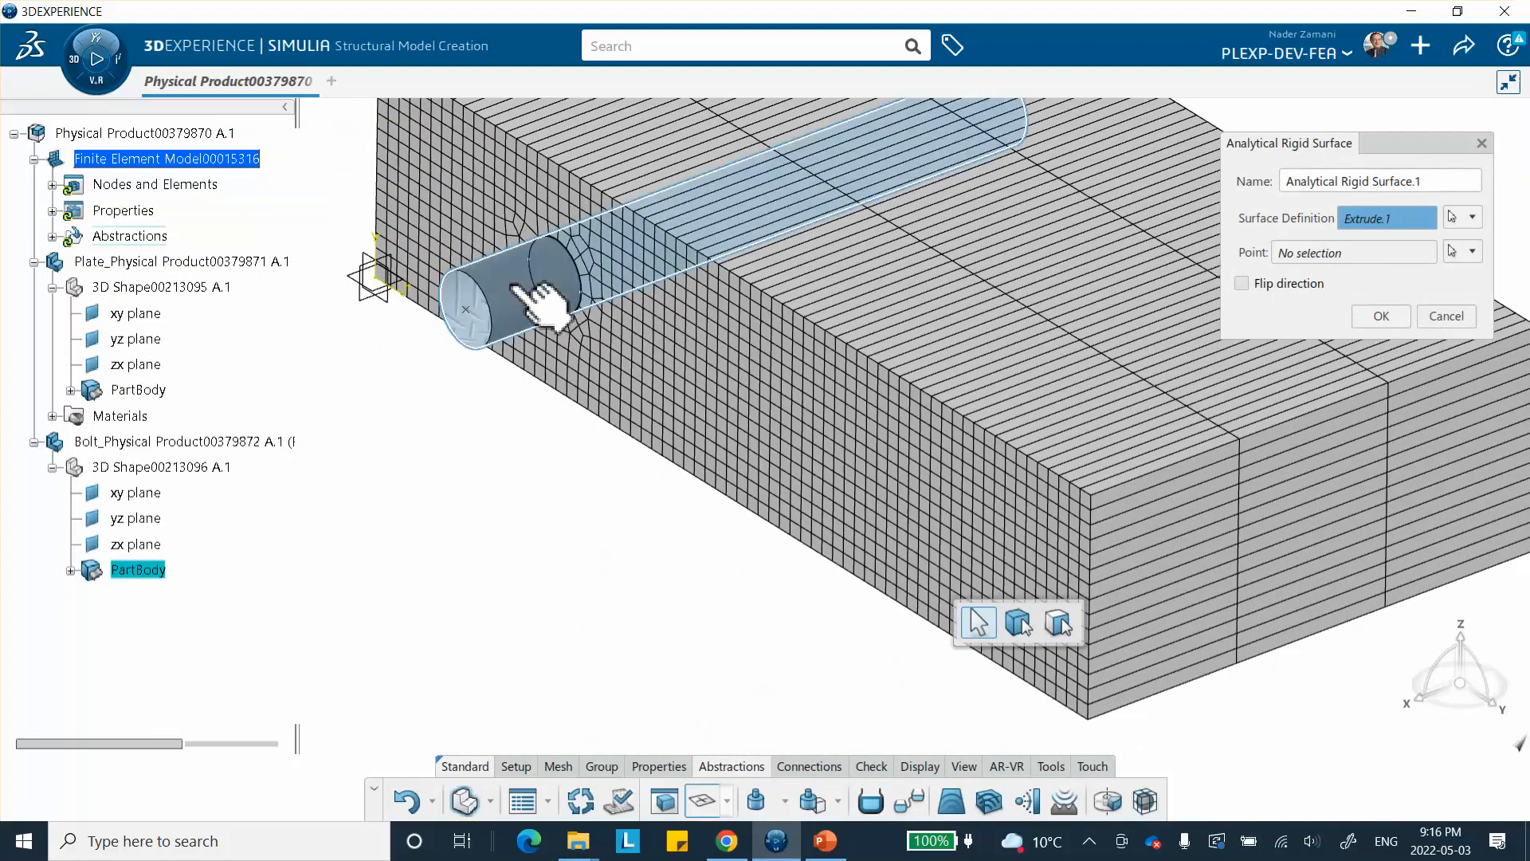
left_click(1348, 253)
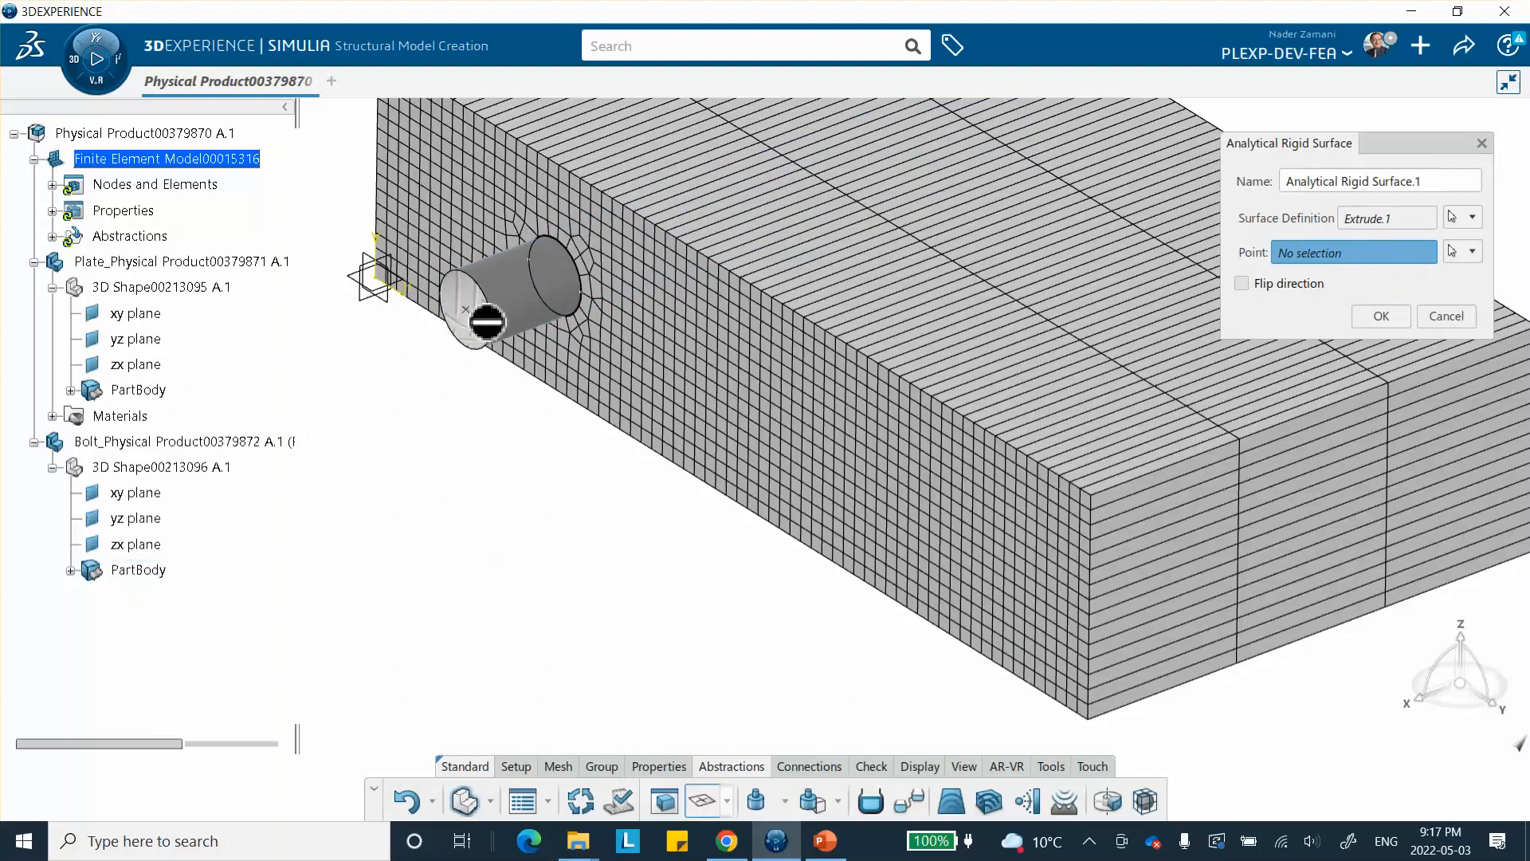
left_click(70, 570)
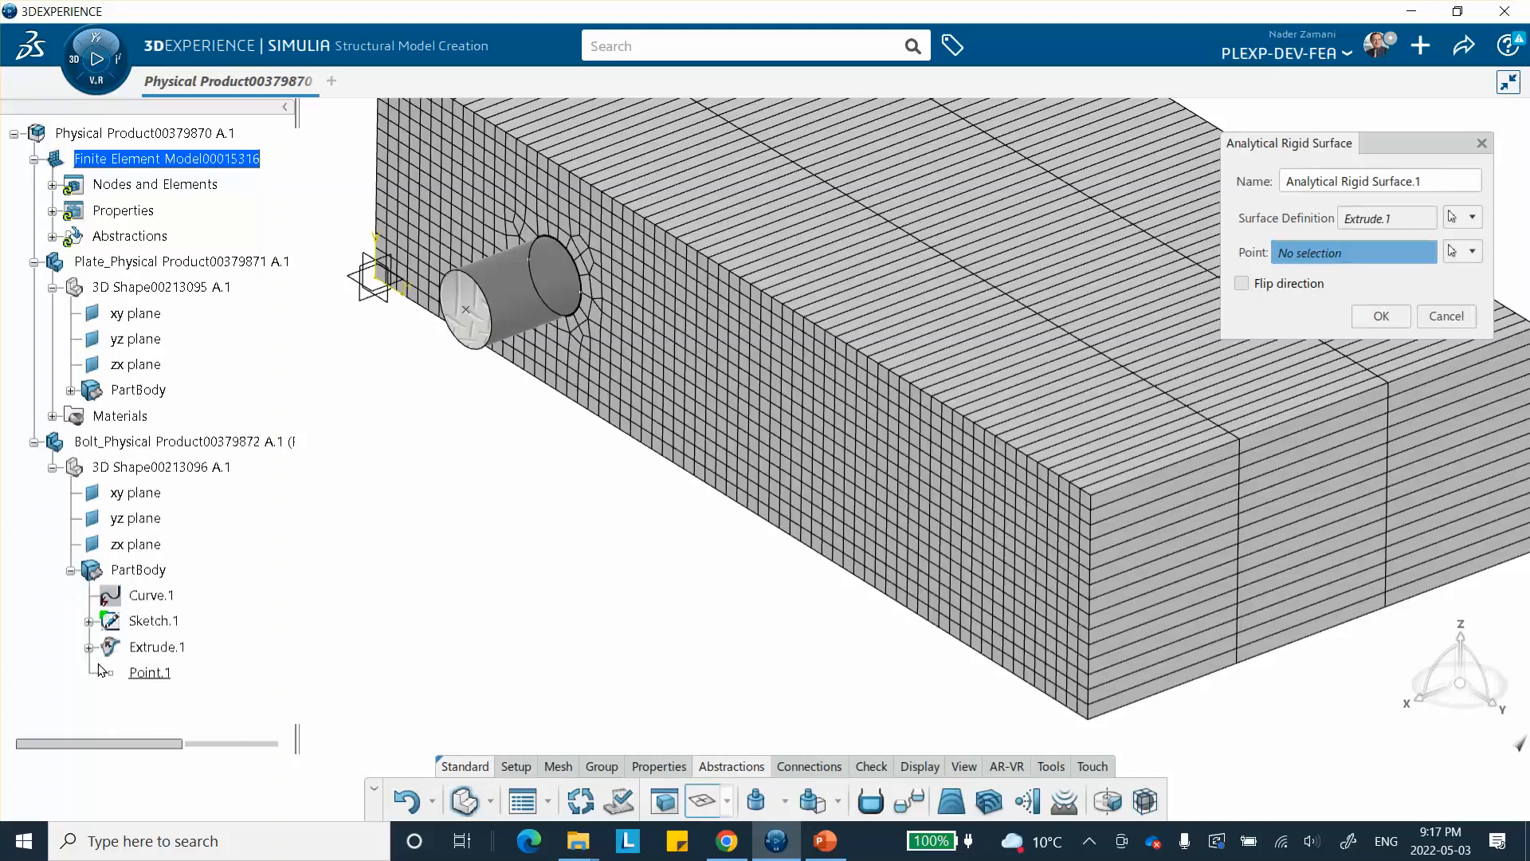
left_click(149, 672)
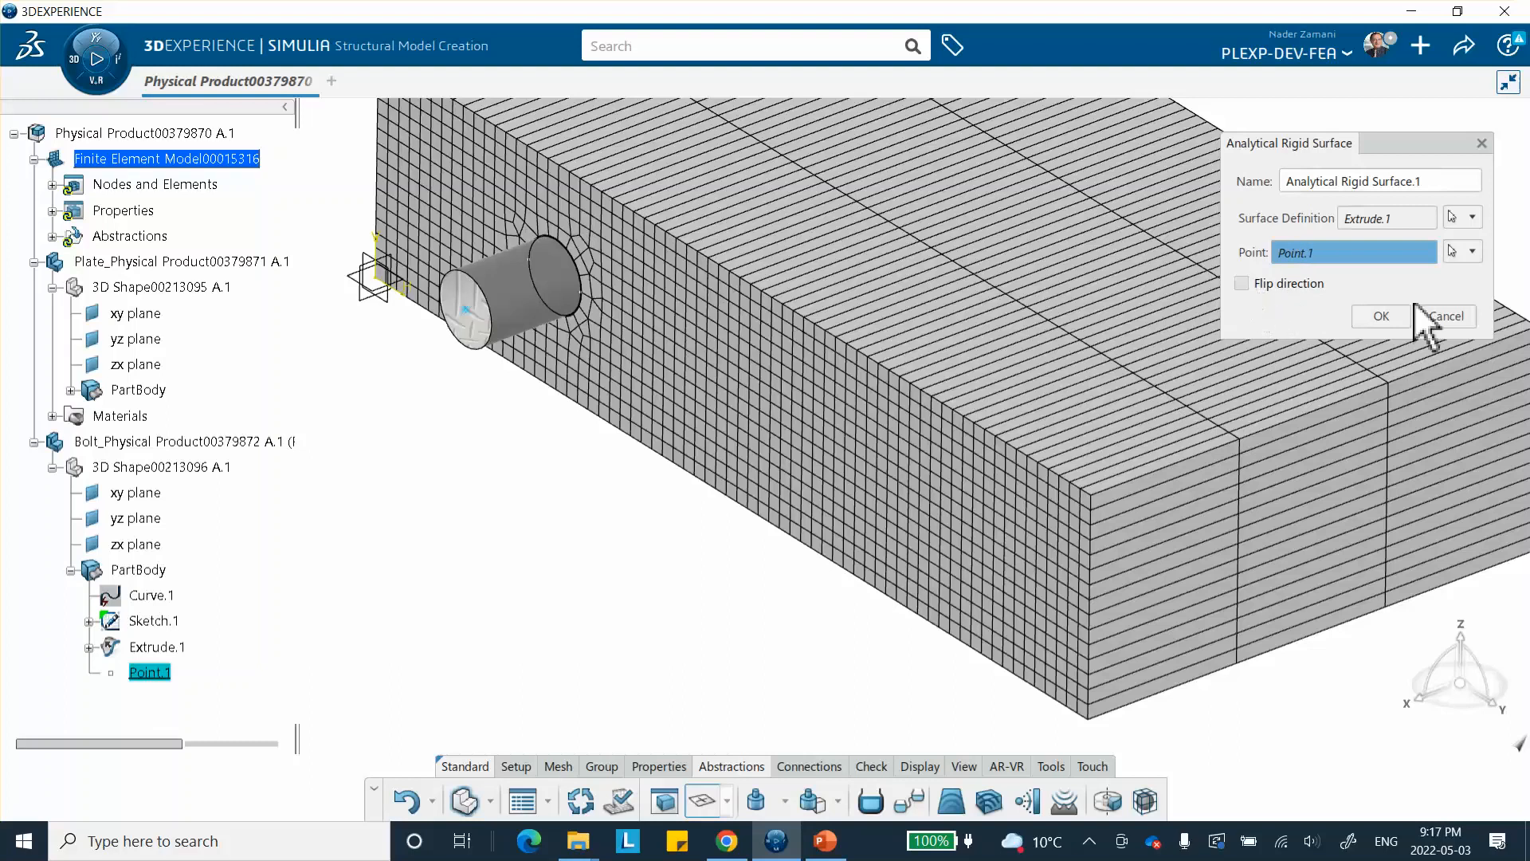
left_click(1381, 316)
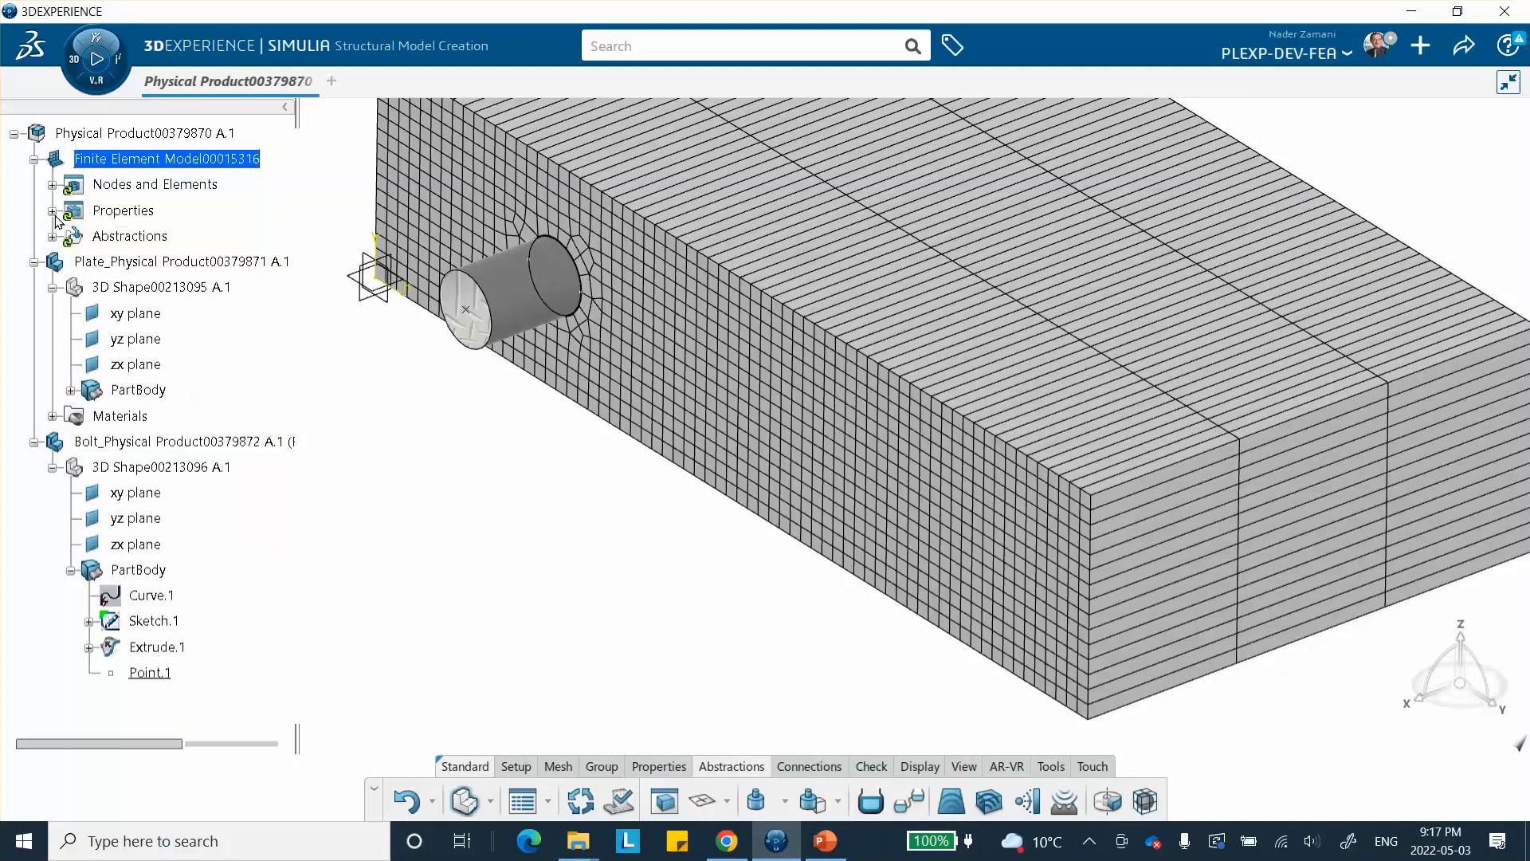
- Check the finite element model's mesh and abstraction entries, and save the model to the platform
left_click(52, 185)
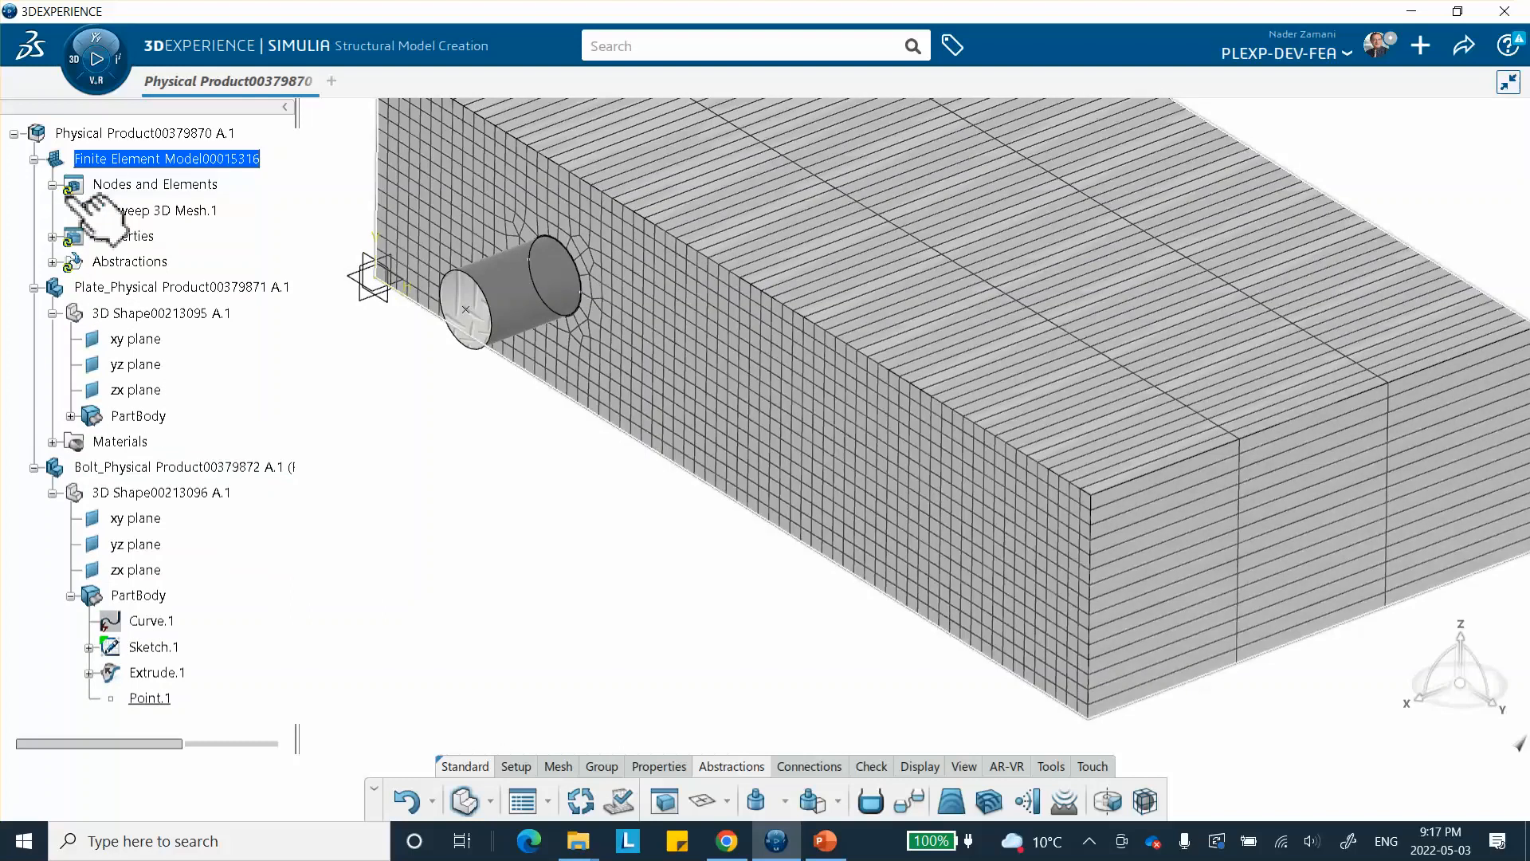
left_click(52, 186)
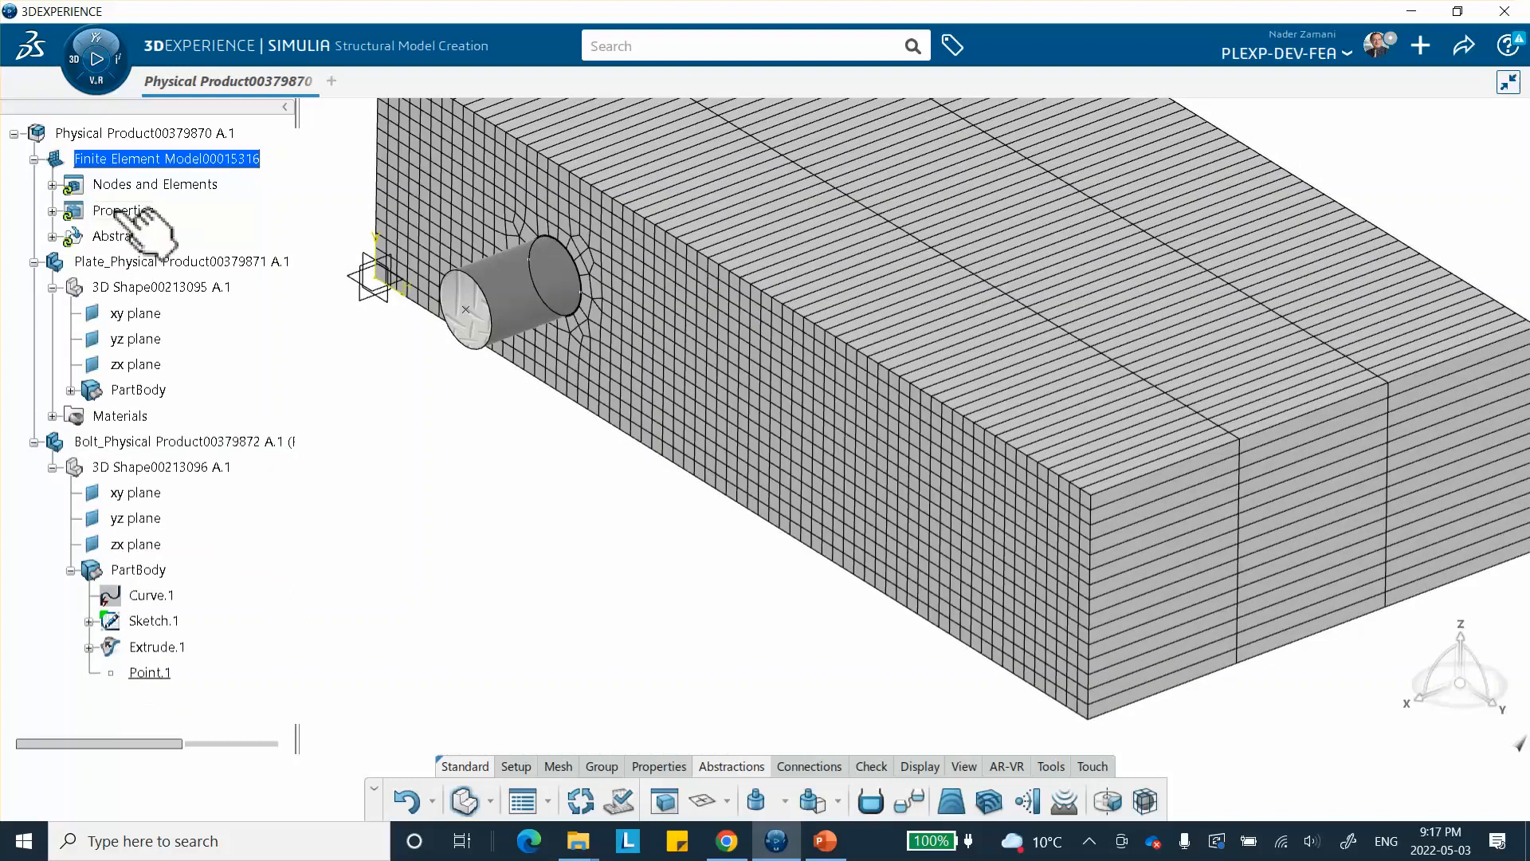
left_click(51, 237)
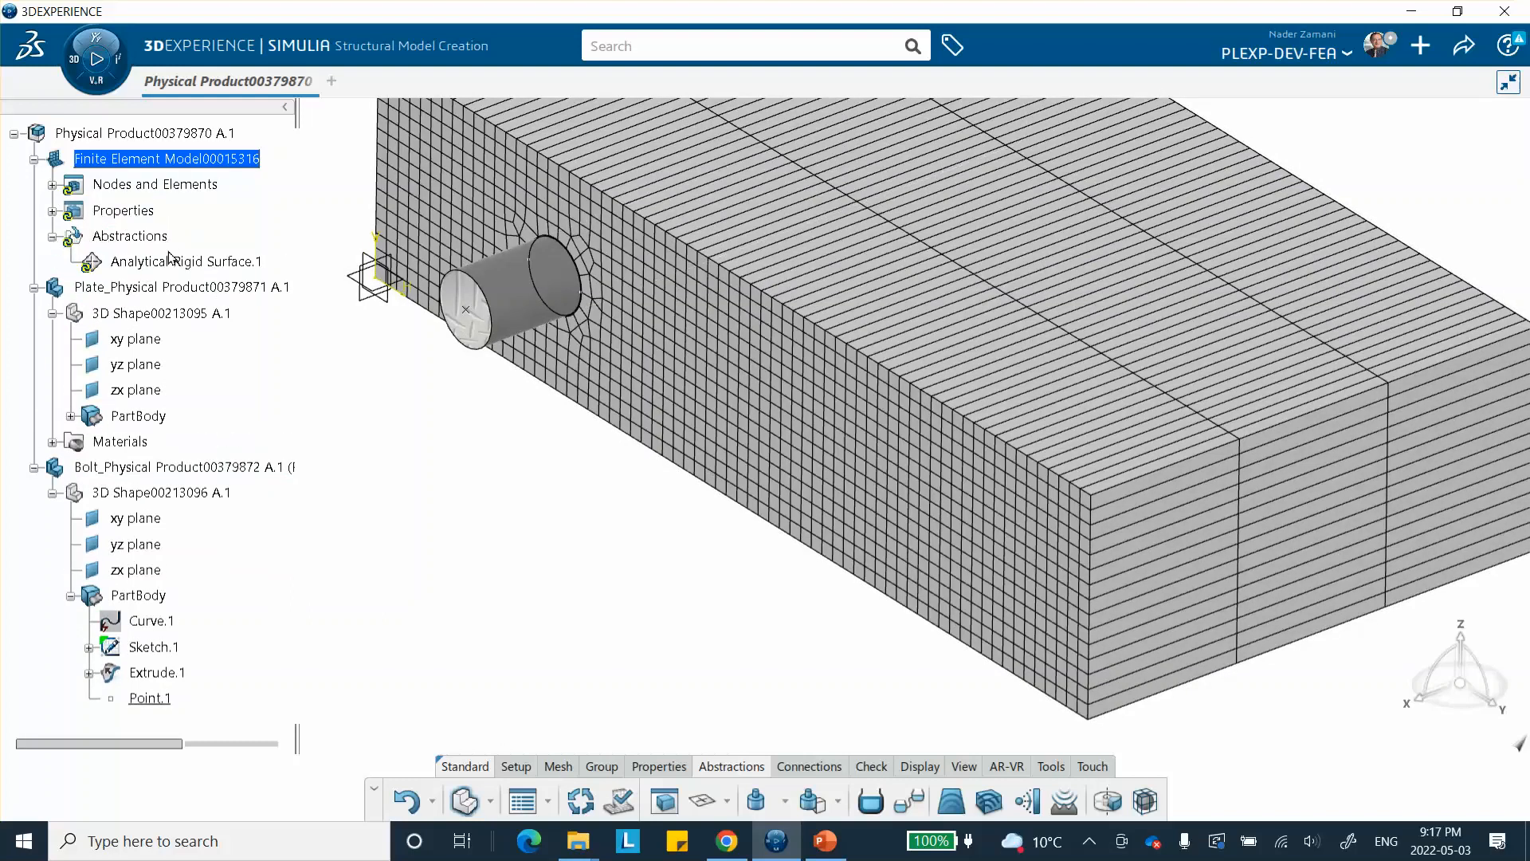
left_click(52, 237)
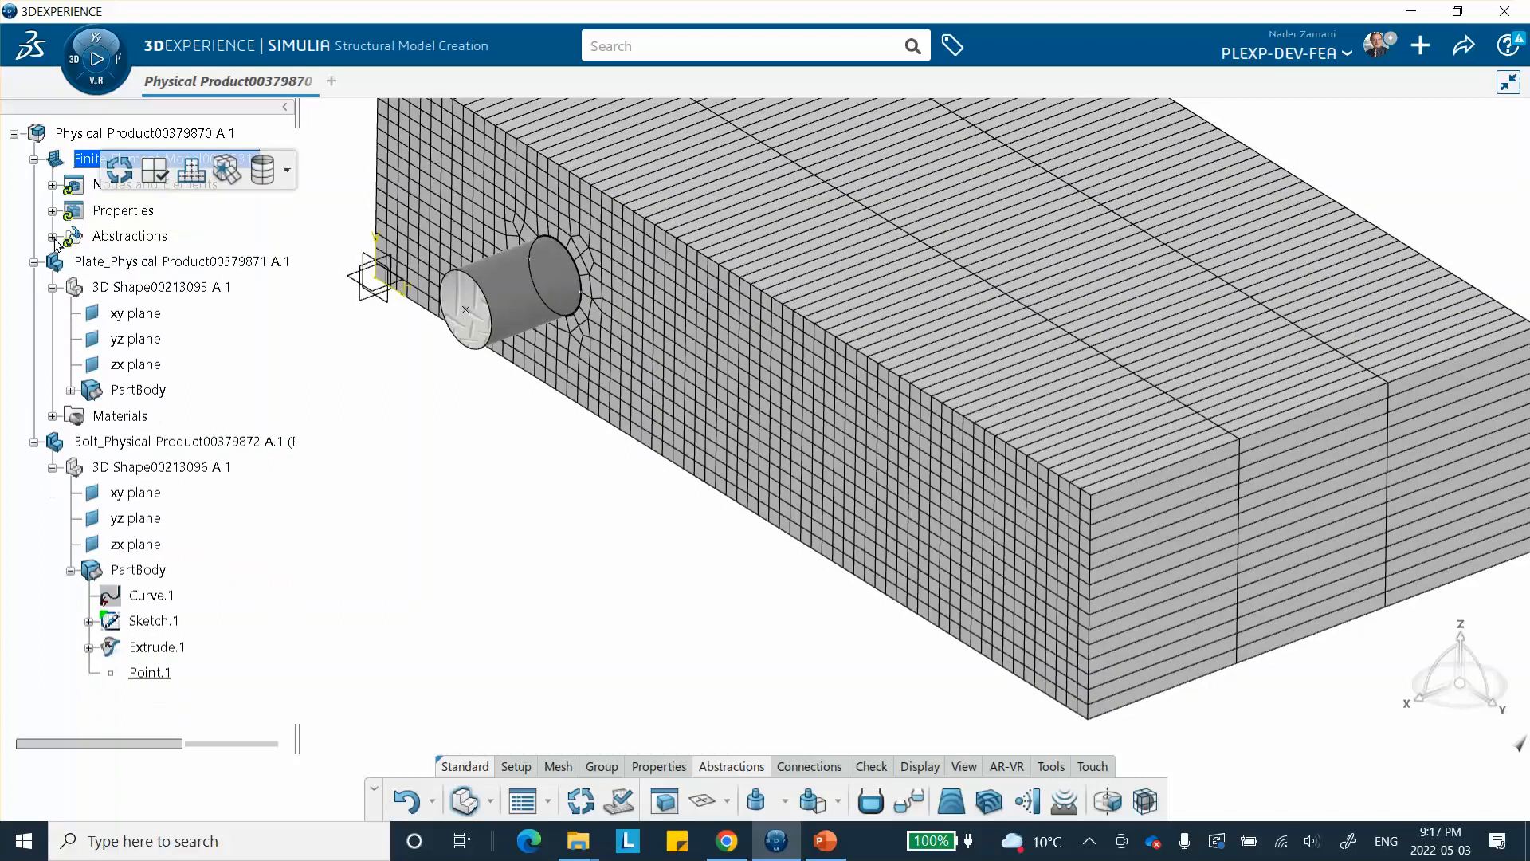
left_click(1458, 47)
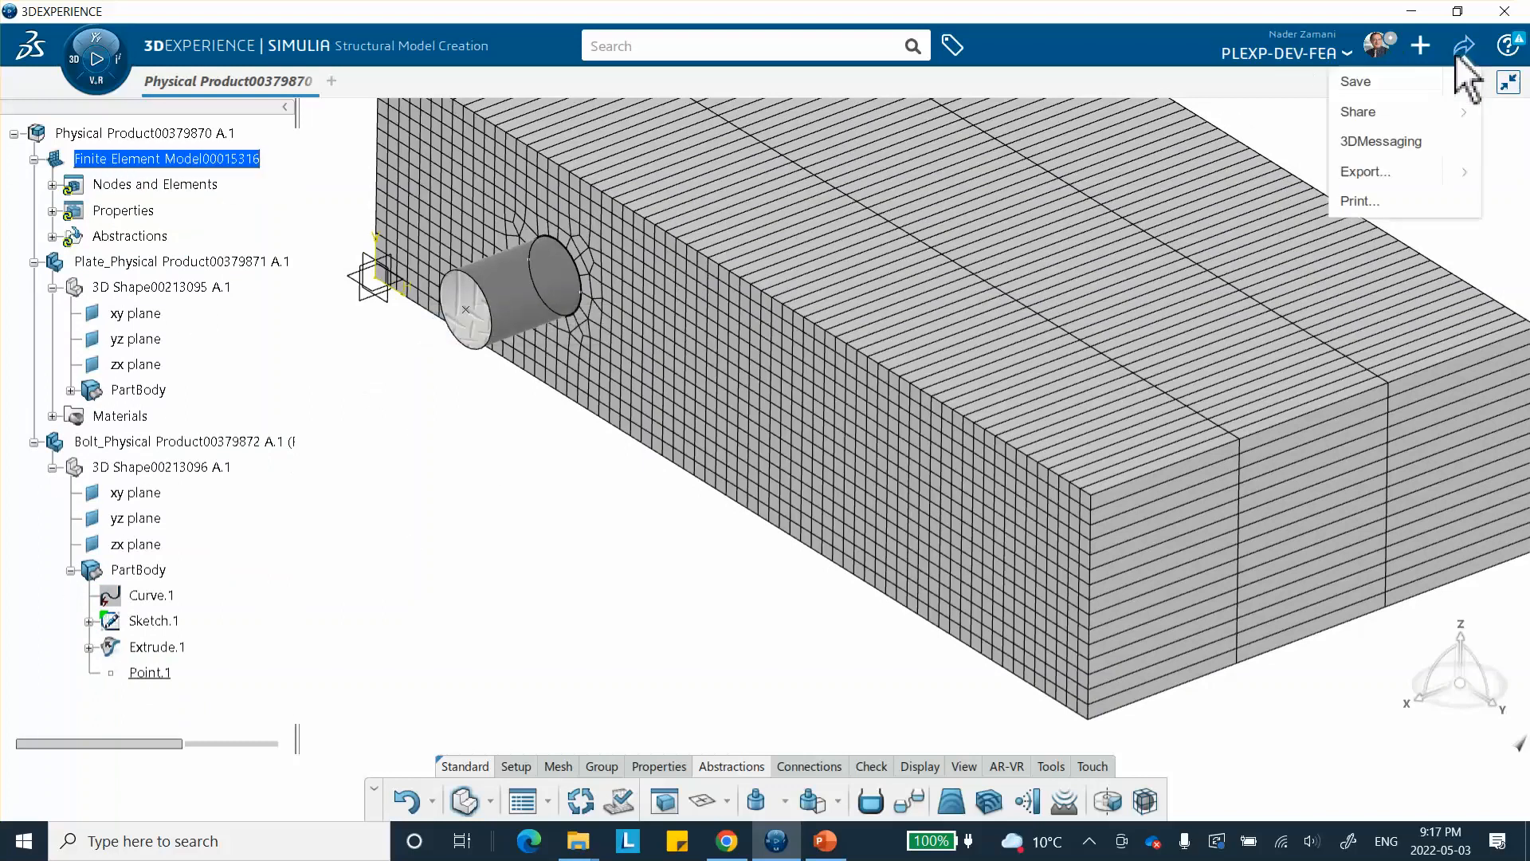
left_click(1354, 81)
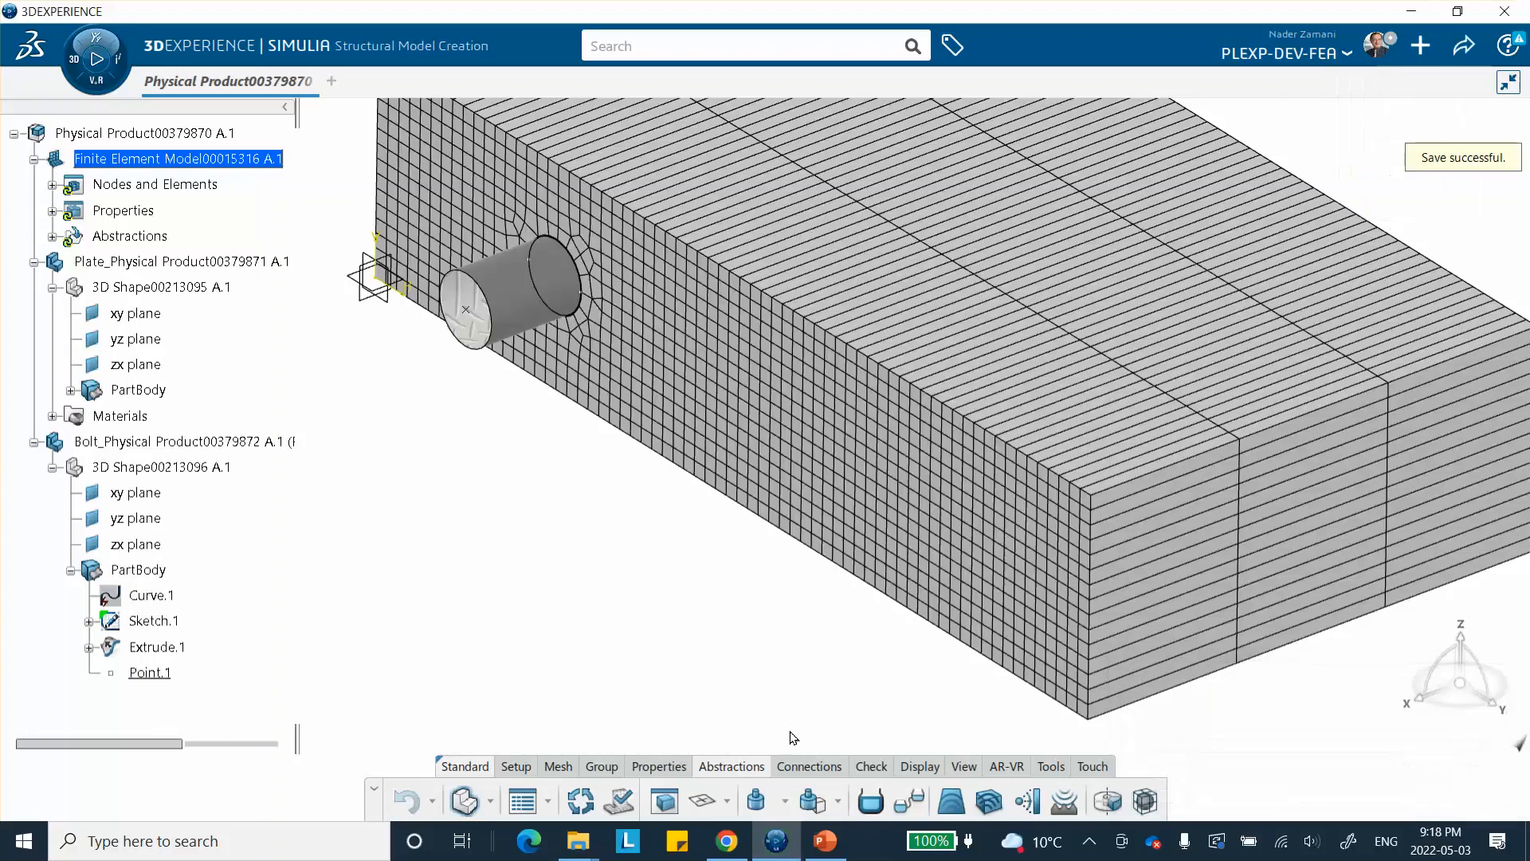
- Create a structural physics simulation in Structural Scenario Creation, using Finite Element Model00015316 A.1 for the analysis case
scroll(597, 558, "down", 5)
middle_click_drag(656, 656, 674, 665)
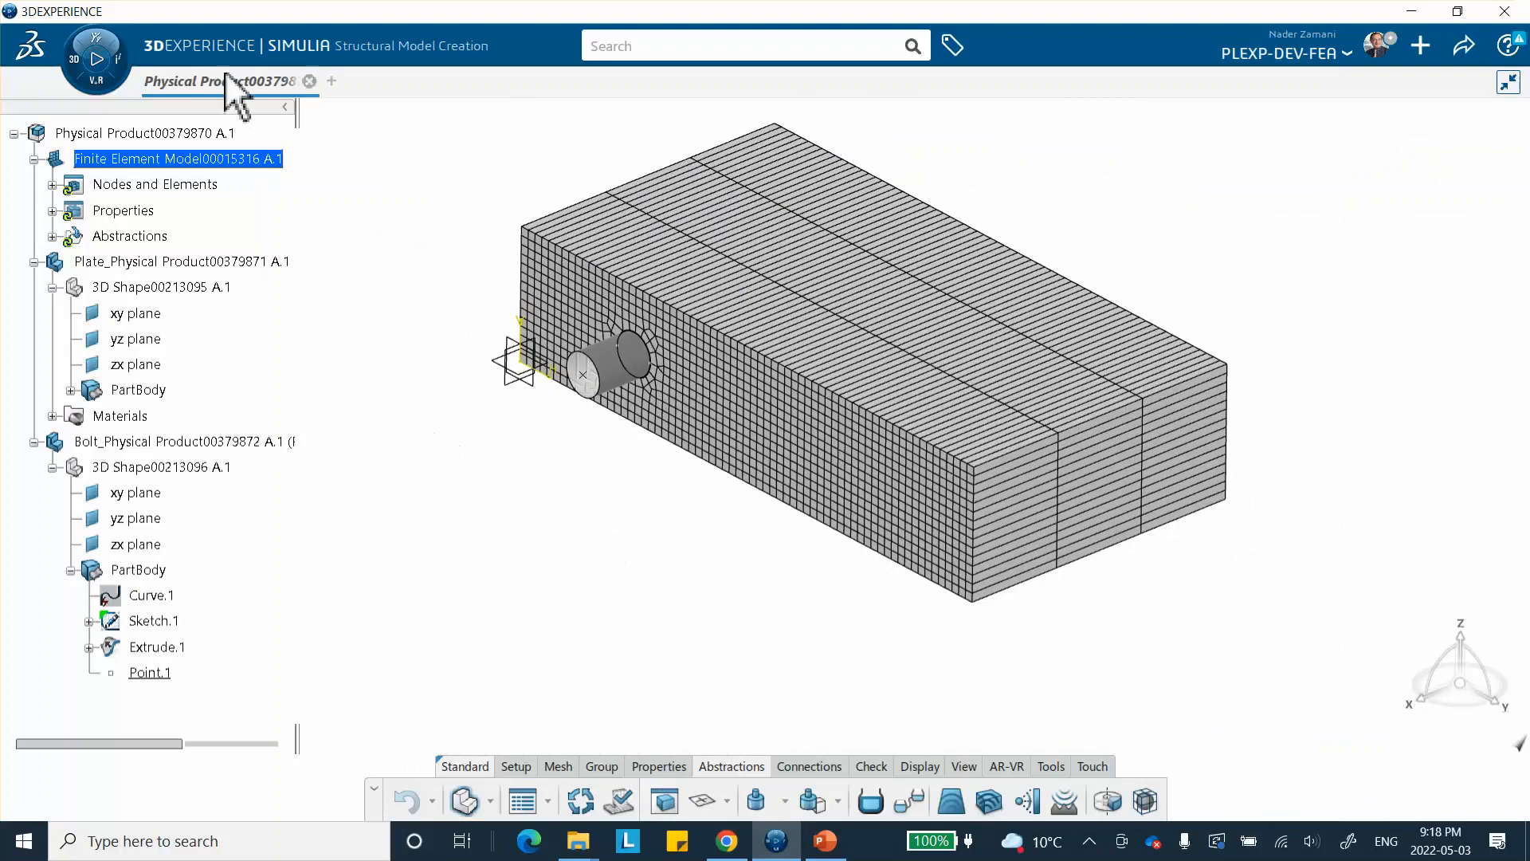
left_click(74, 59)
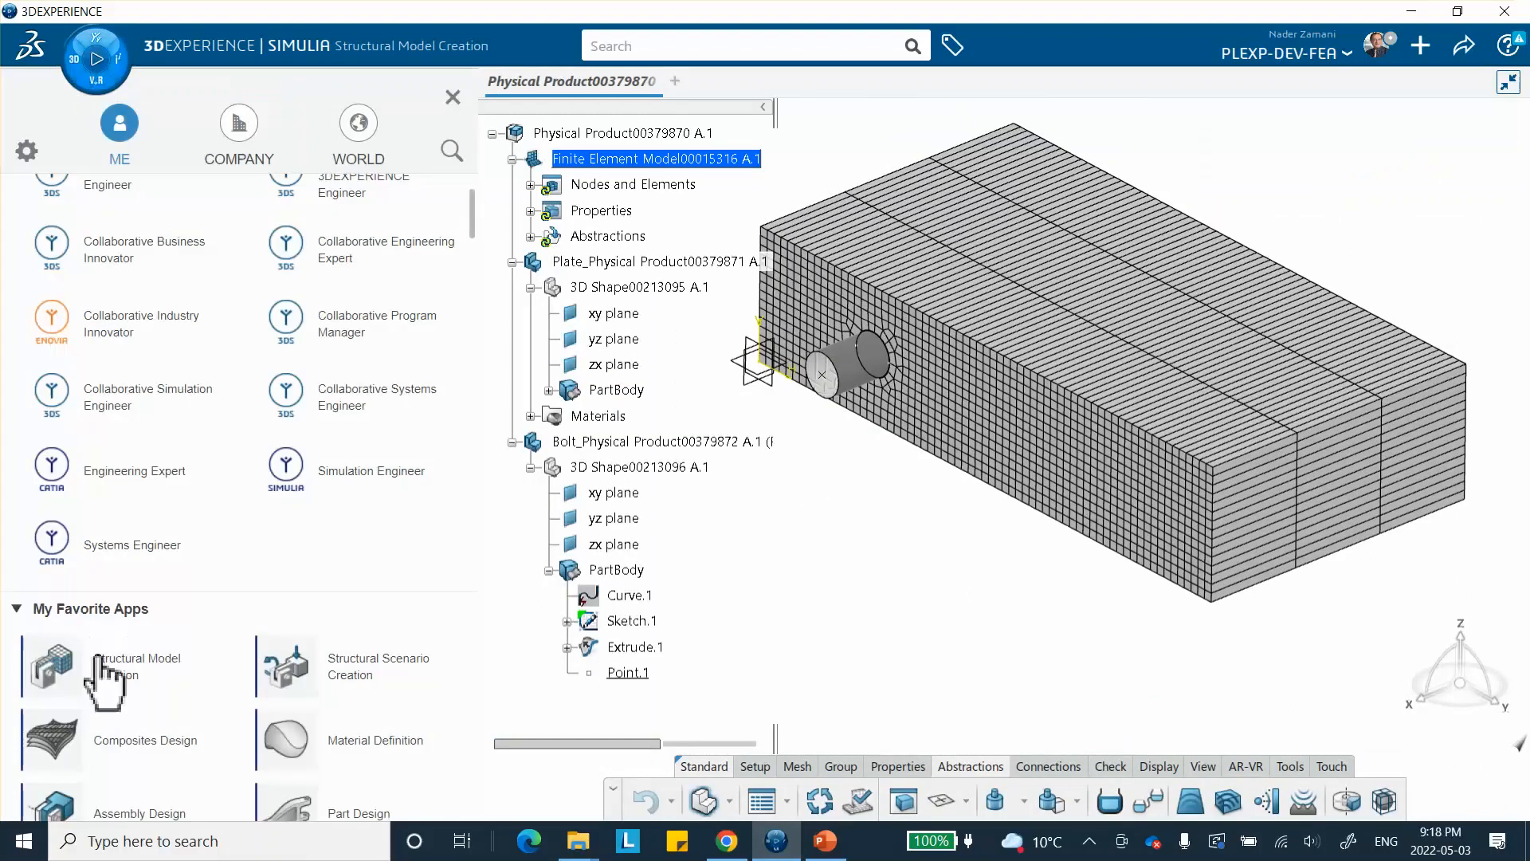
left_click(383, 674)
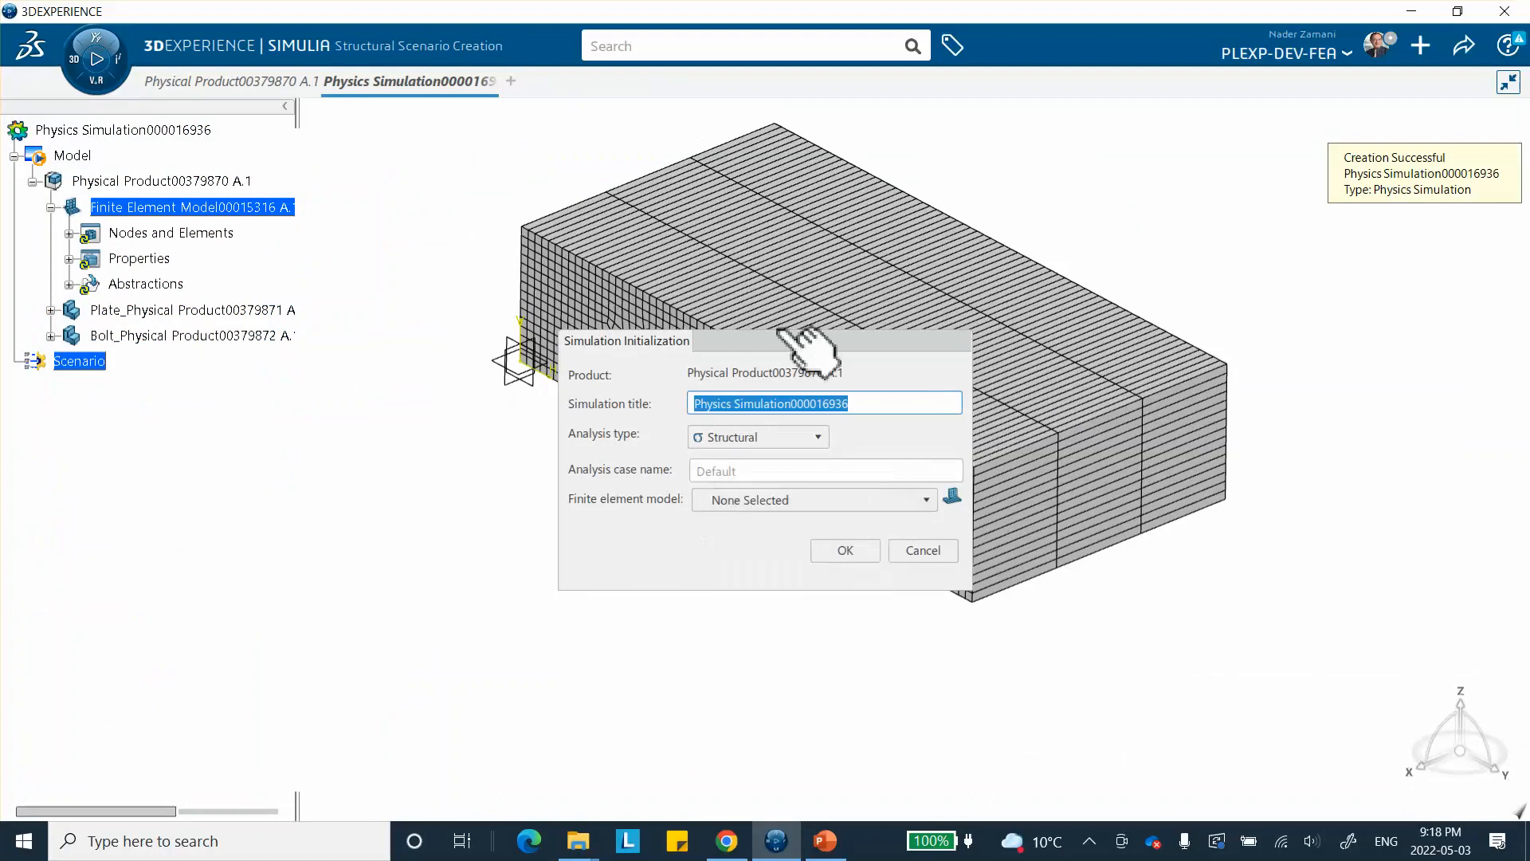
left_click(777, 500)
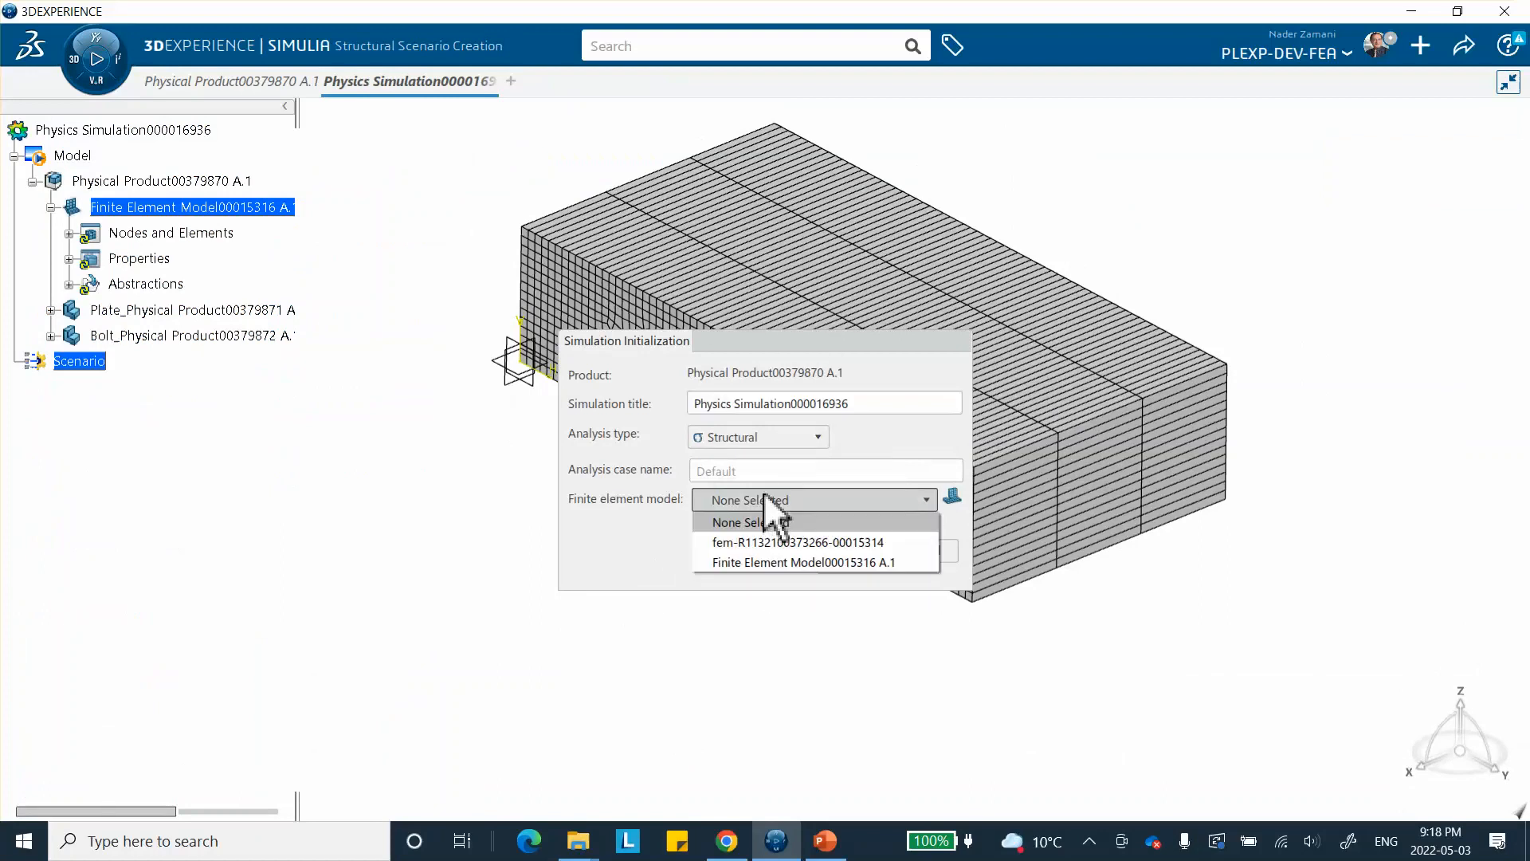
left_click(740, 561)
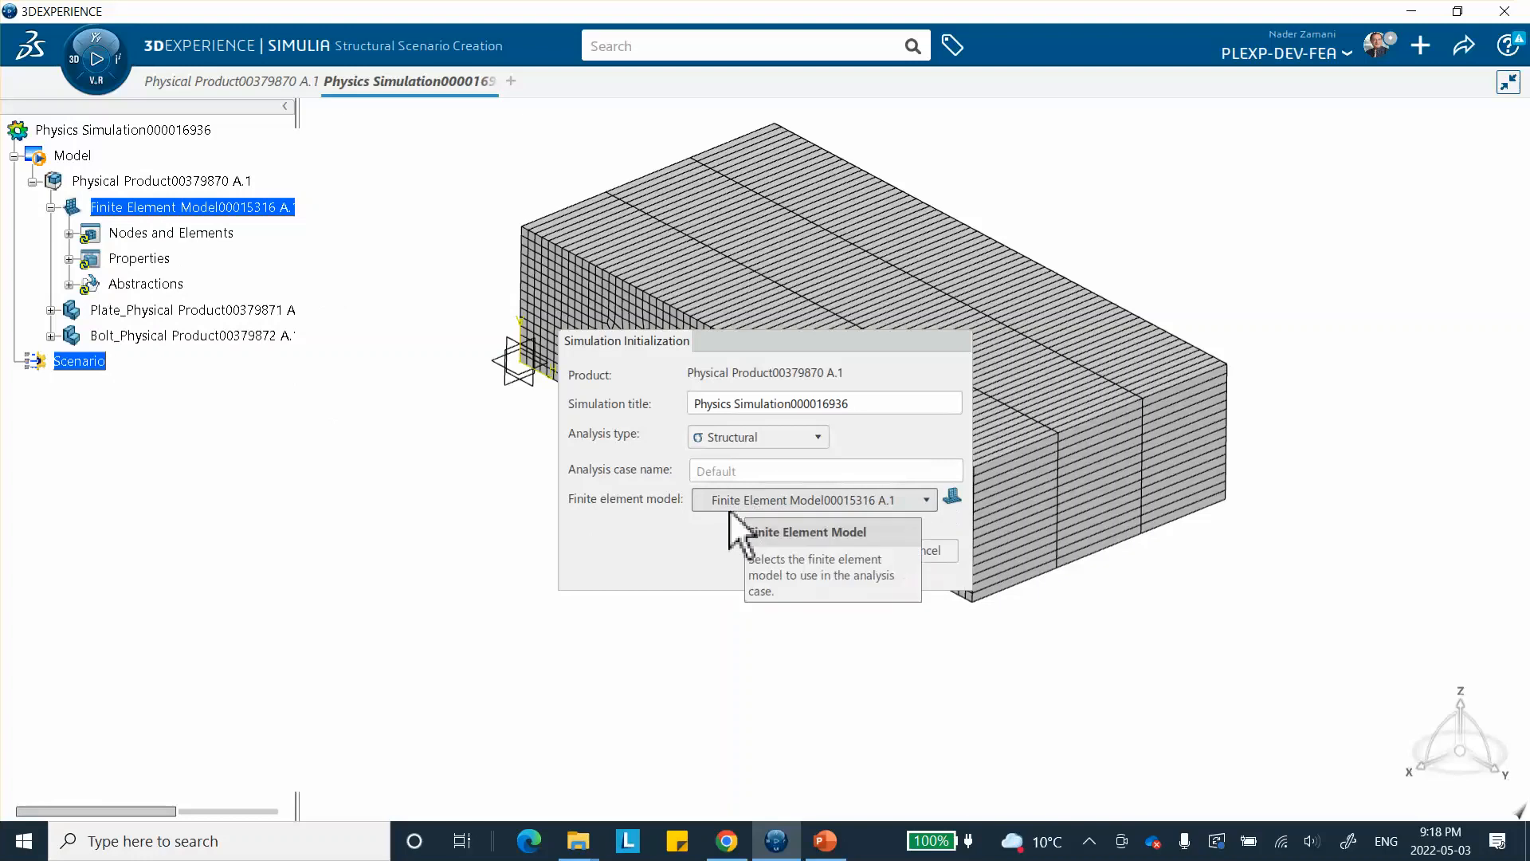
left_click(836, 549)
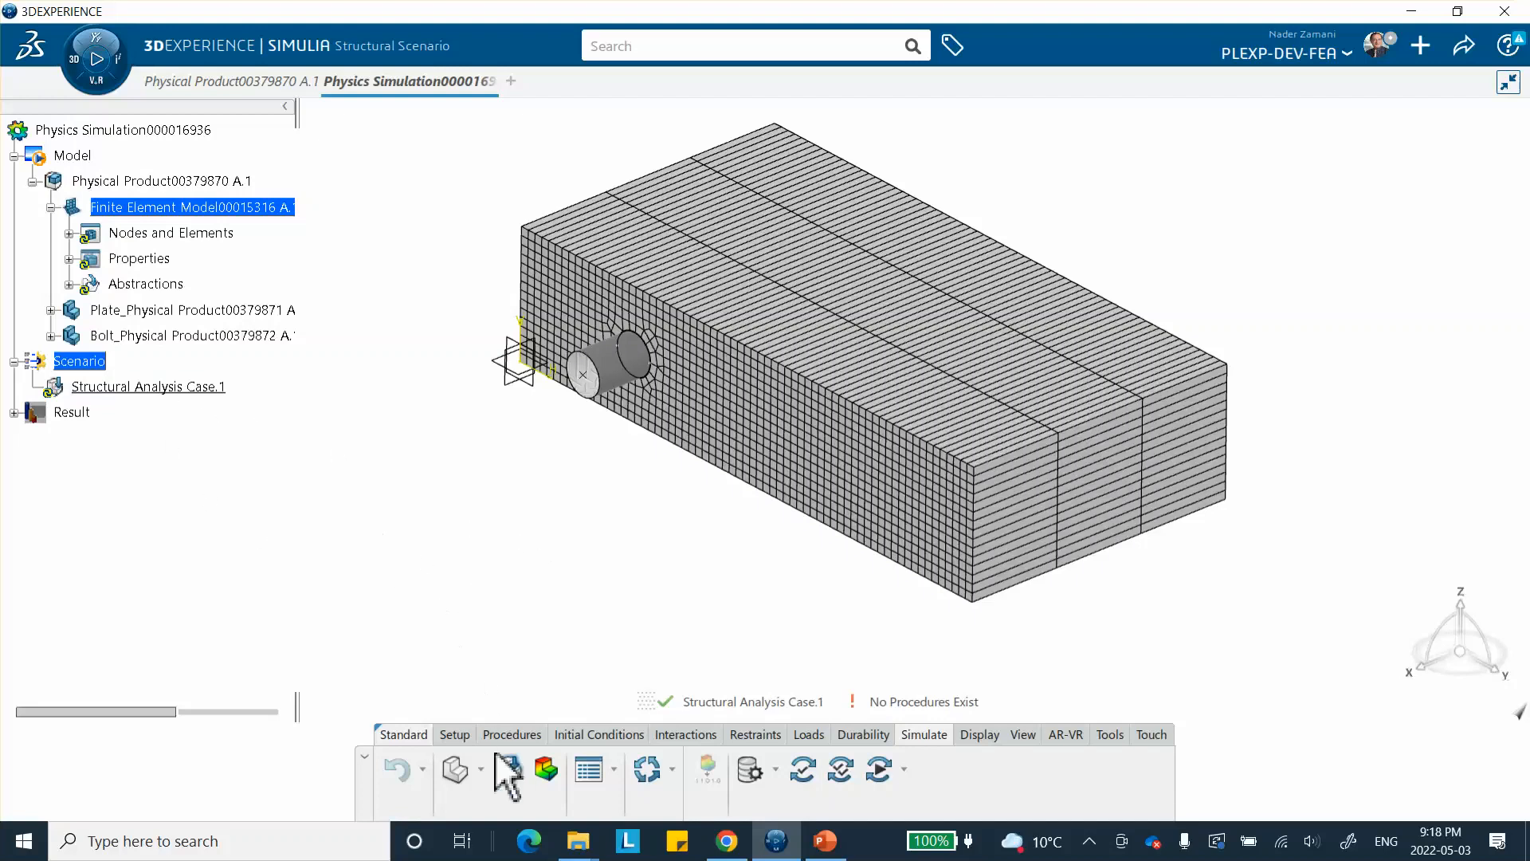
- Add a static step with an initial time increment of 0.01 s and a maximum time increment of 0.1 s
left_click(512, 734)
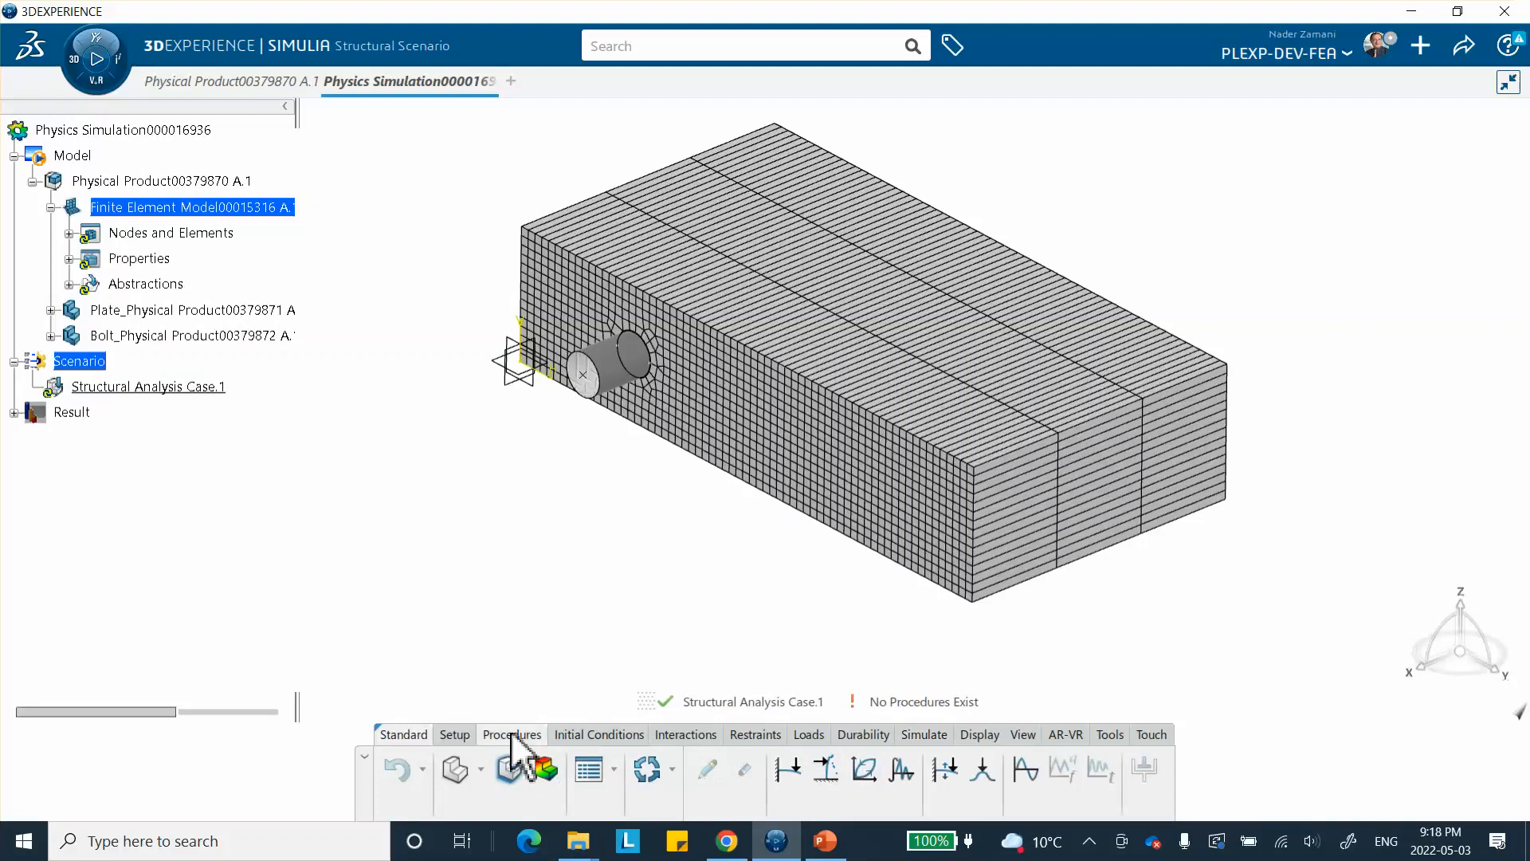
left_click(789, 769)
left_click(1423, 341)
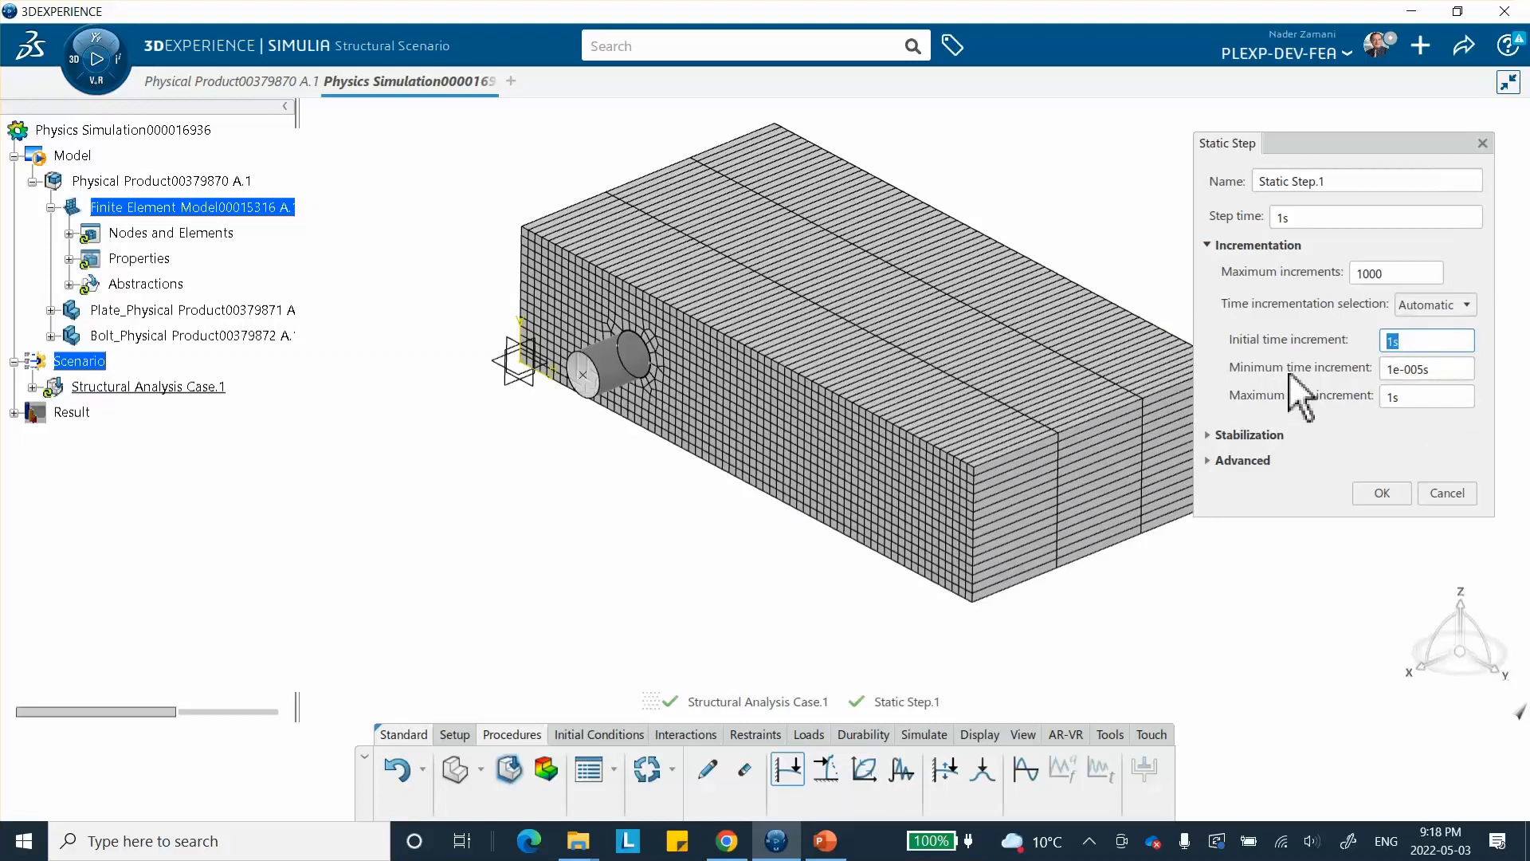
type(".01")
left_click(1427, 398)
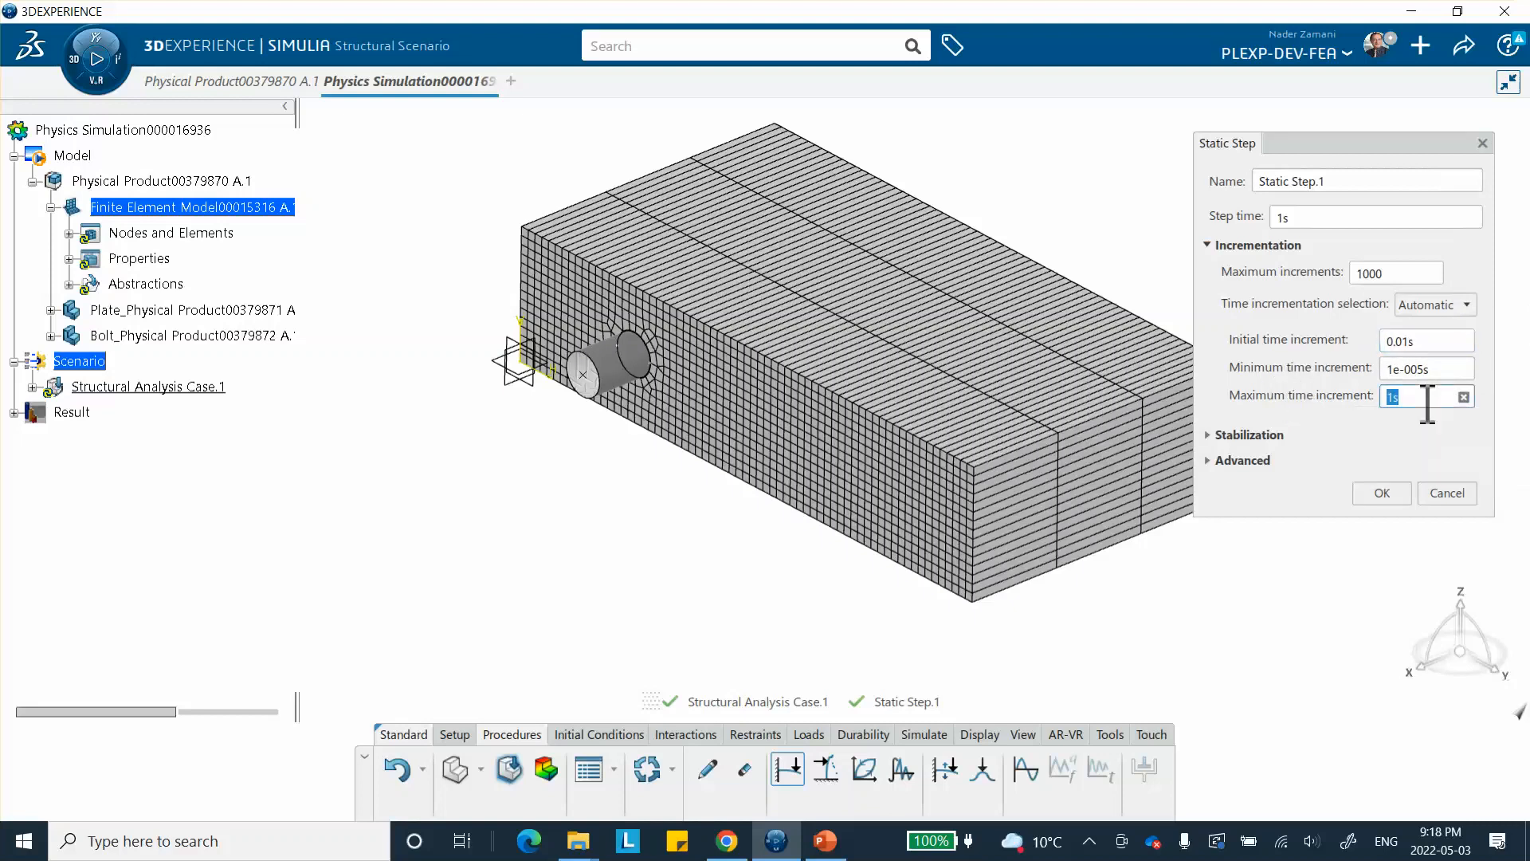
key("BackSpace")
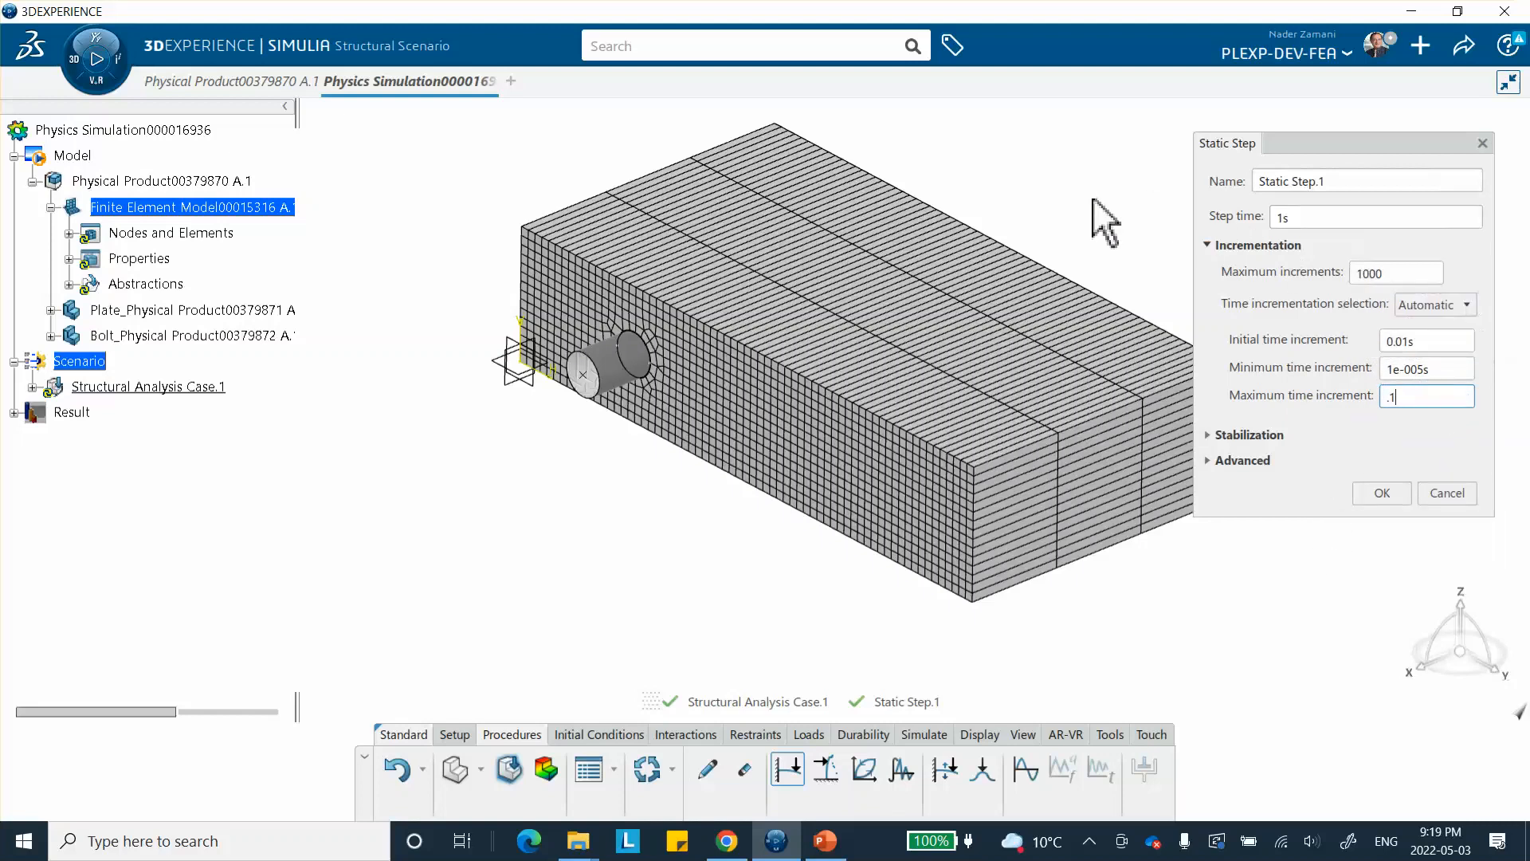
middle_click_drag(1015, 273, 952, 270)
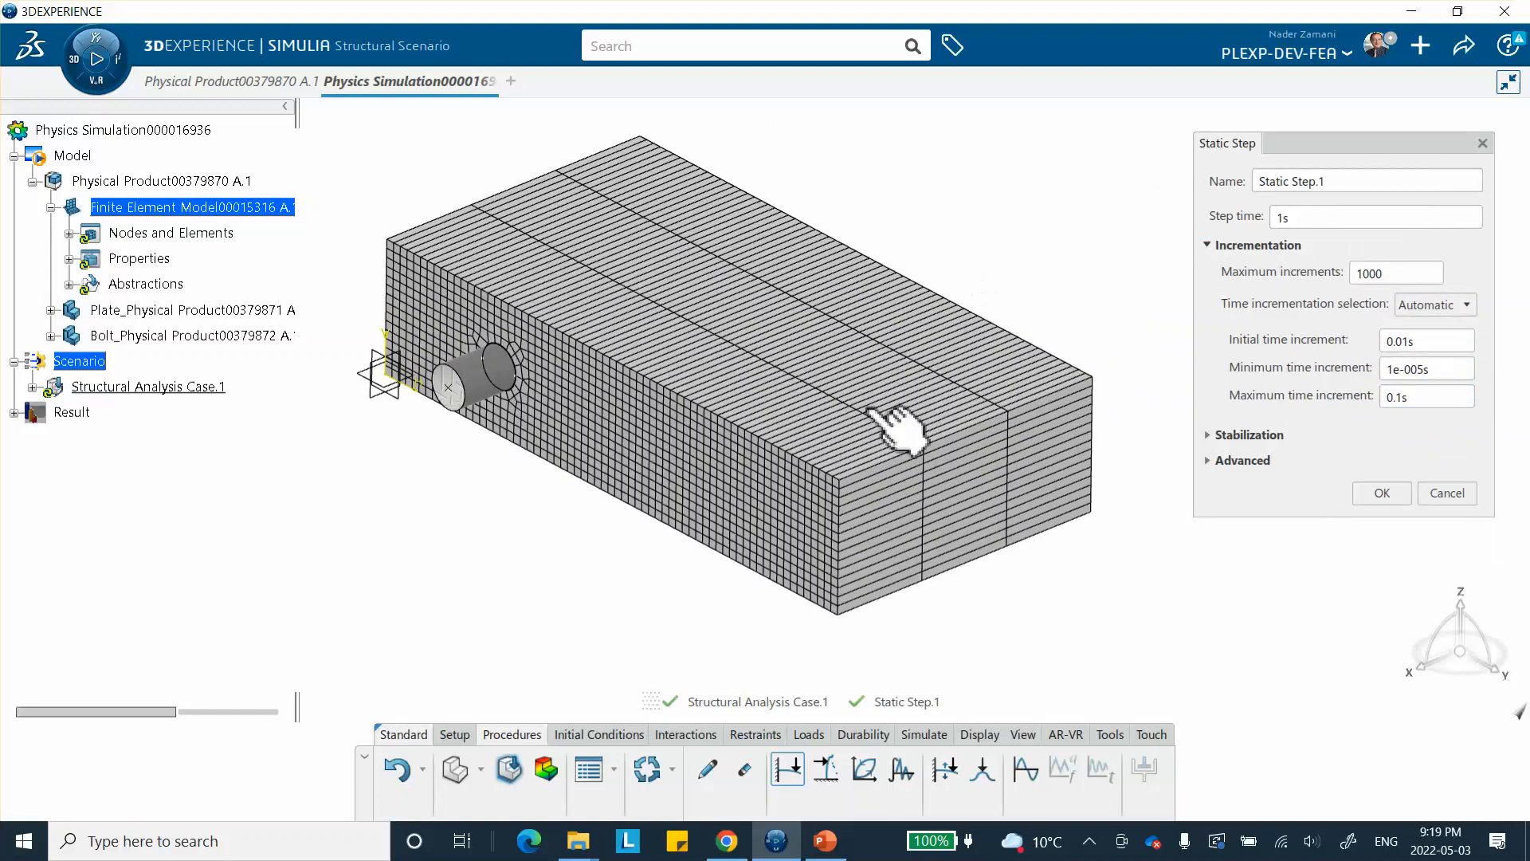
middle_click_drag(540, 547, 598, 605)
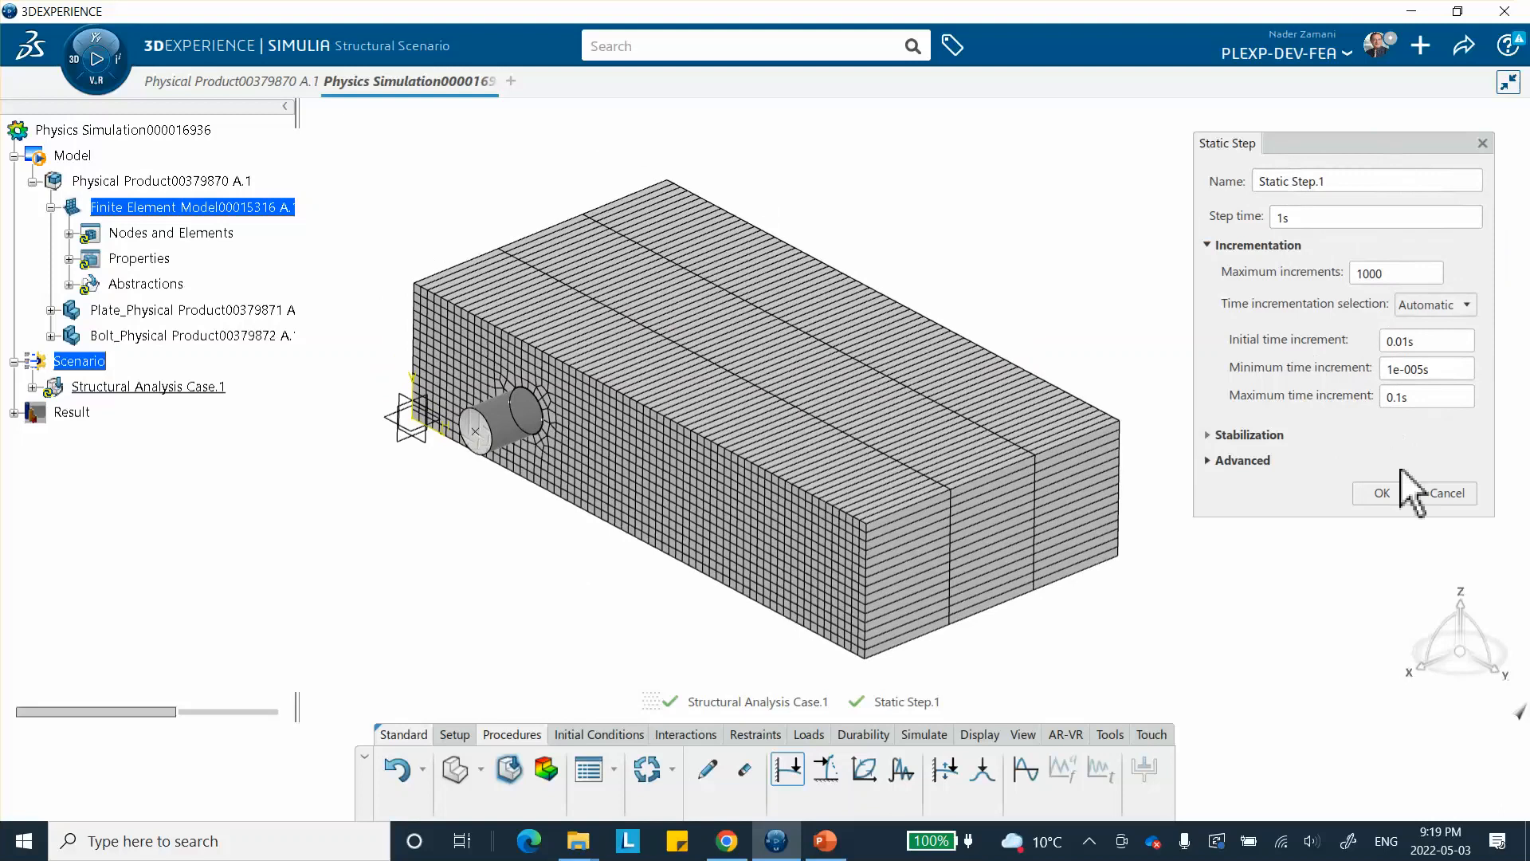
left_click(1384, 494)
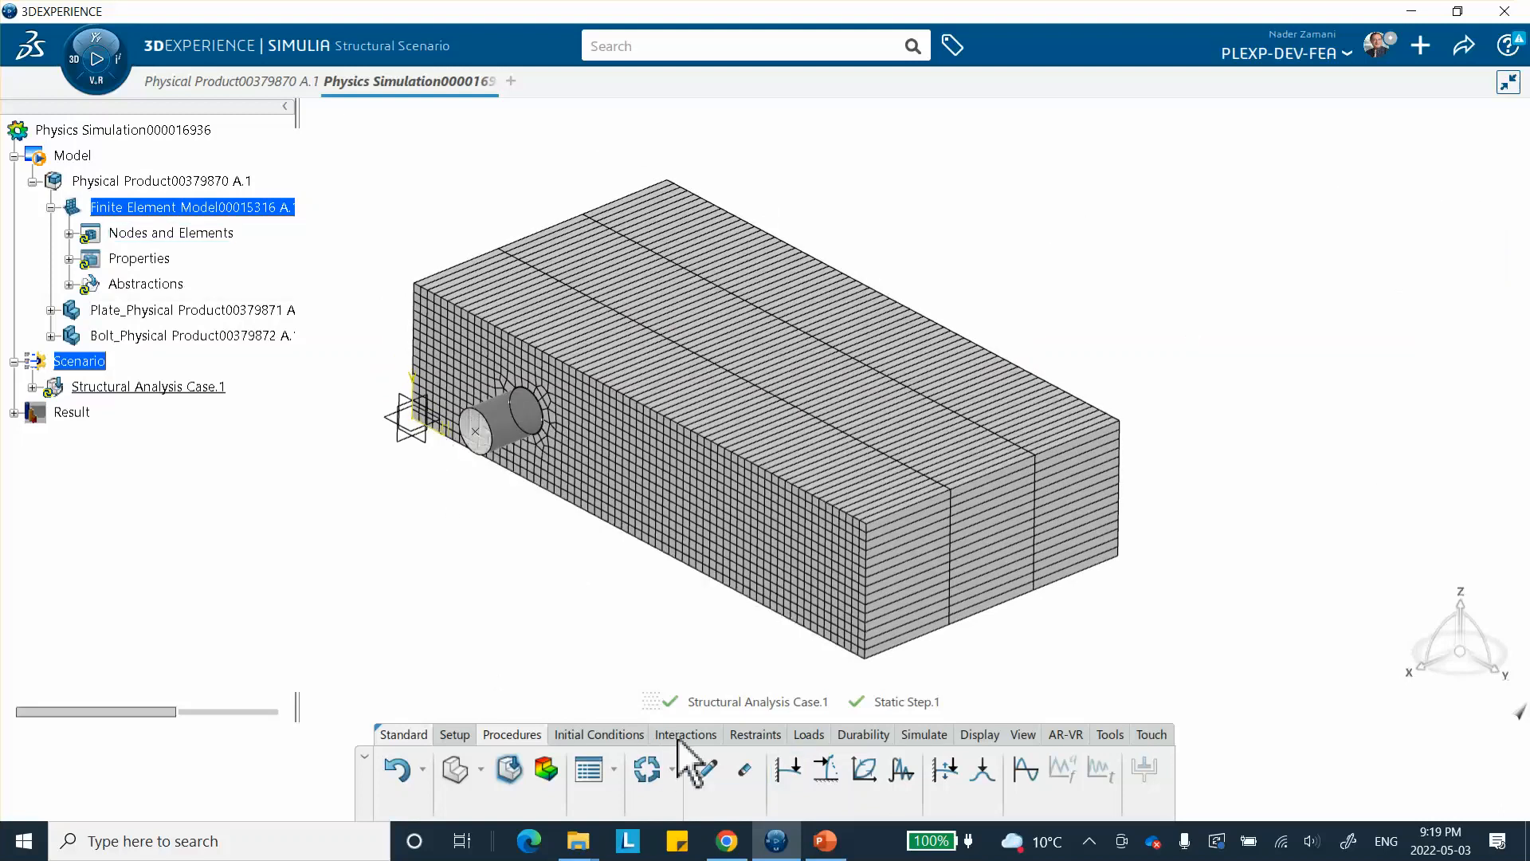
- Apply a planar symmetry restraint to the plate's bottom face
left_click(740, 734)
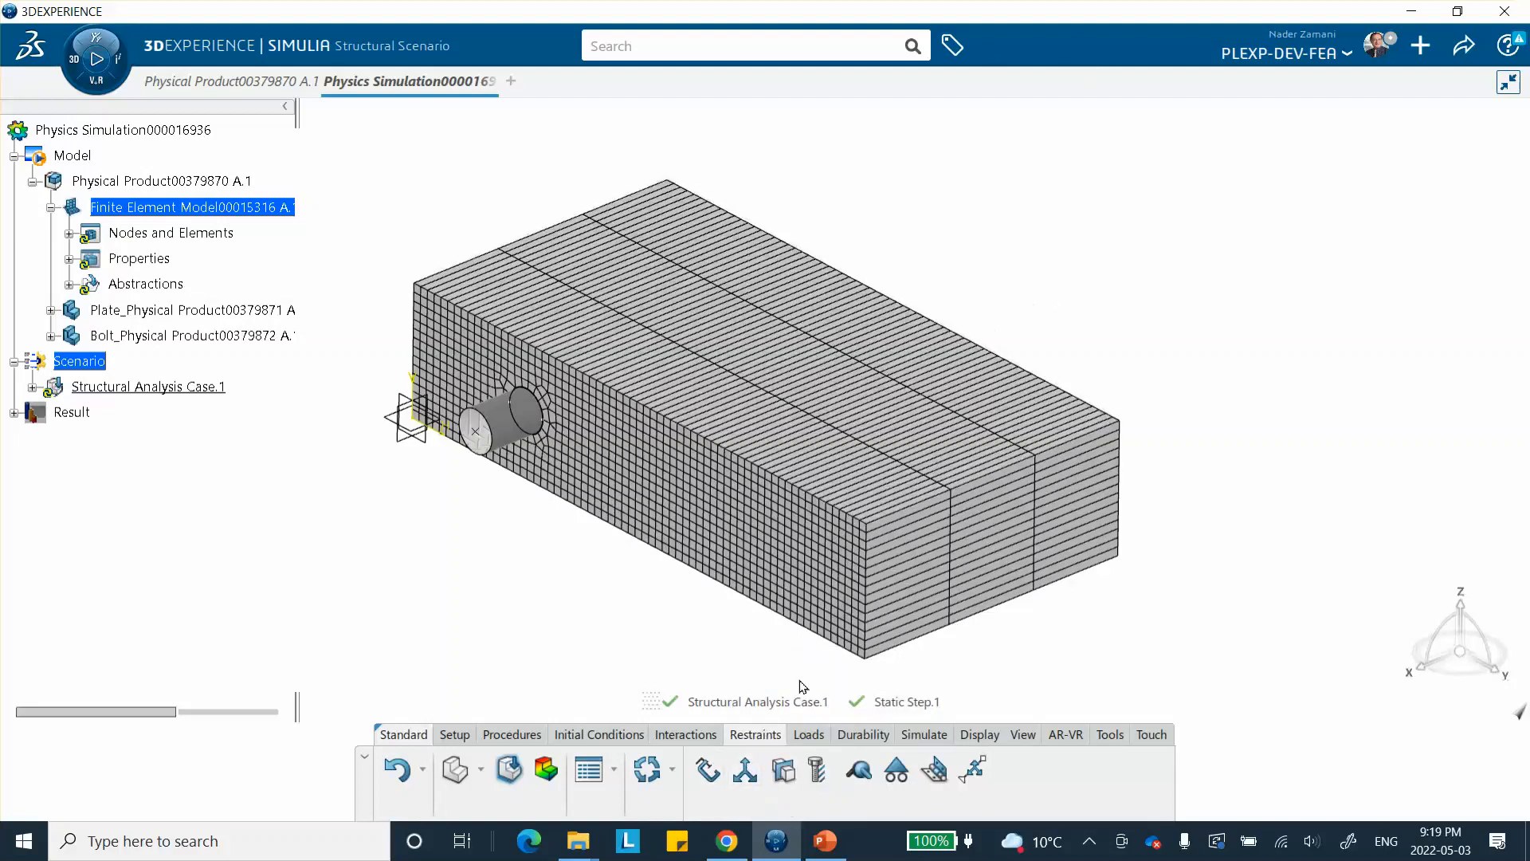
left_click(784, 770)
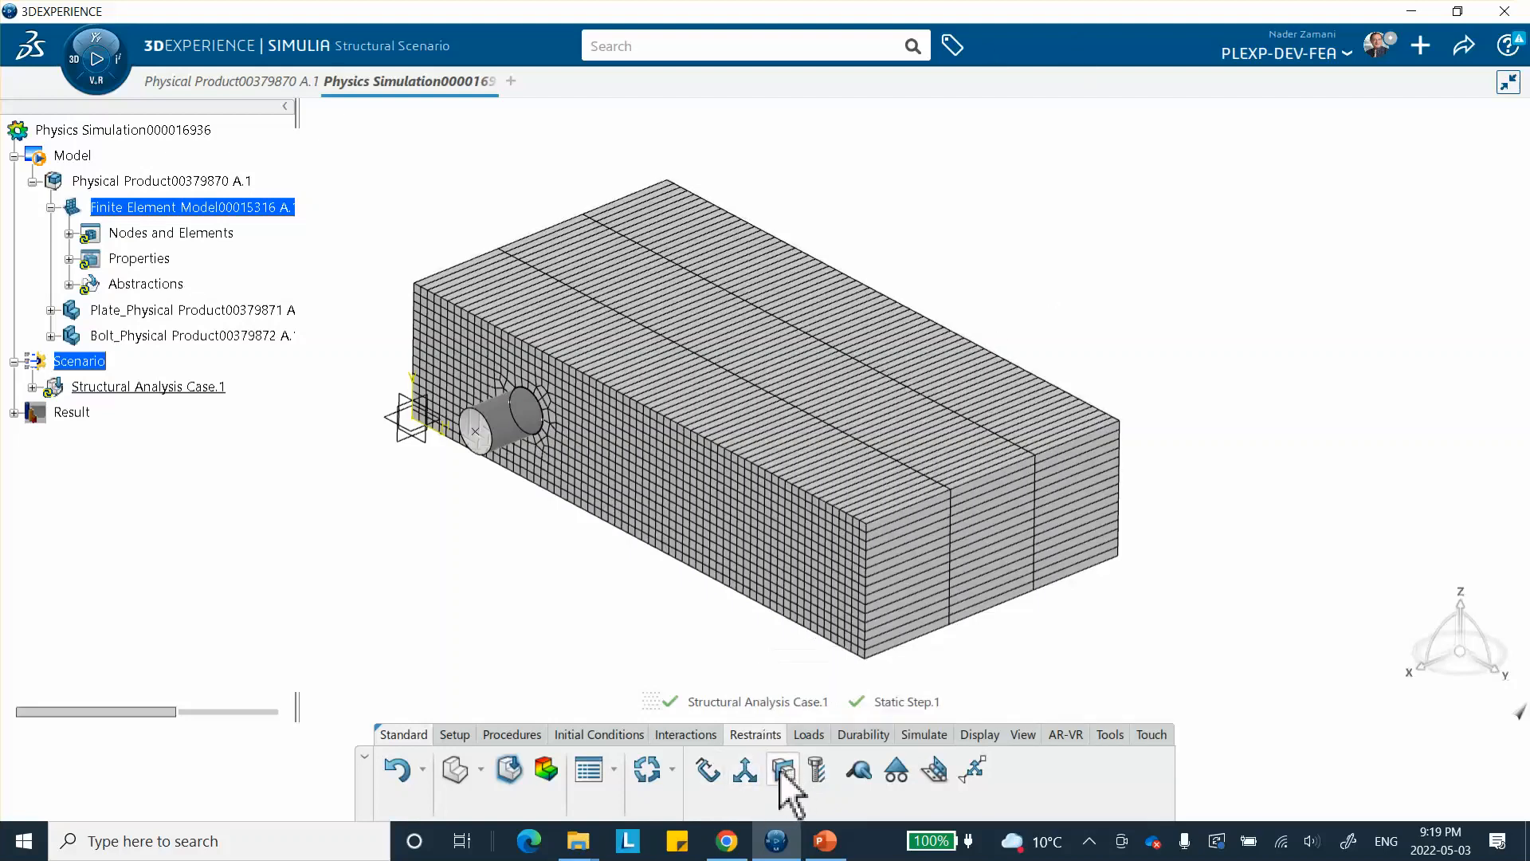
middle_click_drag(737, 657, 753, 323)
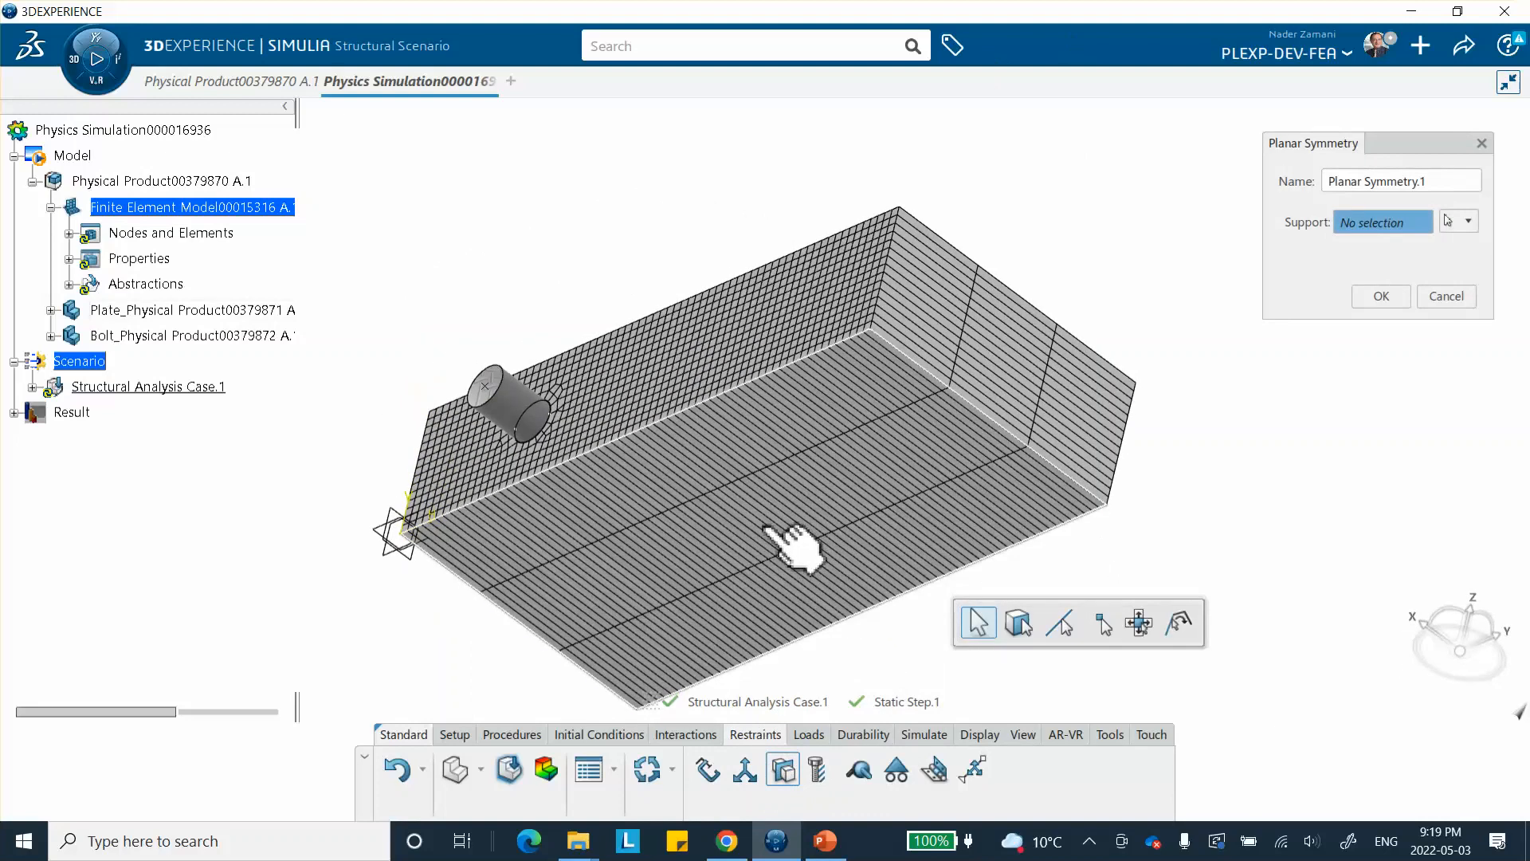
left_click(777, 534)
middle_click_drag(724, 332, 687, 598)
left_click(1380, 296)
- Apply a second planar symmetry restraint to the plate's side face opposite the bolt's protruding end
middle_click_drag(1278, 406, 920, 585)
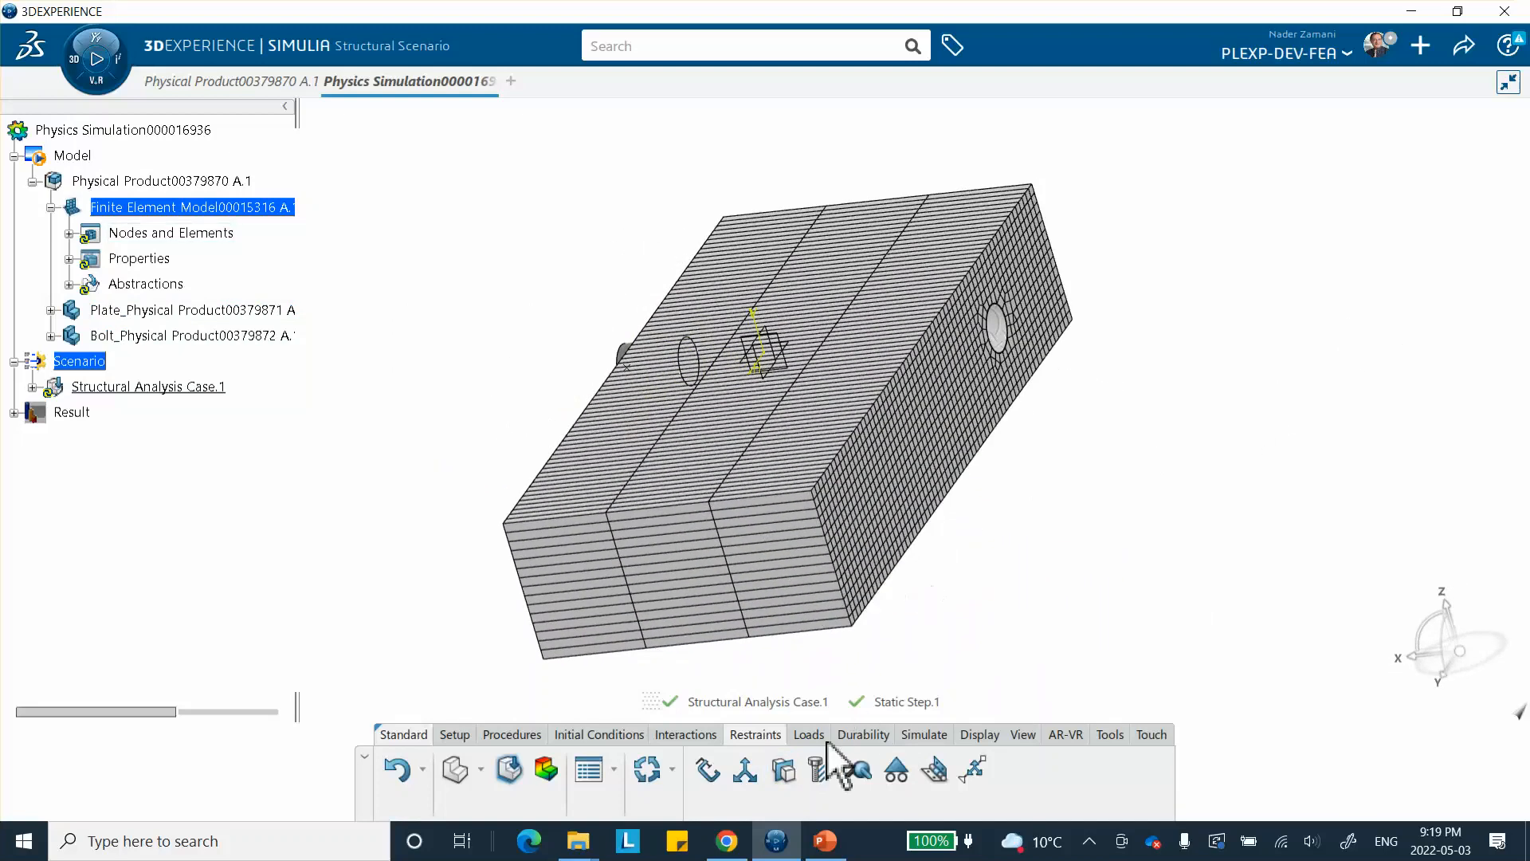
left_click(783, 768)
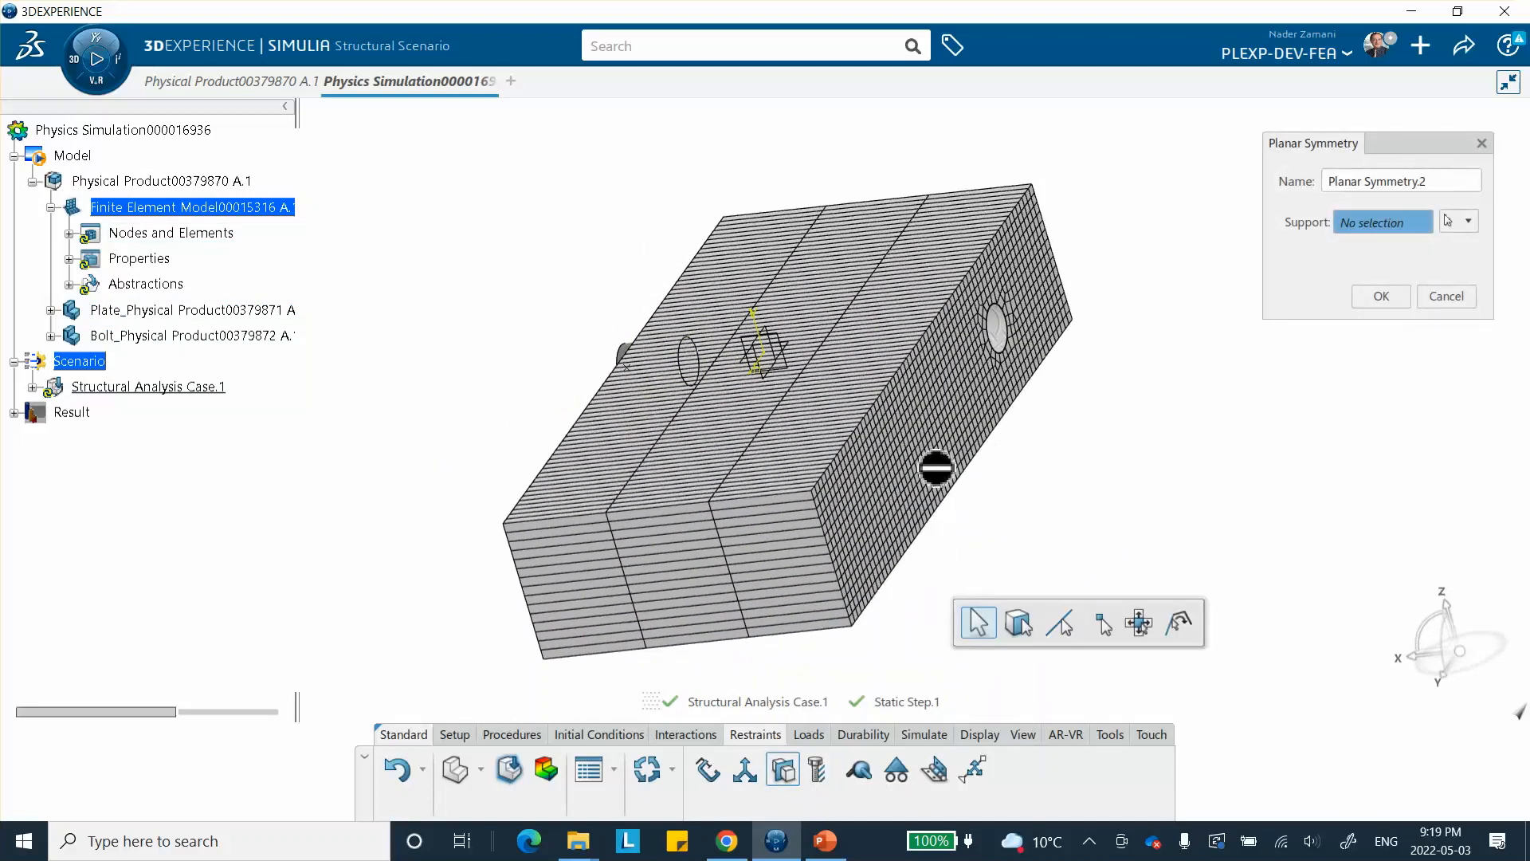
left_click(960, 450)
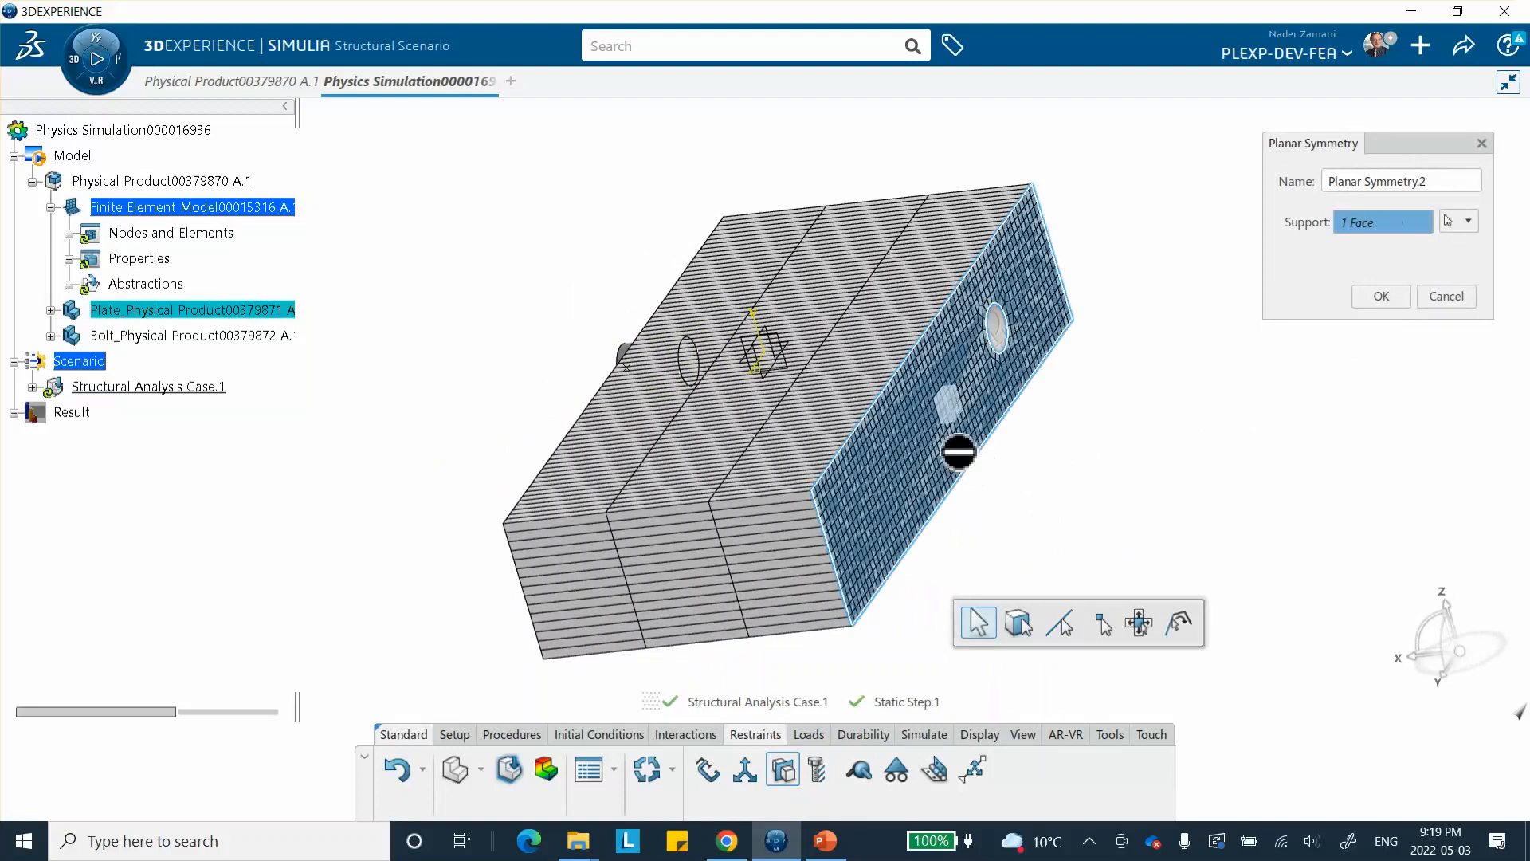
left_click(1370, 302)
- Apply a fixed displacement to the bolt's reference point, restraining translation and rotation in X, Y and Z
middle_click_drag(1331, 322, 882, 512)
scroll(706, 550, "up", 2)
middle_click_drag(706, 550, 791, 569)
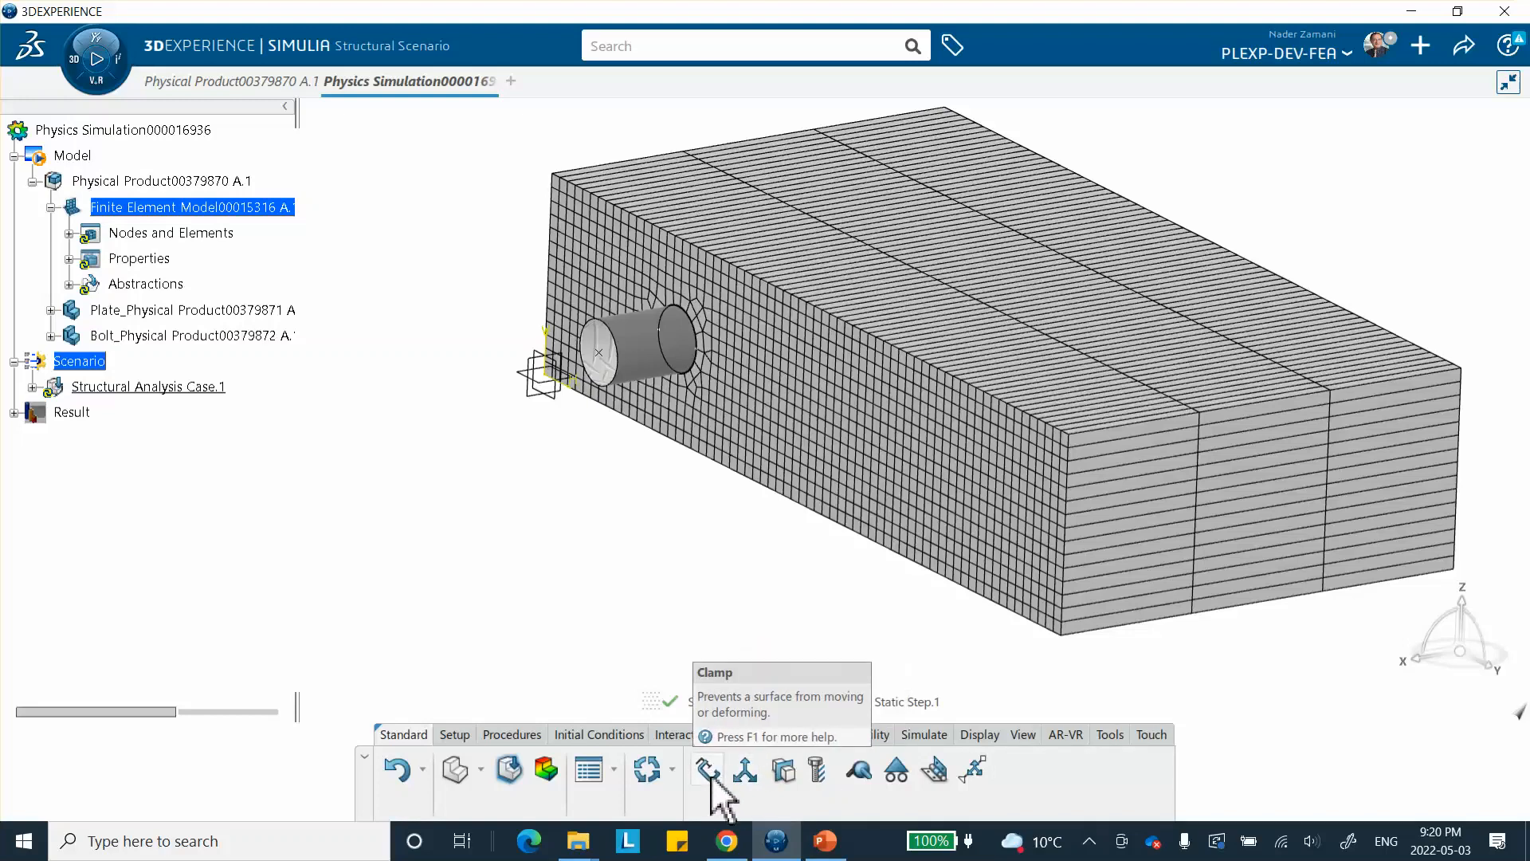
left_click(745, 769)
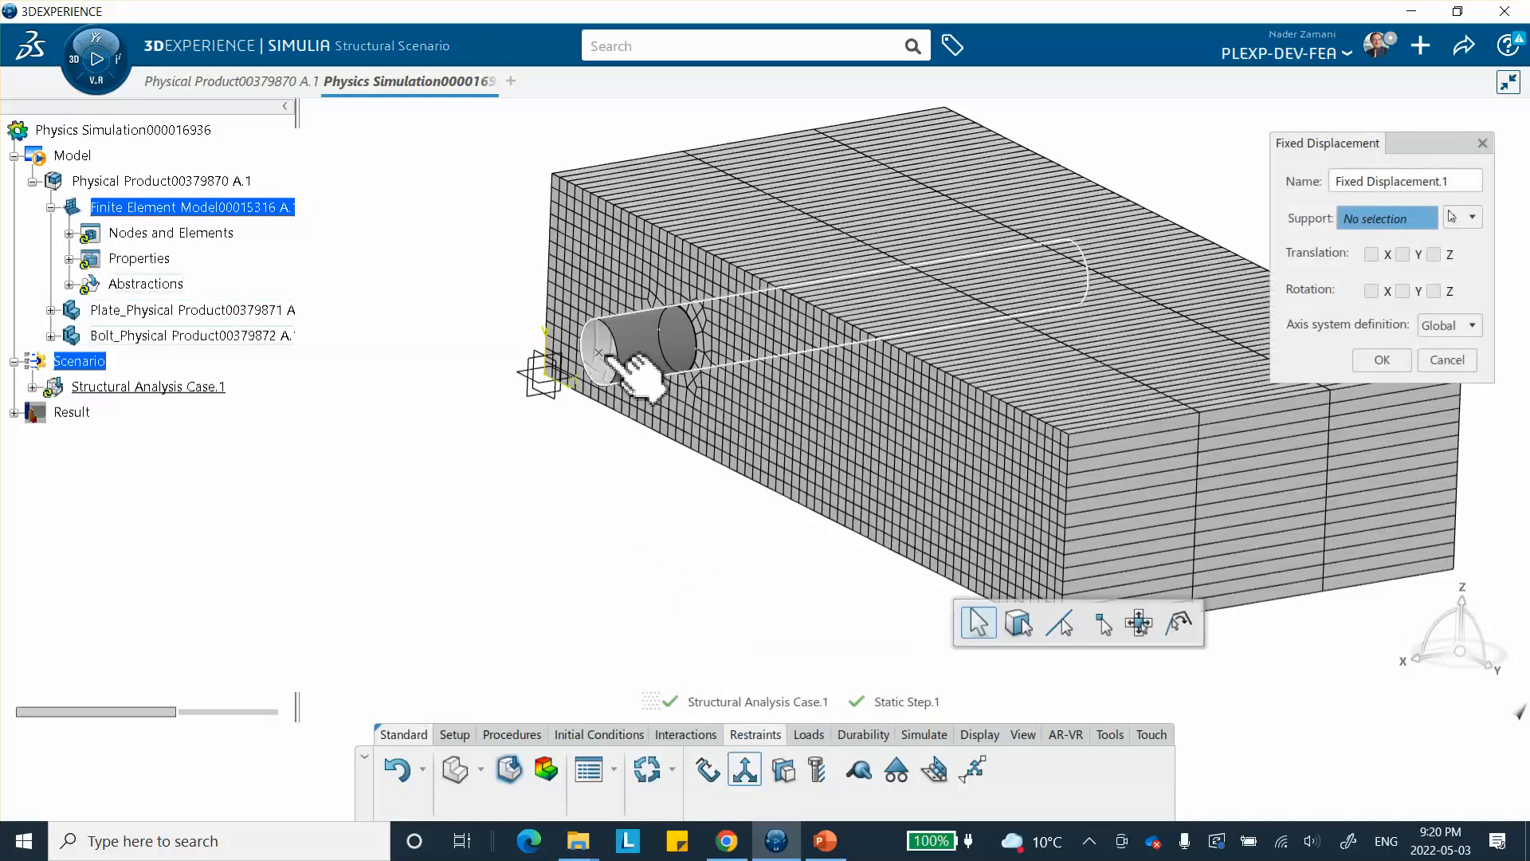
middle_click_drag(590, 486, 627, 595)
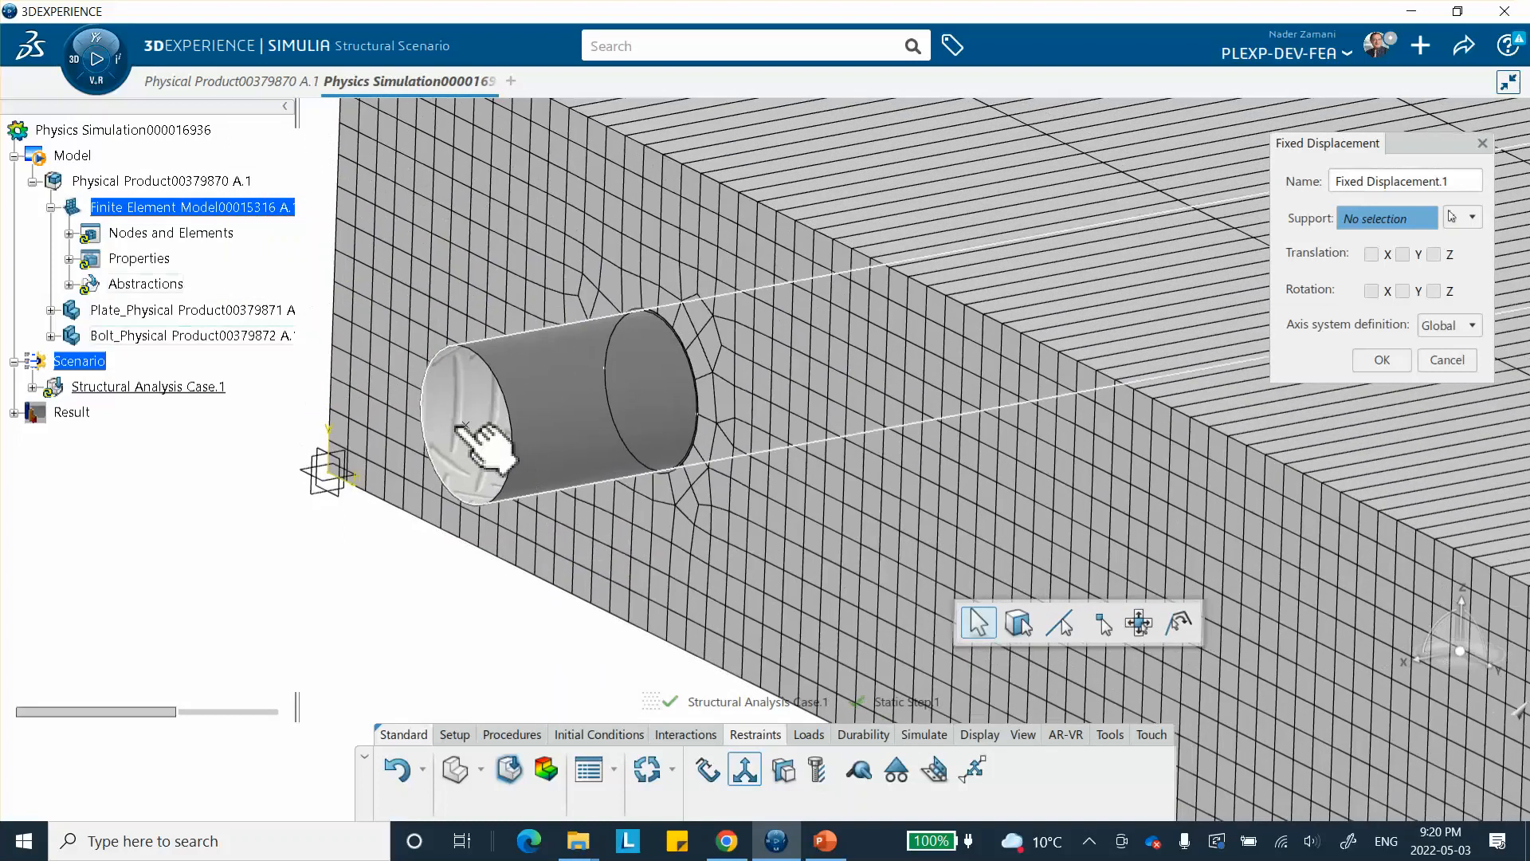
left_click(470, 432)
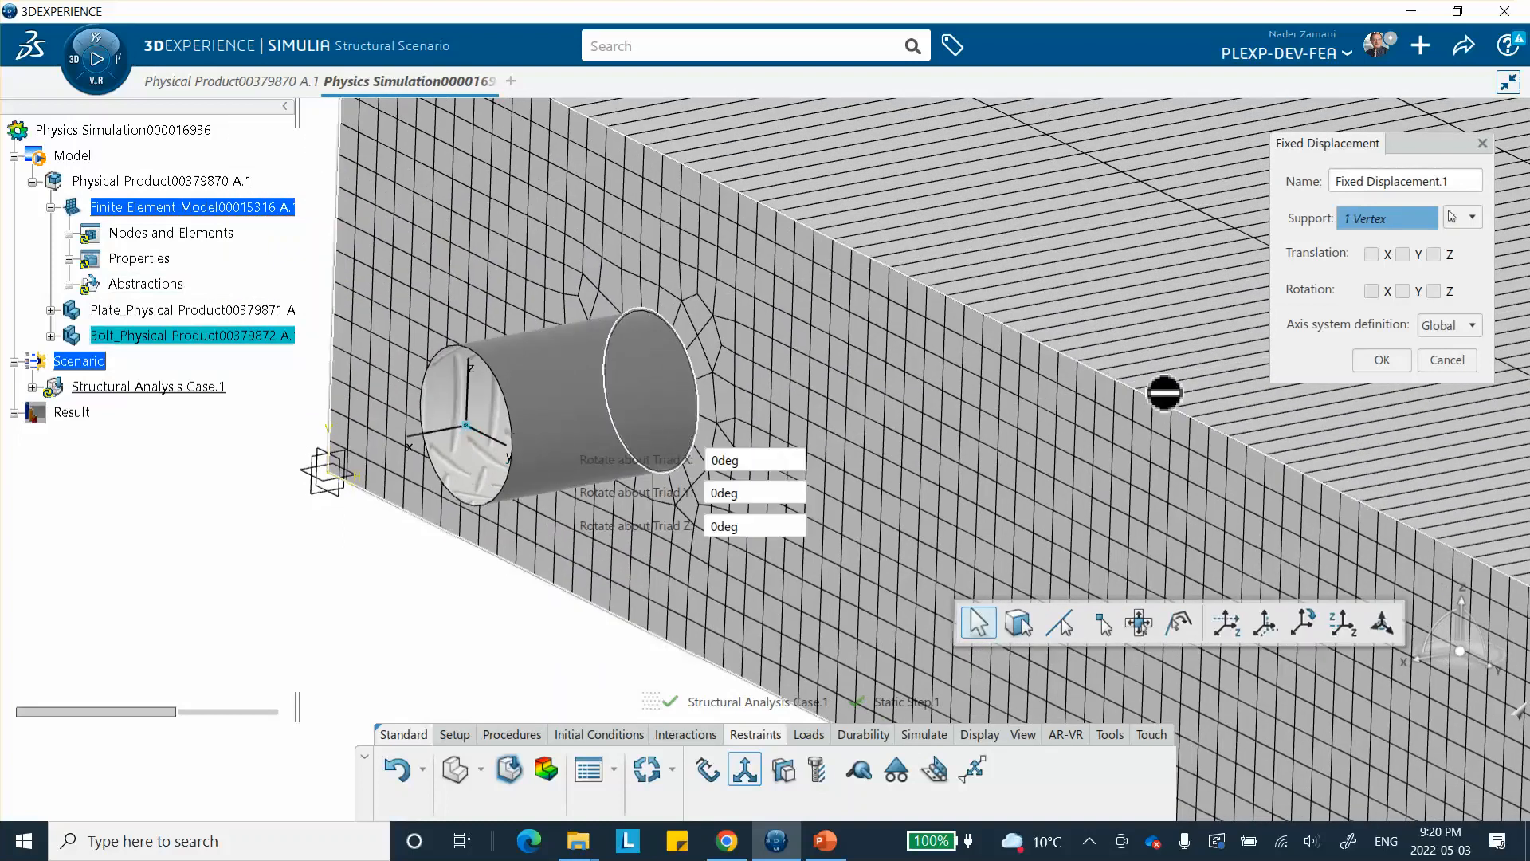
left_click(1371, 254)
left_click(1402, 254)
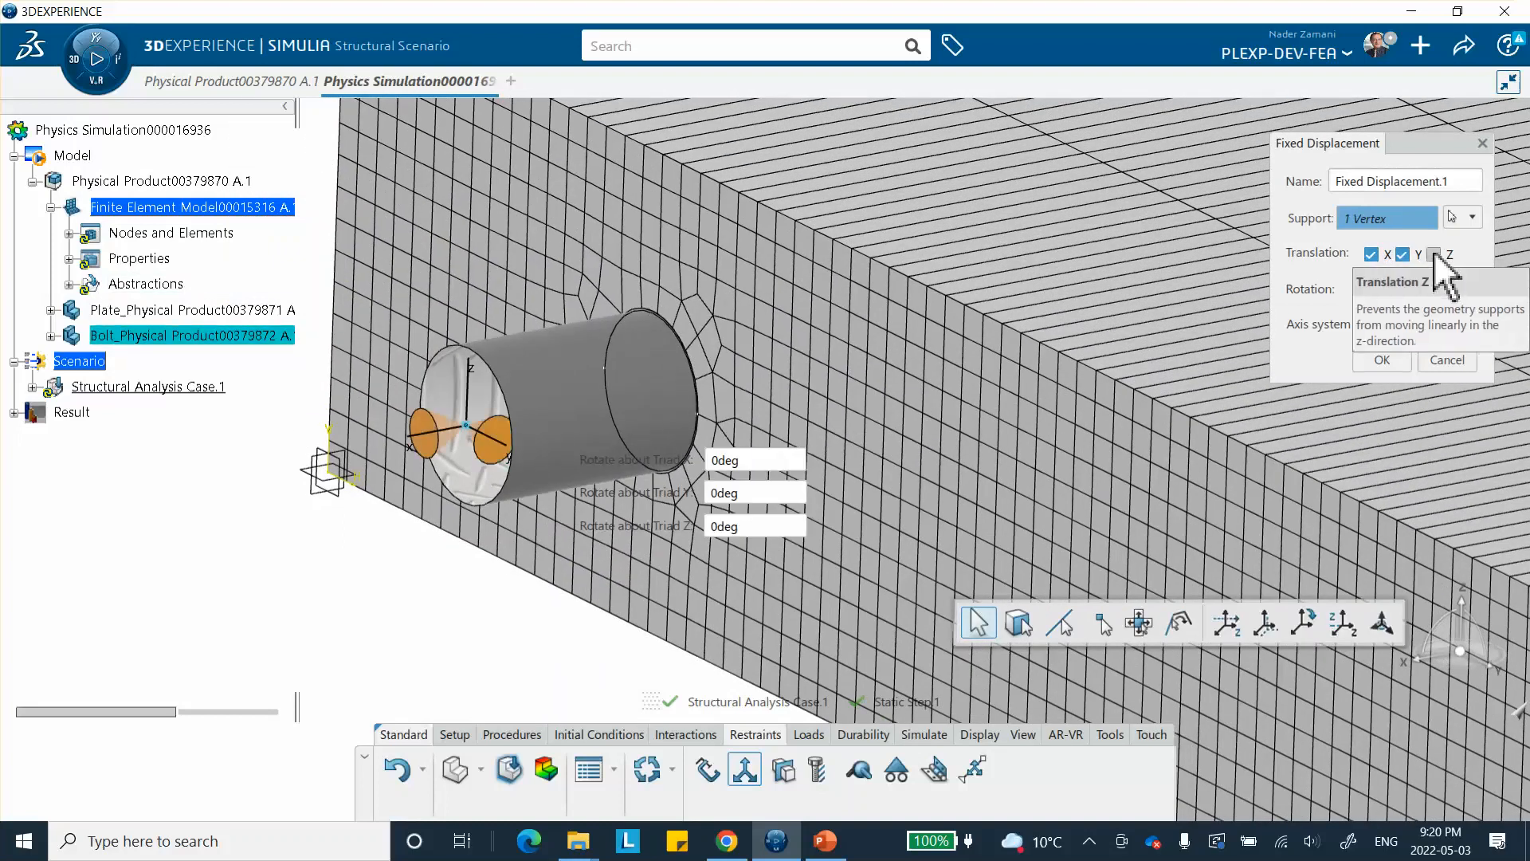
left_click(1433, 255)
left_click(1371, 291)
left_click(1402, 291)
left_click(1434, 291)
scroll(782, 352, "down", 5)
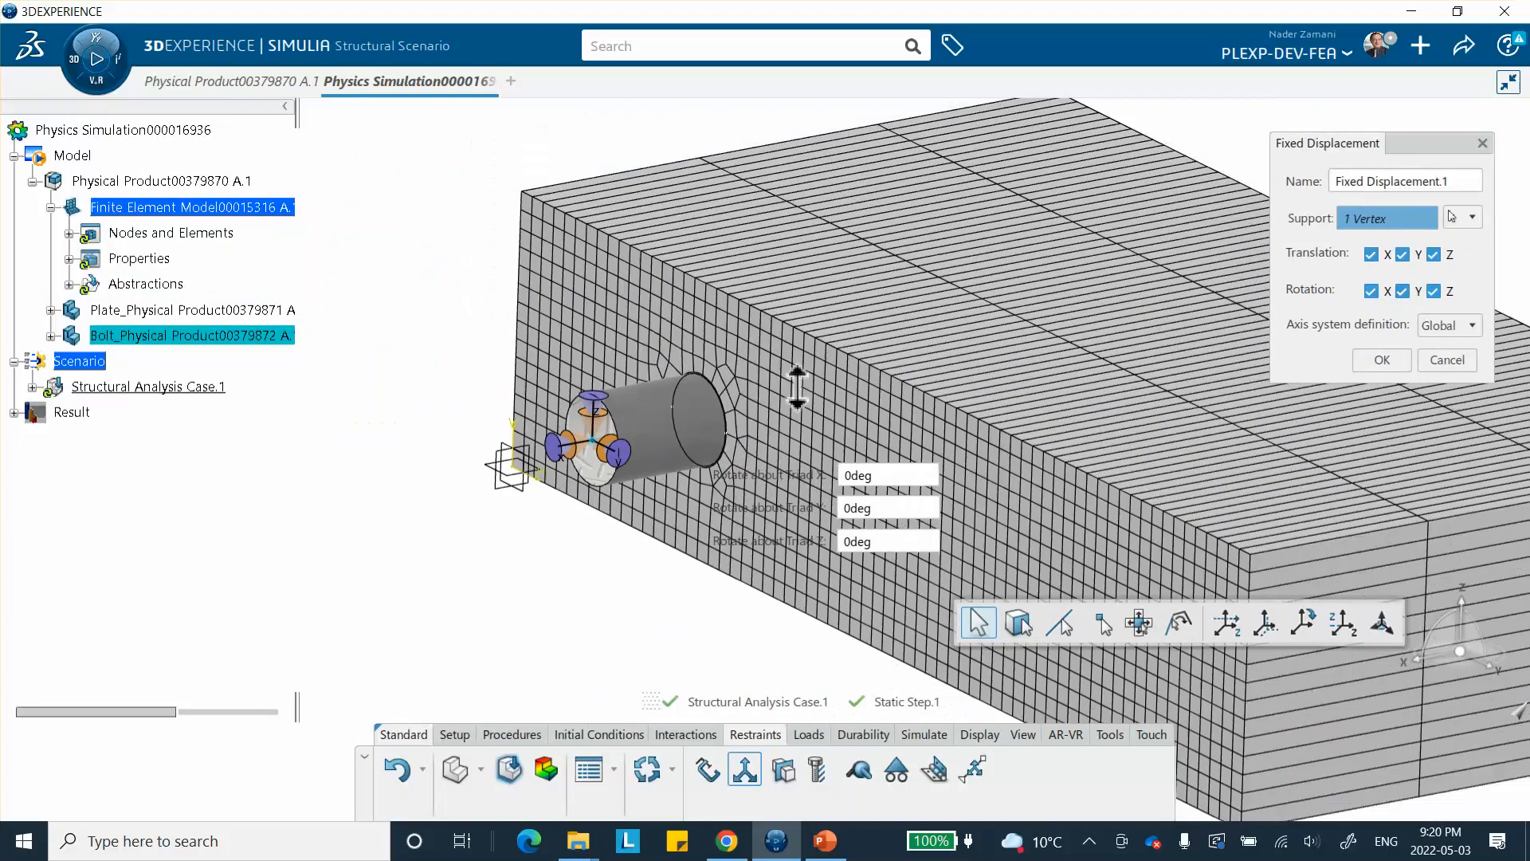
middle_click_drag(818, 484, 683, 287)
left_click(1379, 360)
- Apply a 10 mm translation in the Y direction to the plate's end face farthest from the bolt, leaving orthogonal translations free
middle_click_drag(1028, 287, 901, 225)
left_click(807, 733)
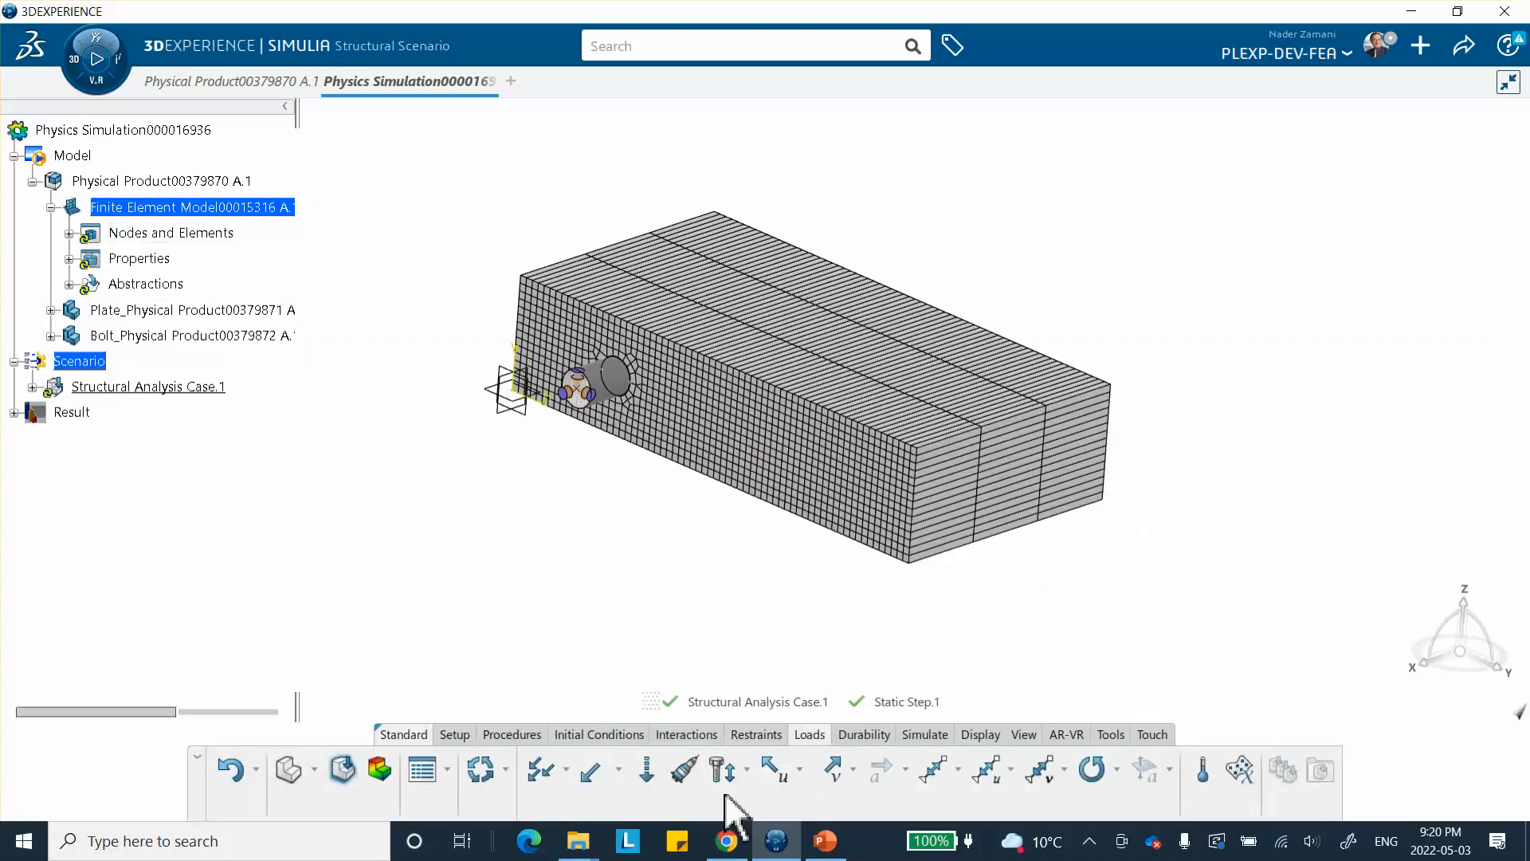
left_click(775, 770)
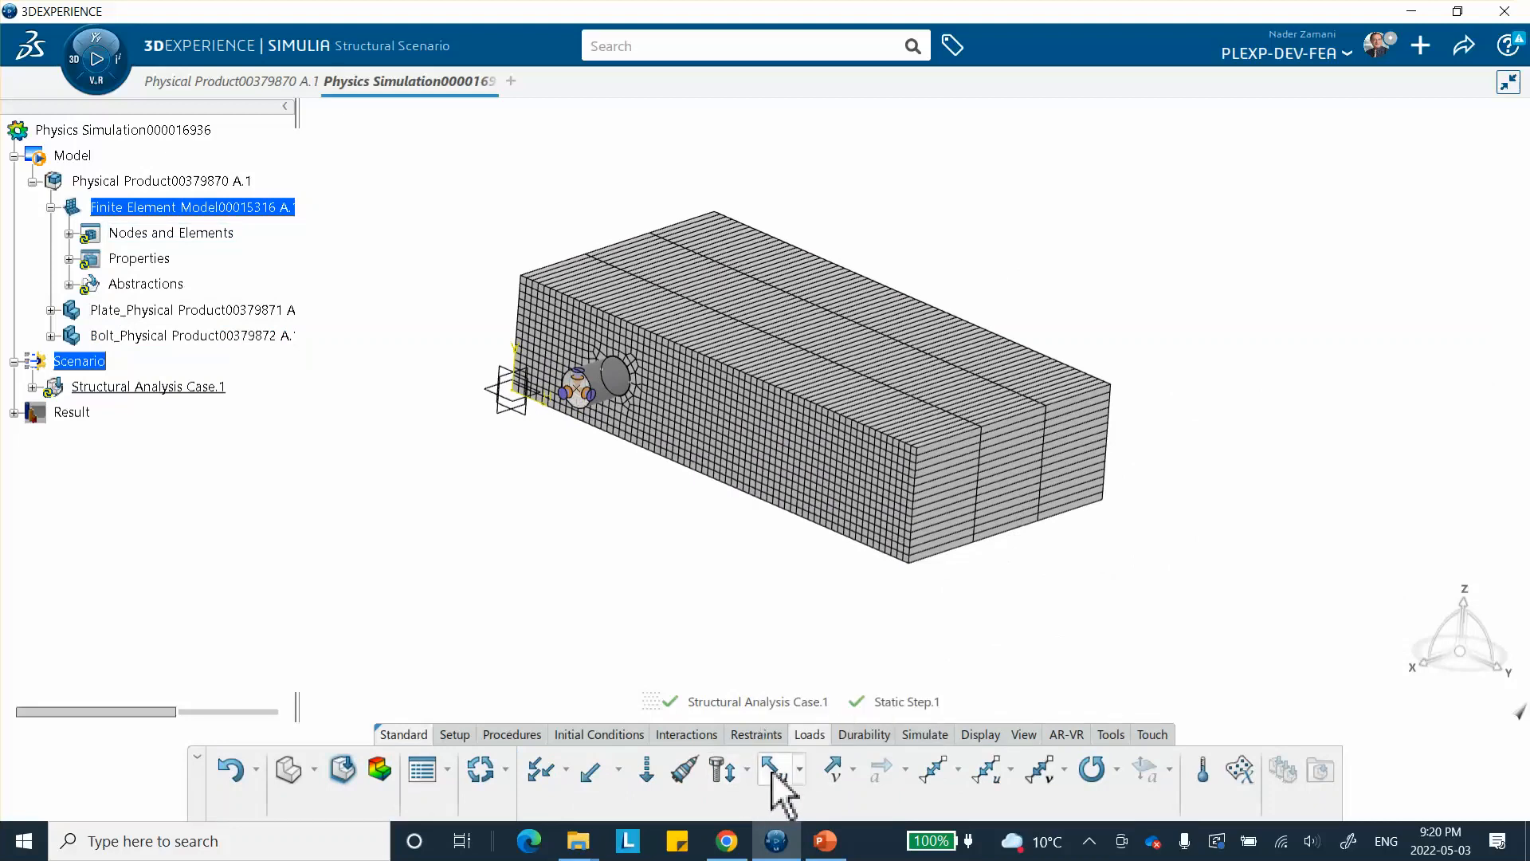
left_click(1022, 500)
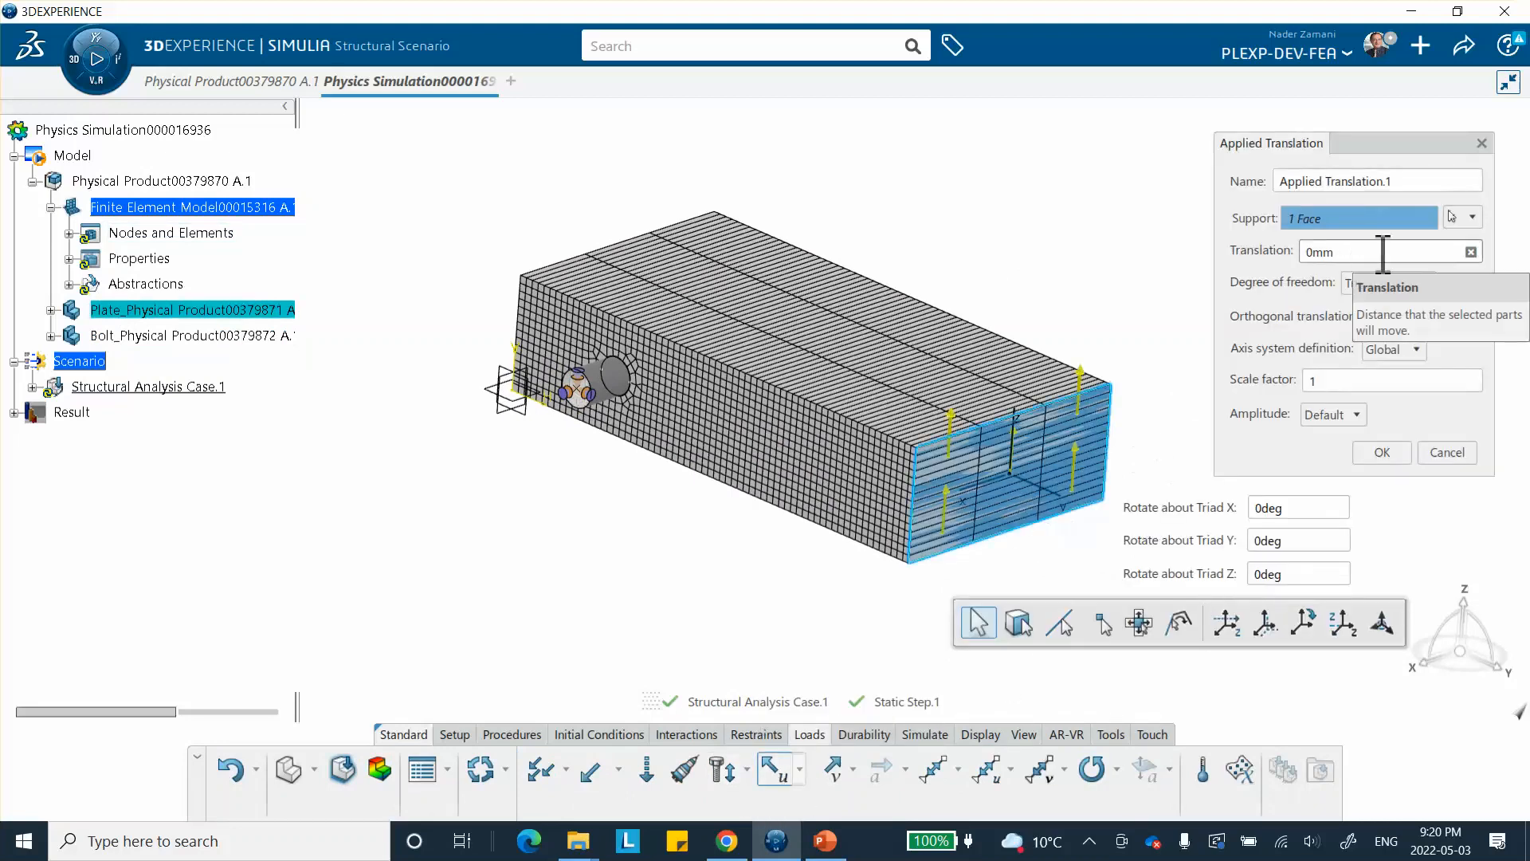
left_click(1386, 283)
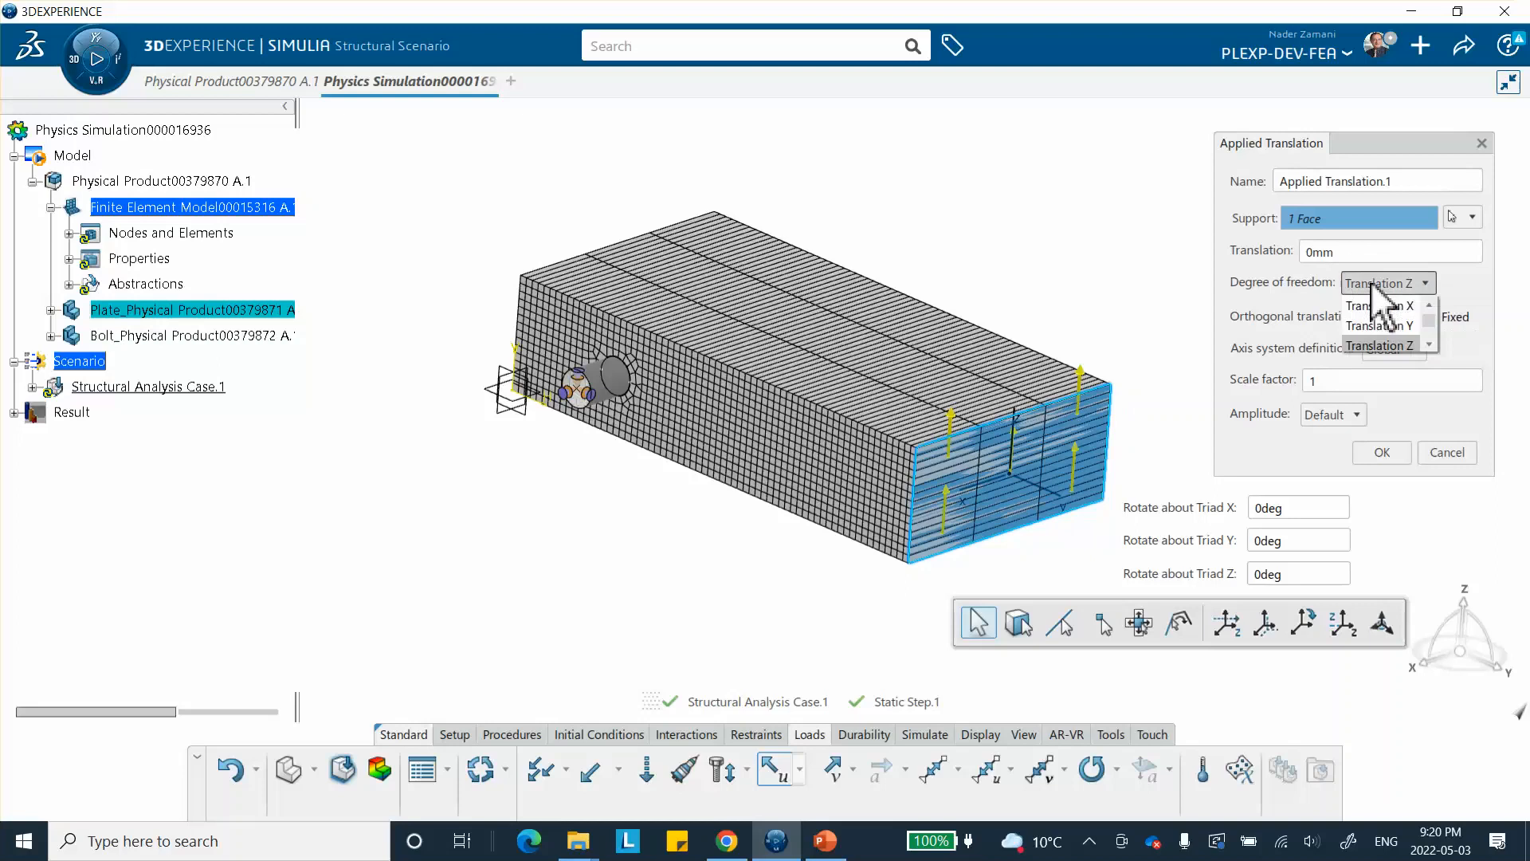
left_click(1377, 322)
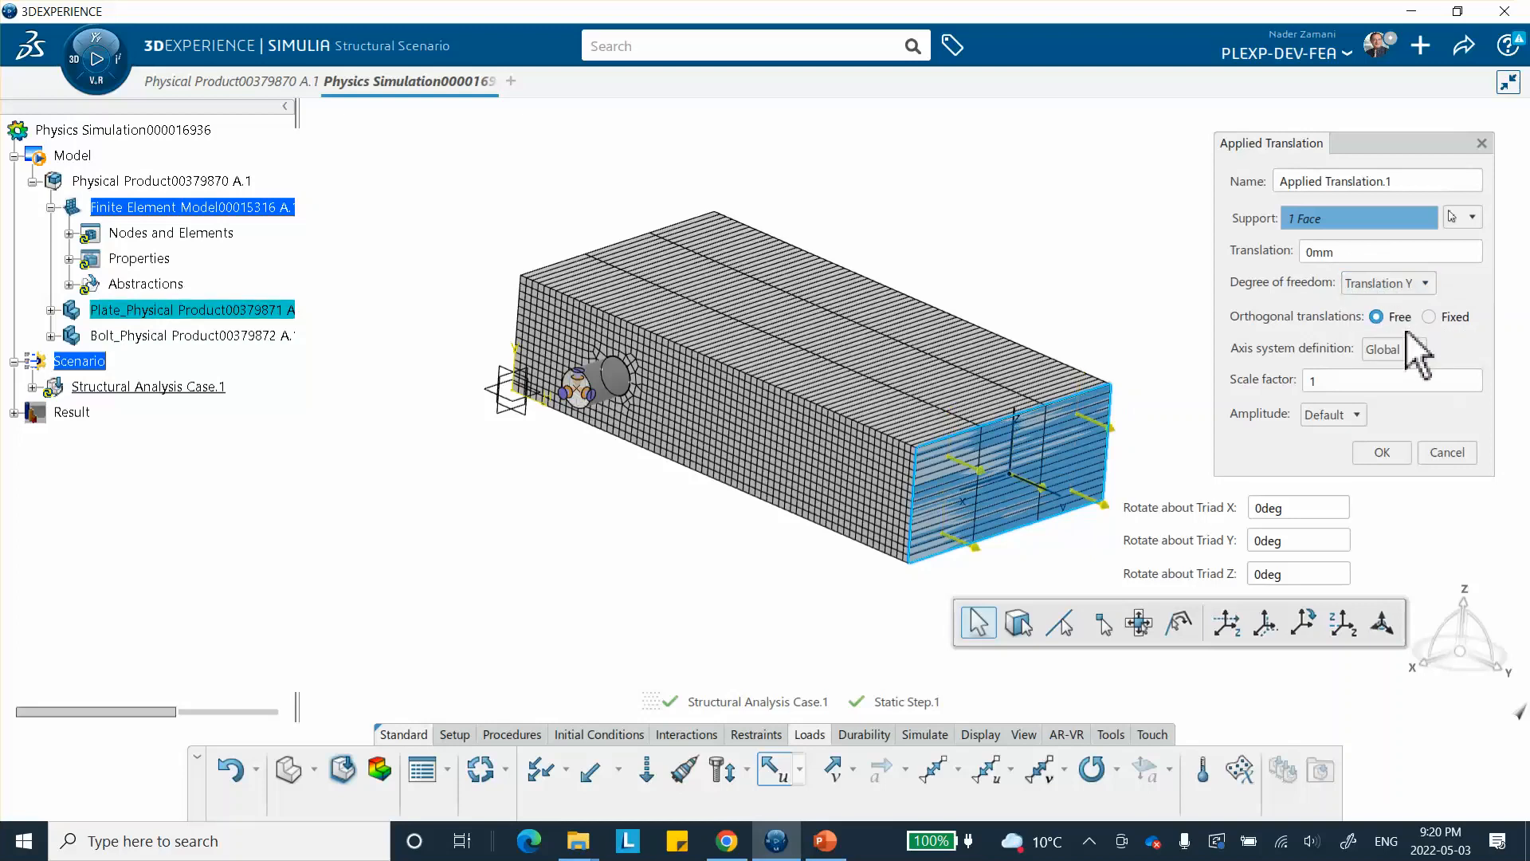
left_click(1323, 381)
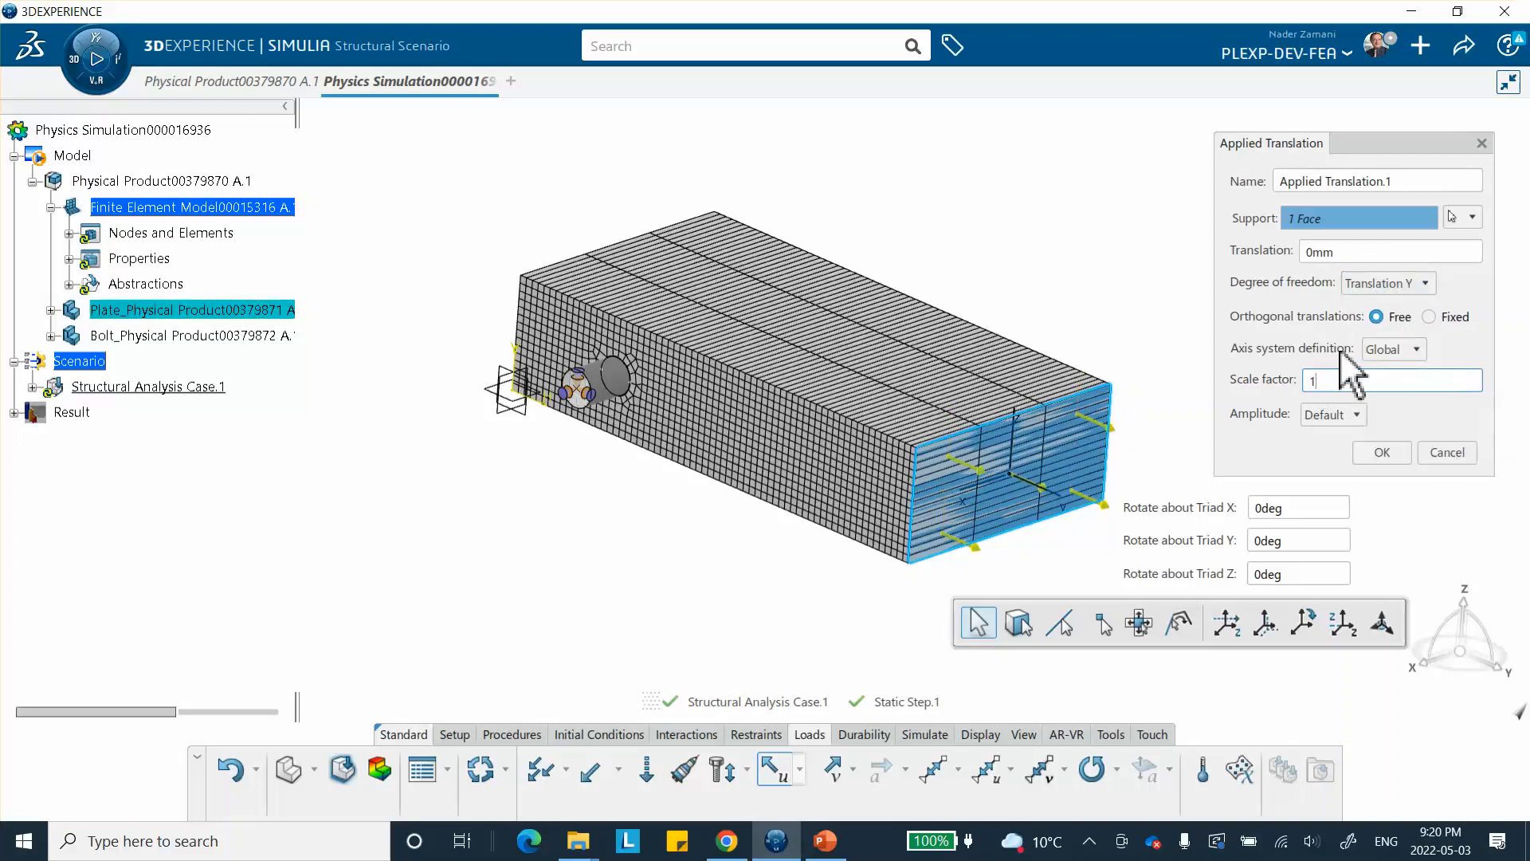
left_click(1335, 254)
type("10")
left_click(1381, 452)
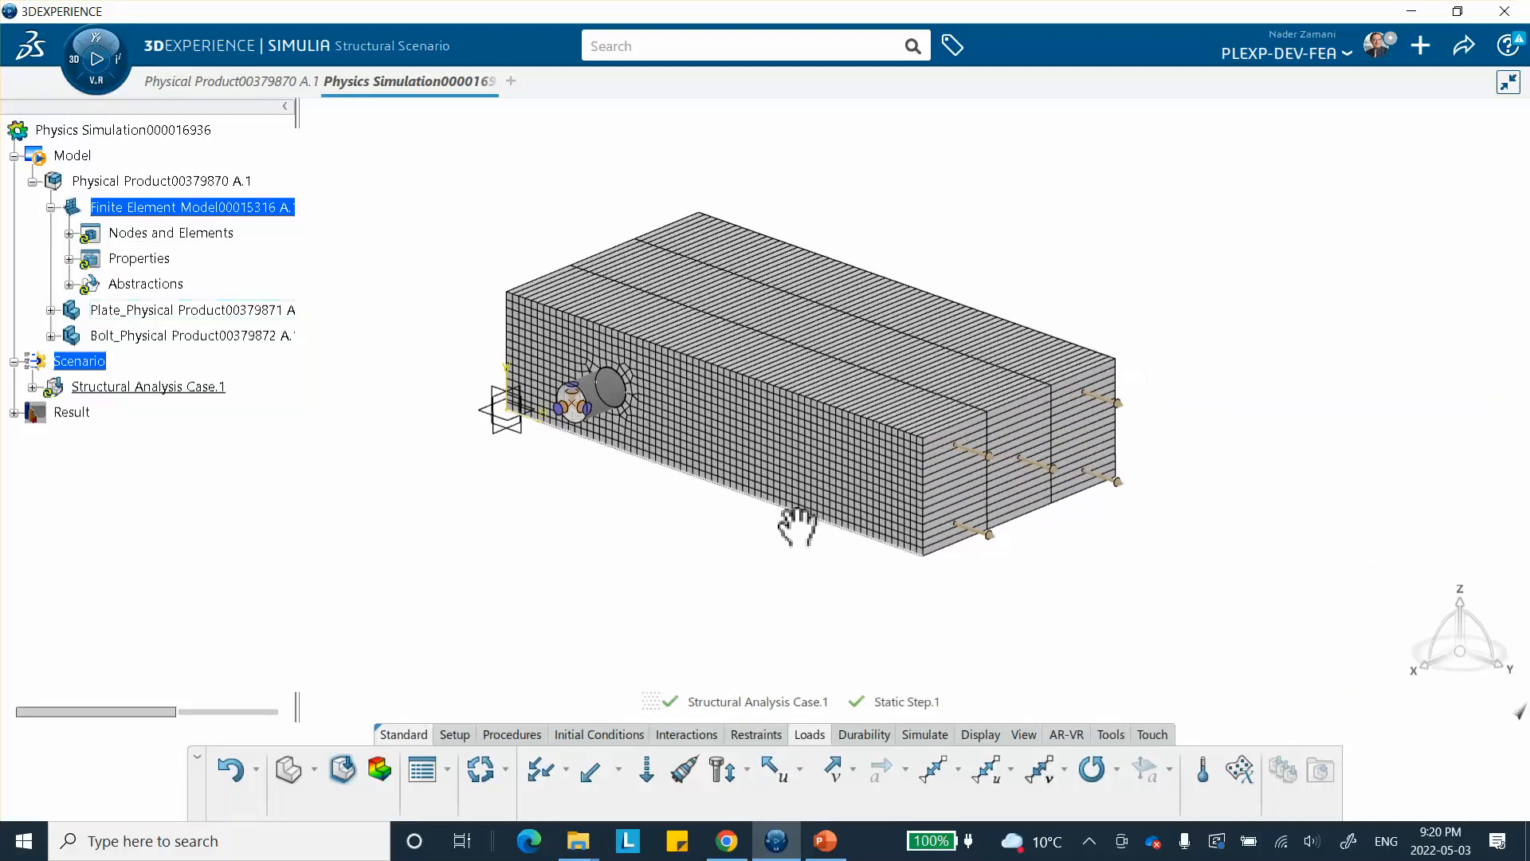
- Start a surface-based contact and assign the bolt's analytical rigid surface as its main surface
scroll(797, 516, "up", 3)
middle_click_drag(821, 449, 847, 444)
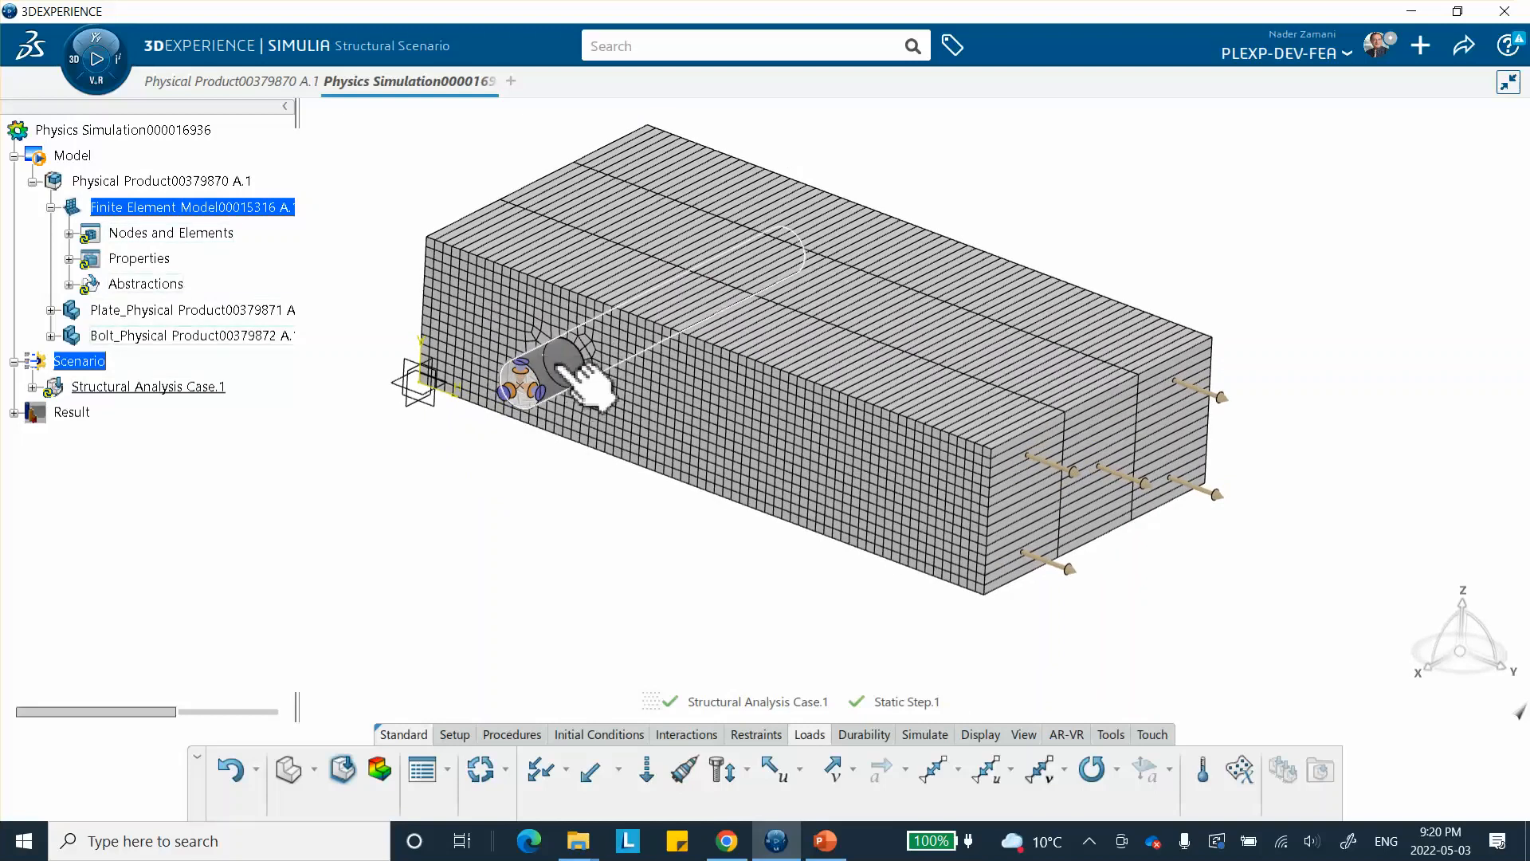
middle_click_drag(653, 485, 675, 579)
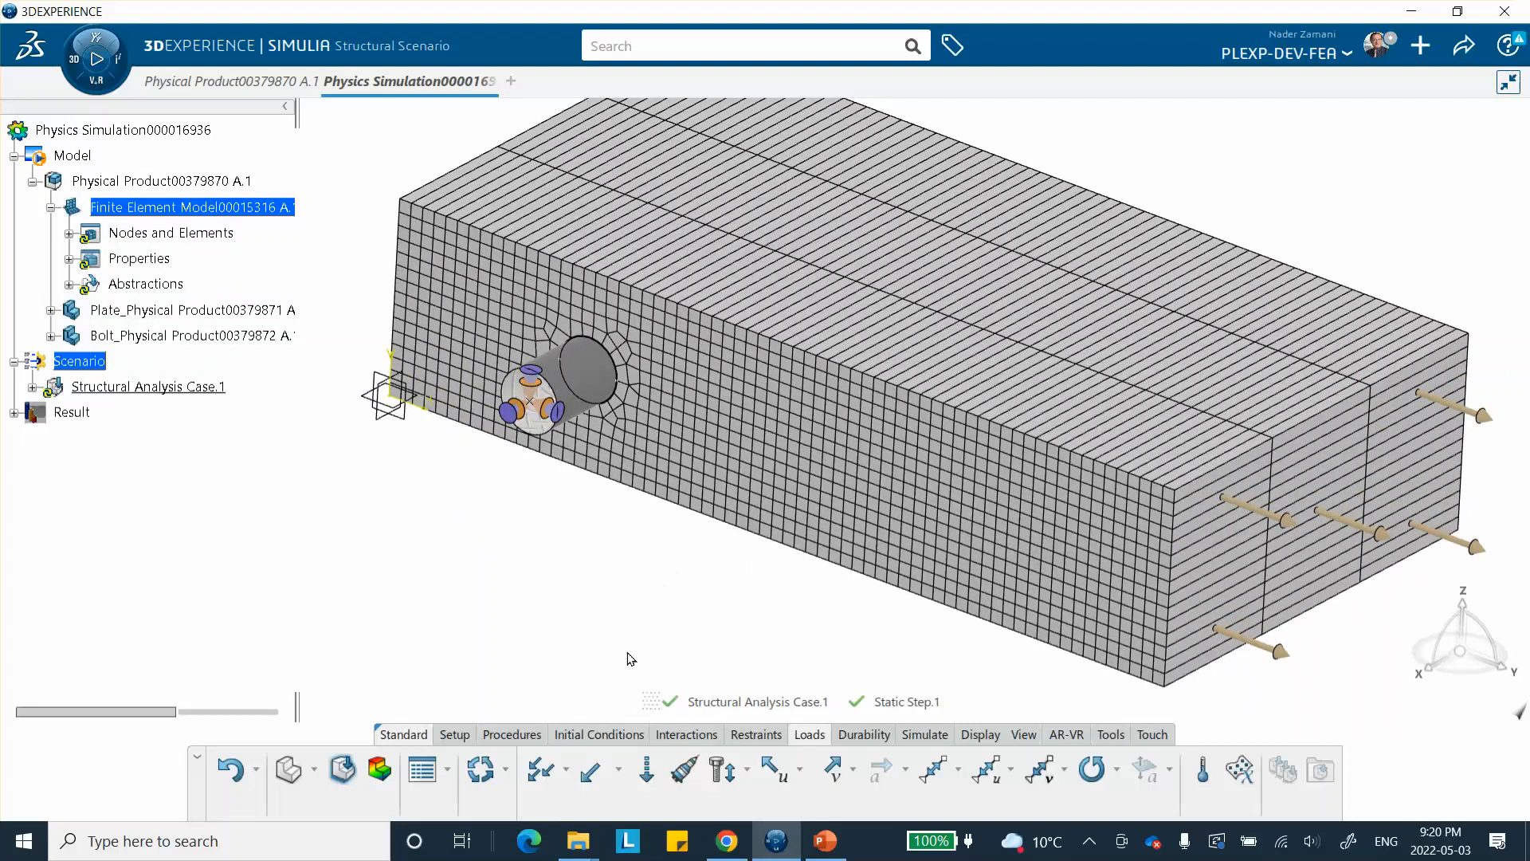
left_click(677, 735)
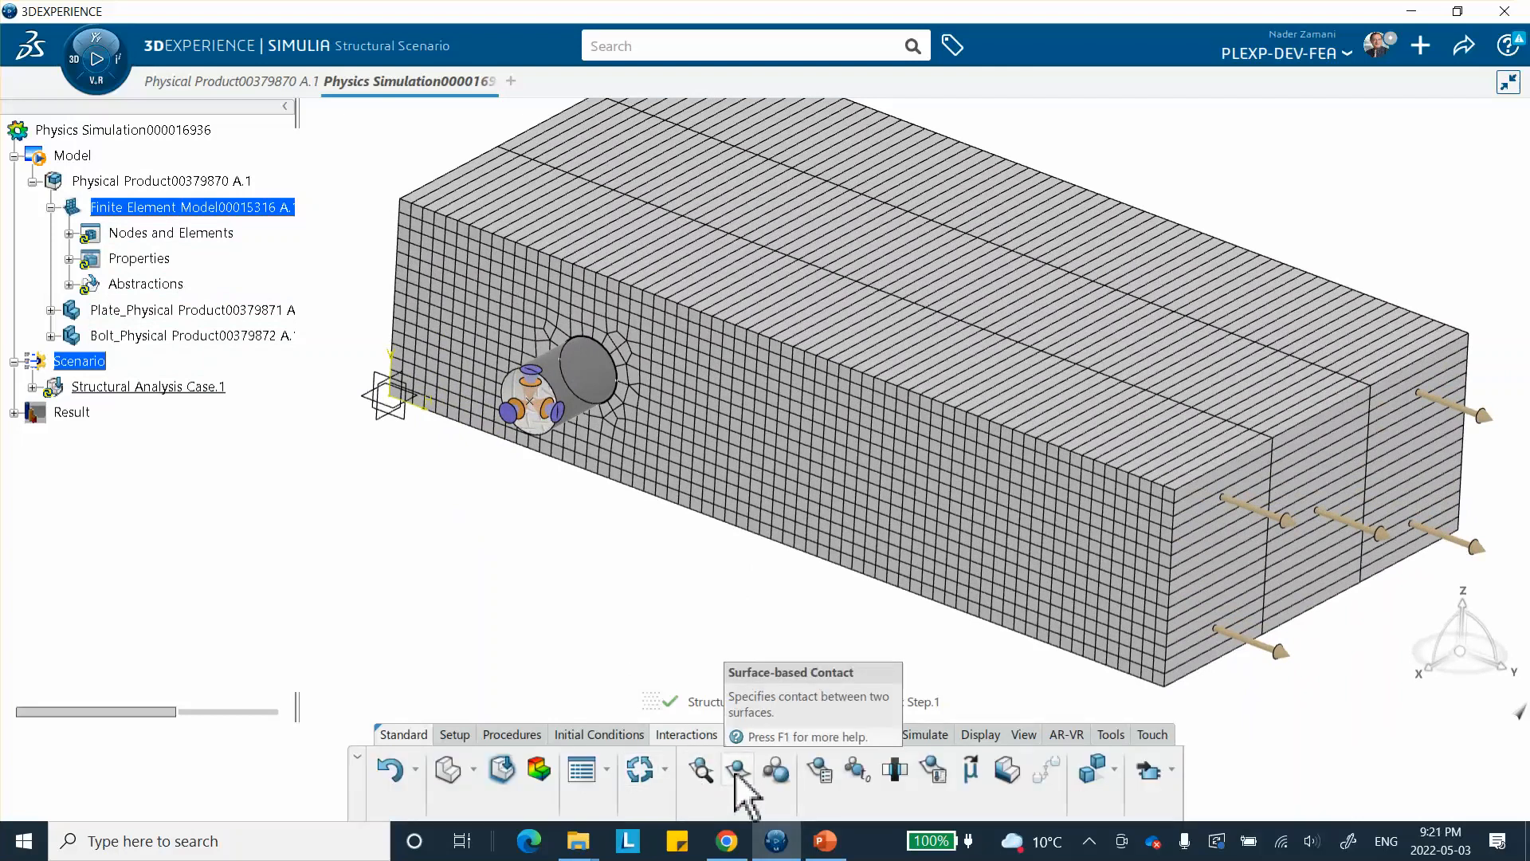
left_click(737, 769)
mouse_move(615, 586)
middle_mouse_down()
mouse_move(616, 647)
mouse_move(642, 588)
middle_mouse_up()
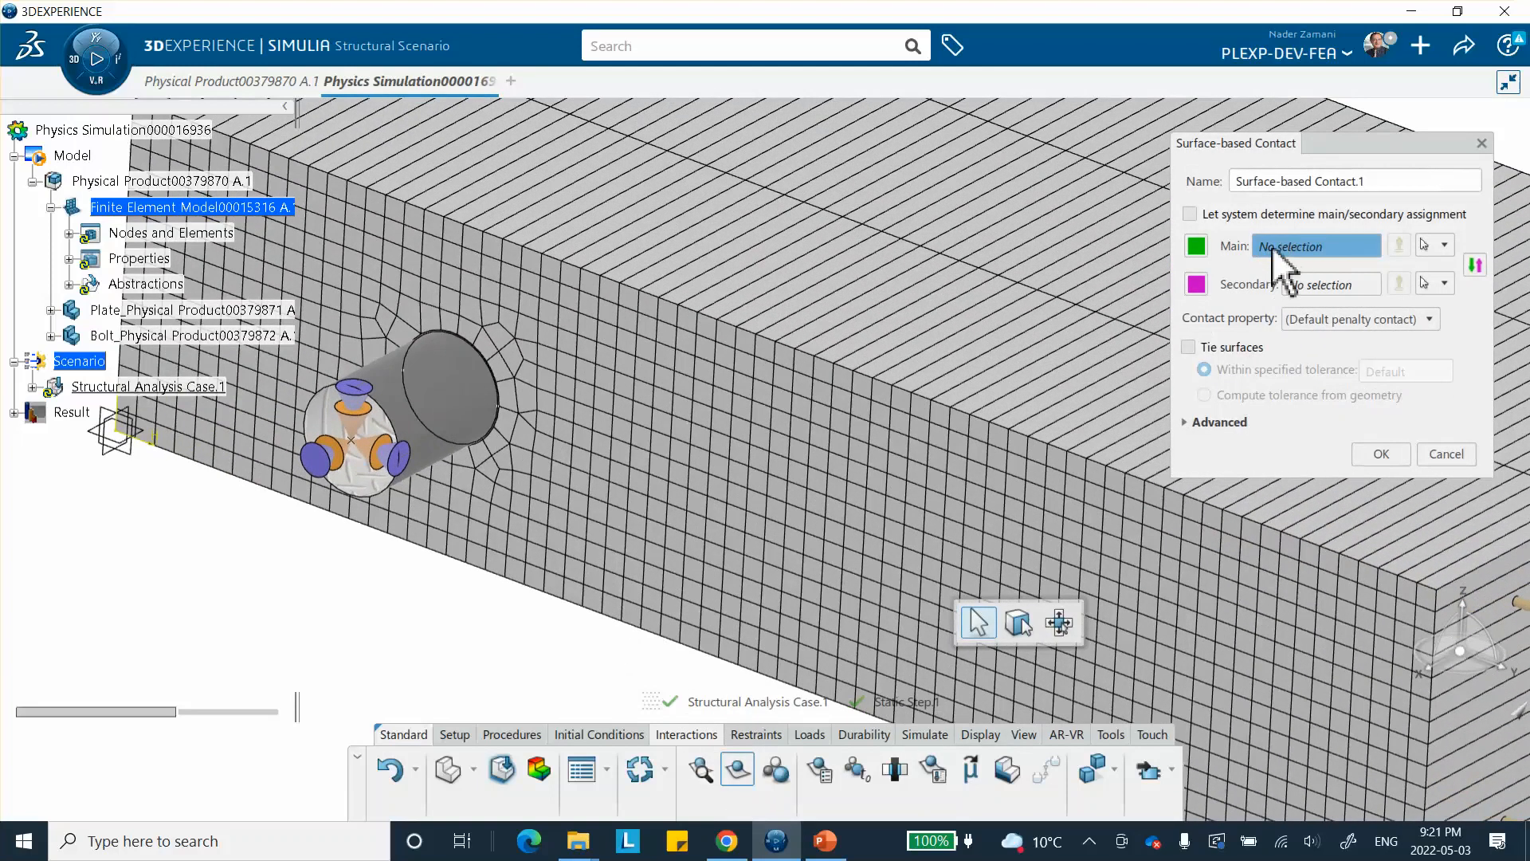
middle_click_drag(779, 484, 970, 384)
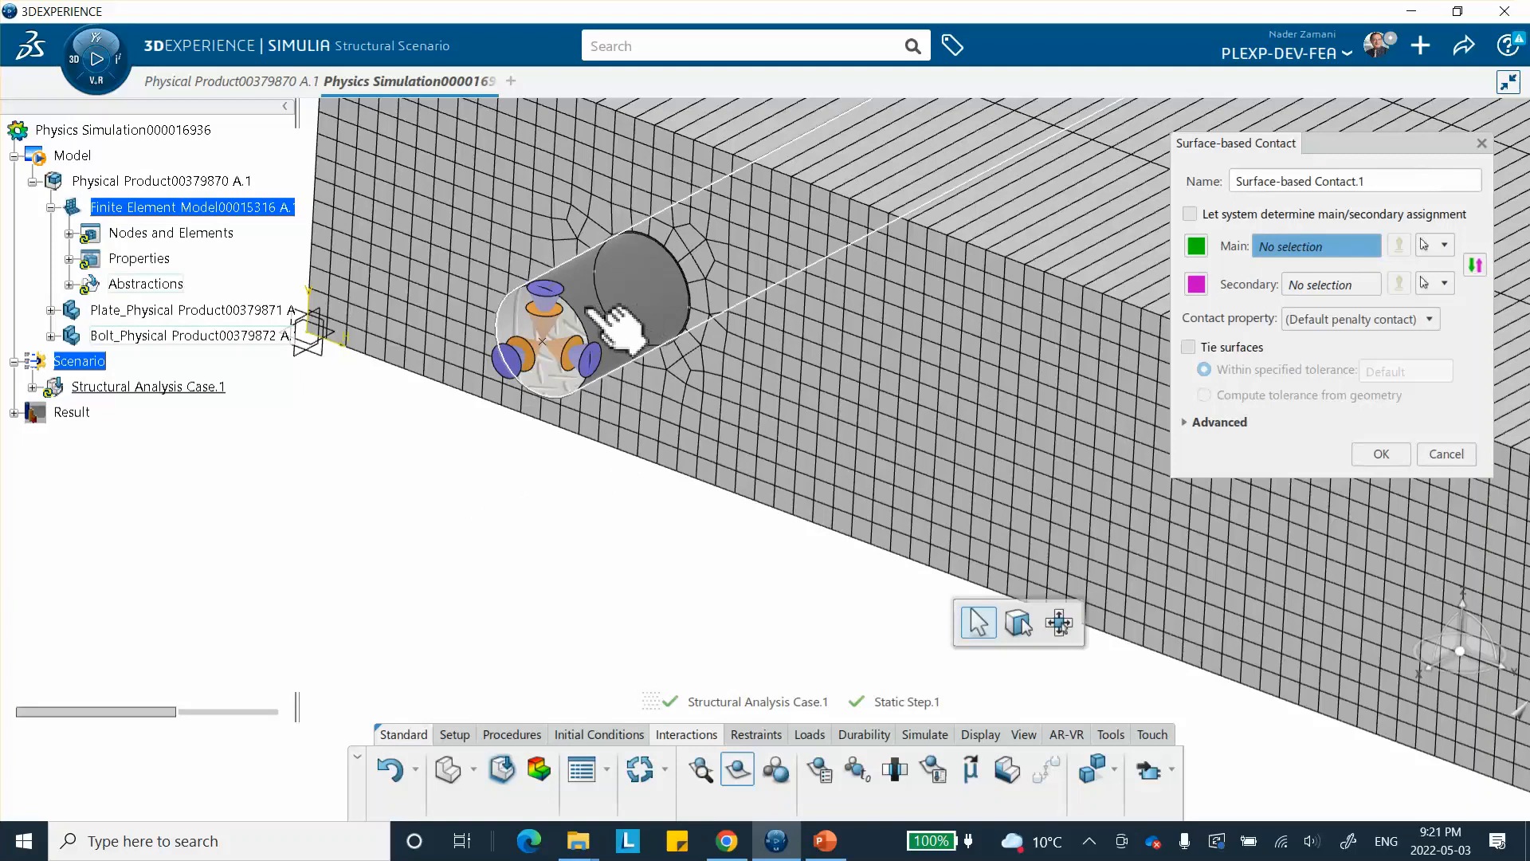
left_click(615, 328)
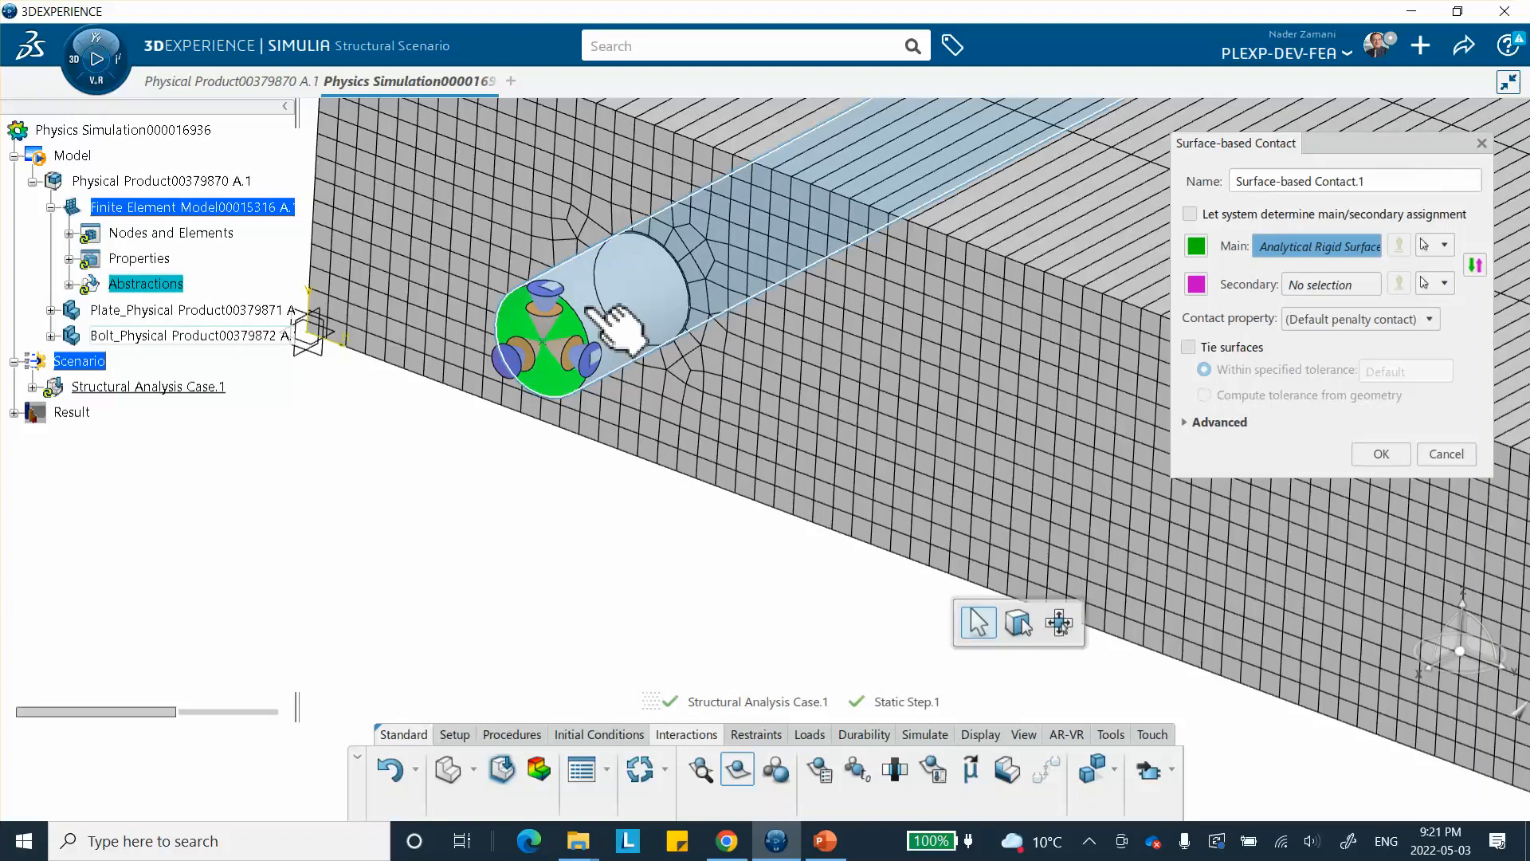
- Activate the contact's secondary surface selection and hide the bolt geometry covering the plate's hole
left_click(1313, 285)
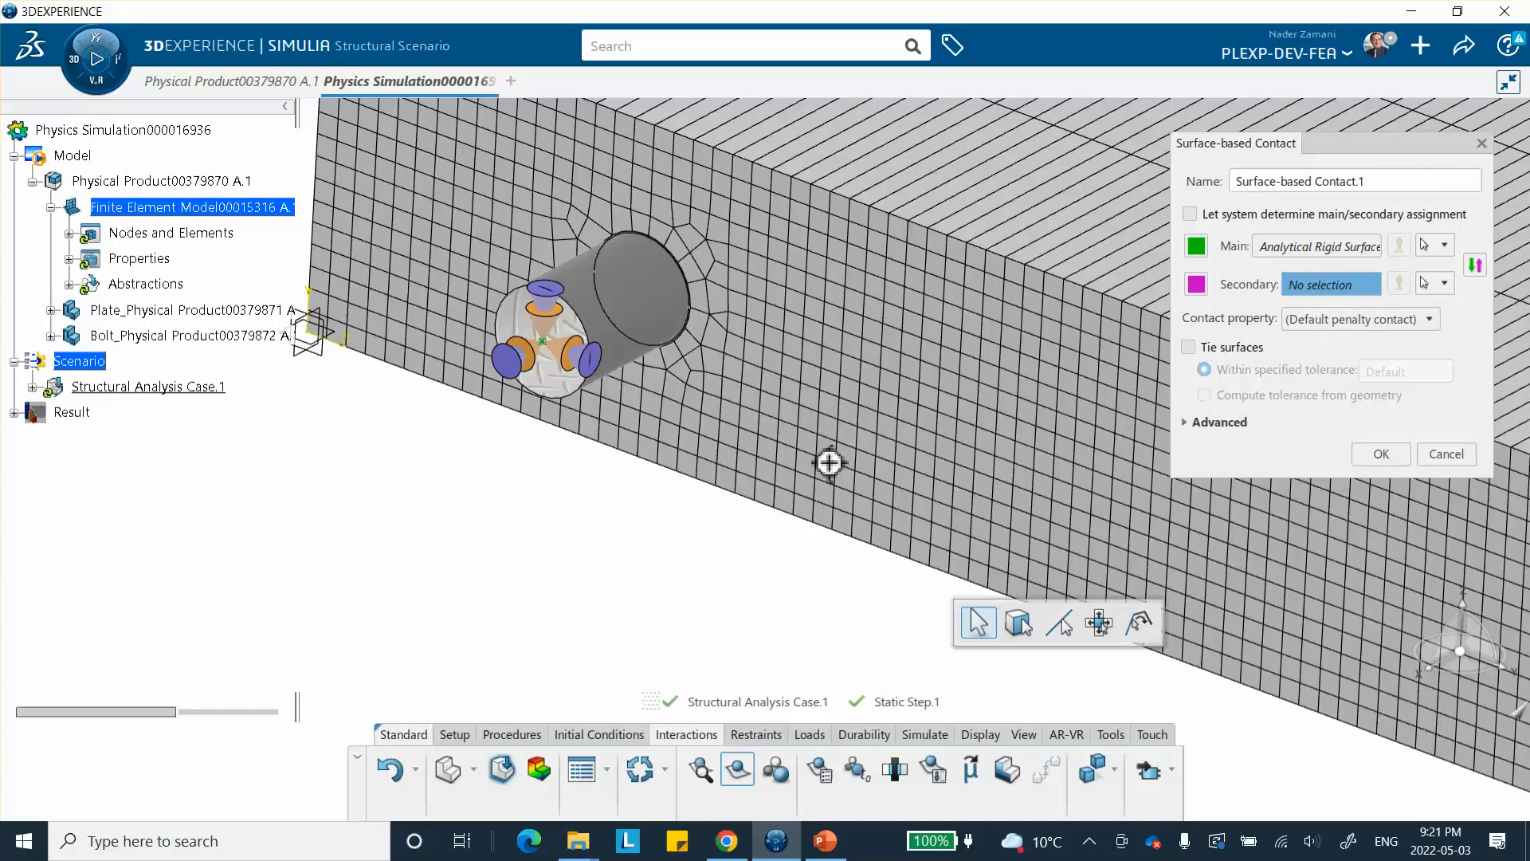
scroll(826, 457, "up", 5)
scroll(905, 570, "down", 3)
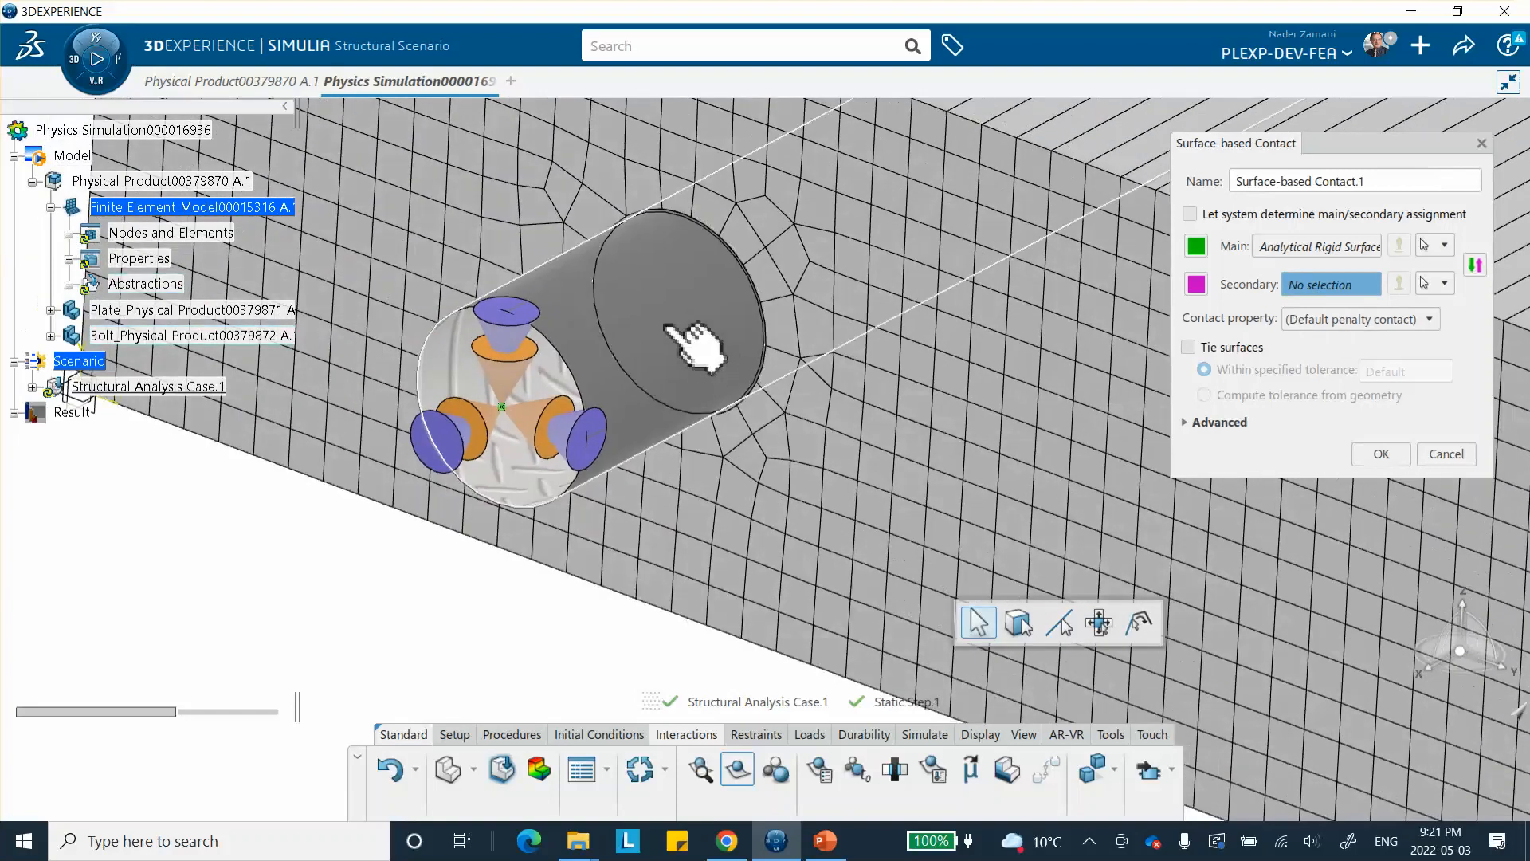
right_click(668, 321)
left_click(706, 390)
right_click(641, 322)
left_click(683, 396)
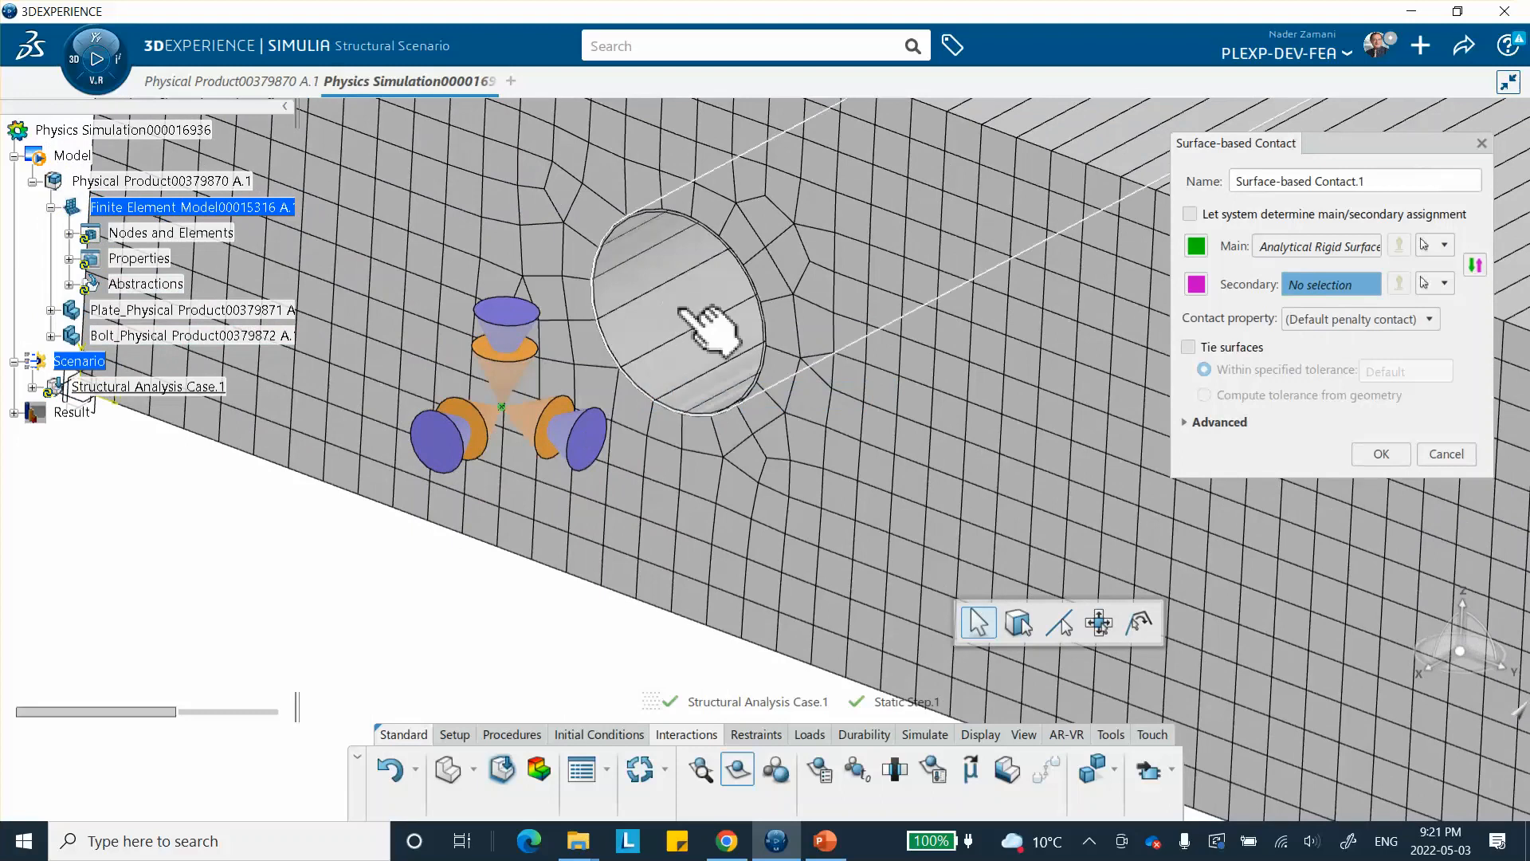
- Assign the plate's cylindrical hole face as the secondary surface, keep the rigid bolt as main, and create the contact
left_click(707, 327)
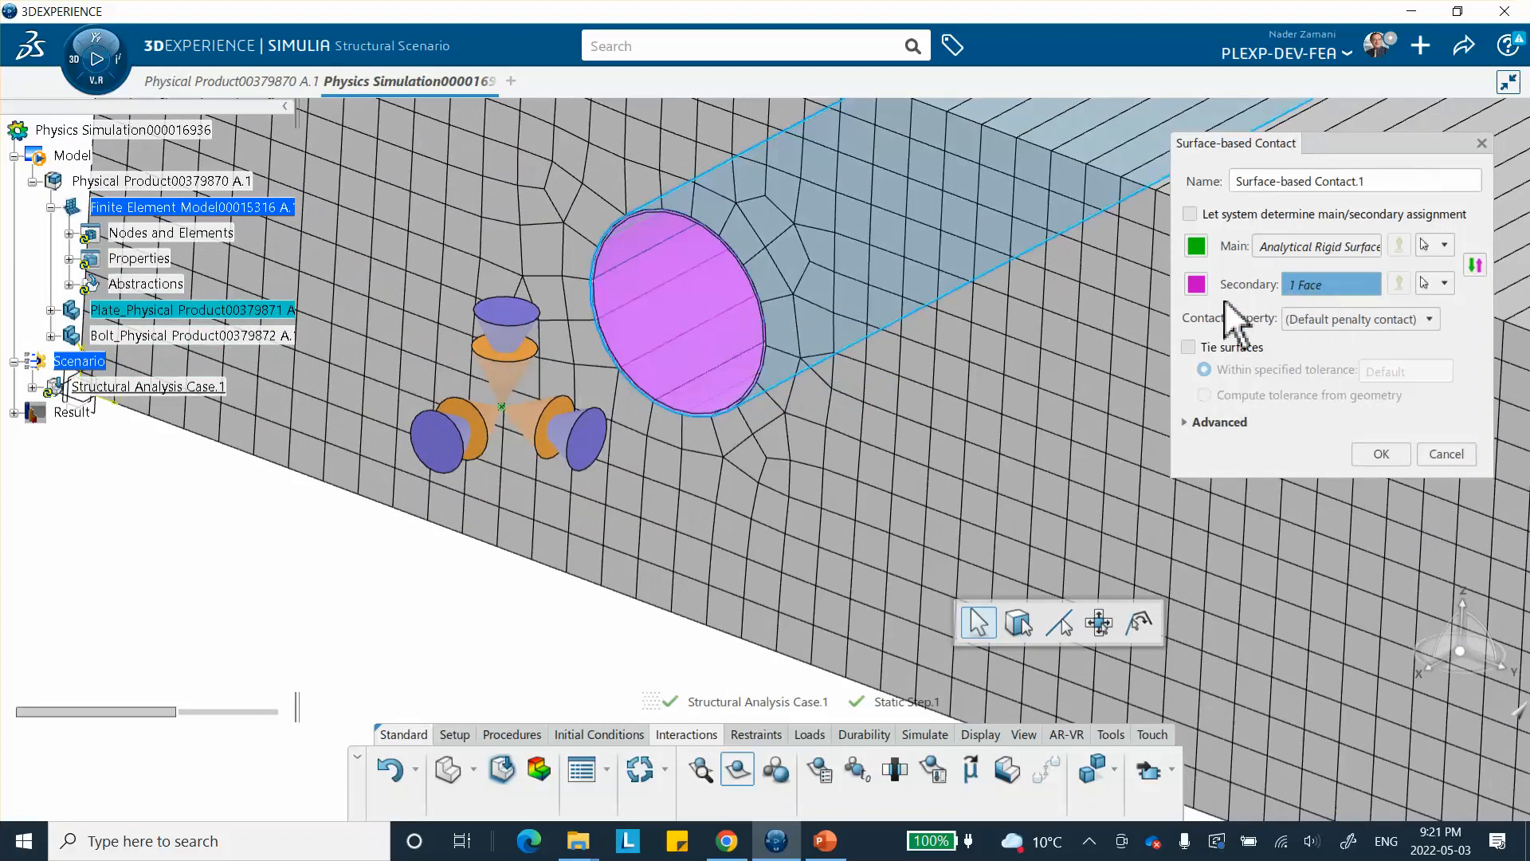
left_click(1475, 265)
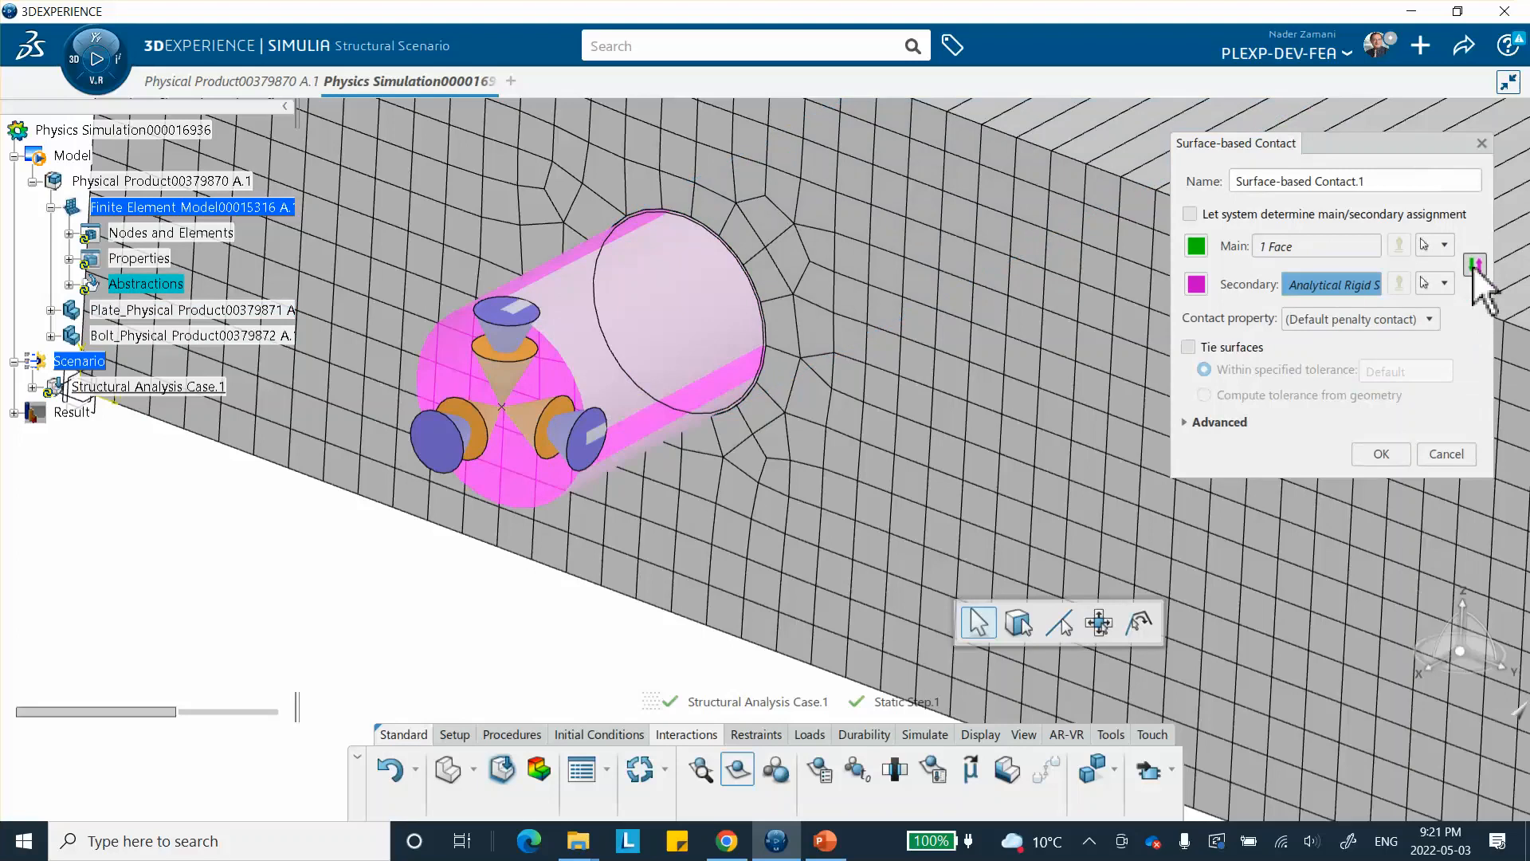
left_click(1475, 265)
middle_click_drag(1128, 351, 1162, 501, "ctrl")
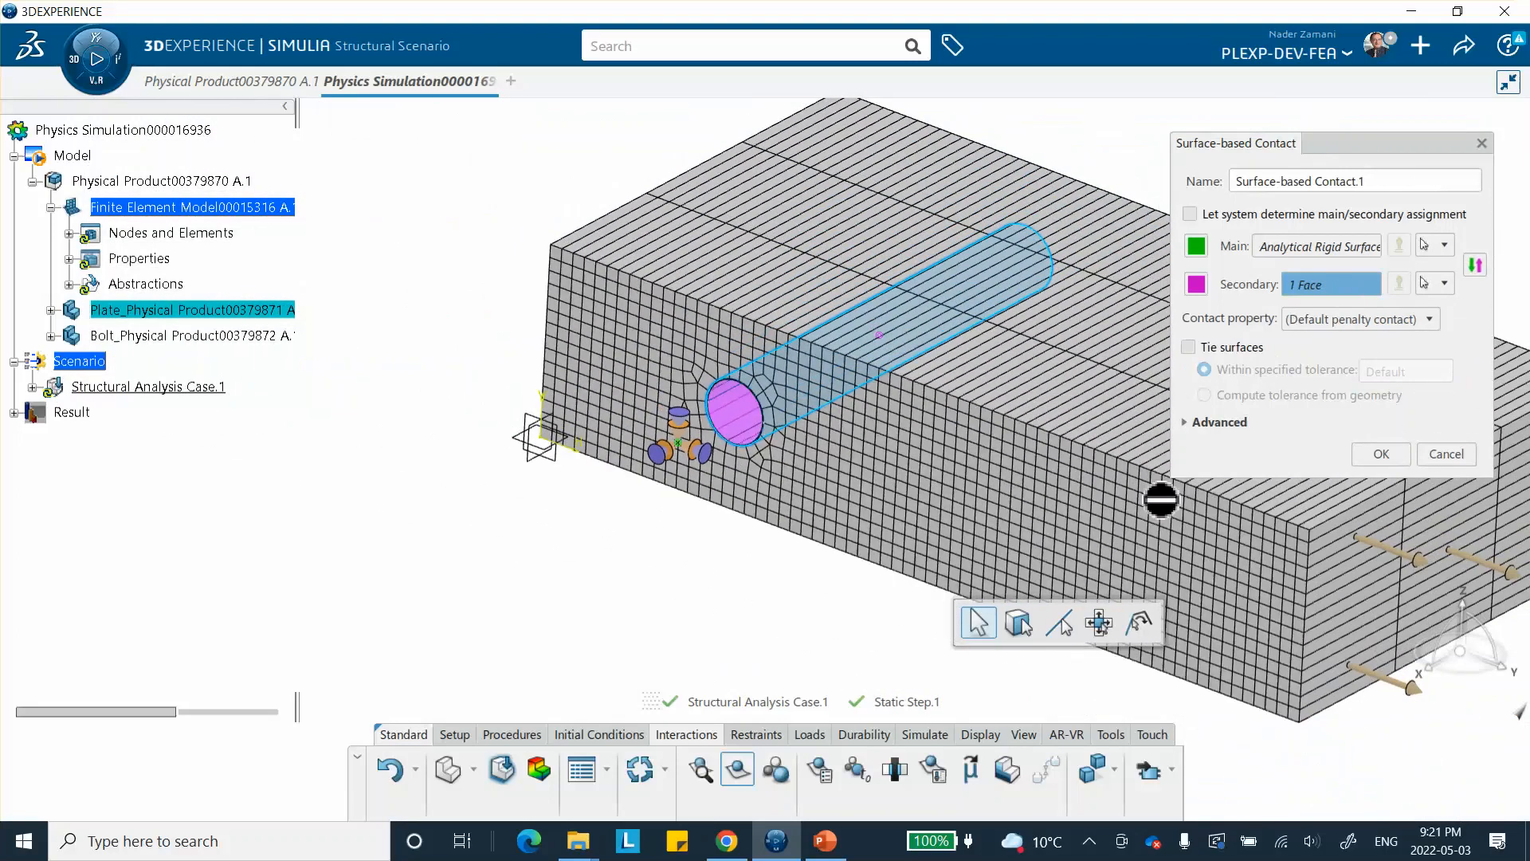
left_click(1381, 455)
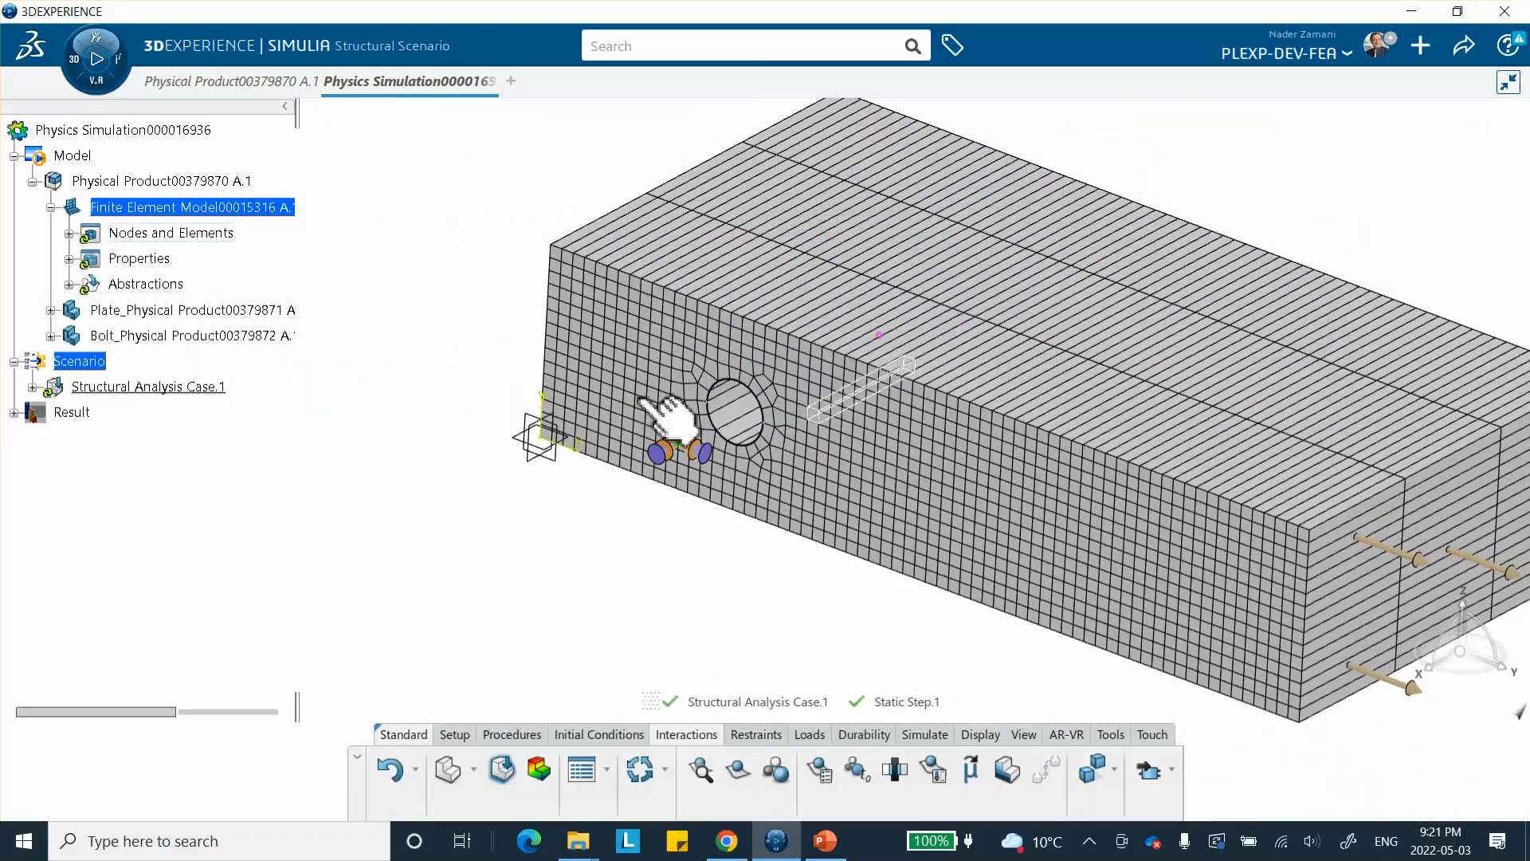
middle_click_drag(489, 239, 484, 242)
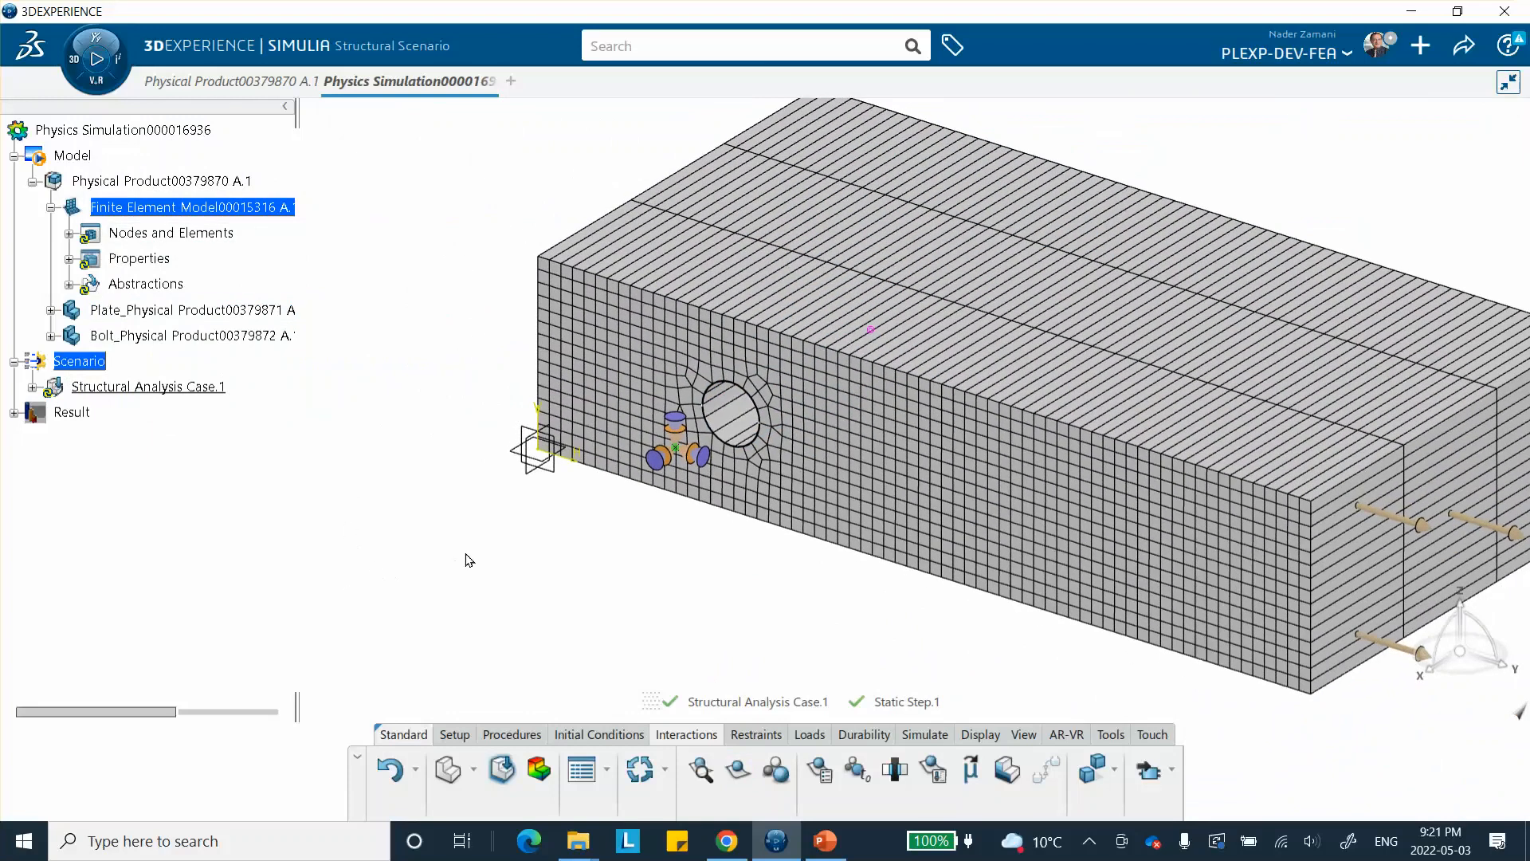
- Create a contact property with normal behavior specified as hard contact and separation allowed
left_click(14, 412)
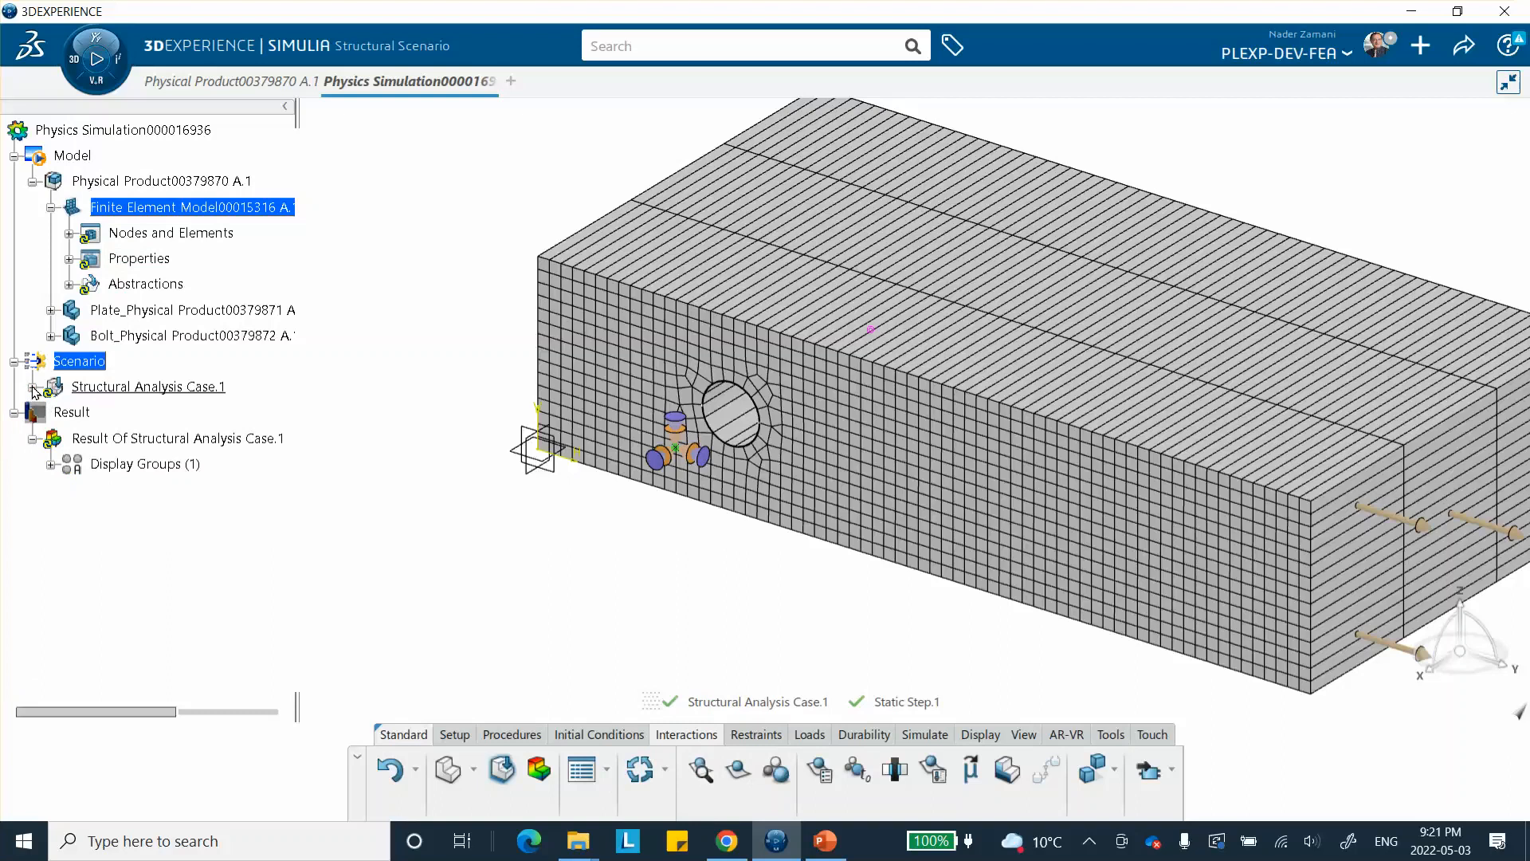
left_click(33, 388)
left_click(50, 439)
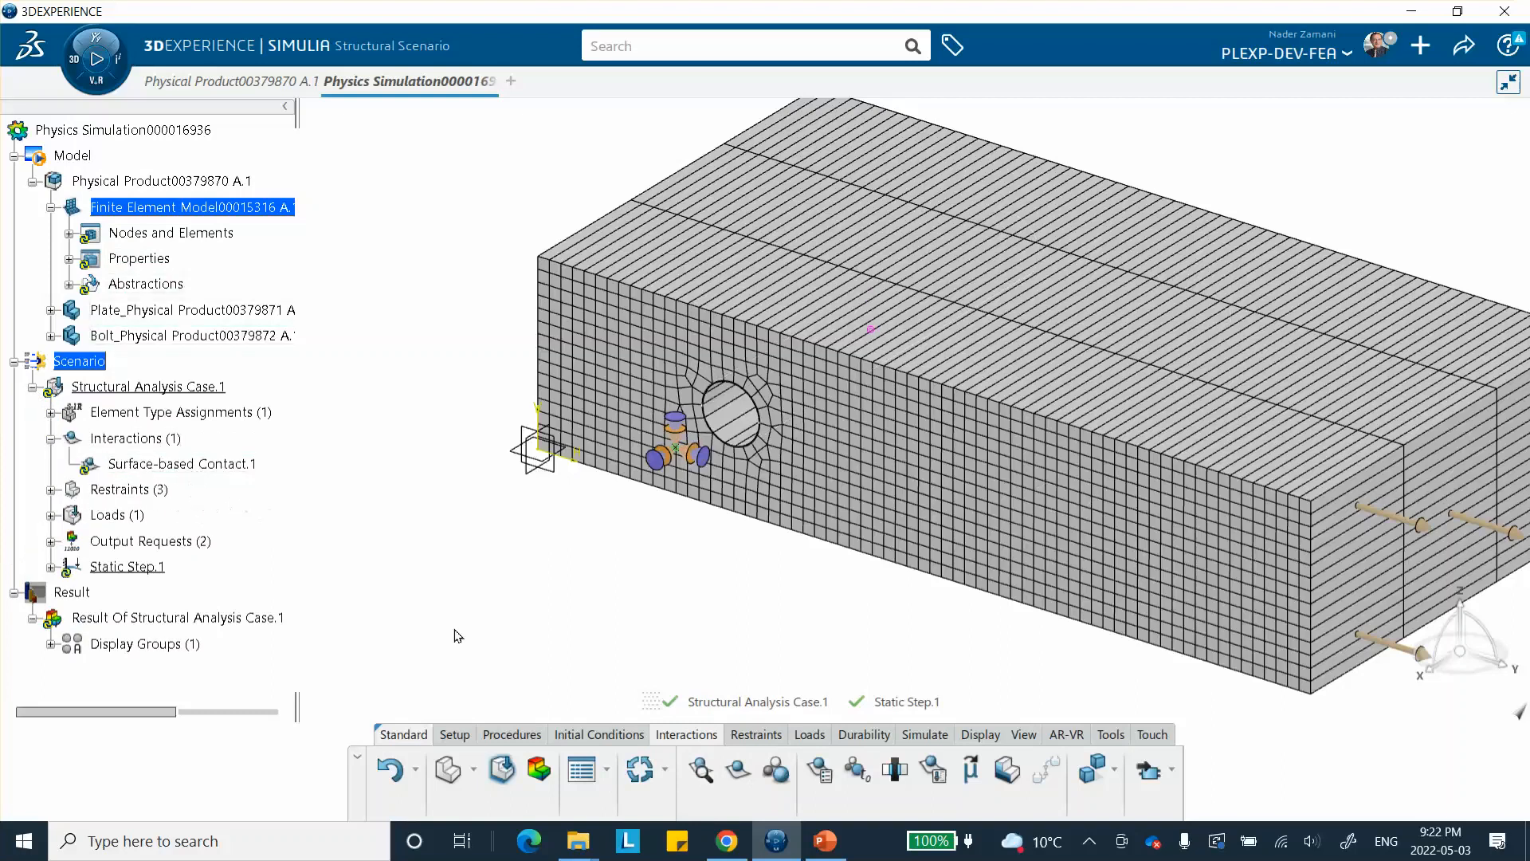
left_click(815, 769)
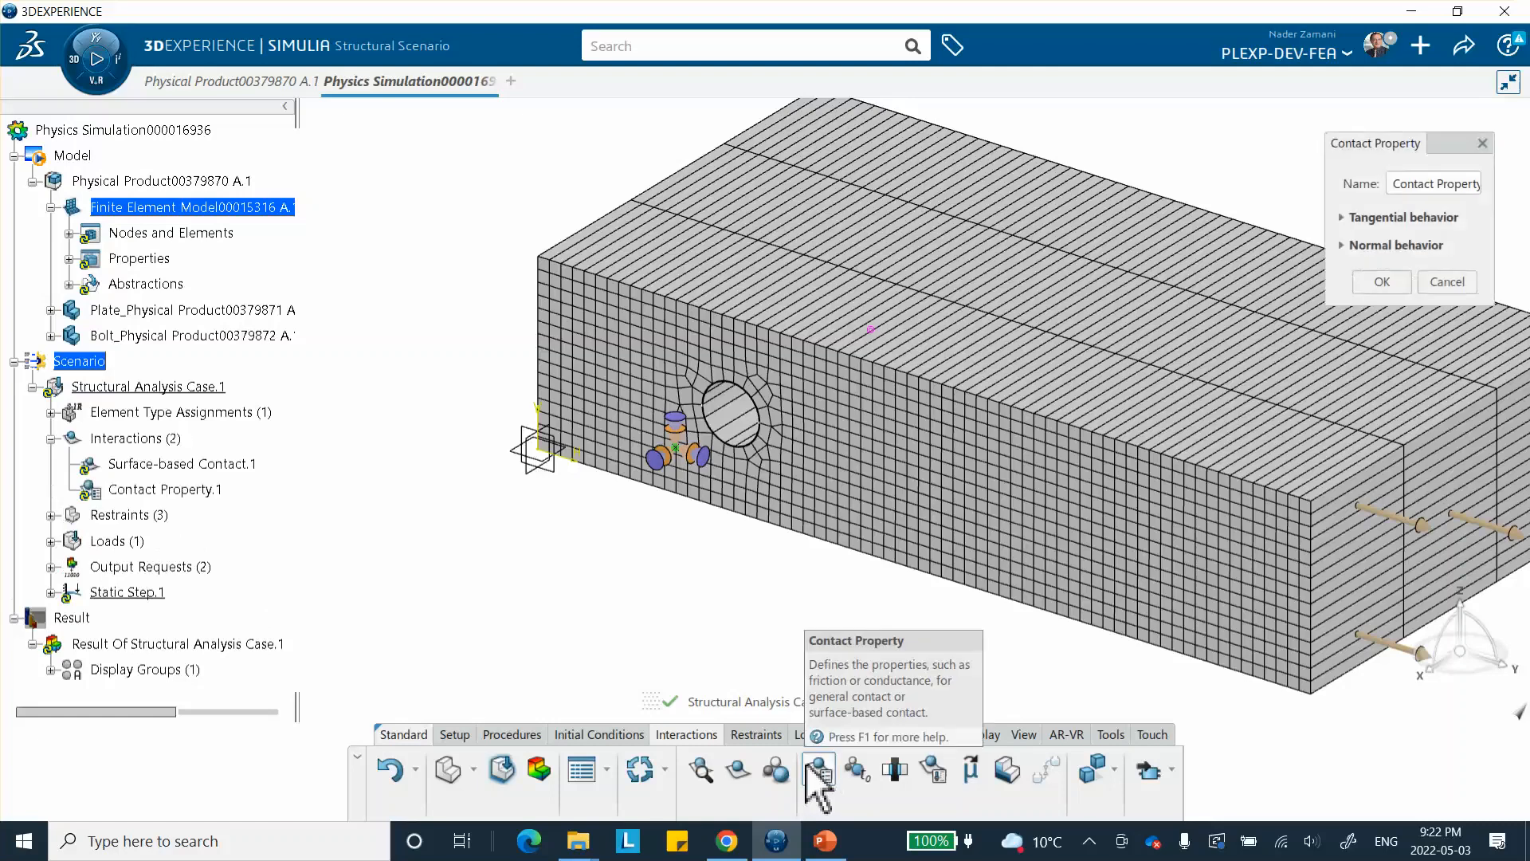
left_click(1343, 245)
left_click(1298, 270)
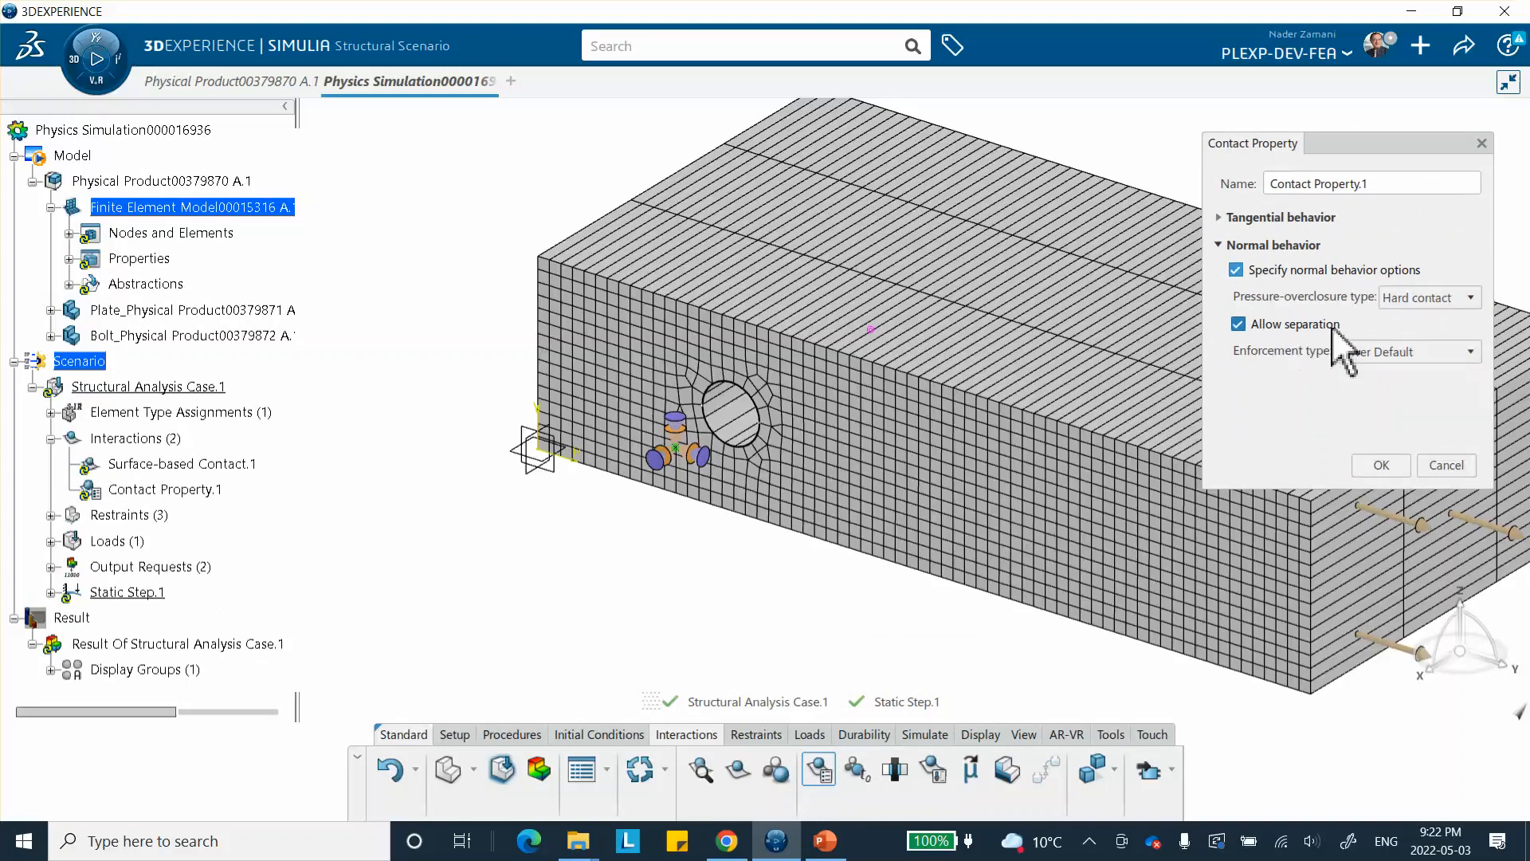
left_click(1380, 465)
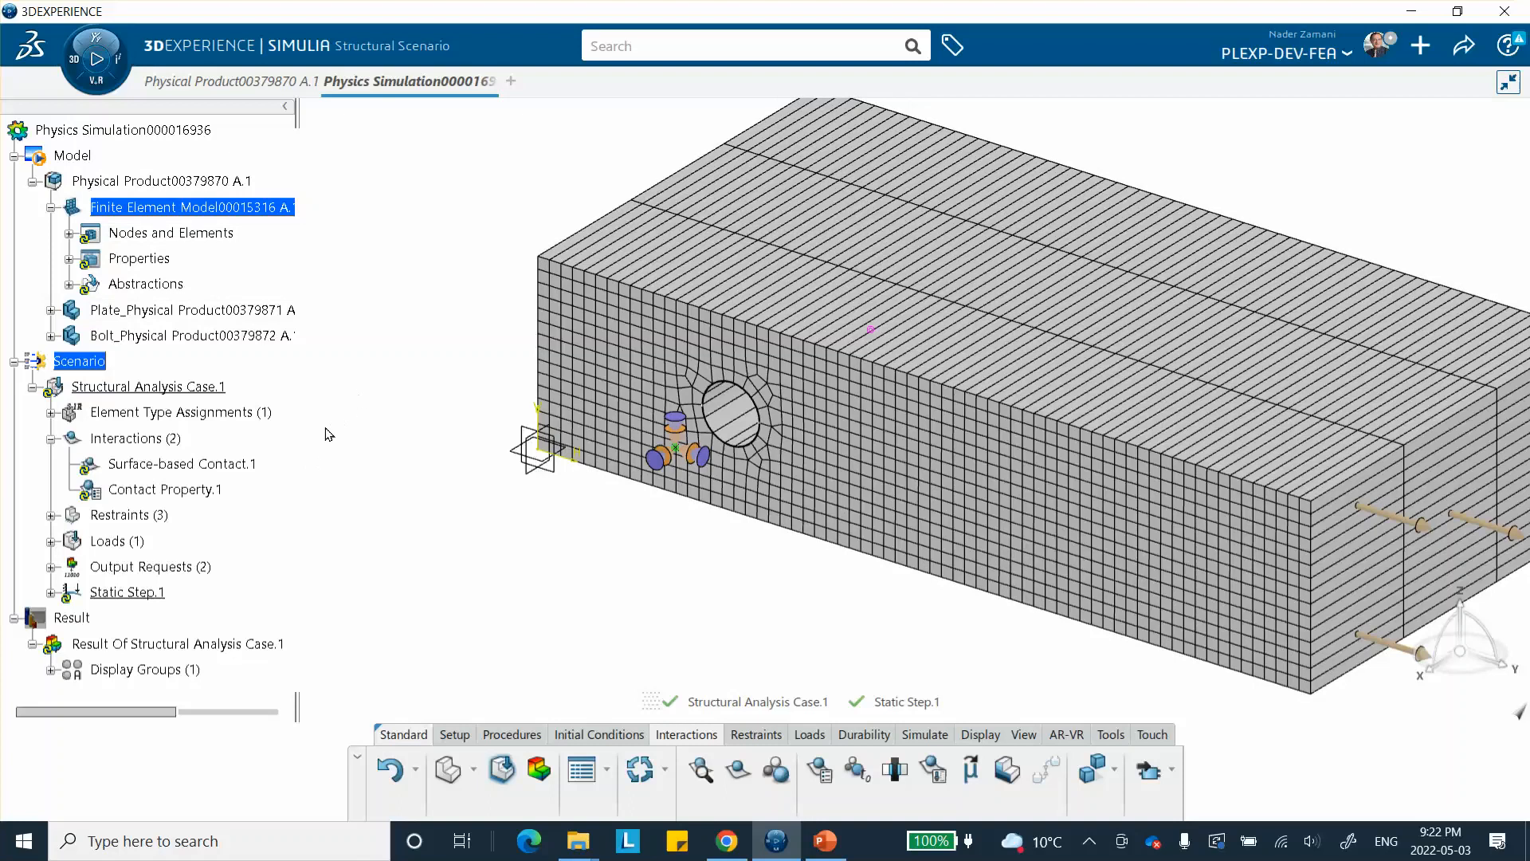
- Show the bolt's hidden Extrude.1 feature again from its PartBody
middle_click_drag(412, 452, 411, 427)
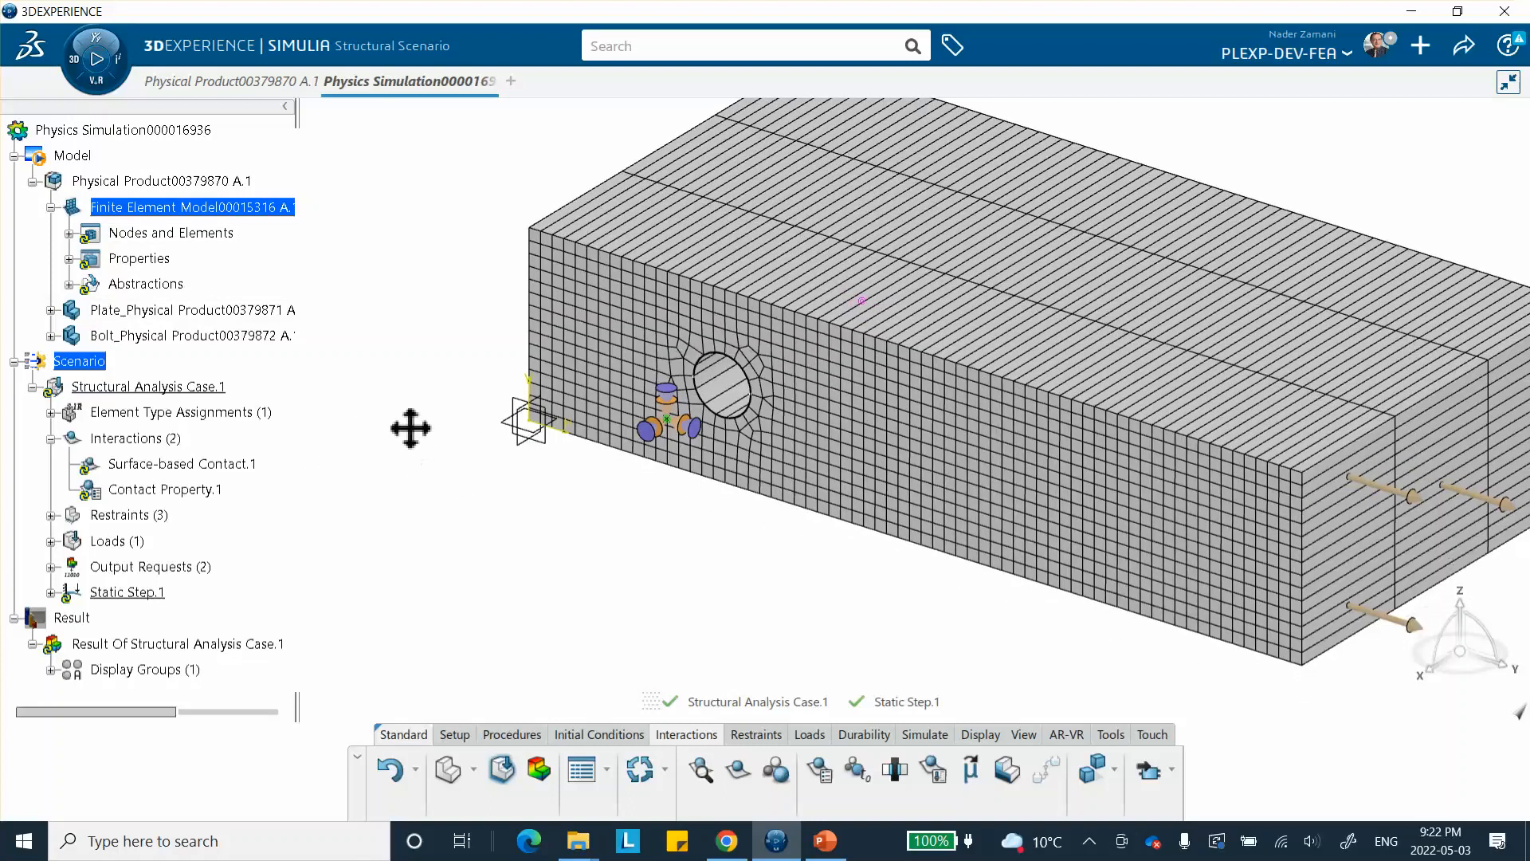
left_click(50, 337)
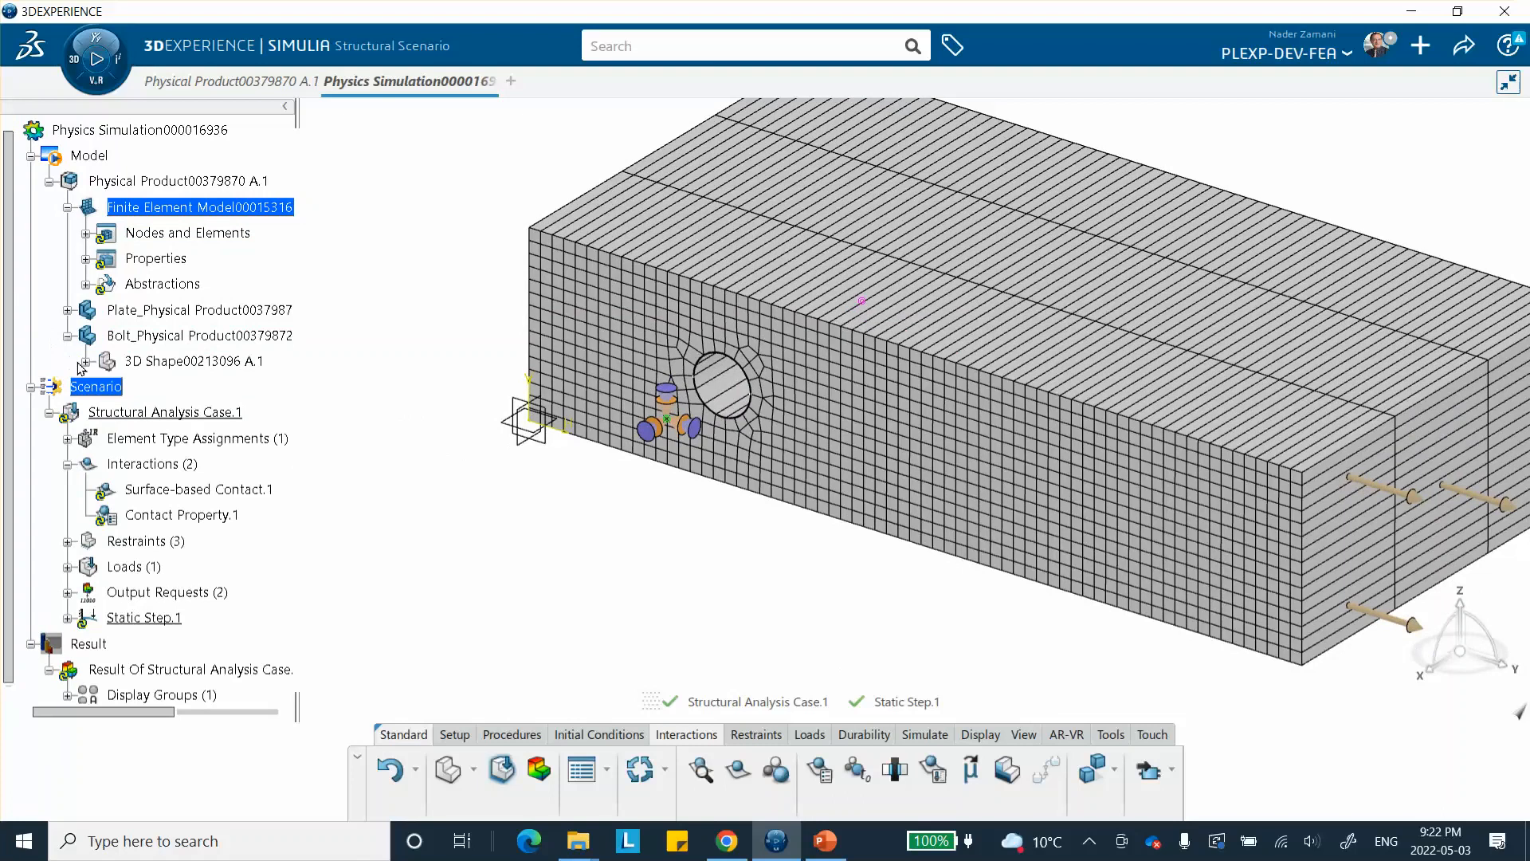
left_click(86, 362)
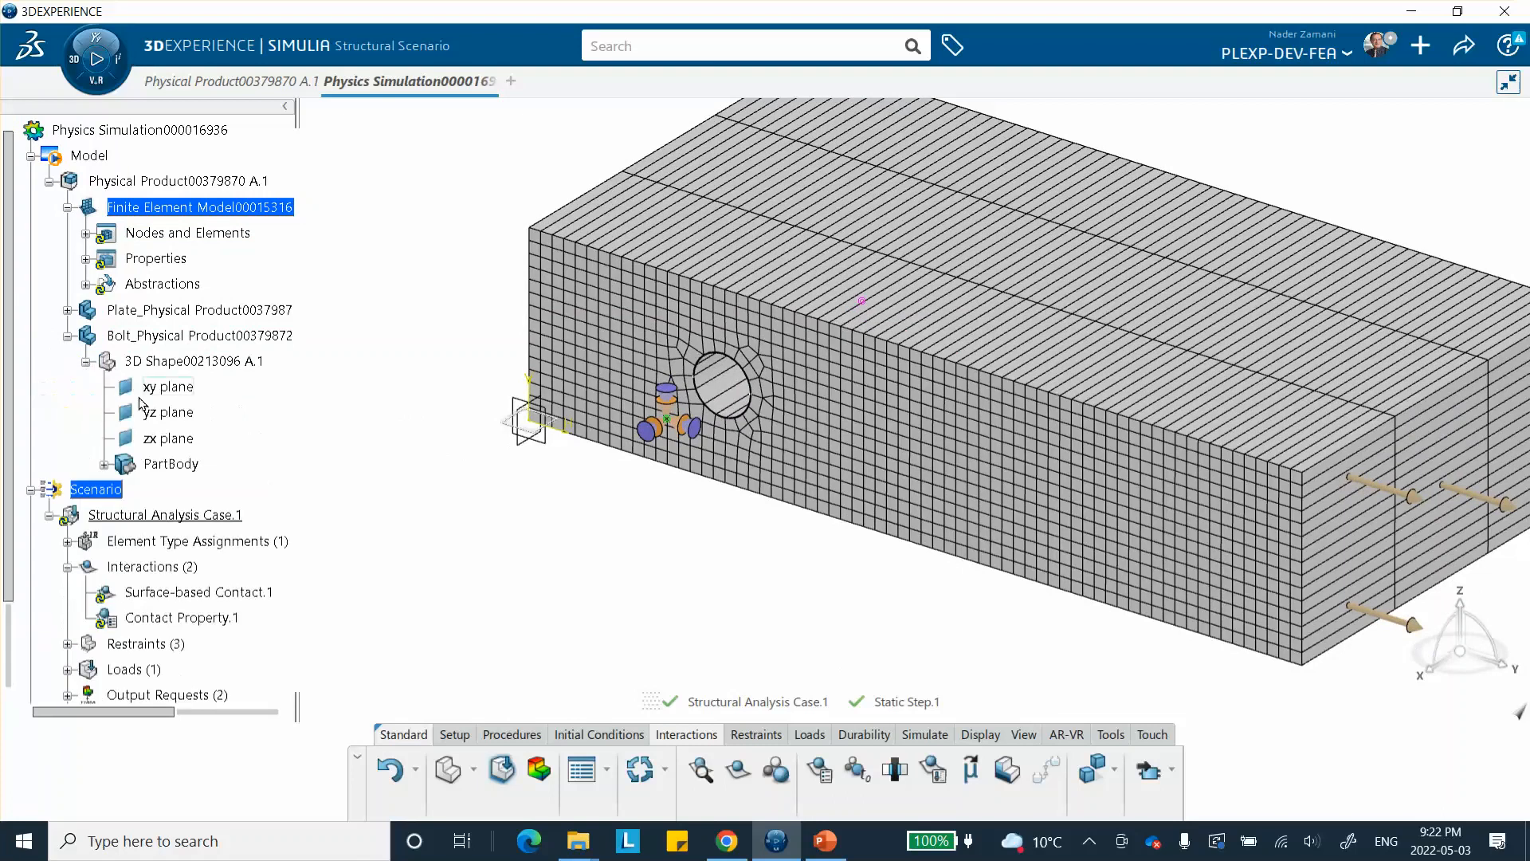
left_click(107, 466)
right_click(207, 544)
left_click(207, 544)
right_click(206, 545)
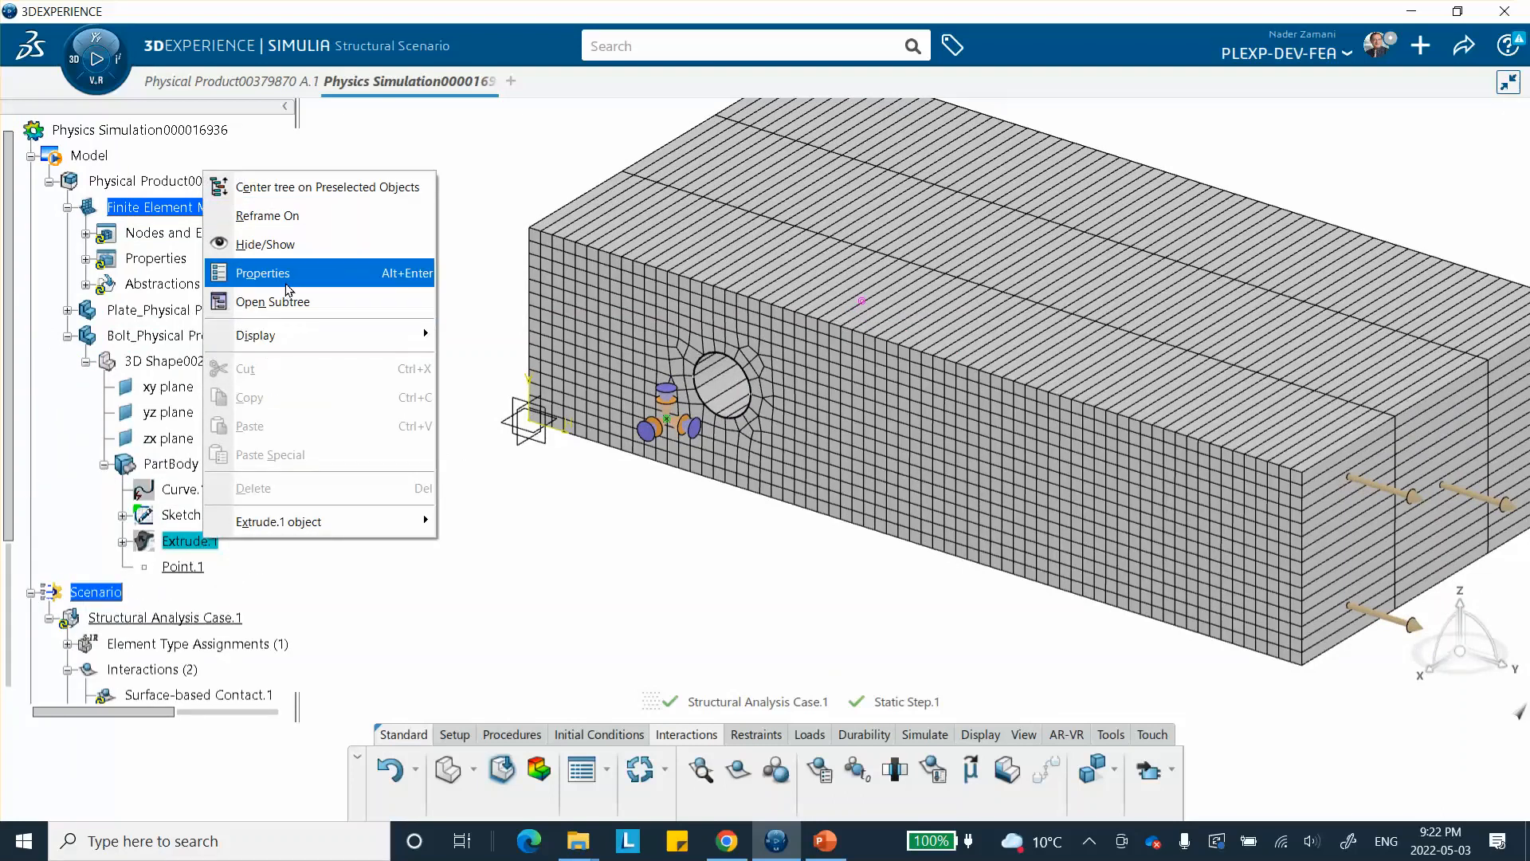
left_click(263, 244)
middle_click_drag(404, 418, 345, 468)
scroll(291, 443, "down", 3)
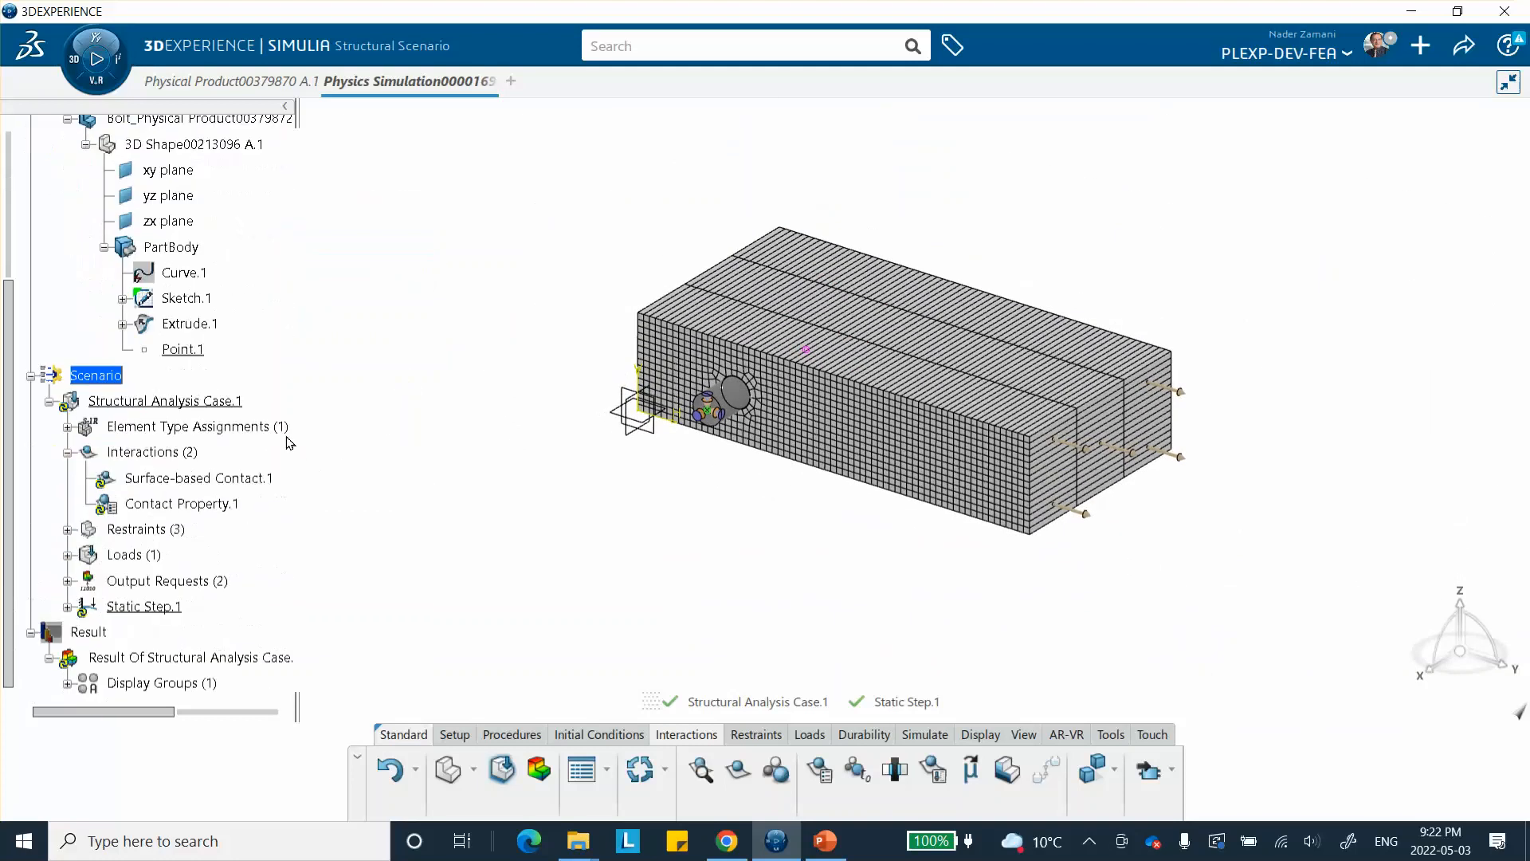
scroll(289, 443, "down", 1)
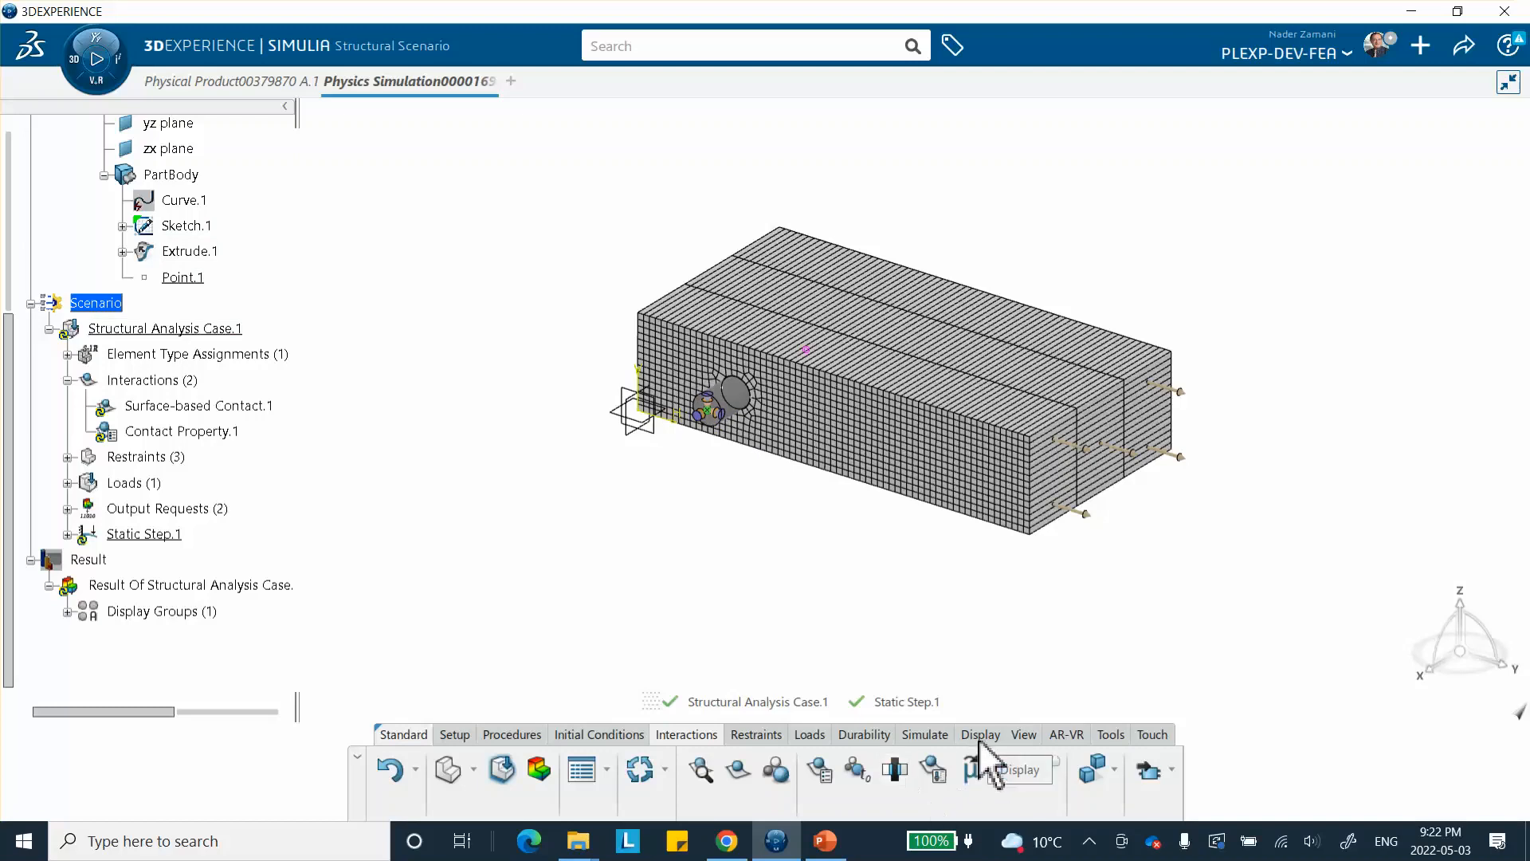
- Run the model and scenario checks, followed by the simulation checks, on the structural analysis case
left_click(918, 734)
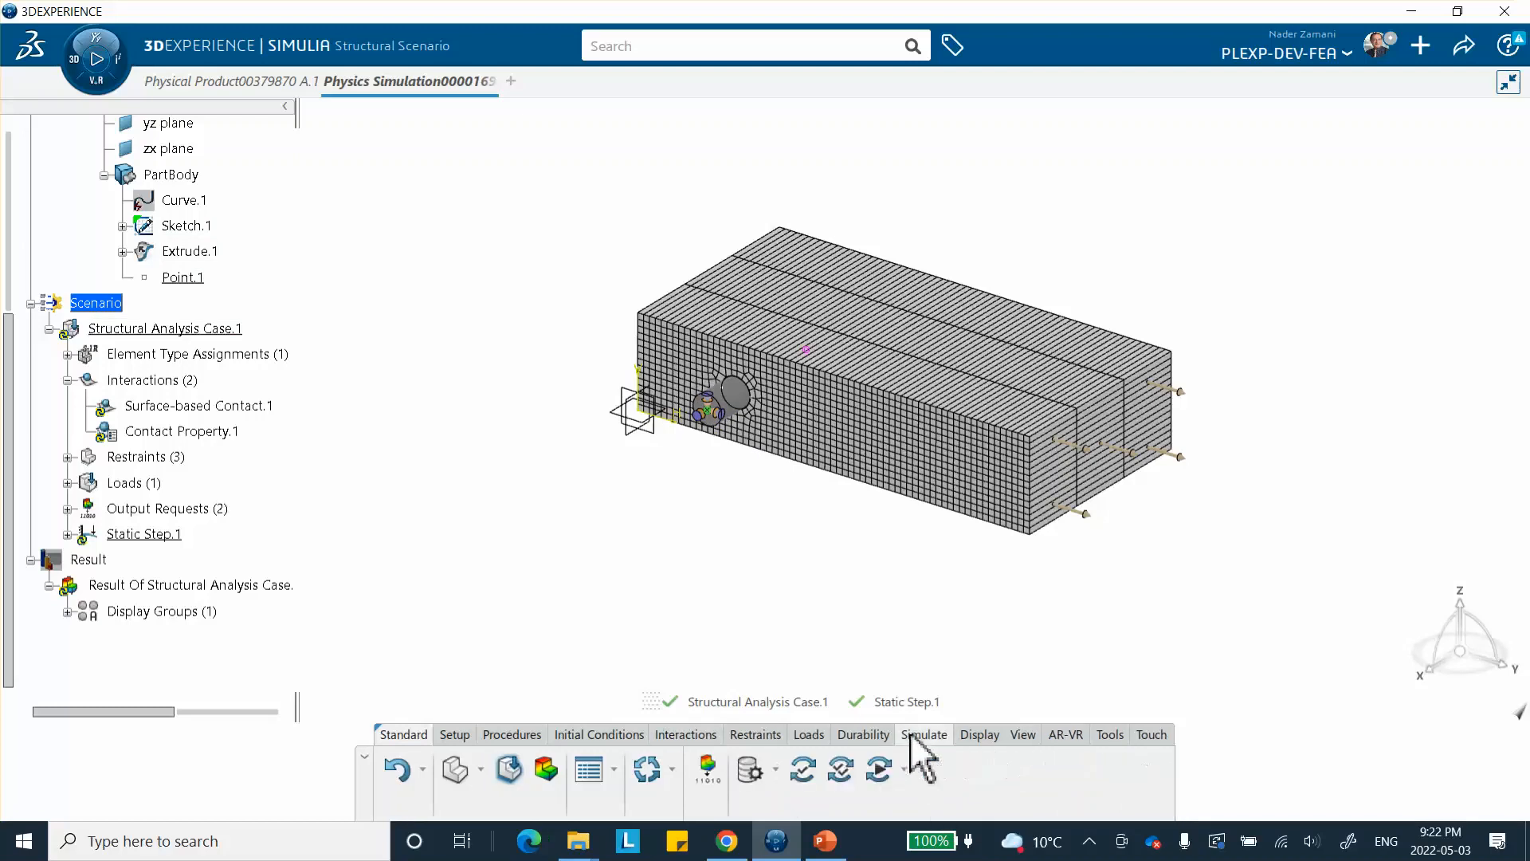
left_click(796, 769)
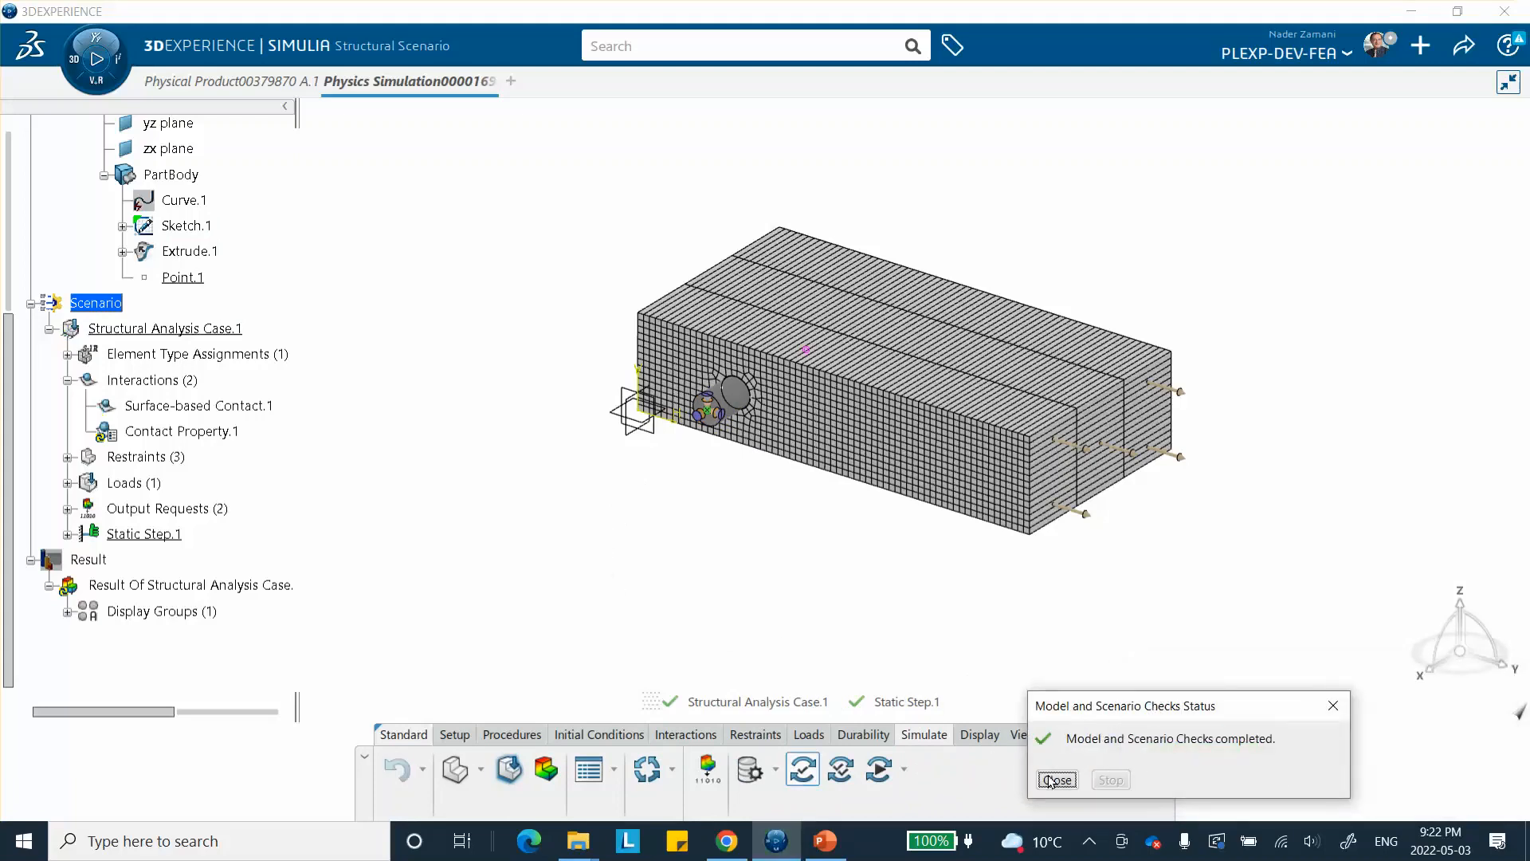
left_click(1056, 779)
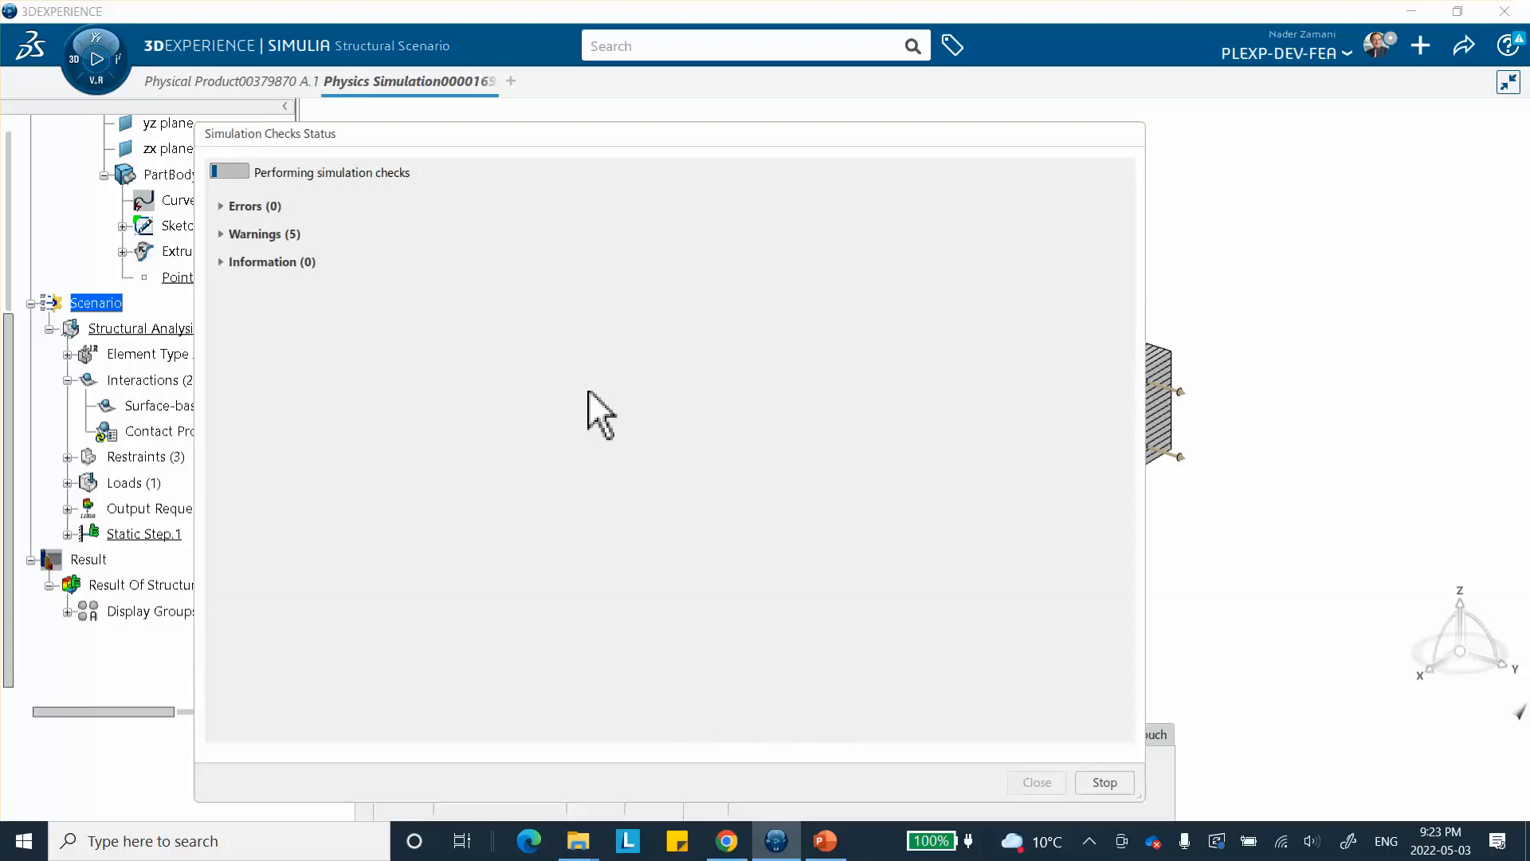
- Consult the rigid-bolt reference slide in PowerPoint, return to 3DEXPERIENCE and close the simulation checks status
left_click(825, 841)
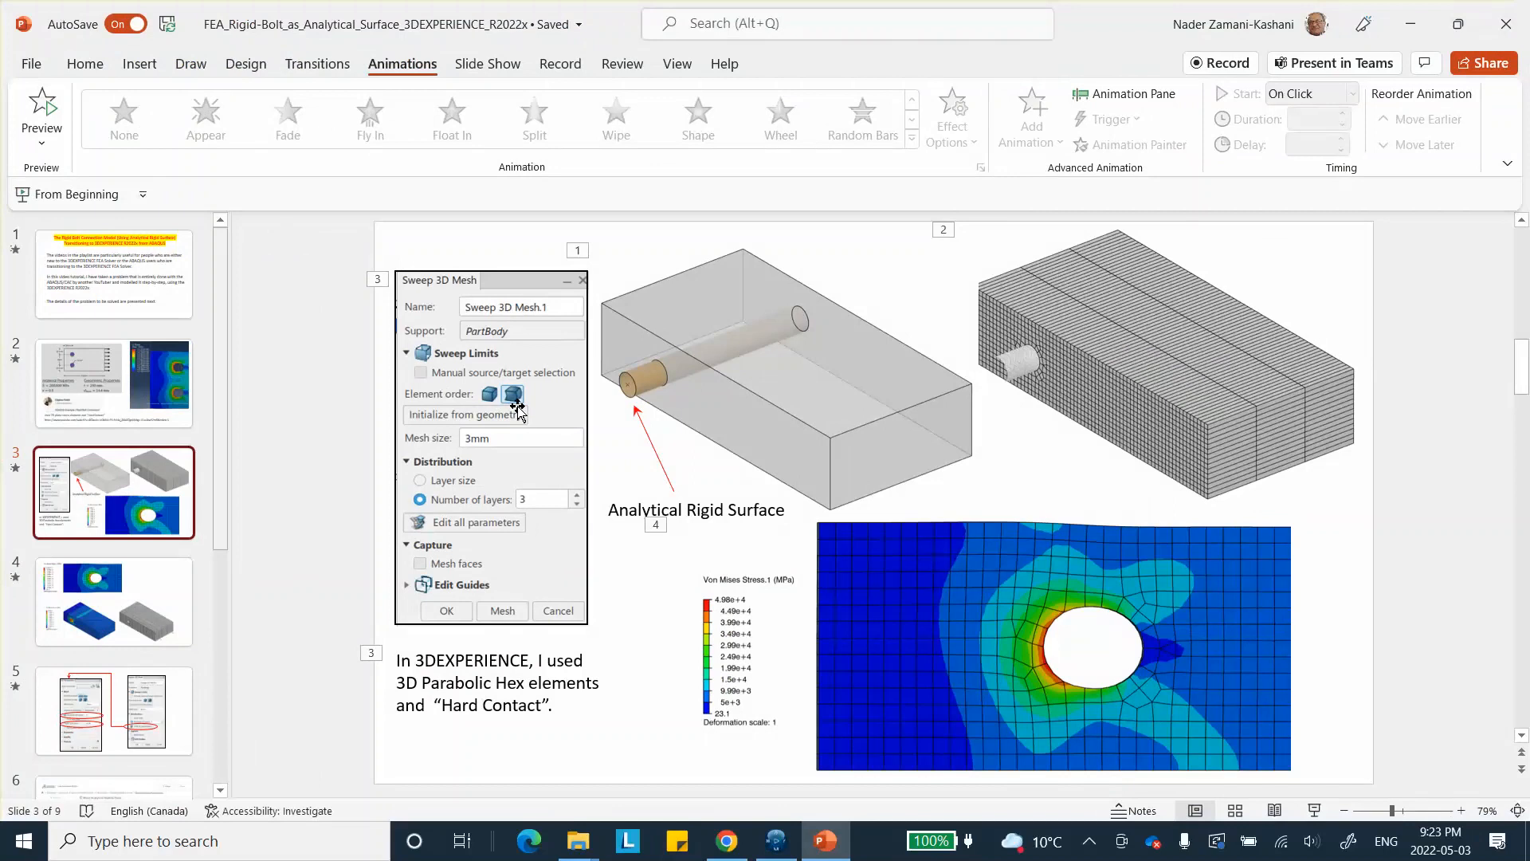
left_click(1411, 25)
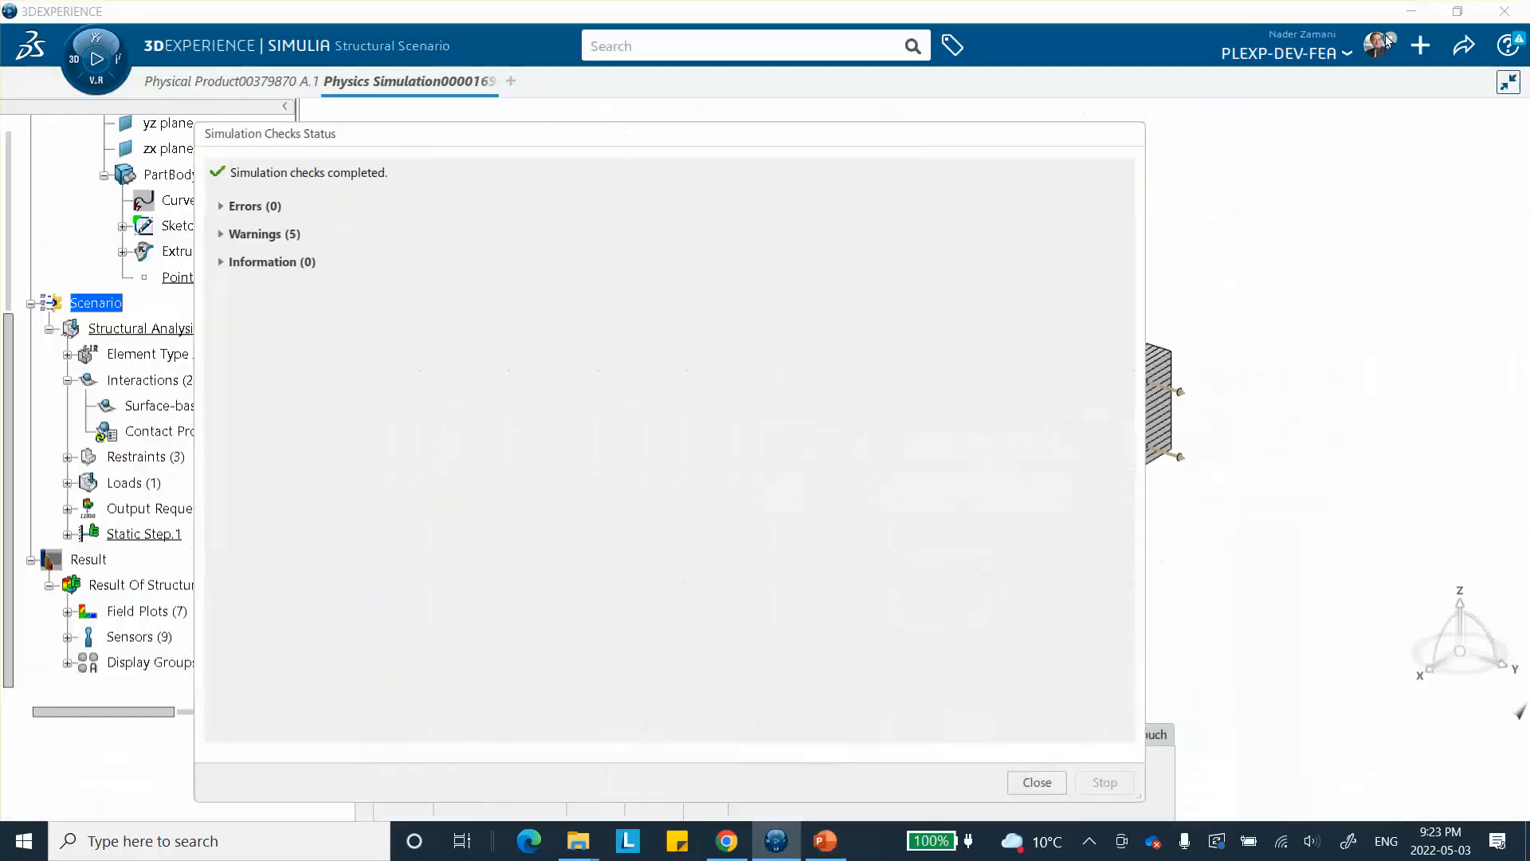
left_click(1037, 782)
- Run the structural analysis case with Local interactive on 4 cores, consulting the PowerPoint reference slide while it solves, and return to 3DEXPERIENCE
left_click(871, 768)
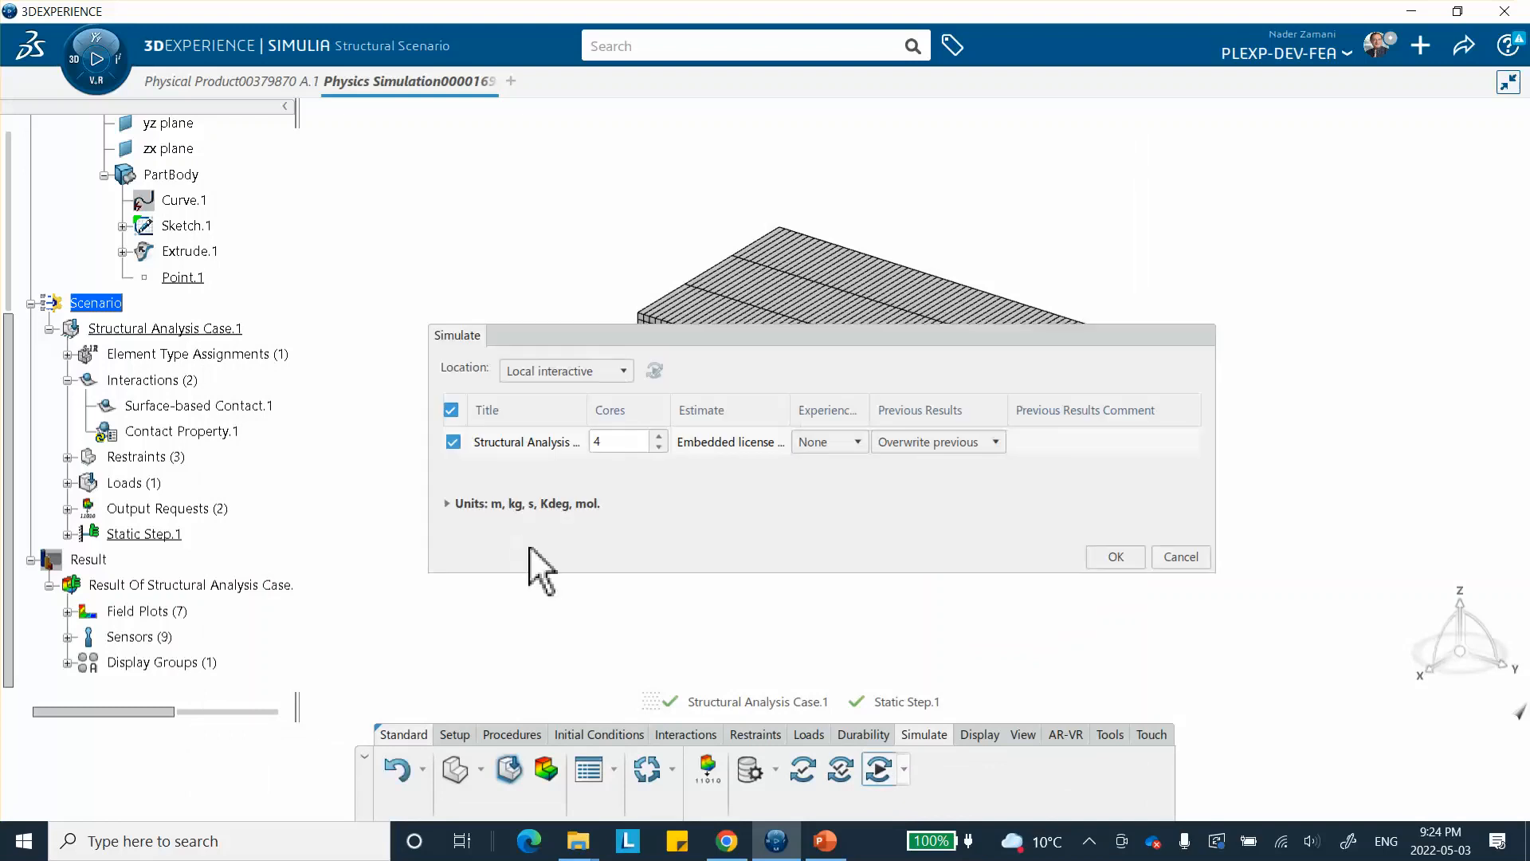
left_click(1112, 557)
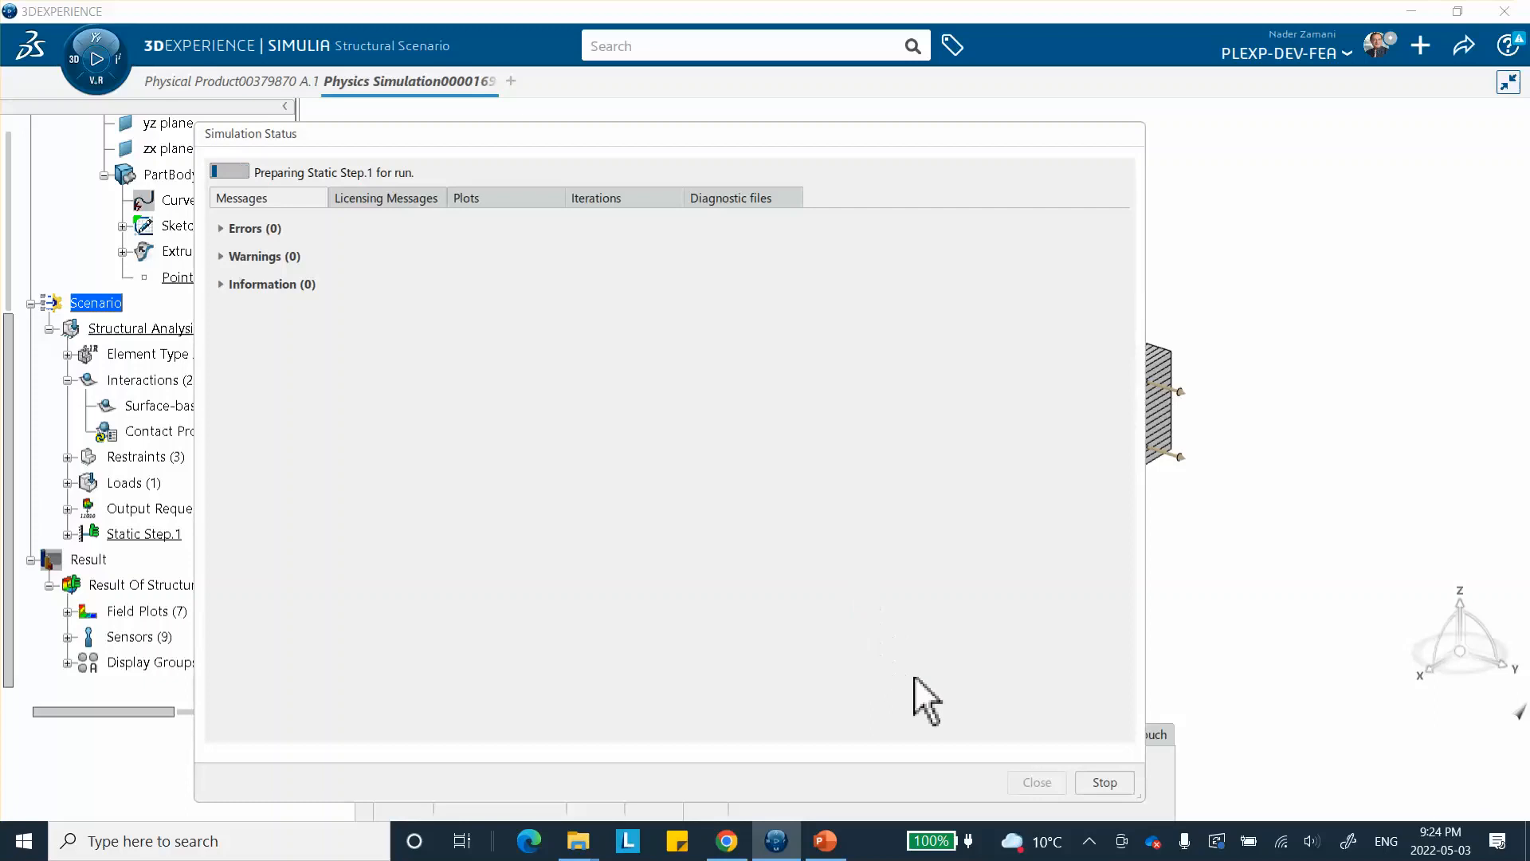
mouse_move(832, 851)
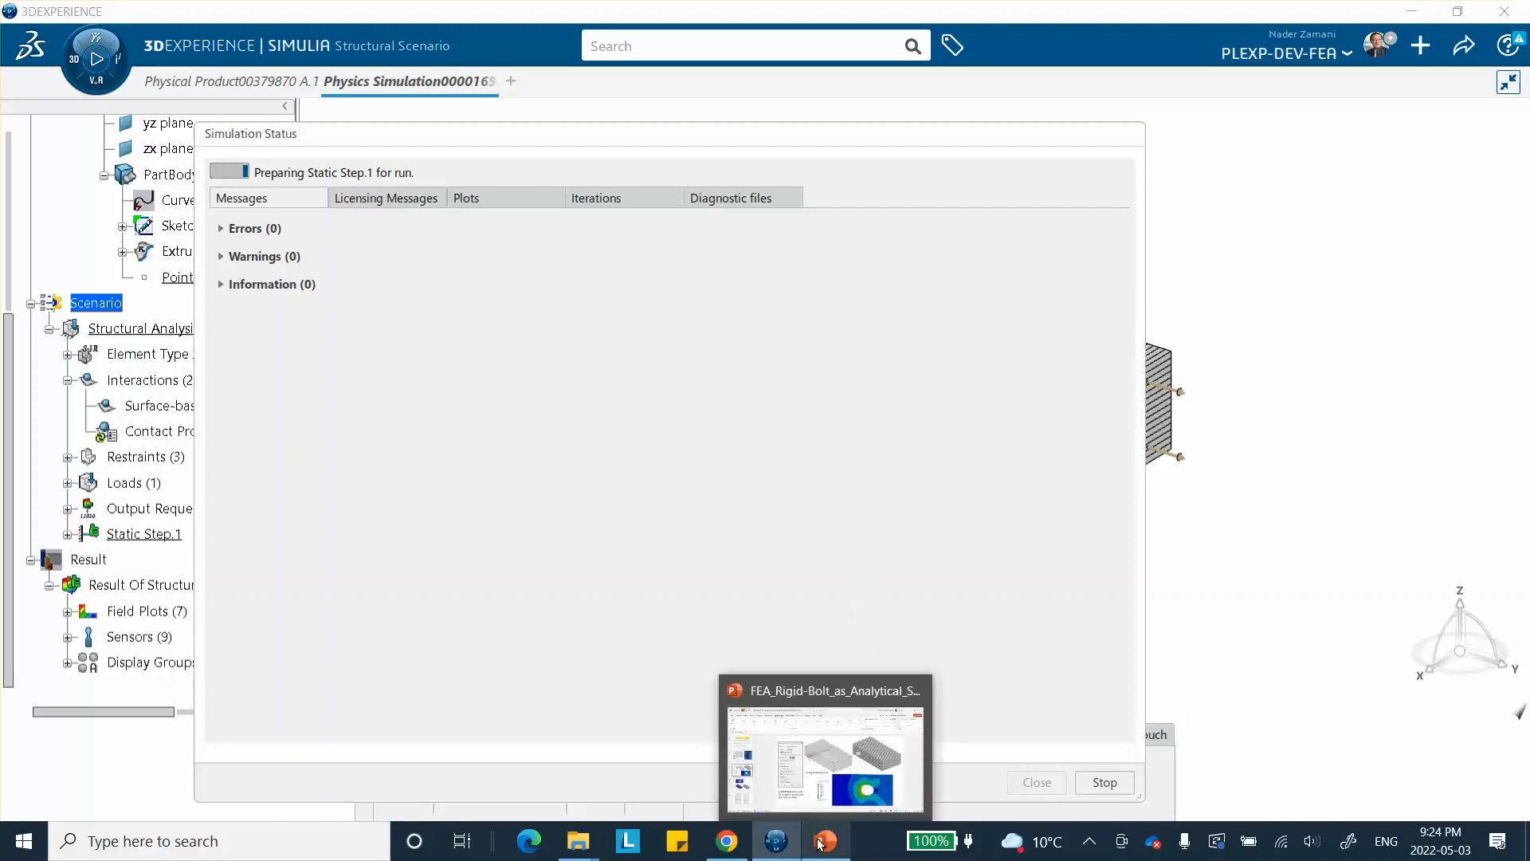
left_click(761, 694)
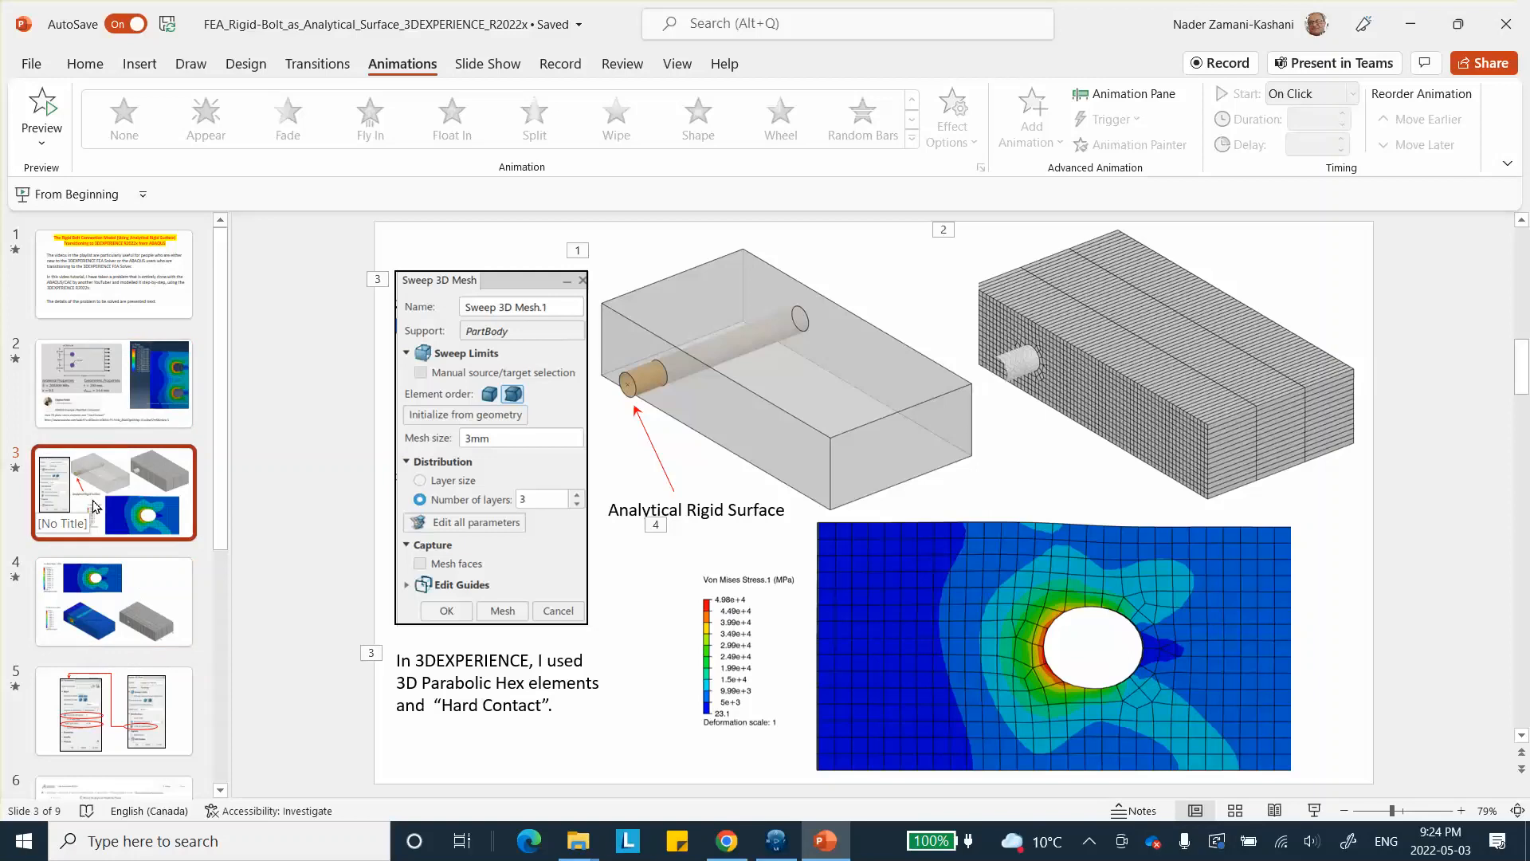
left_click(1412, 30)
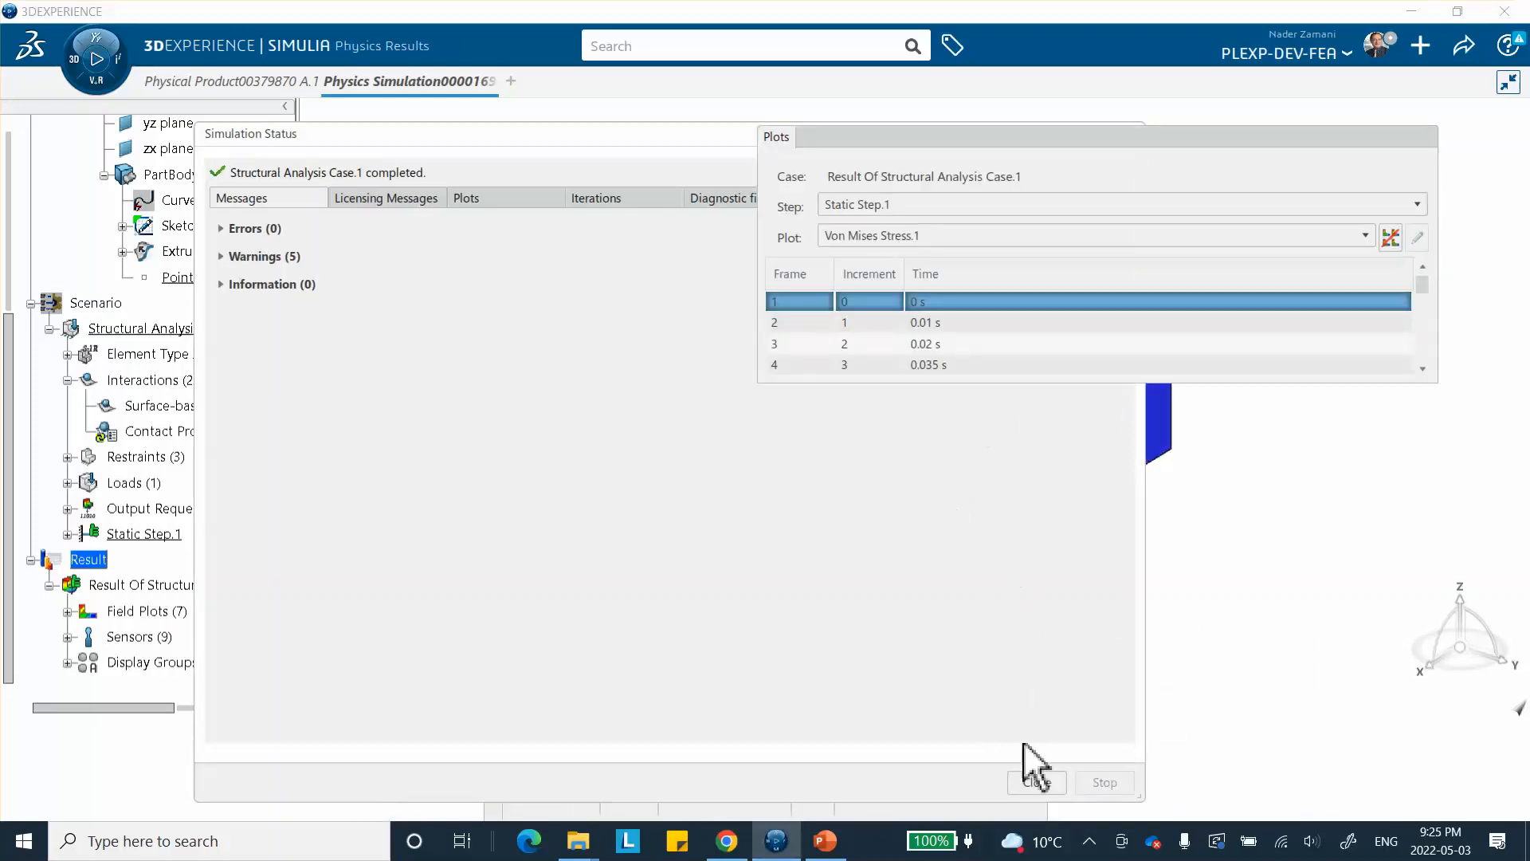
- Close the simulation status and display the Displacement.1 plot at the final frame, 1 s
left_click(1037, 782)
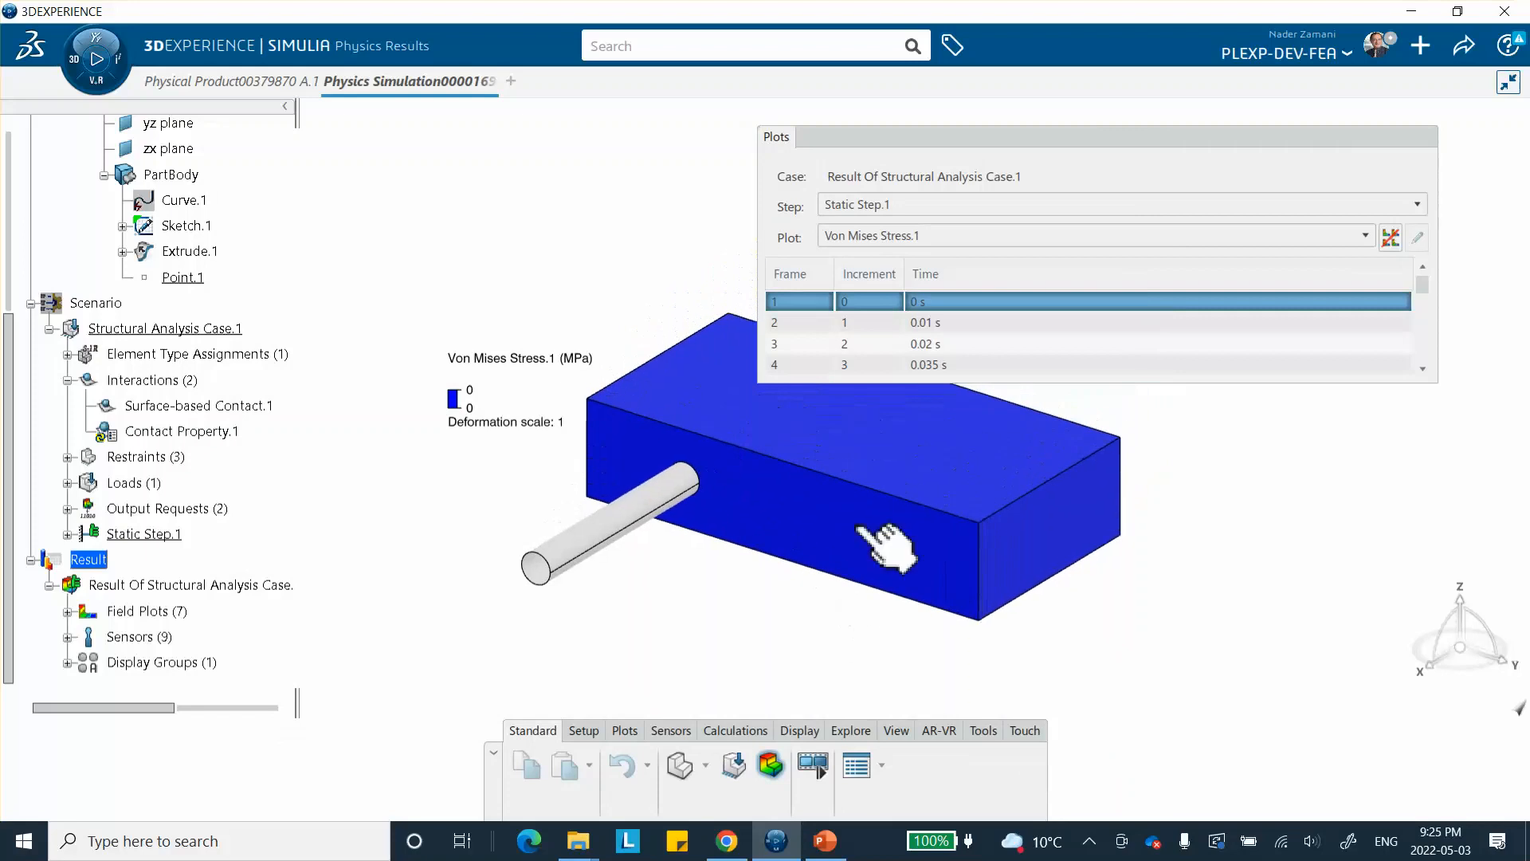
left_click(914, 237)
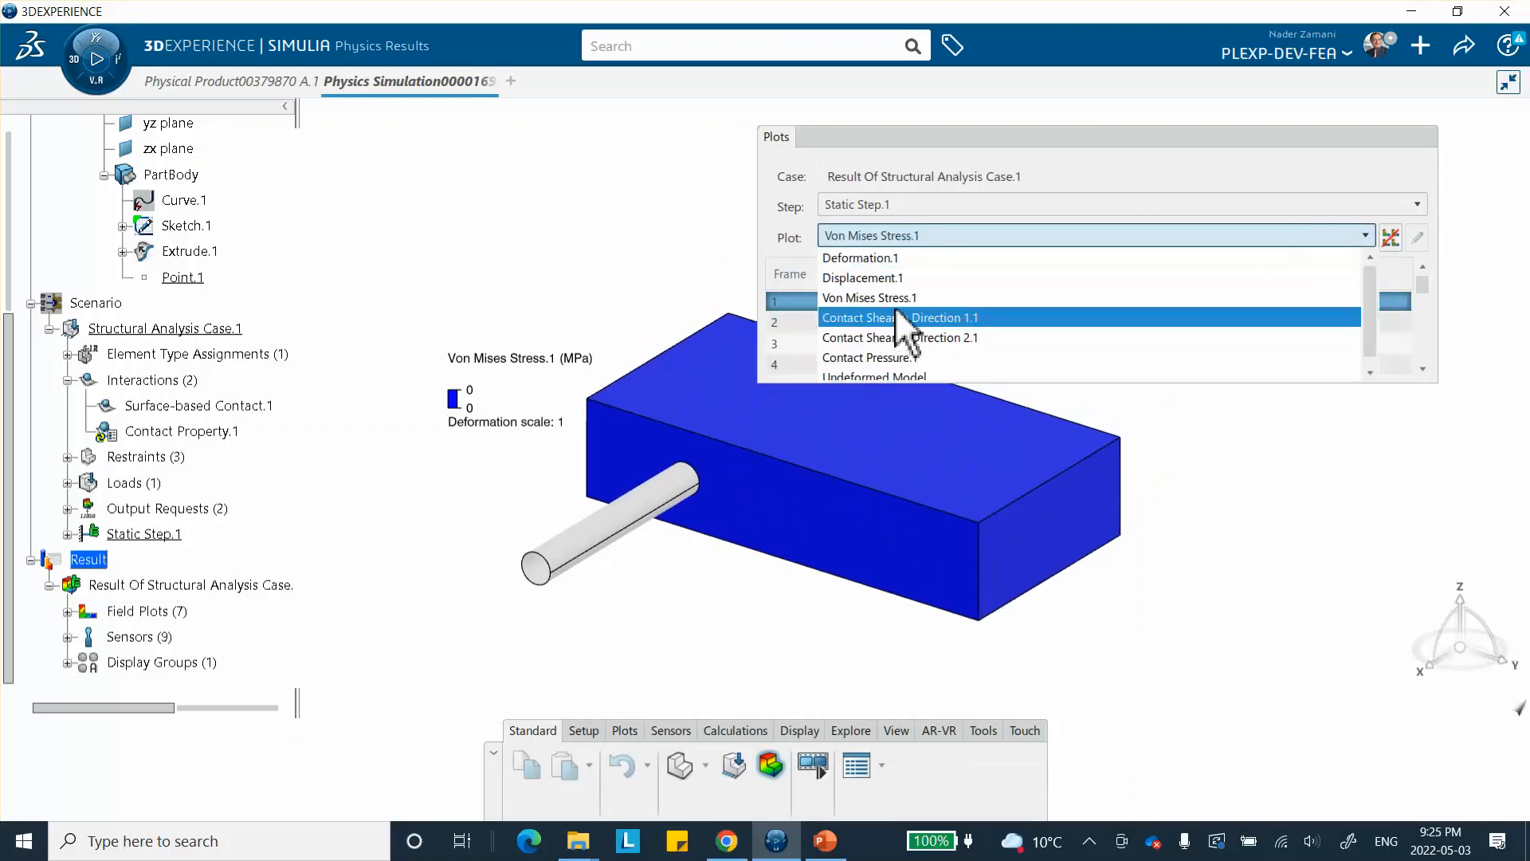
left_click(891, 278)
middle_click_drag(781, 430, 735, 464)
scroll(956, 327, "down", 5)
scroll(964, 343, "down", 1)
left_click(929, 367)
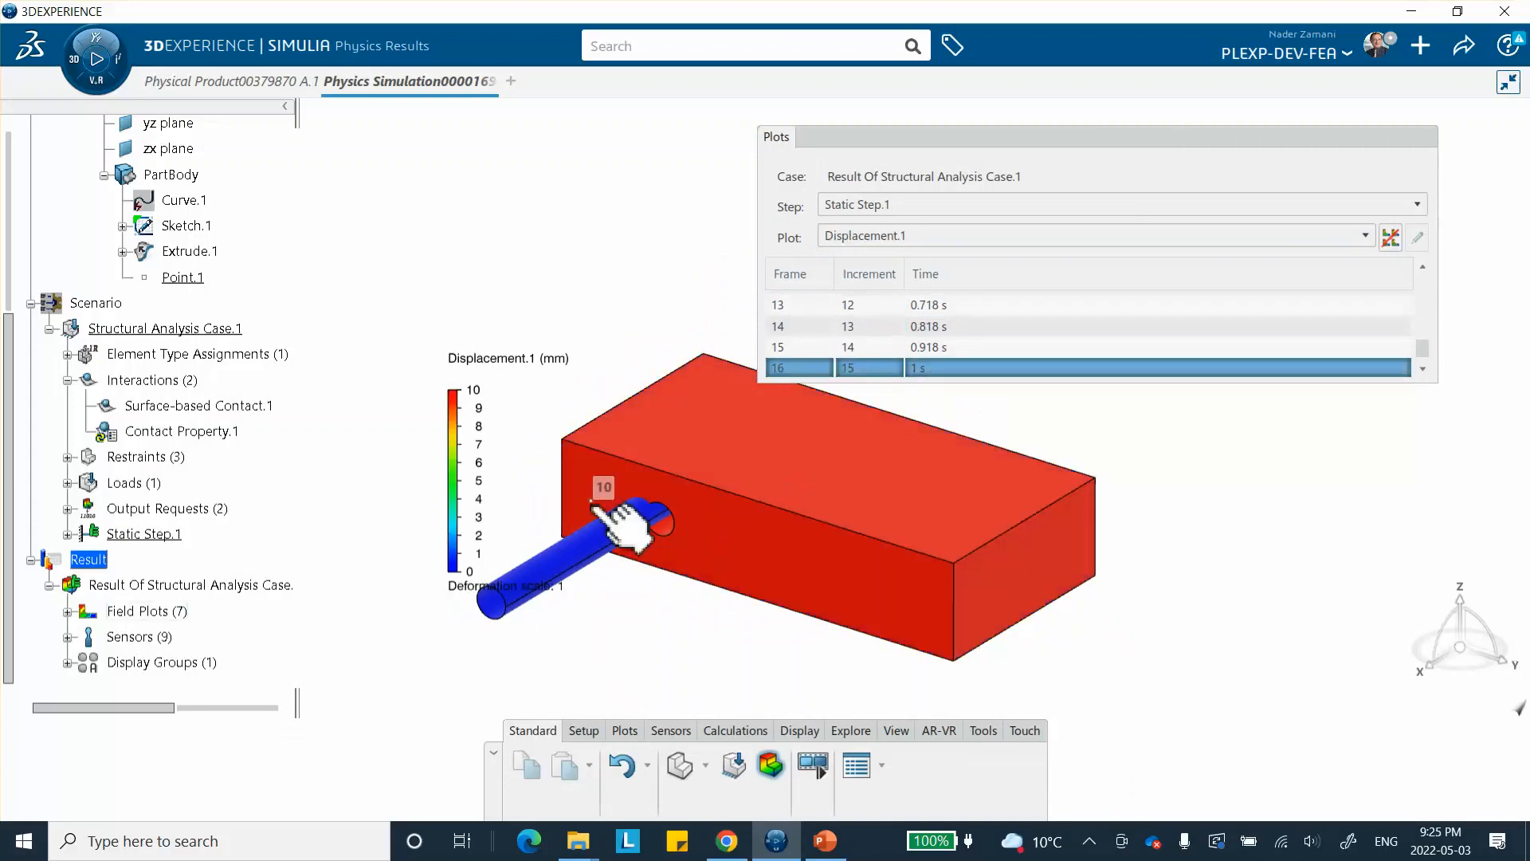
- Collapse the Plots dialog to clear the area above the displacement plot
left_click_drag(1027, 134, 986, 137)
double_click(1028, 133)
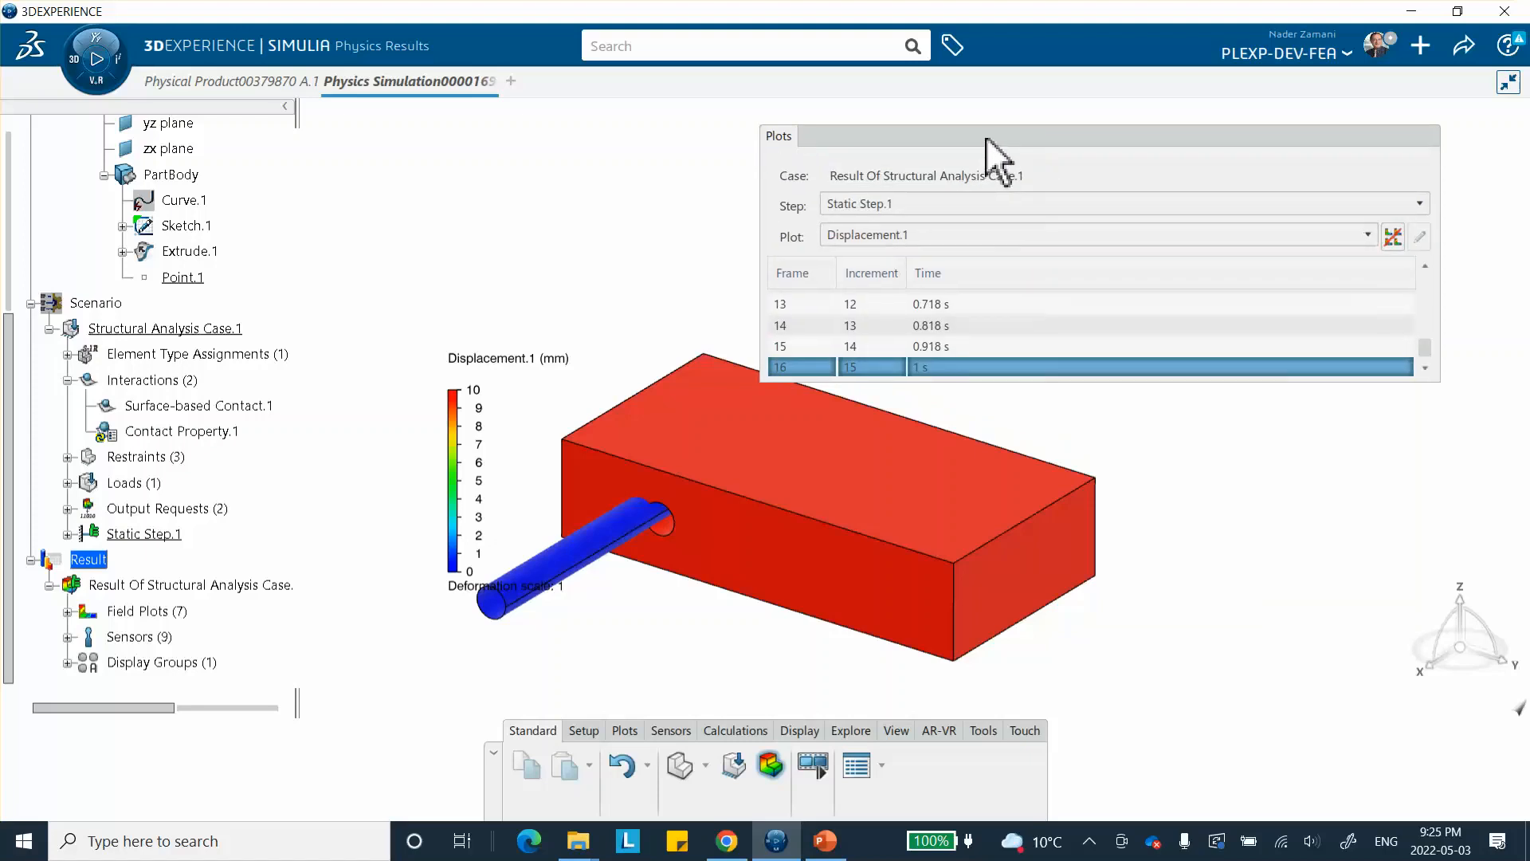
double_click(987, 137)
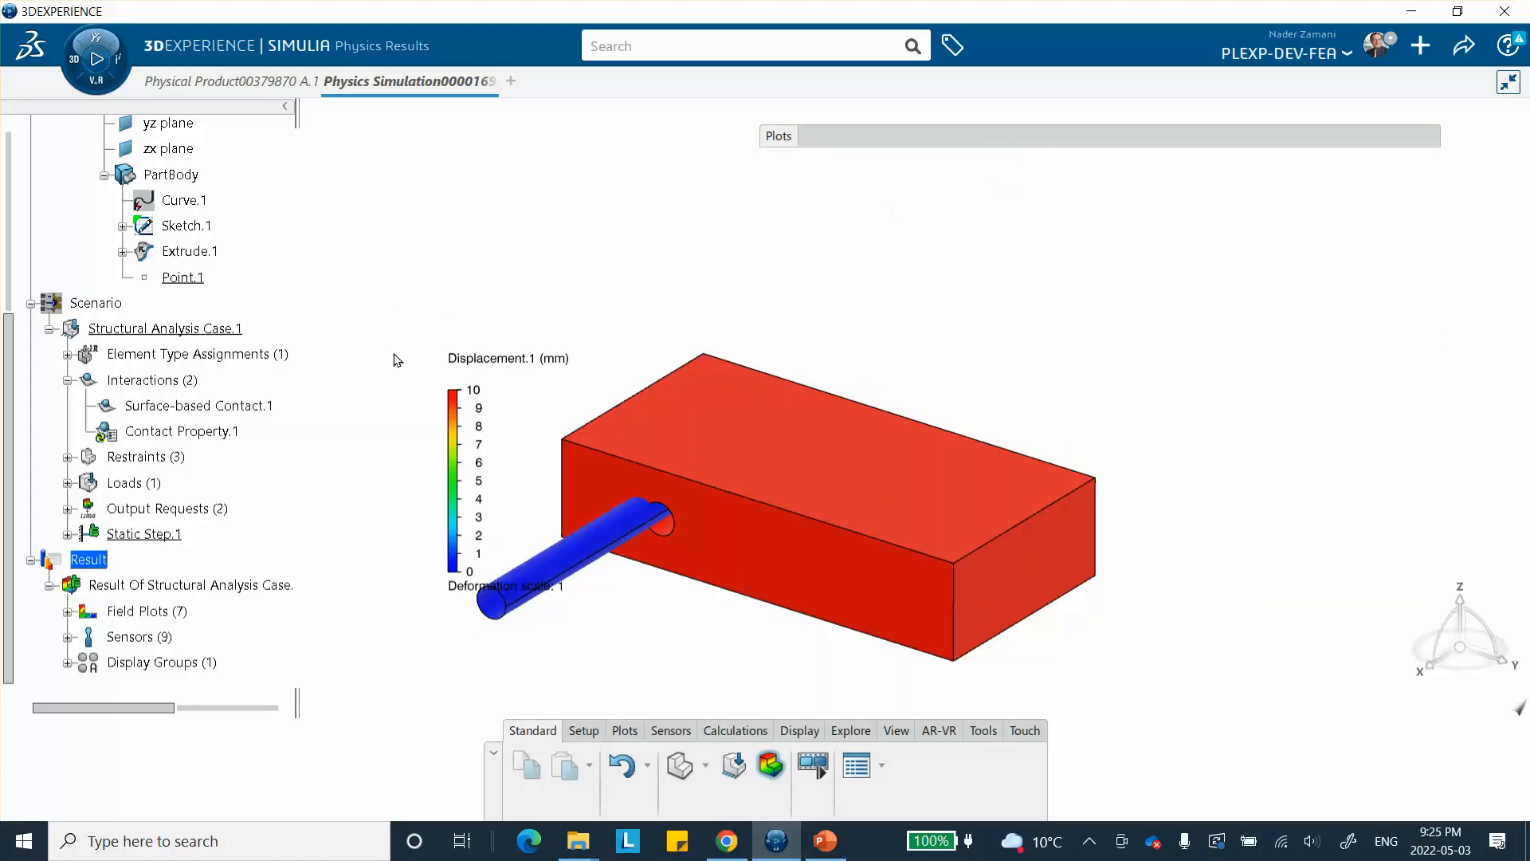
- Return to the structural scenario and review the main surface options of Surface-based Contact.1, cancelling out of its definition
left_click(733, 765)
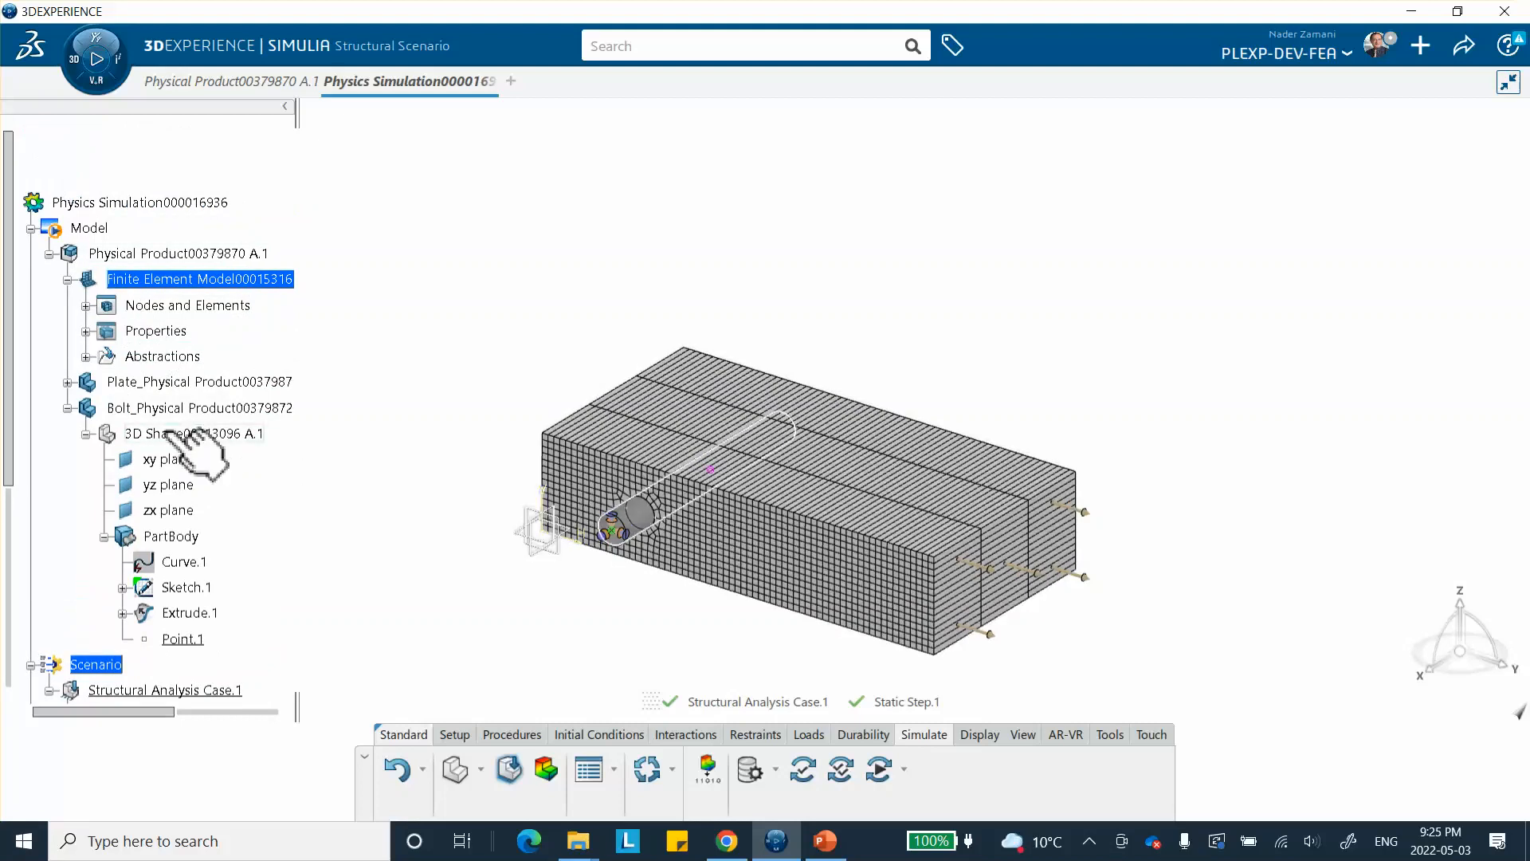
scroll(88, 295, "down", 3)
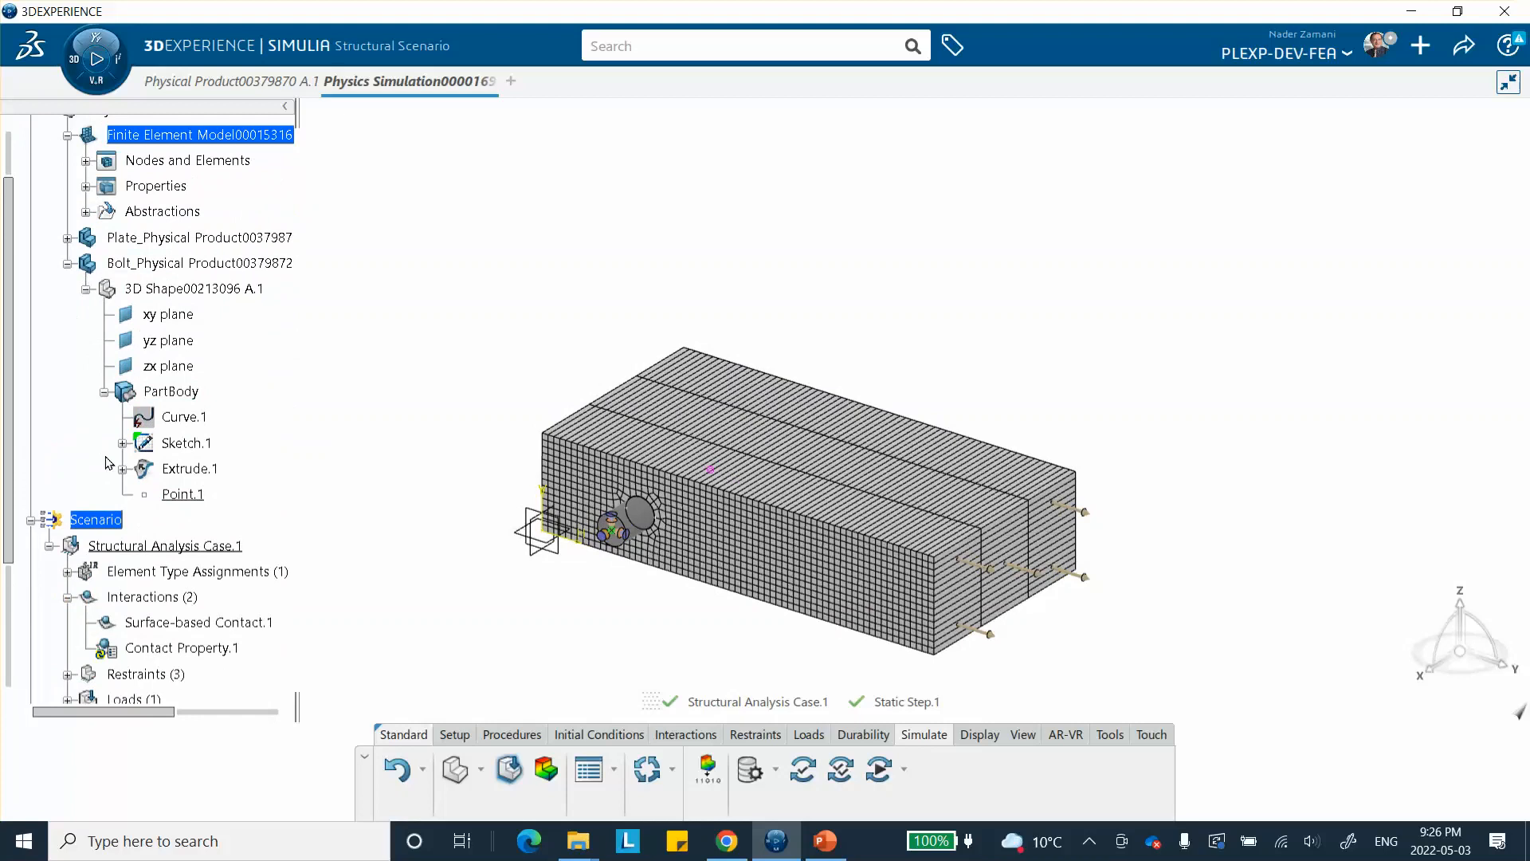
scroll(98, 478, "down", 1)
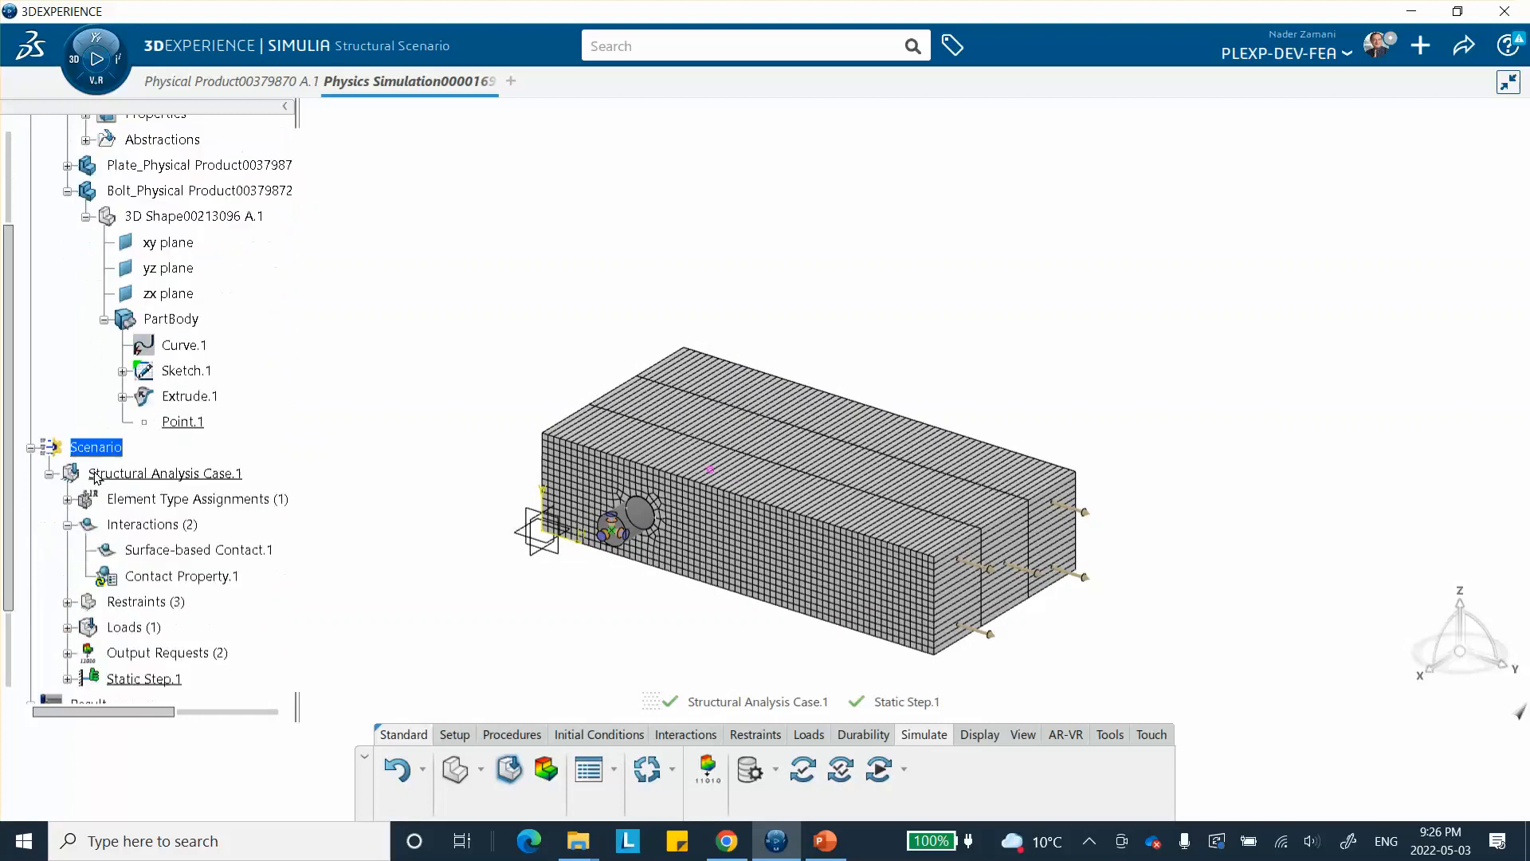
double_click(196, 551)
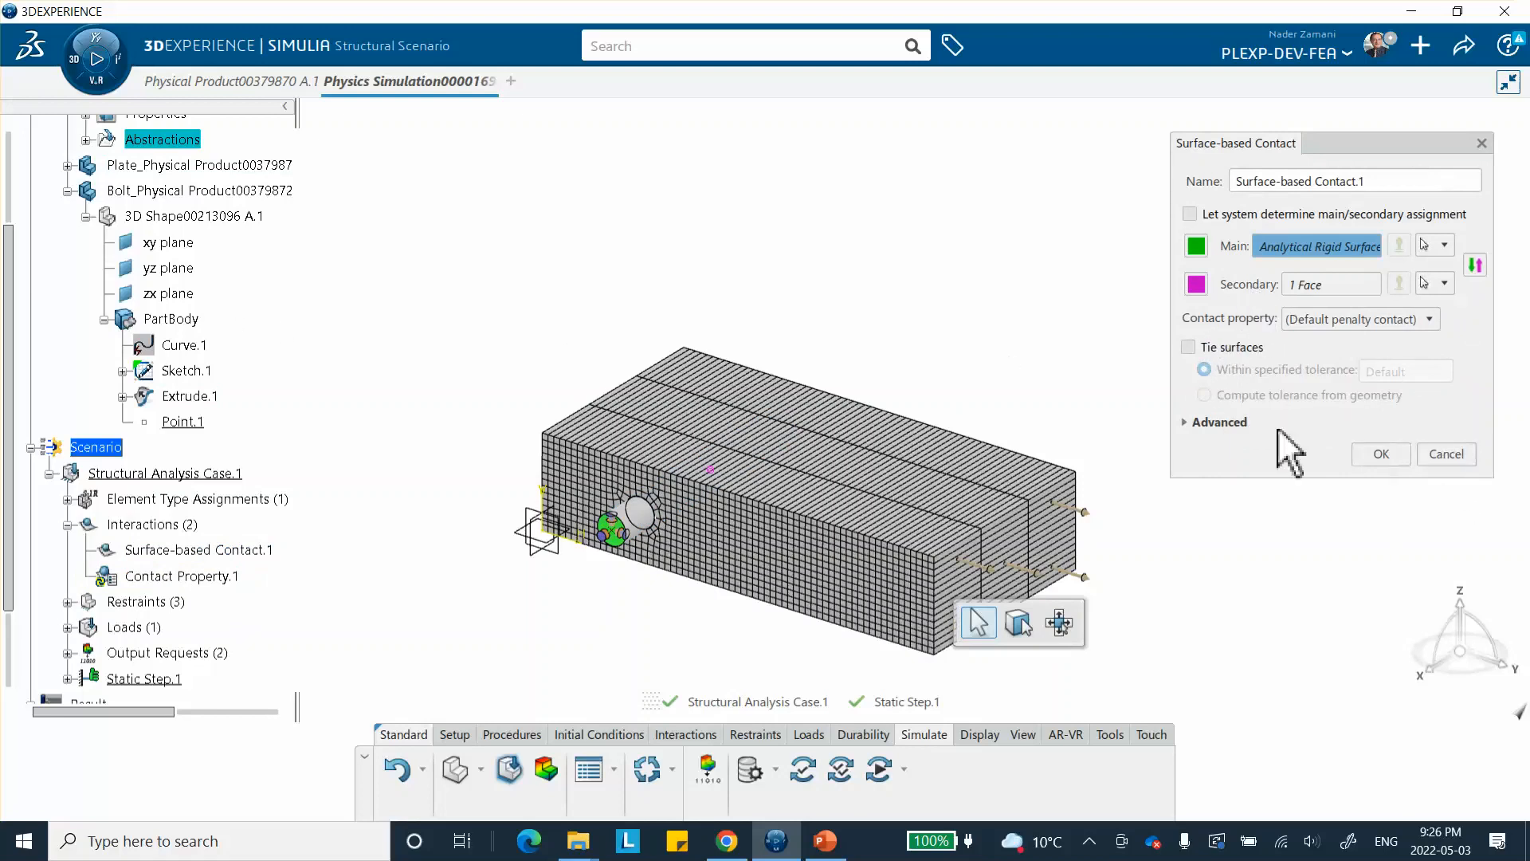
left_click(1446, 454)
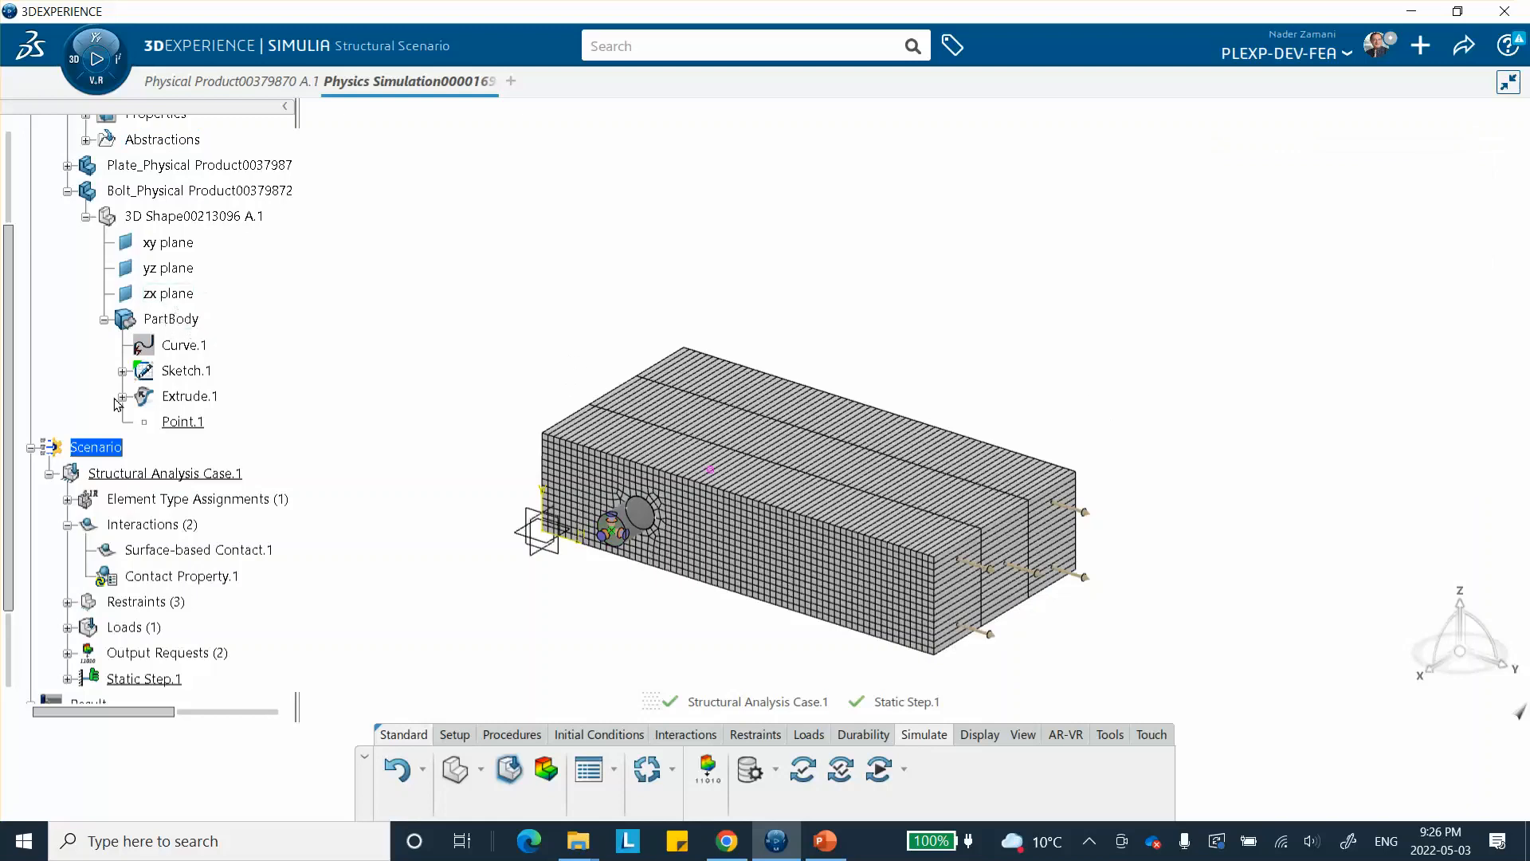
left_click(199, 556)
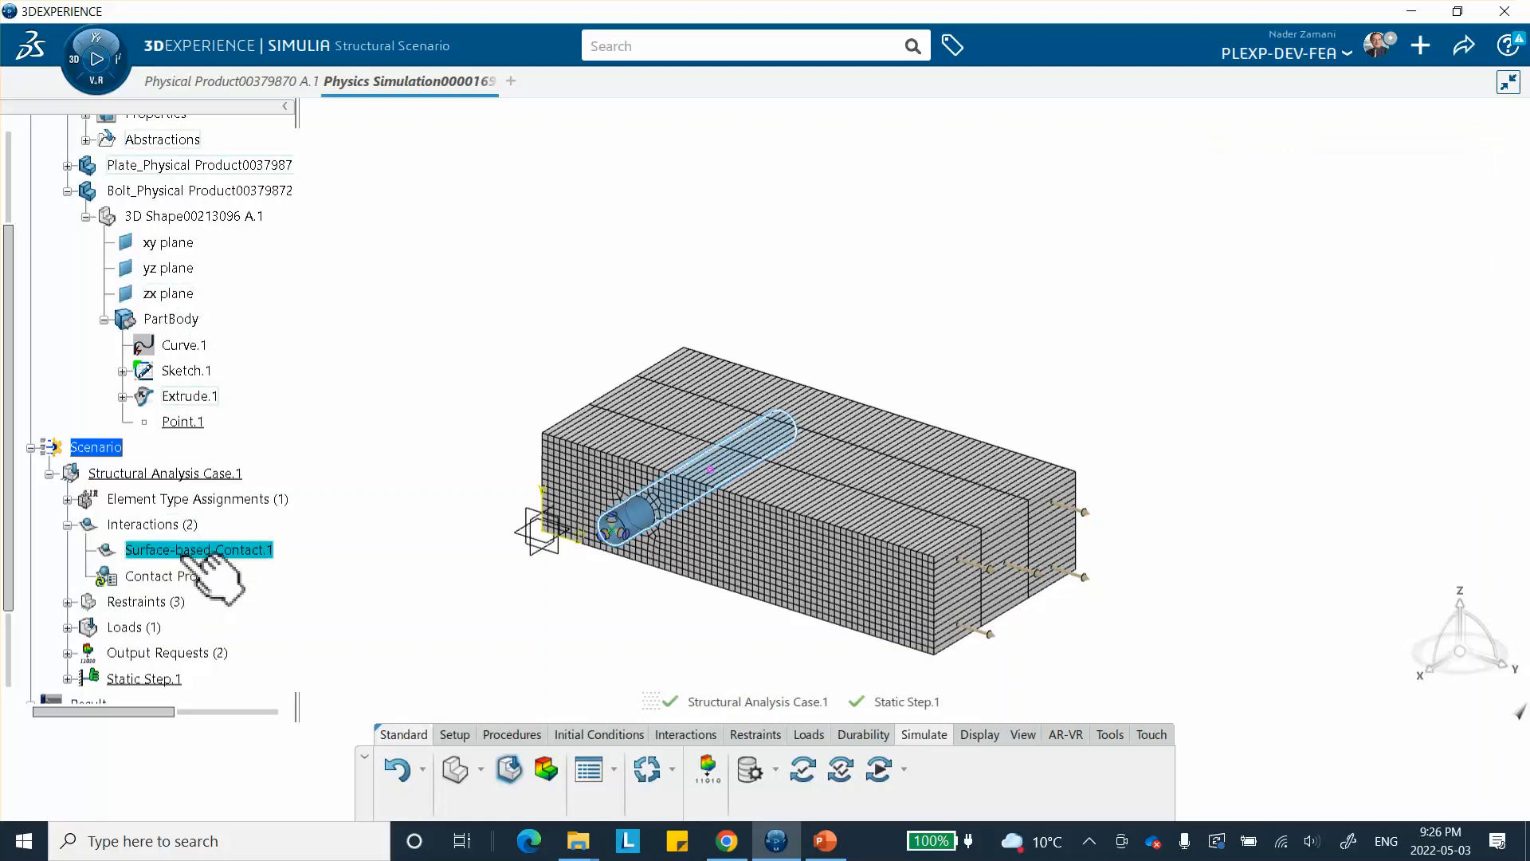
double_click(185, 554)
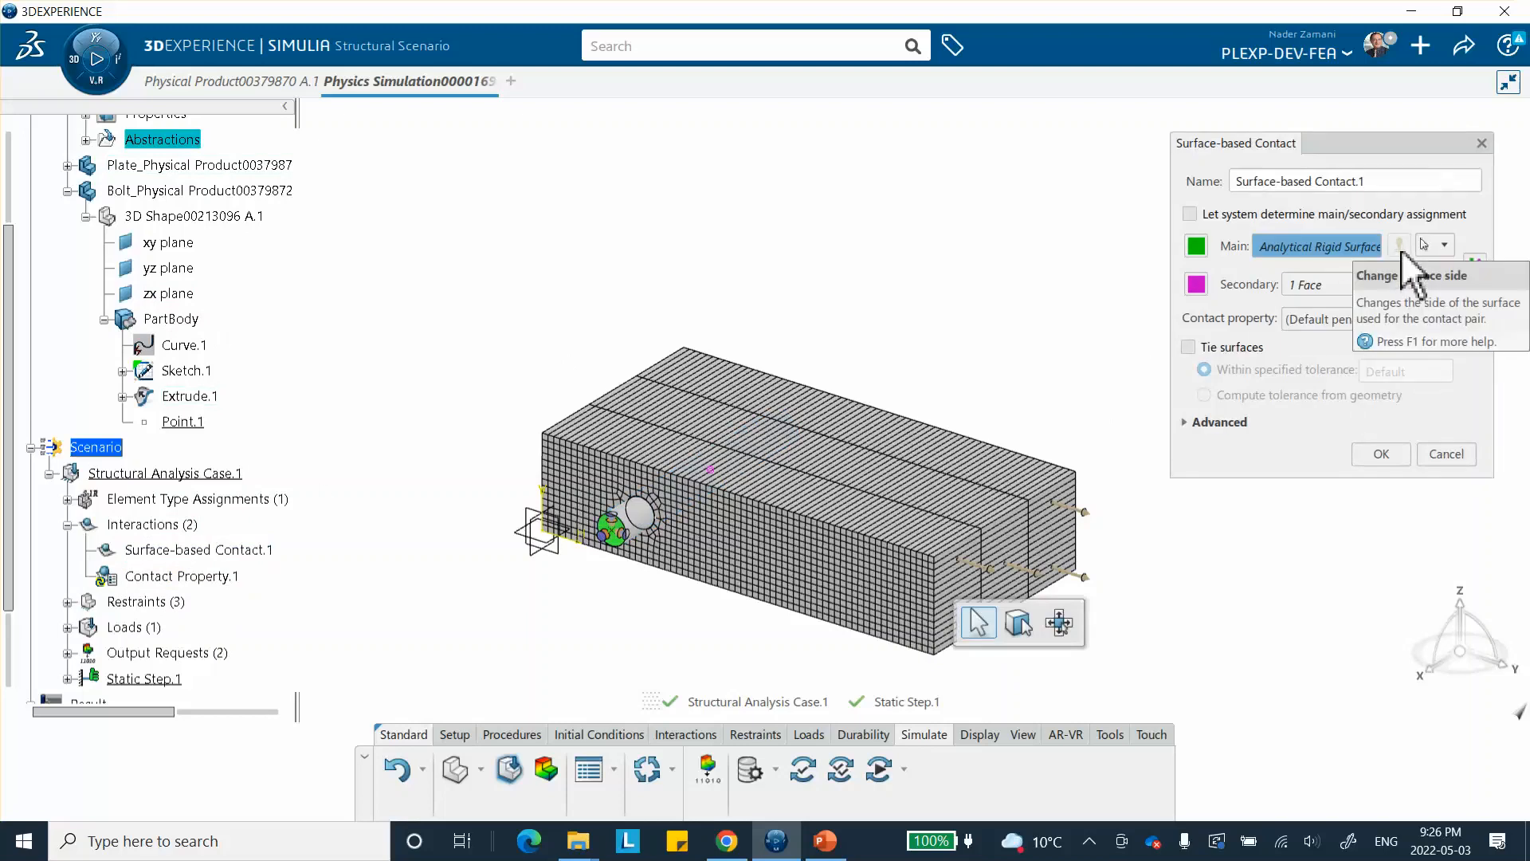
left_click(1428, 451)
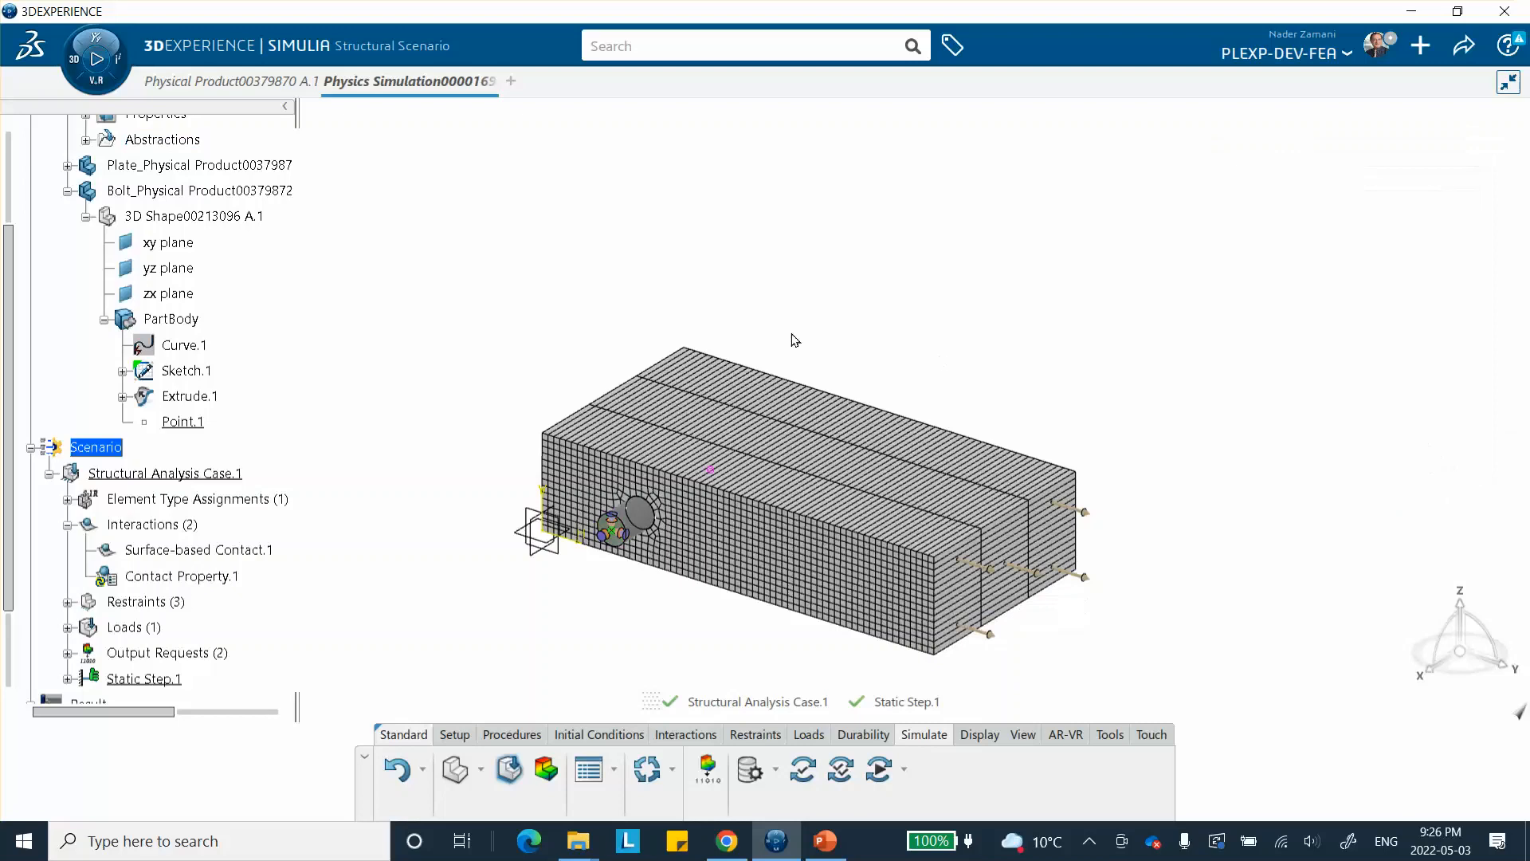
- Flip the direction of Analytical Rigid Surface.1 in the finite element model's Abstractions
scroll(231, 271, "up", 3)
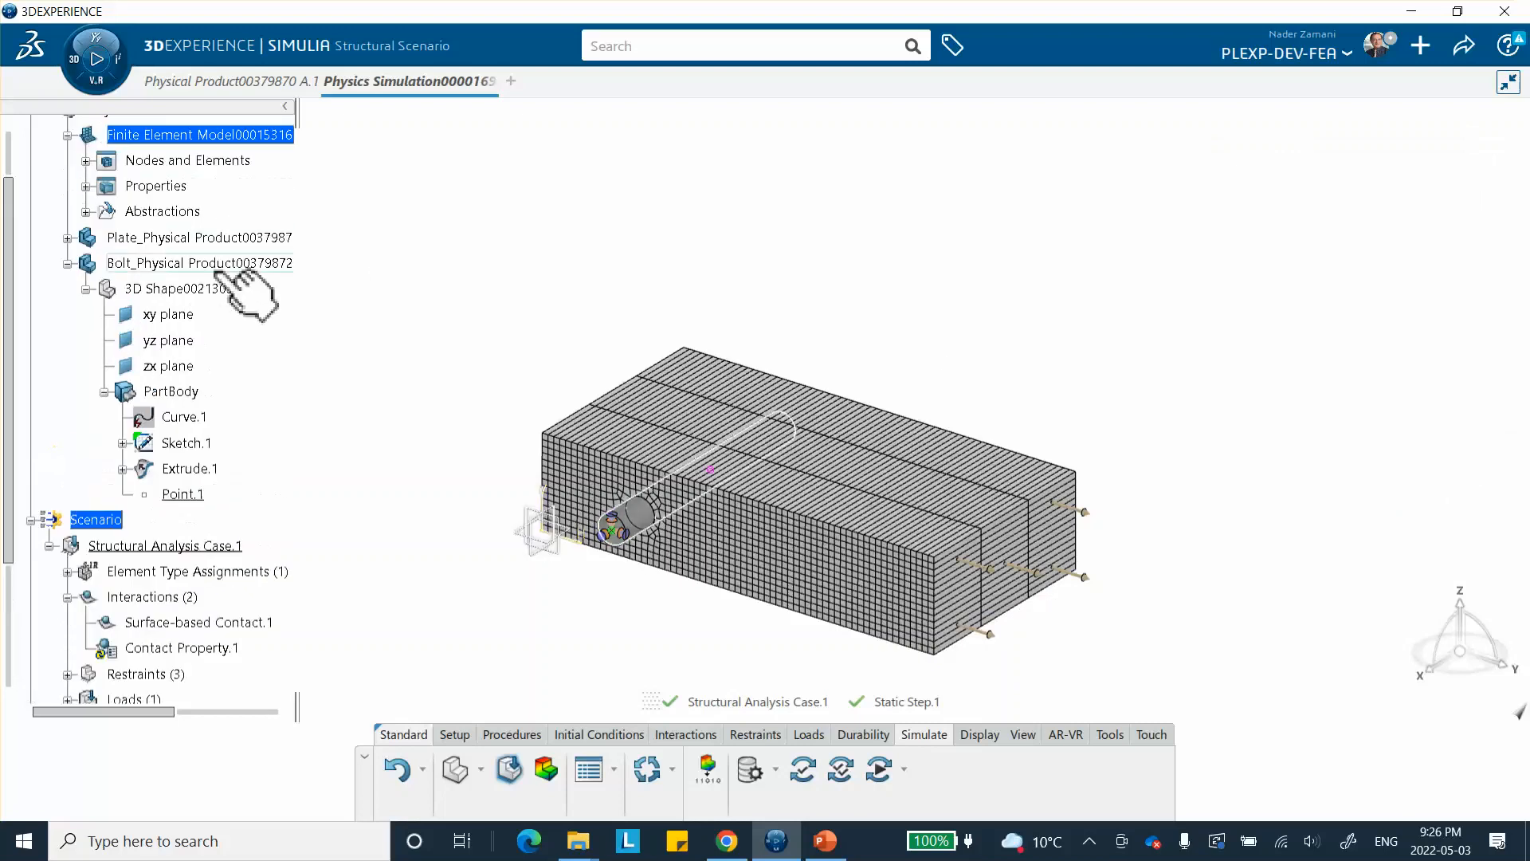
left_click(85, 212)
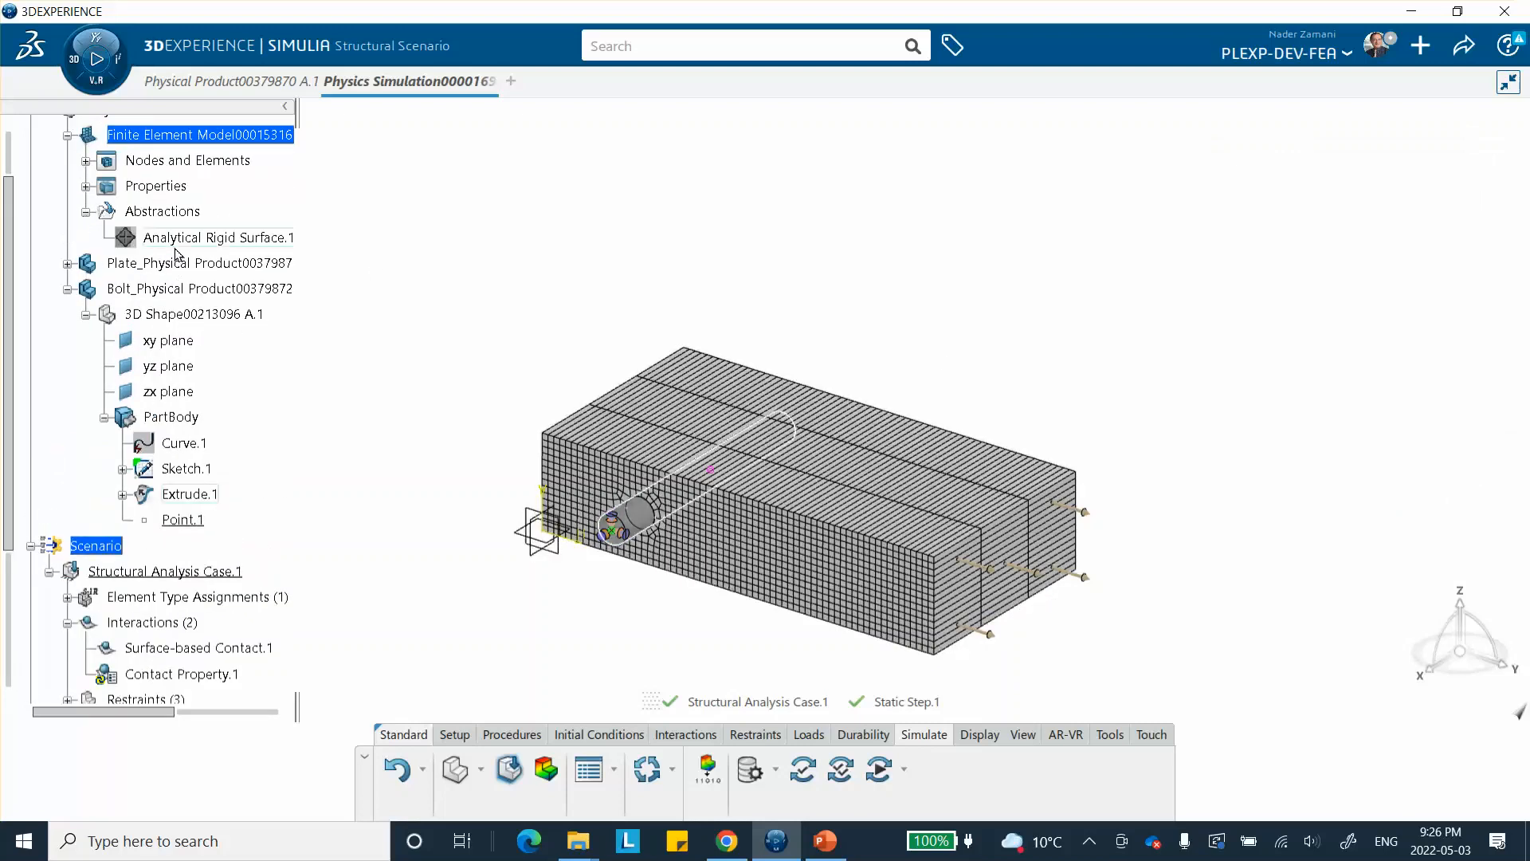
scroll(203, 259, "up", 2)
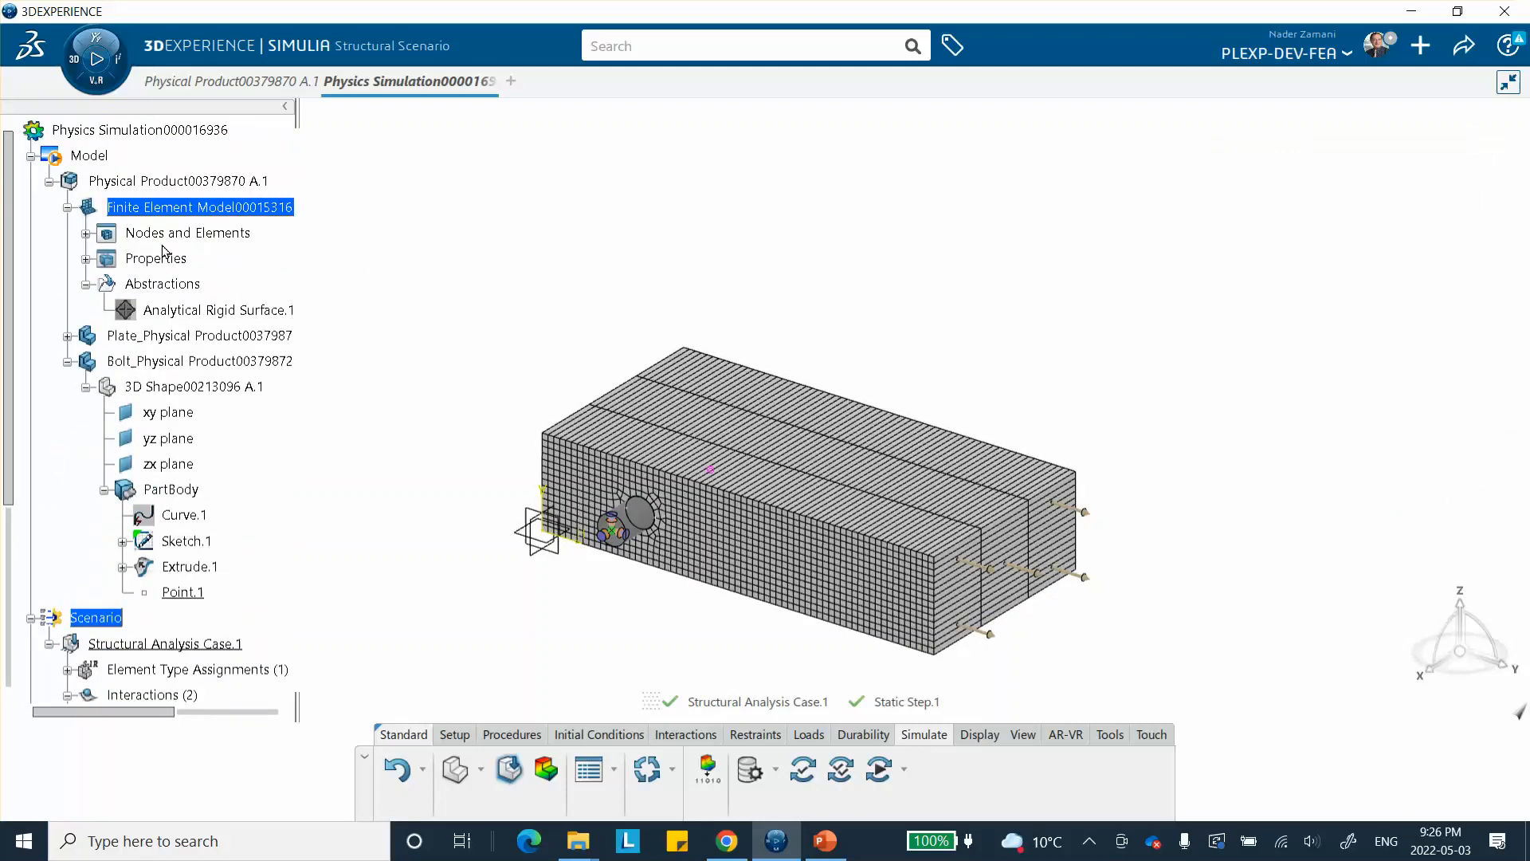
left_click(86, 234)
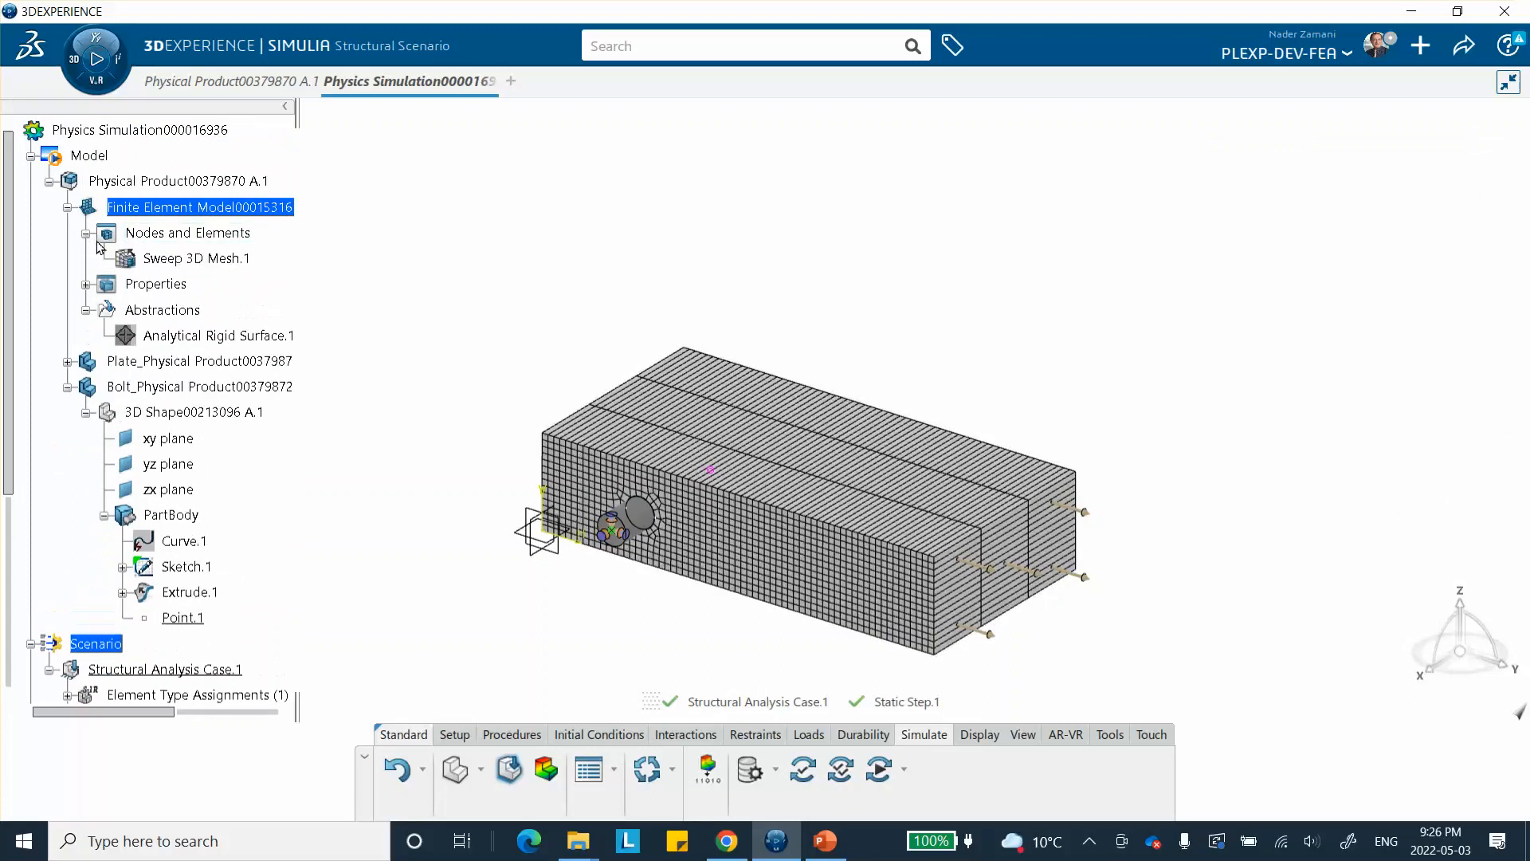
left_click(85, 284)
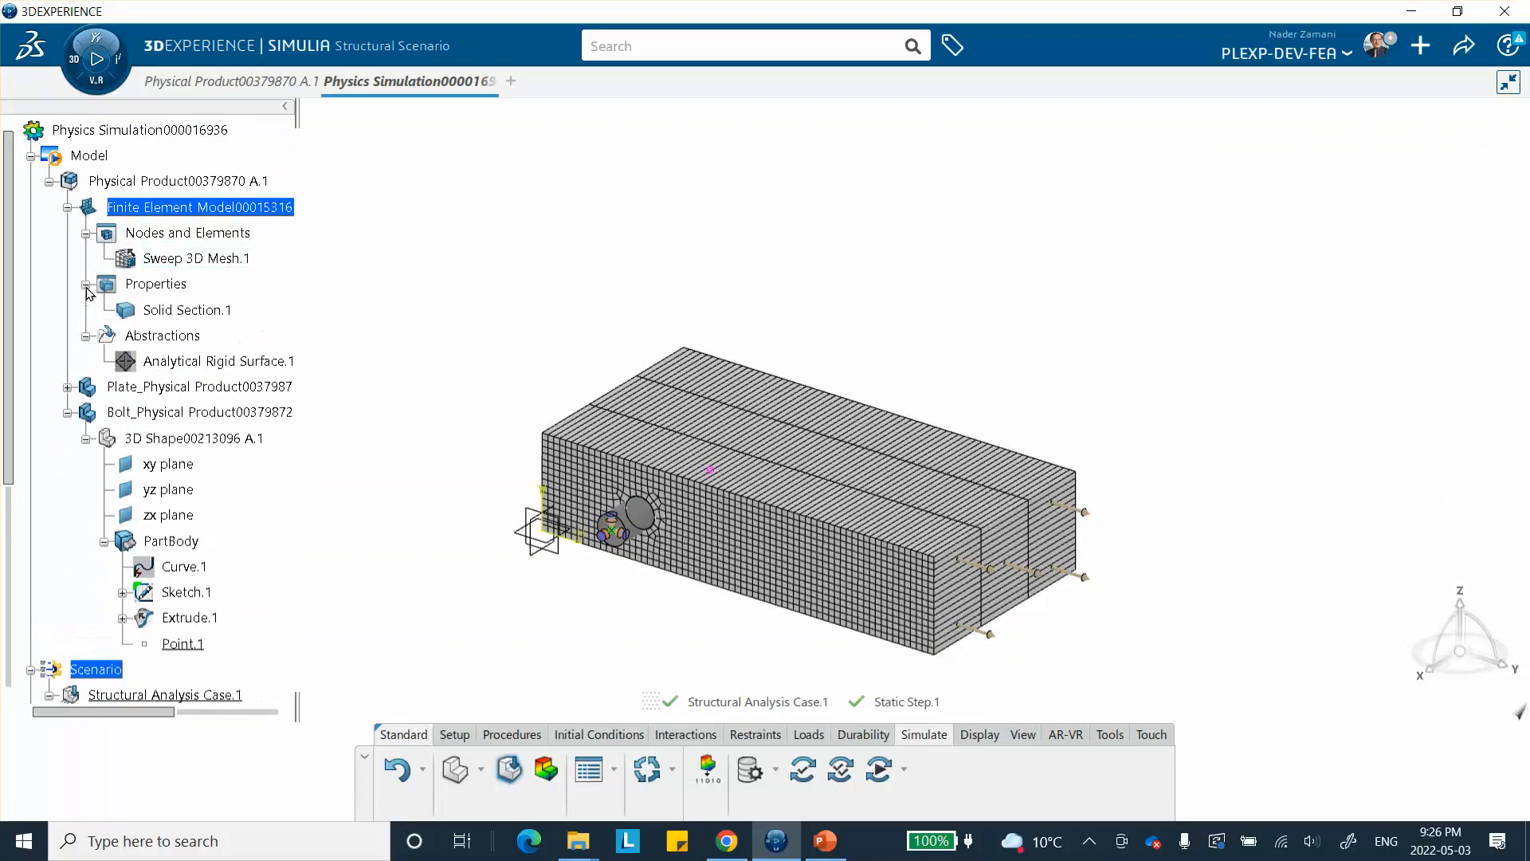
left_click(209, 362)
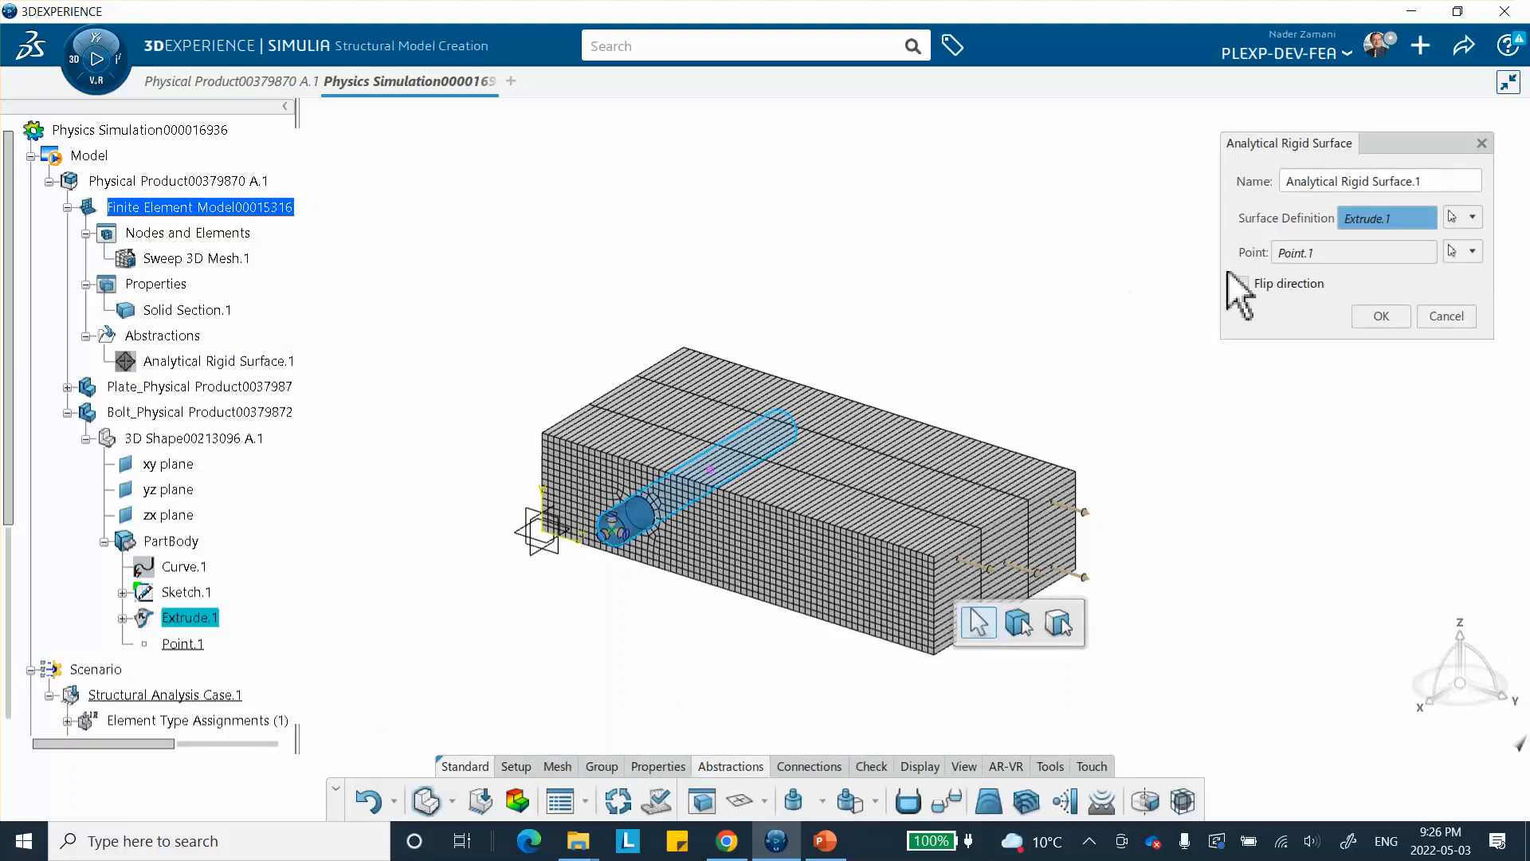
left_click(1241, 283)
left_click(1381, 316)
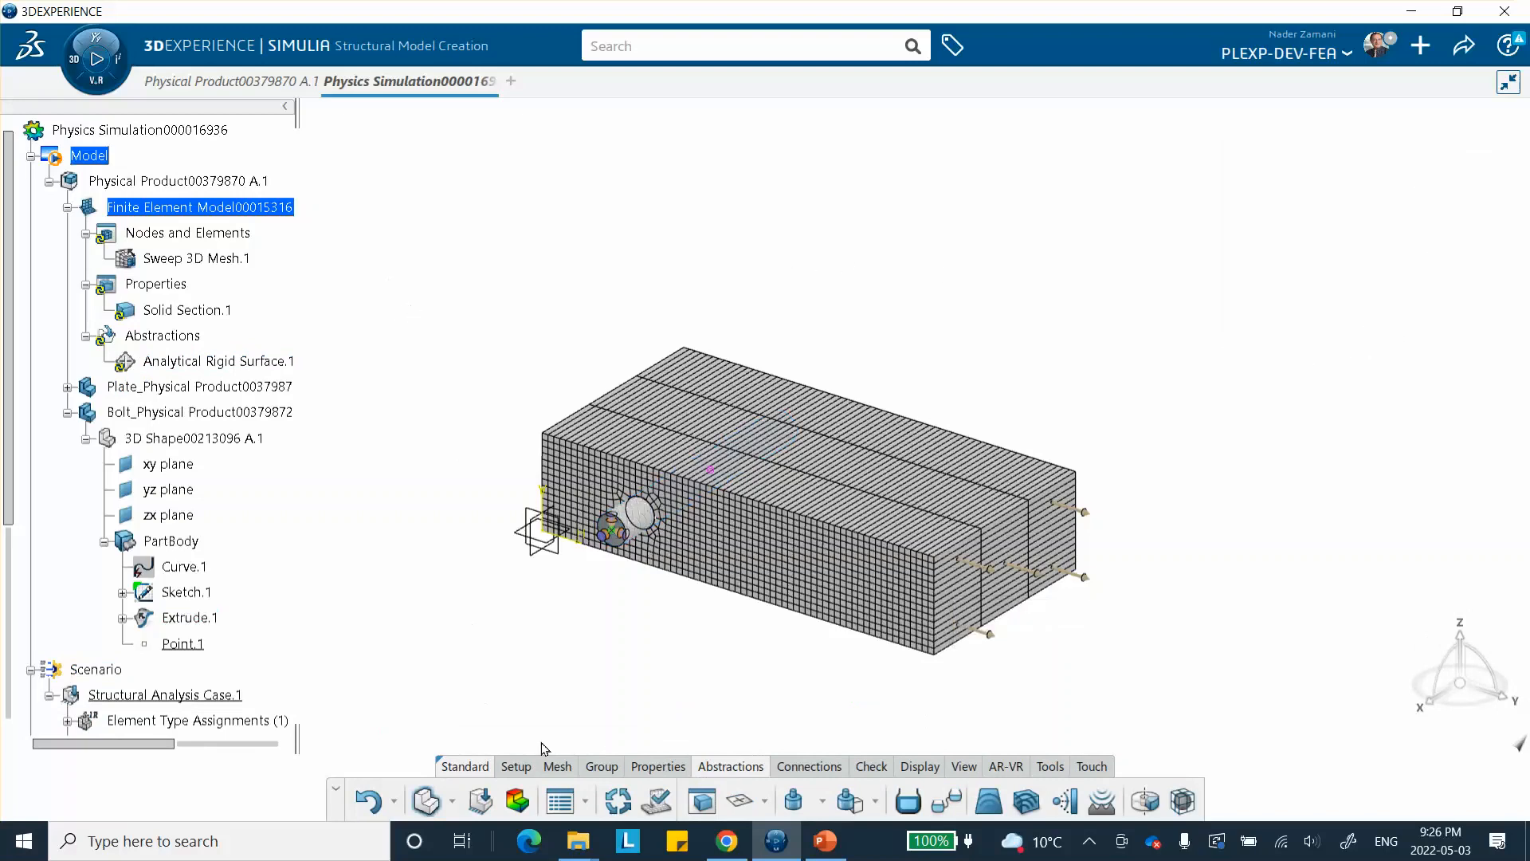
- Rerun the structural analysis case with Local interactive on 4 cores, overwriting the previous results, check the solver iterations and close the simulation status
left_click(475, 799)
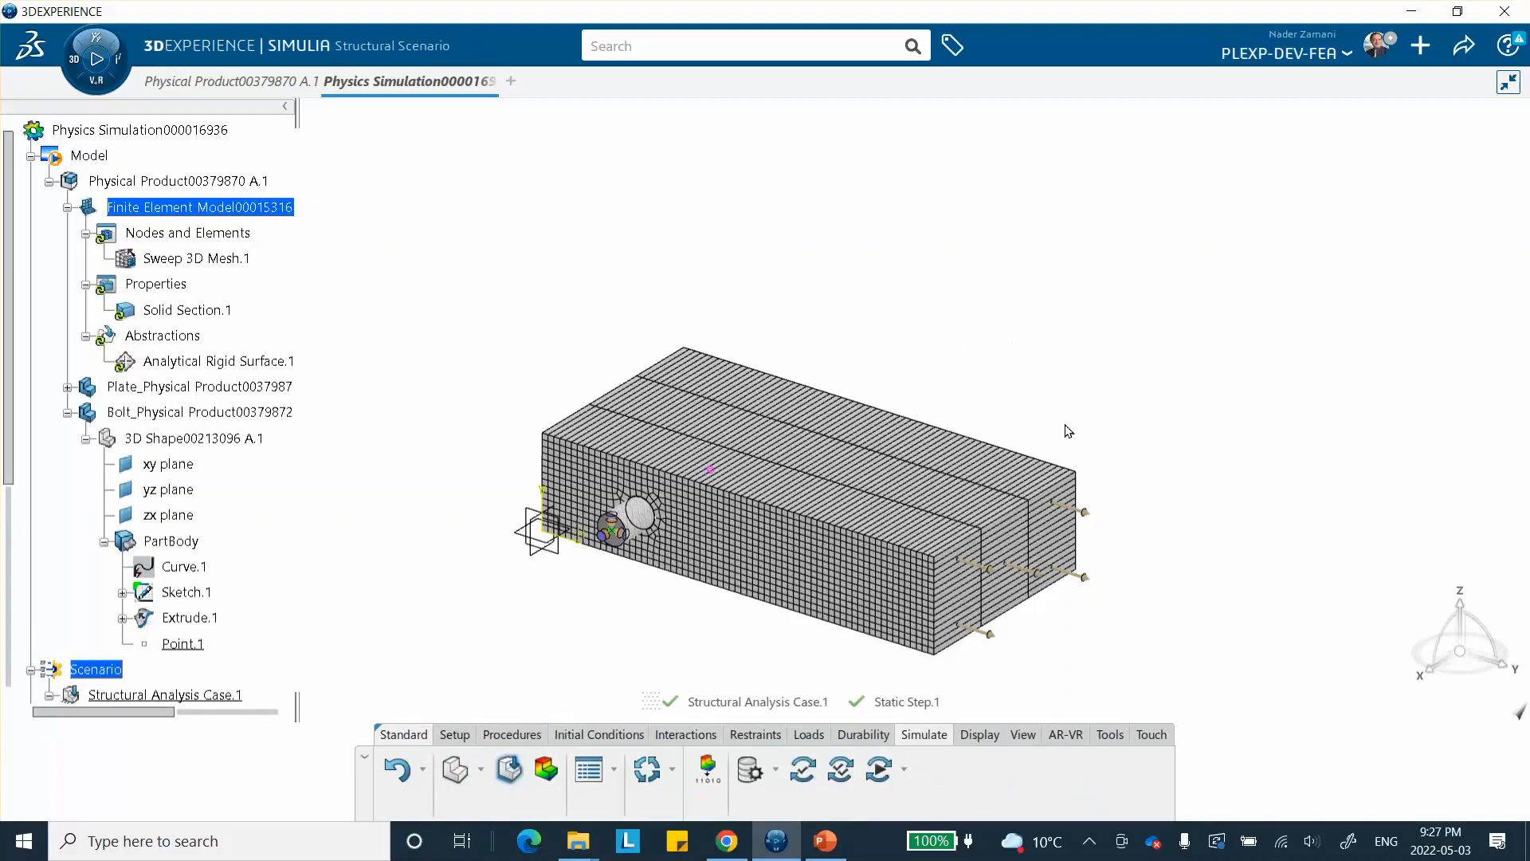
left_click(877, 766)
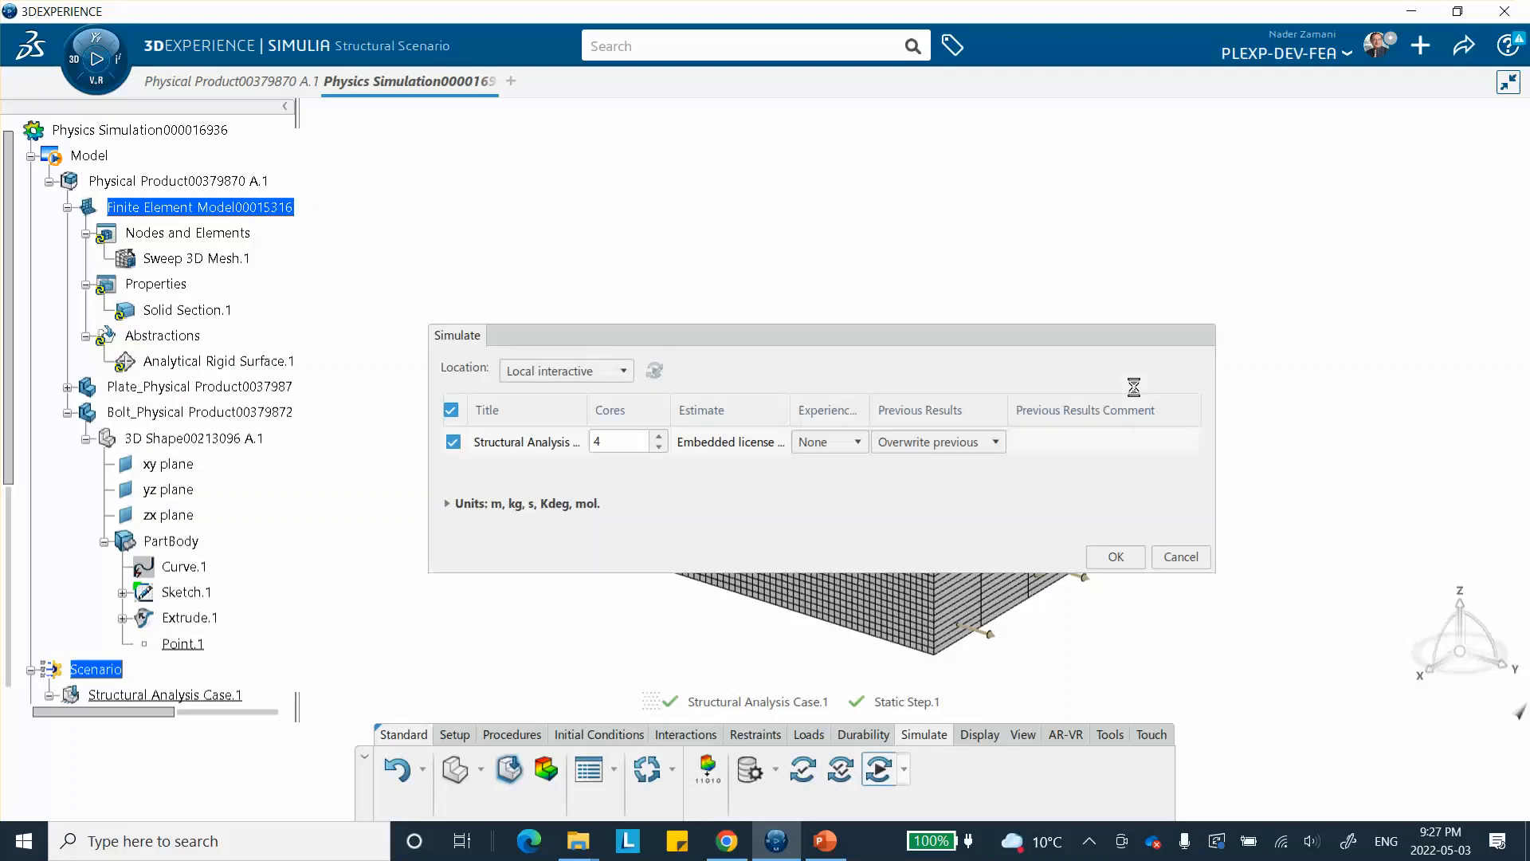
left_click(1114, 556)
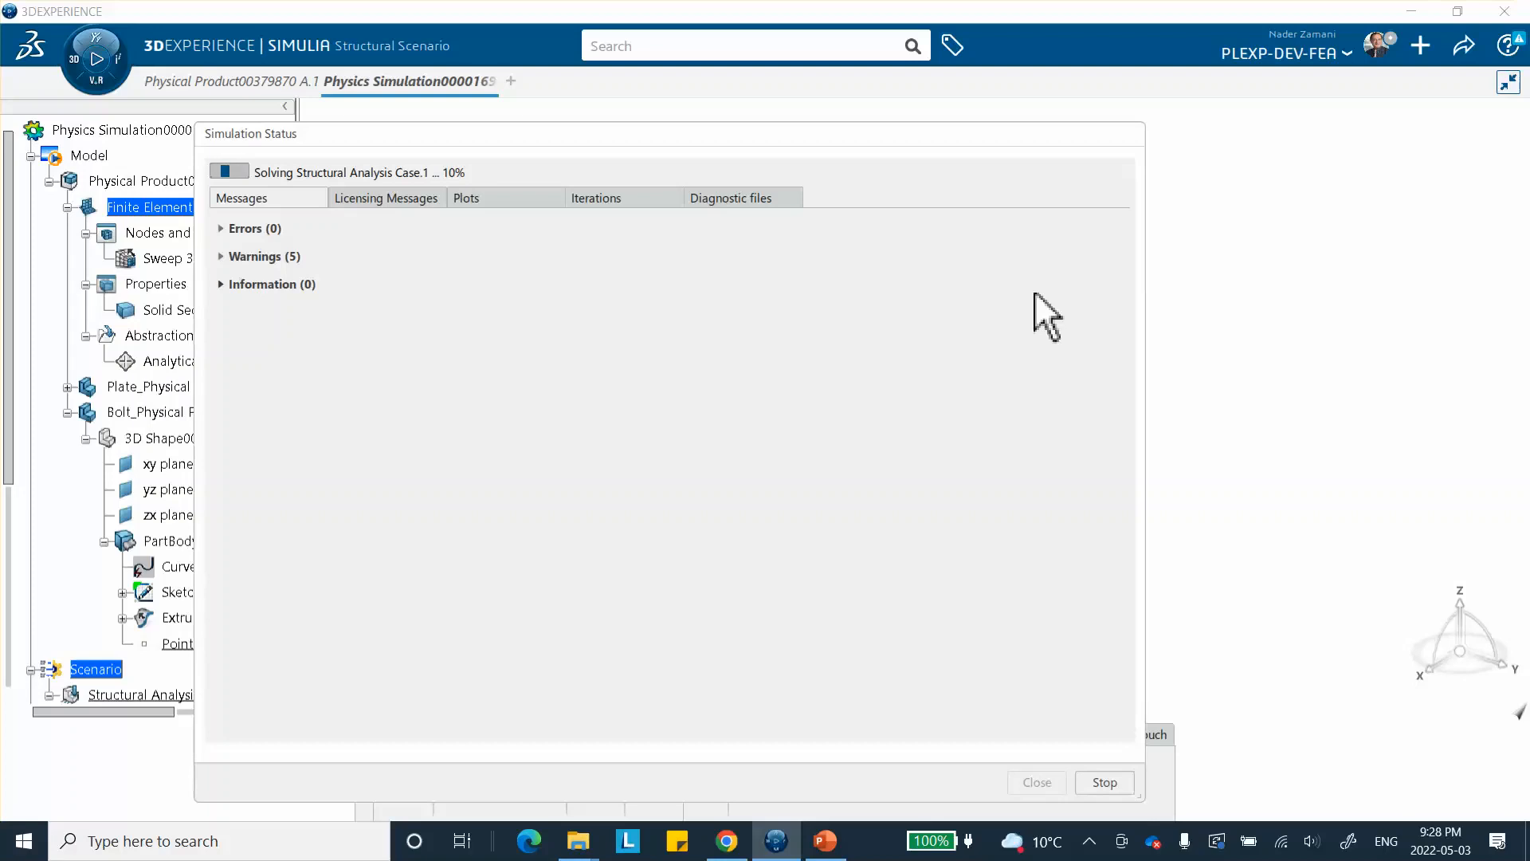
left_click(611, 199)
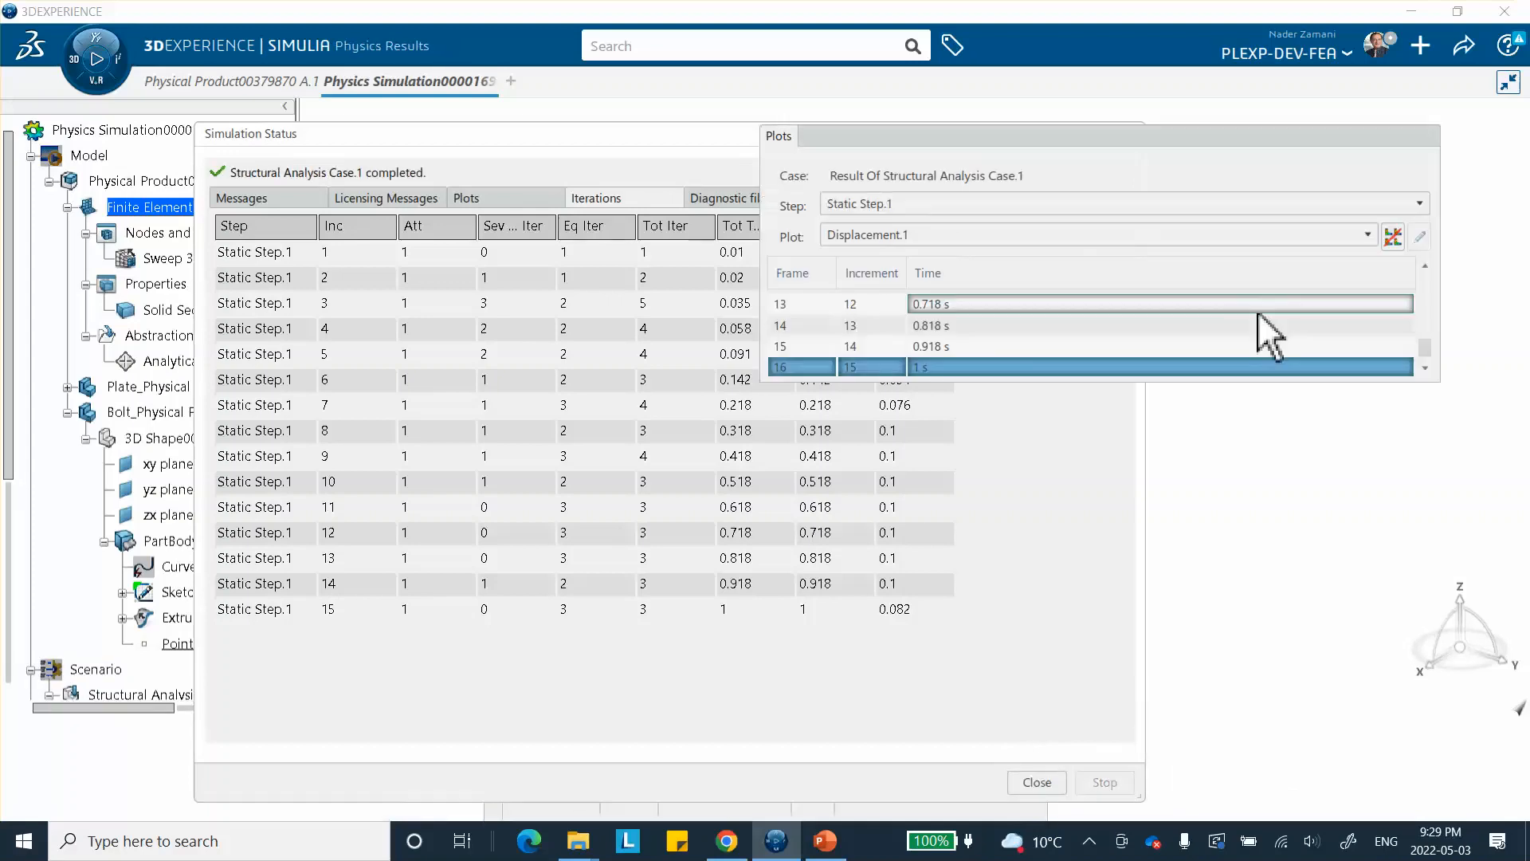
left_click(1034, 782)
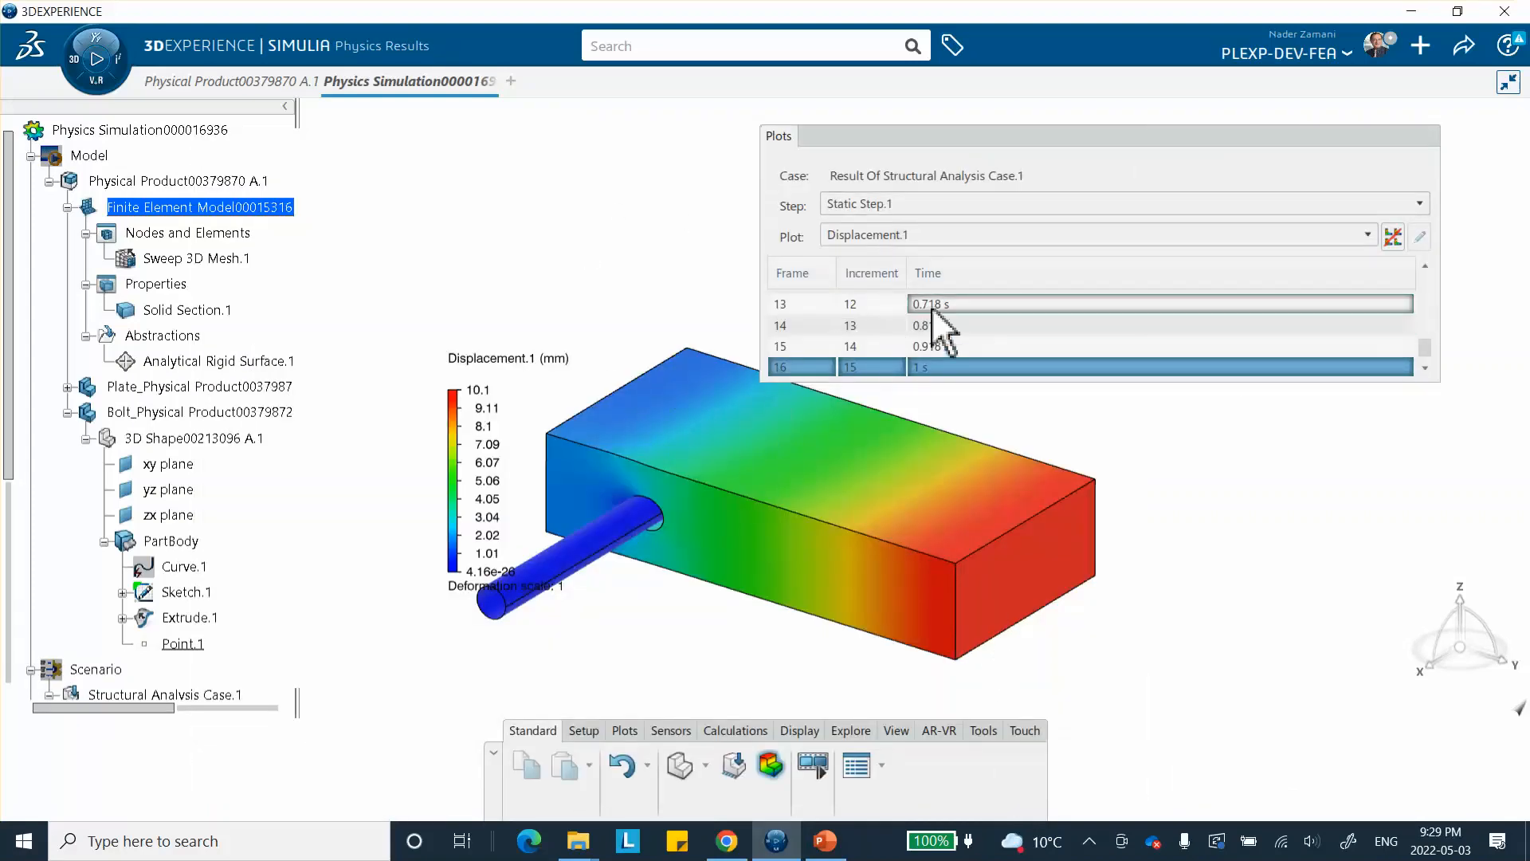
- Display the Von Mises Stress.1 plot, compare it with the reference slide in PowerPoint, and return to 3DEXPERIENCE
left_click(898, 237)
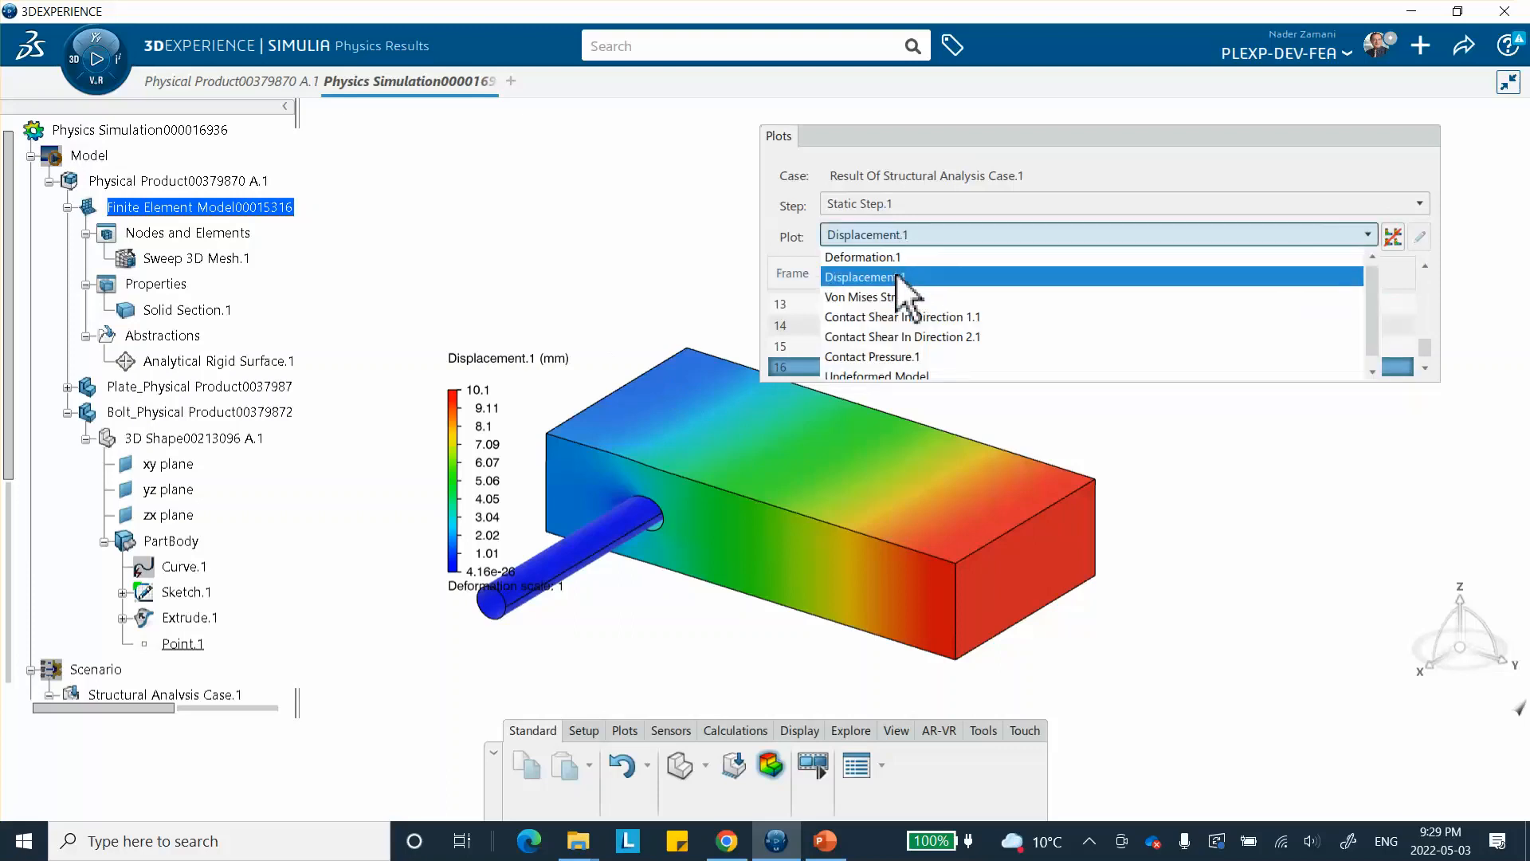
left_click(905, 293)
middle_click_drag(734, 386, 916, 417)
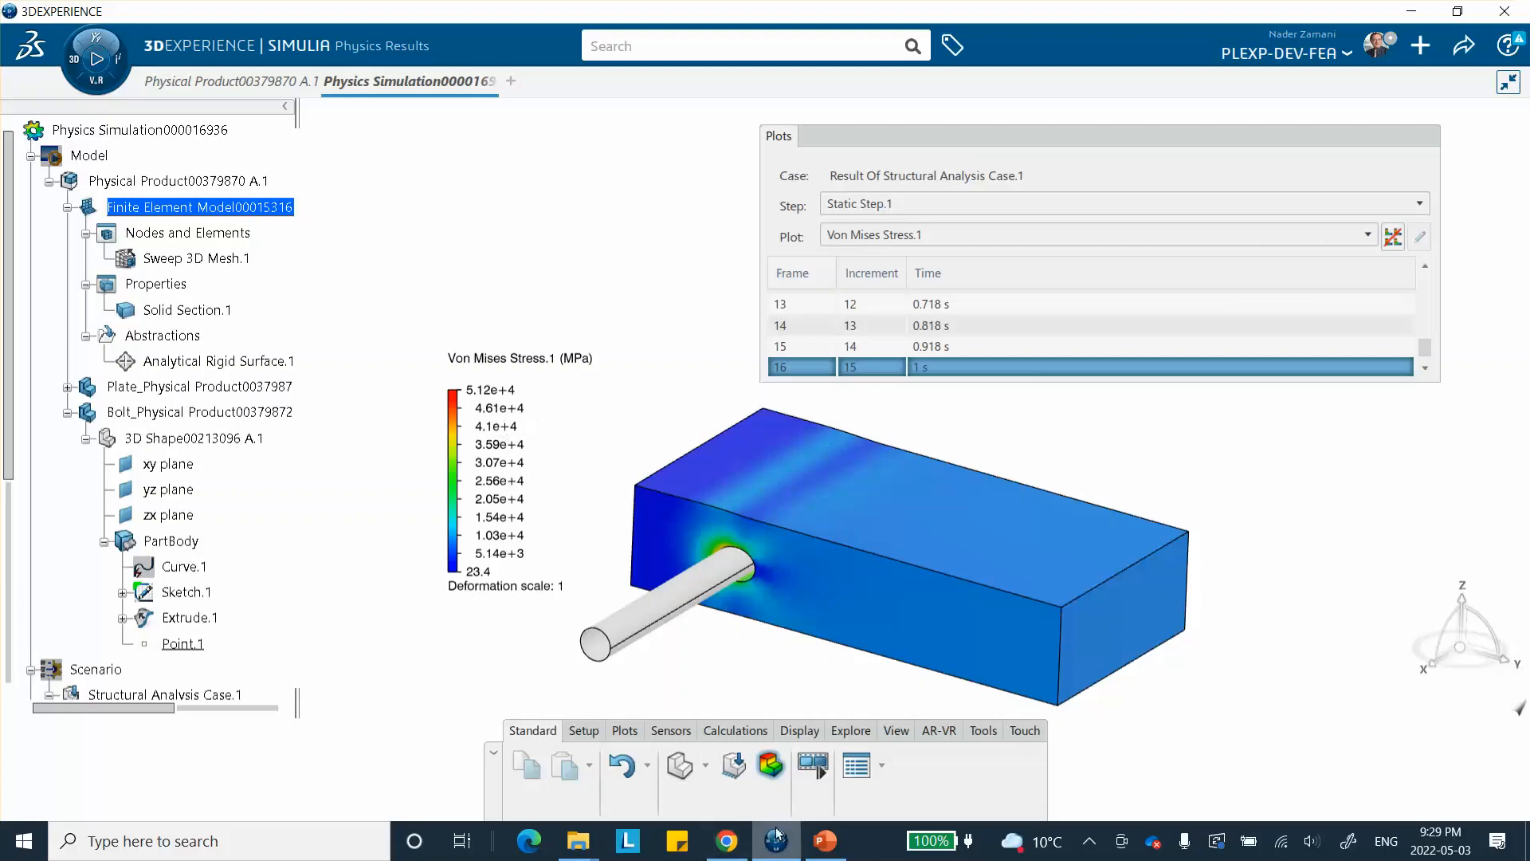
left_click(825, 843)
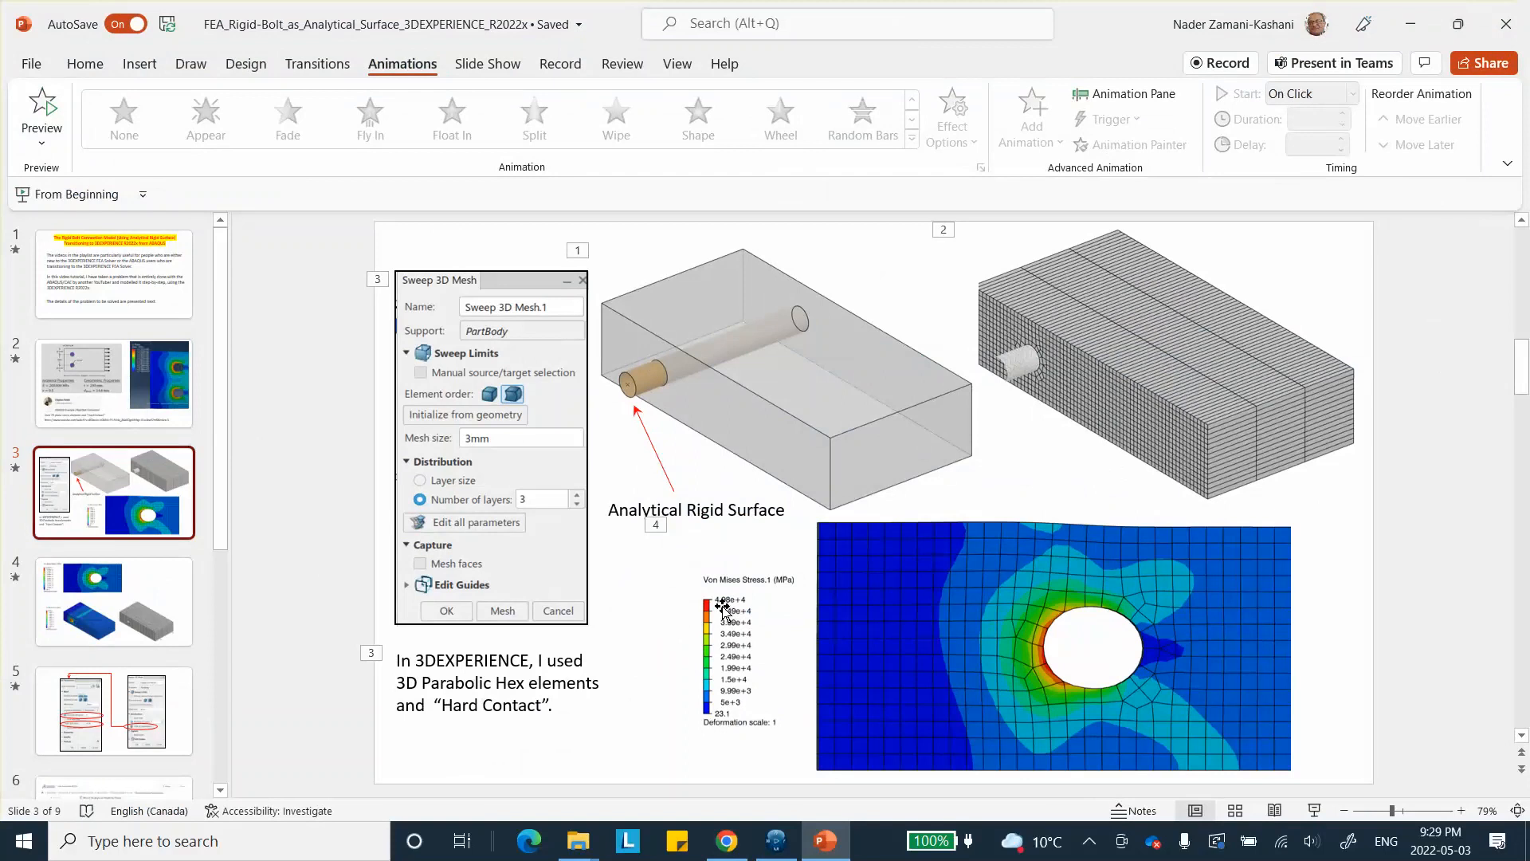
left_click(1411, 24)
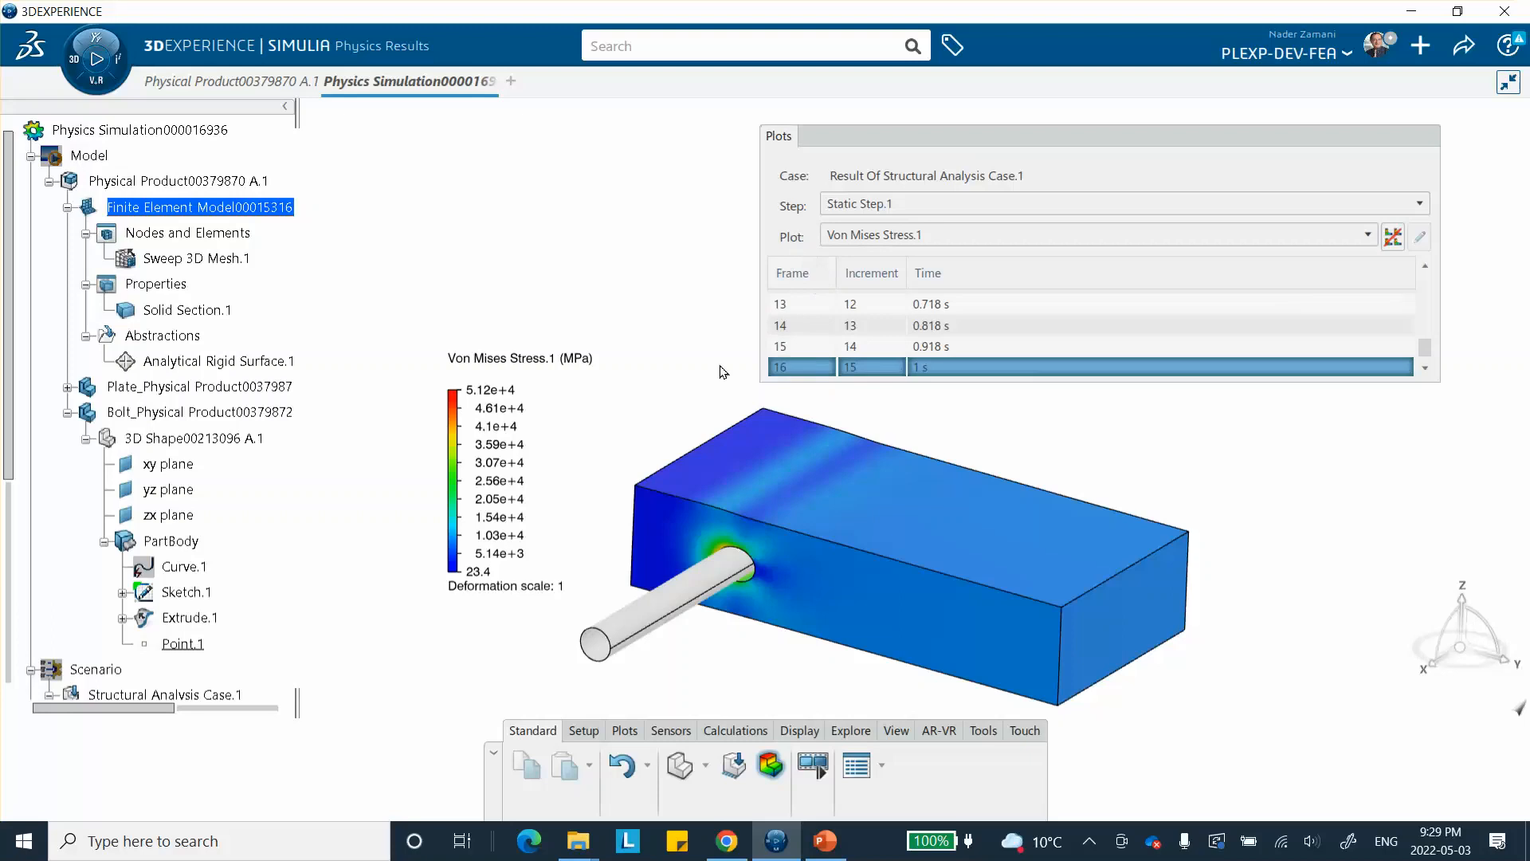
- Animate the Von Mises stress plot, bring up the player's Time Control and move the Plots dialog clear of it
left_click(812, 767)
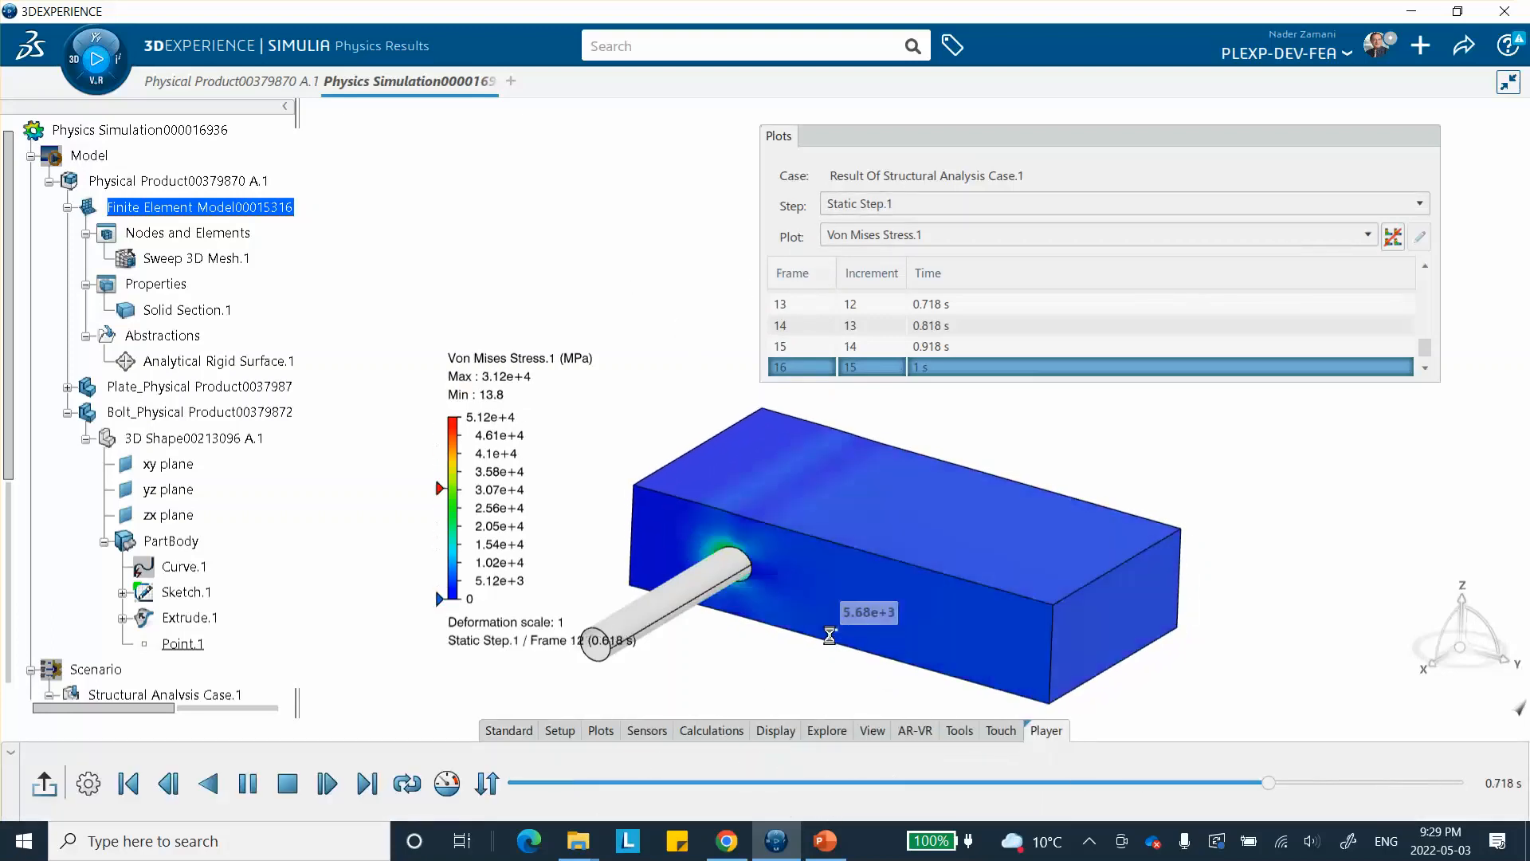
left_click(447, 783)
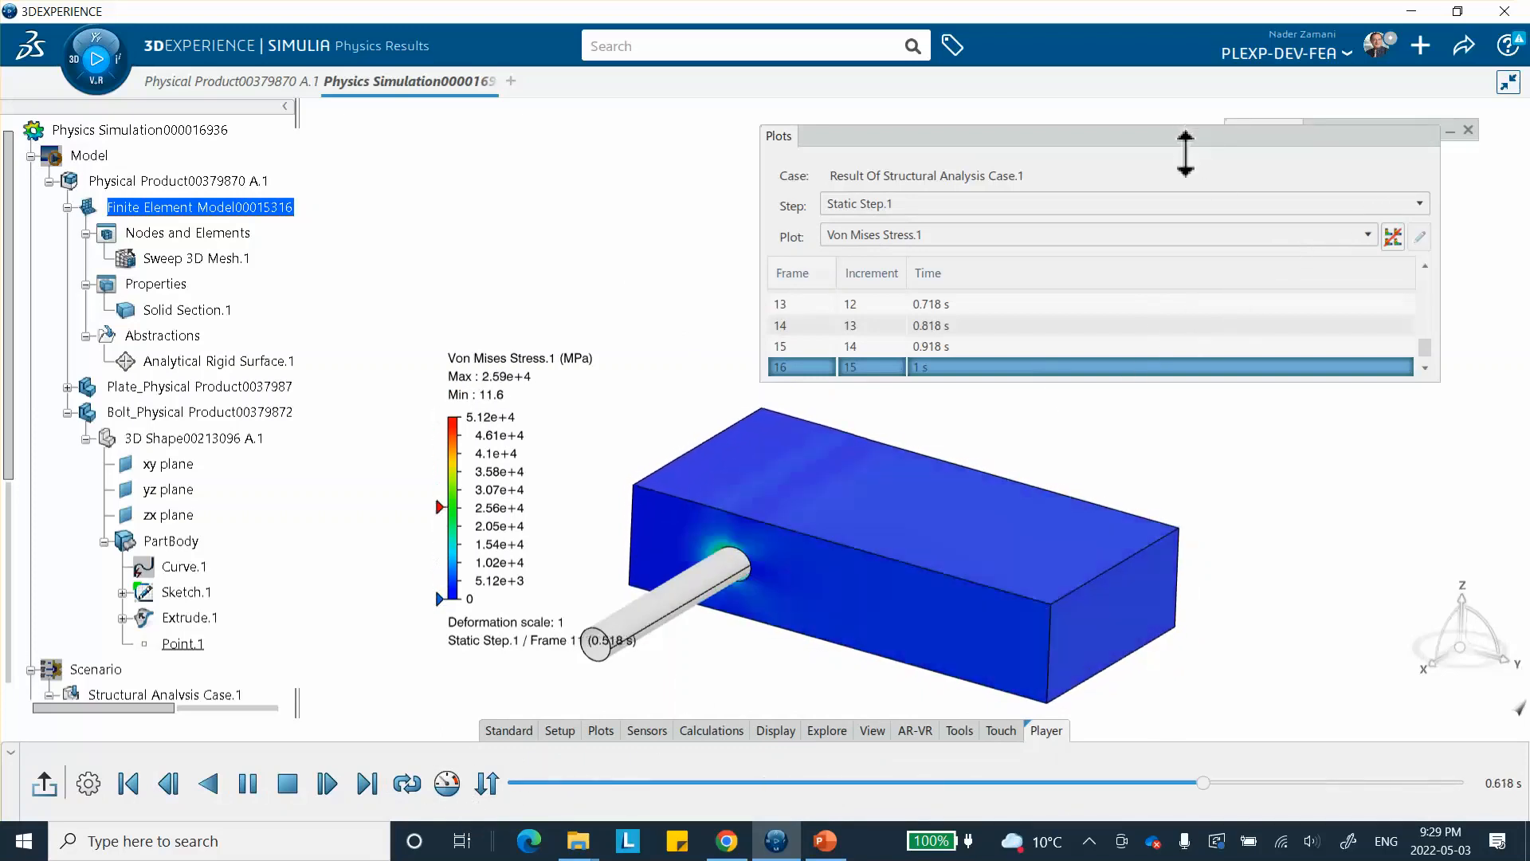
left_click_drag(1160, 144, 918, 124)
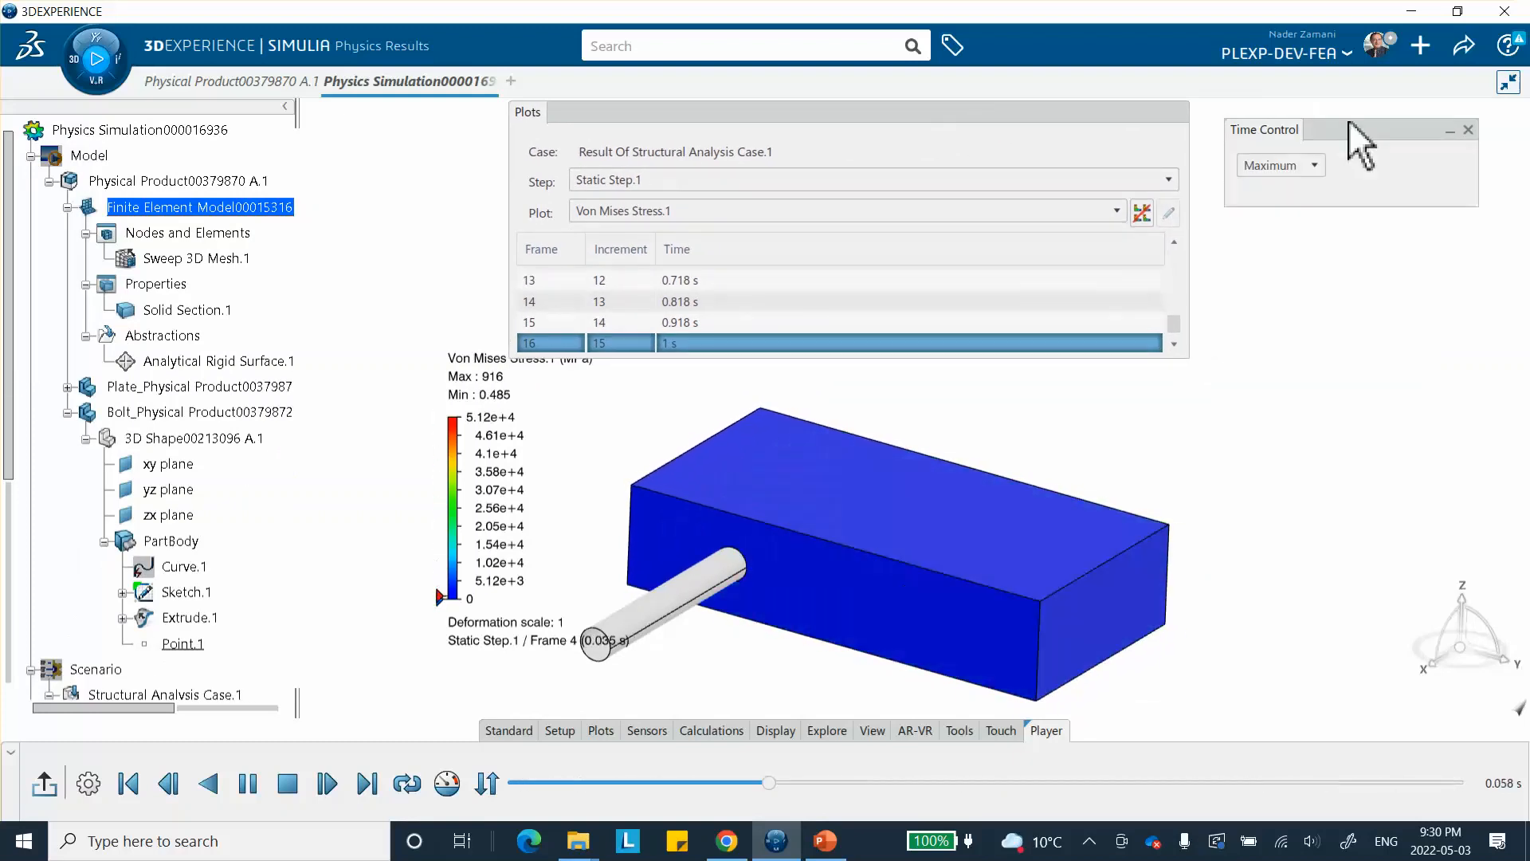
- Set the animation's Time Control to Speed at 32x and exit the player
left_click(1314, 168)
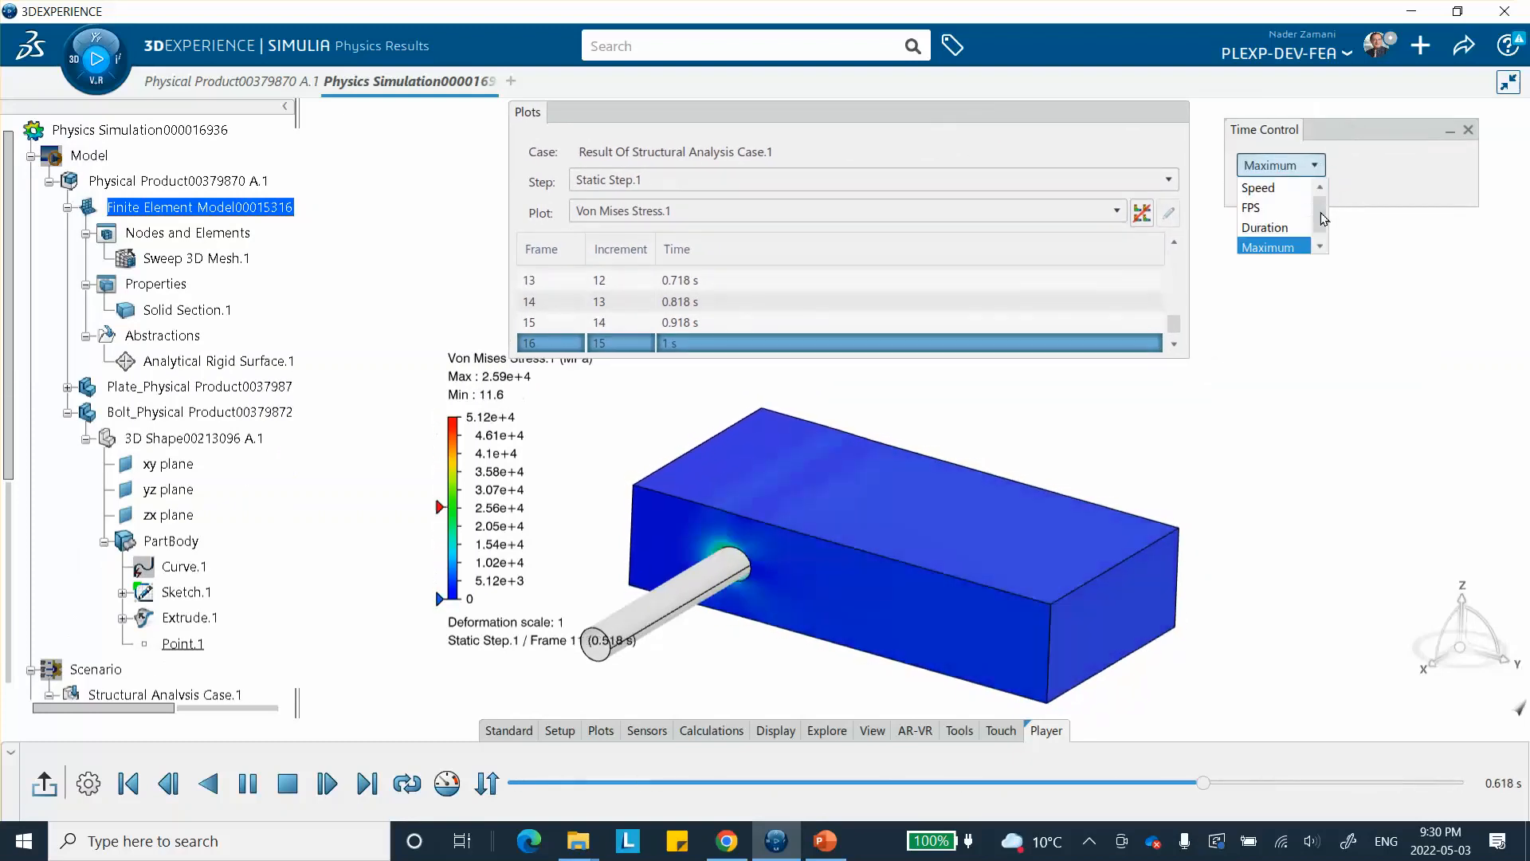
left_click(1319, 247)
left_click(1358, 203)
left_click(1317, 167)
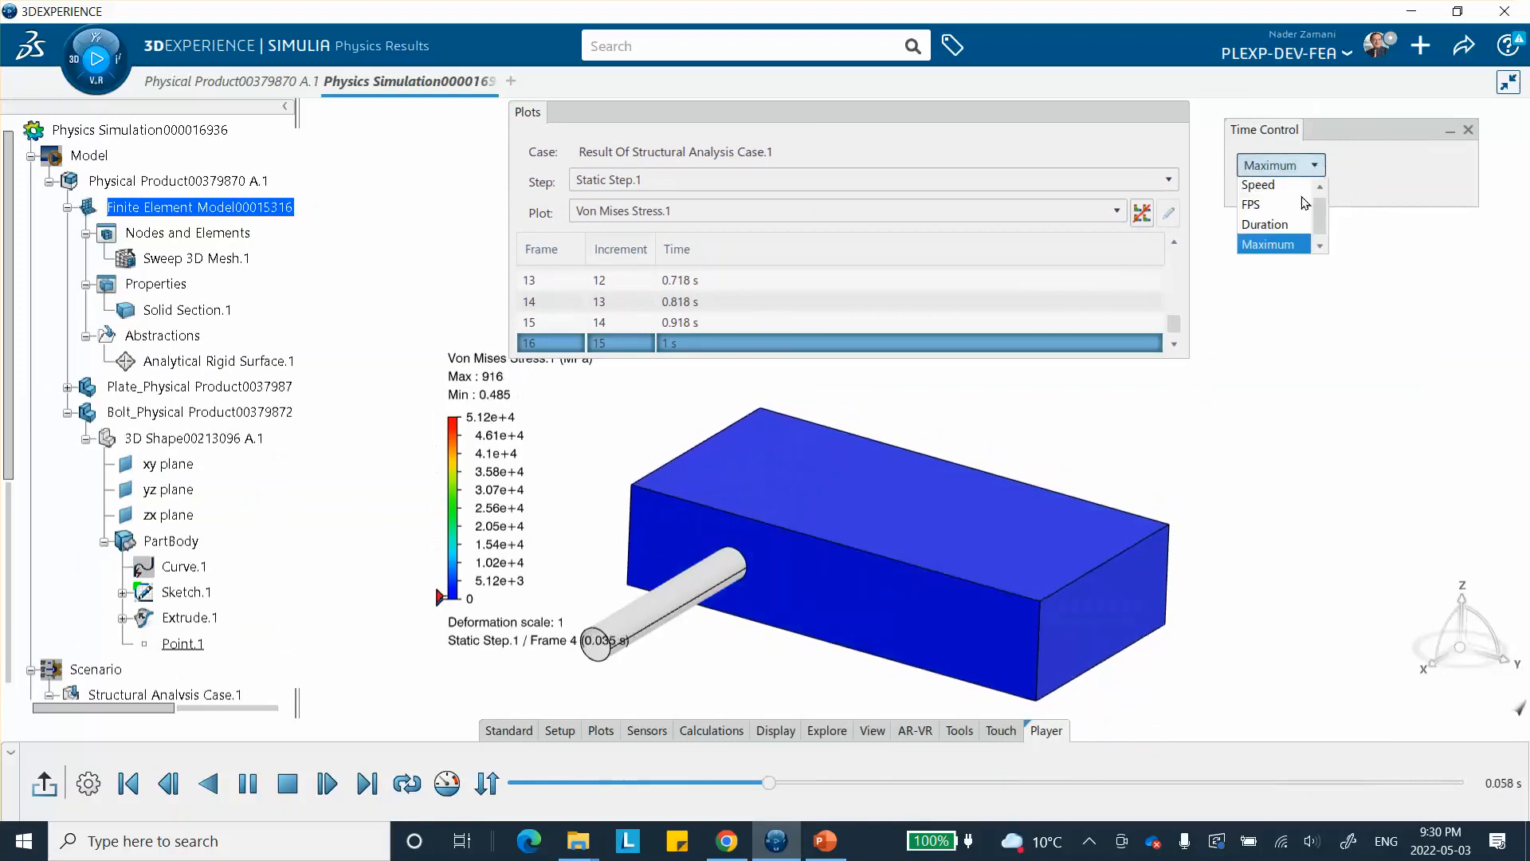
left_click(1344, 209)
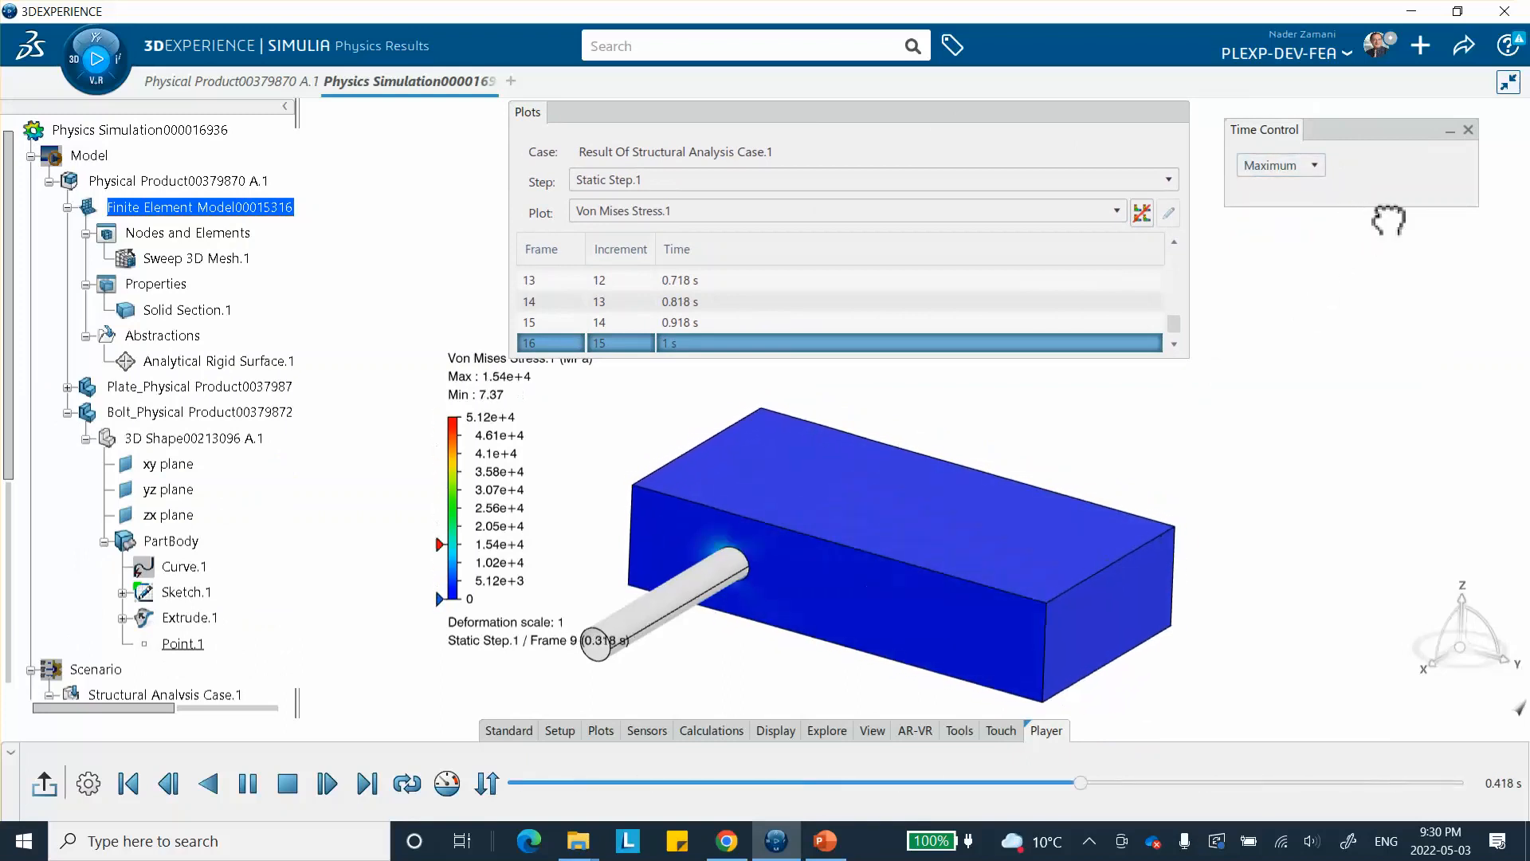
left_click(1311, 165)
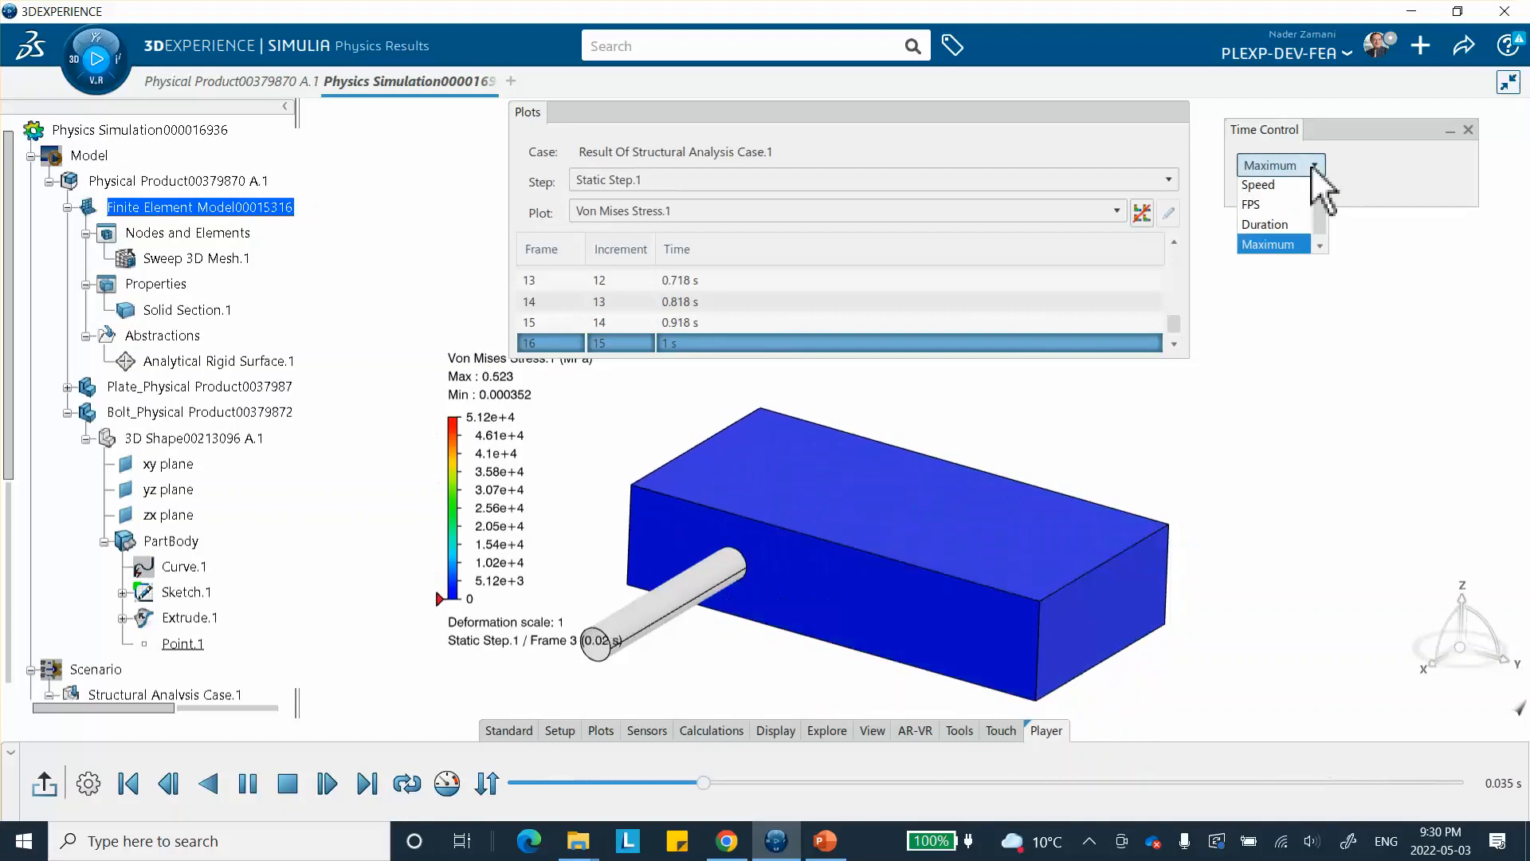
left_click(1275, 185)
left_click_drag(1322, 203, 1400, 204)
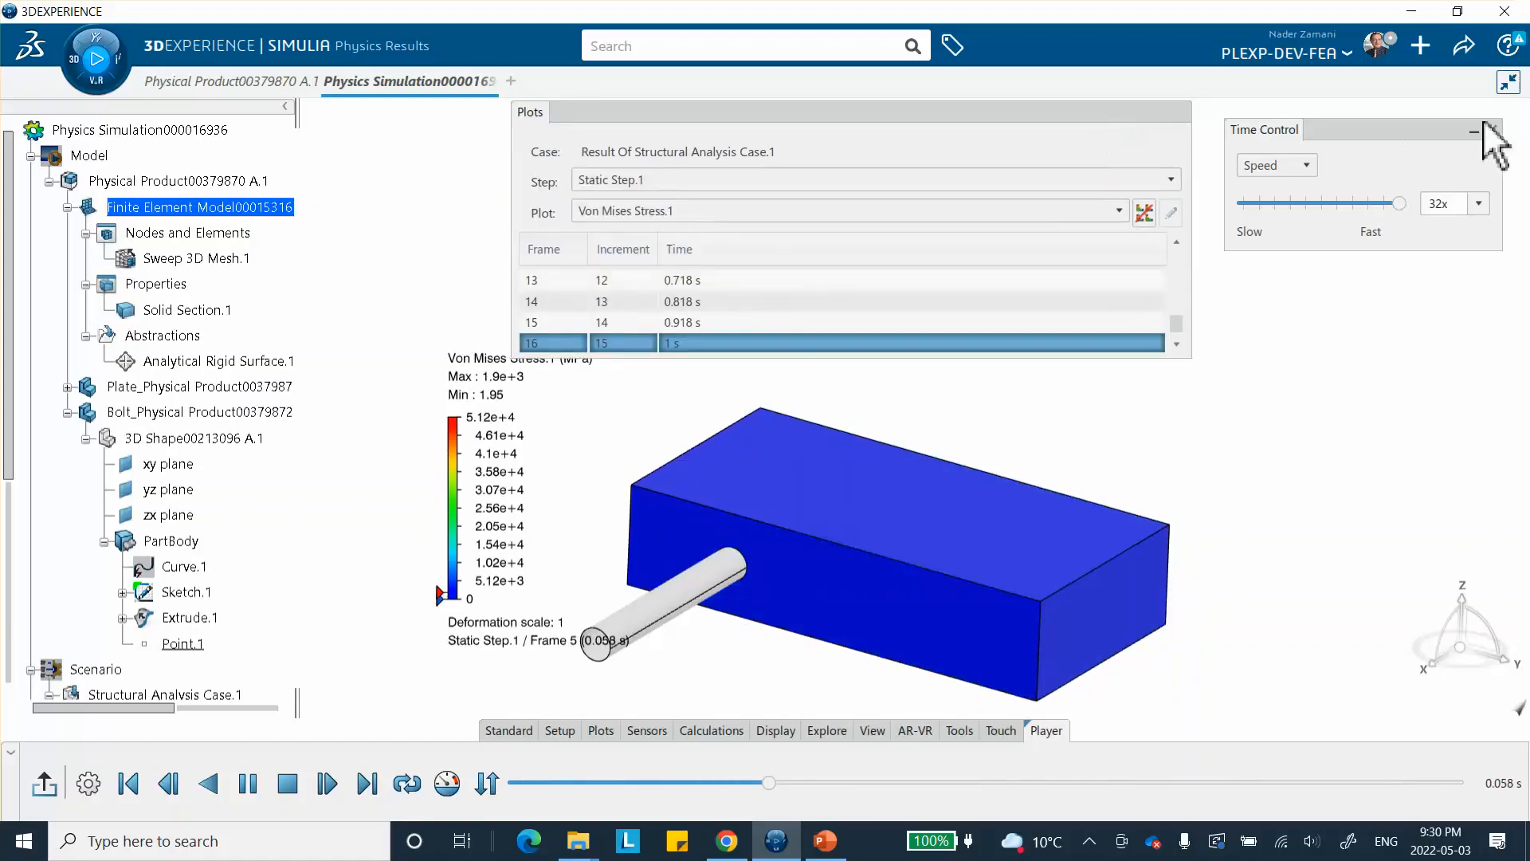
left_click(43, 785)
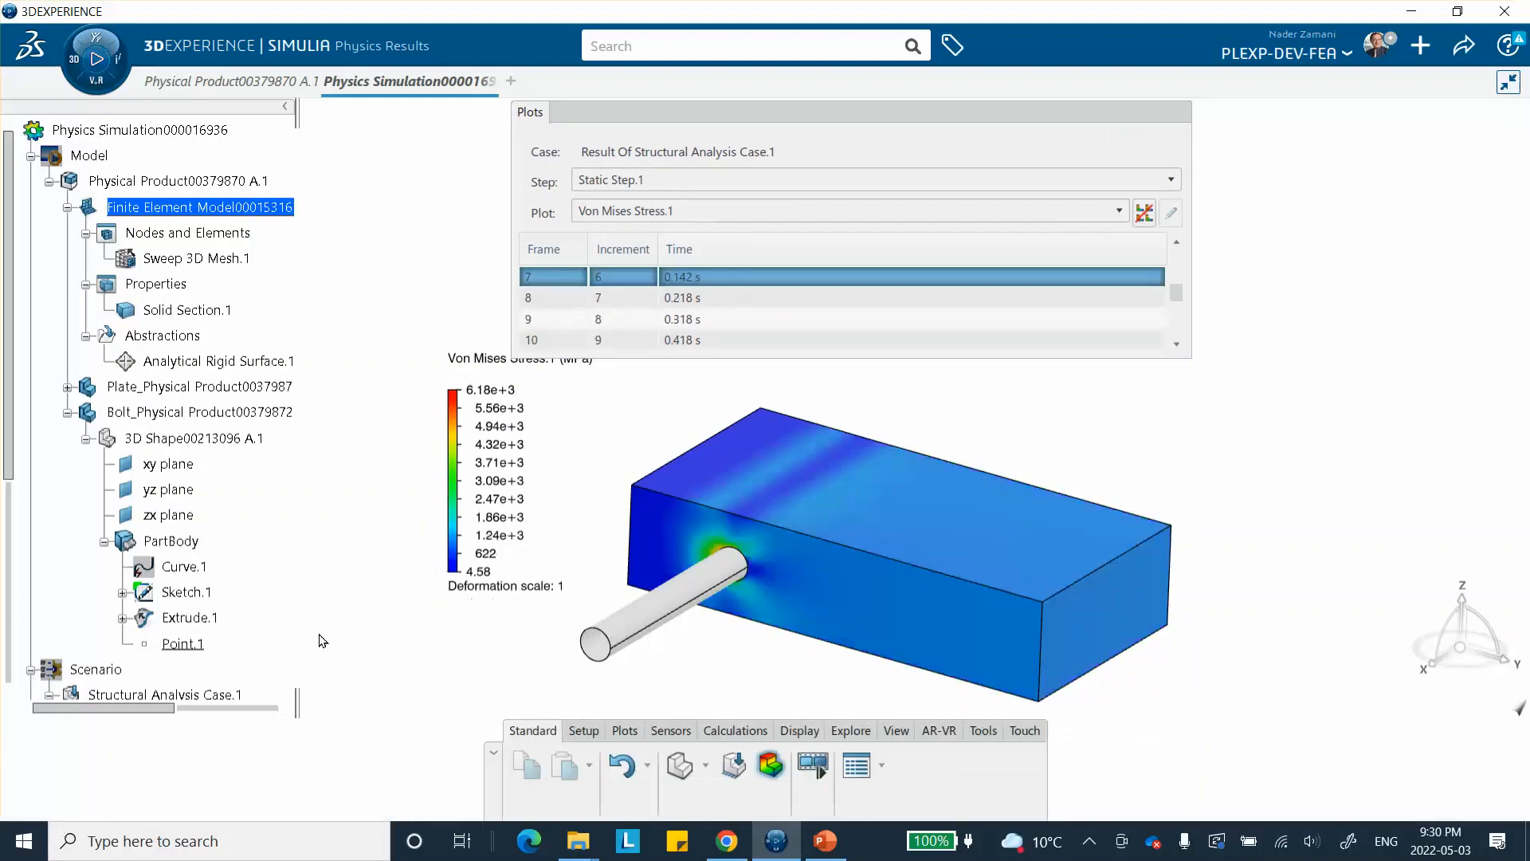
- Collapse the Plots dialog, set the Von Mises Stress.1 contour plot's visible edges to Mesh, and move the Contour Plot dialog off the legend
double_click(1027, 112)
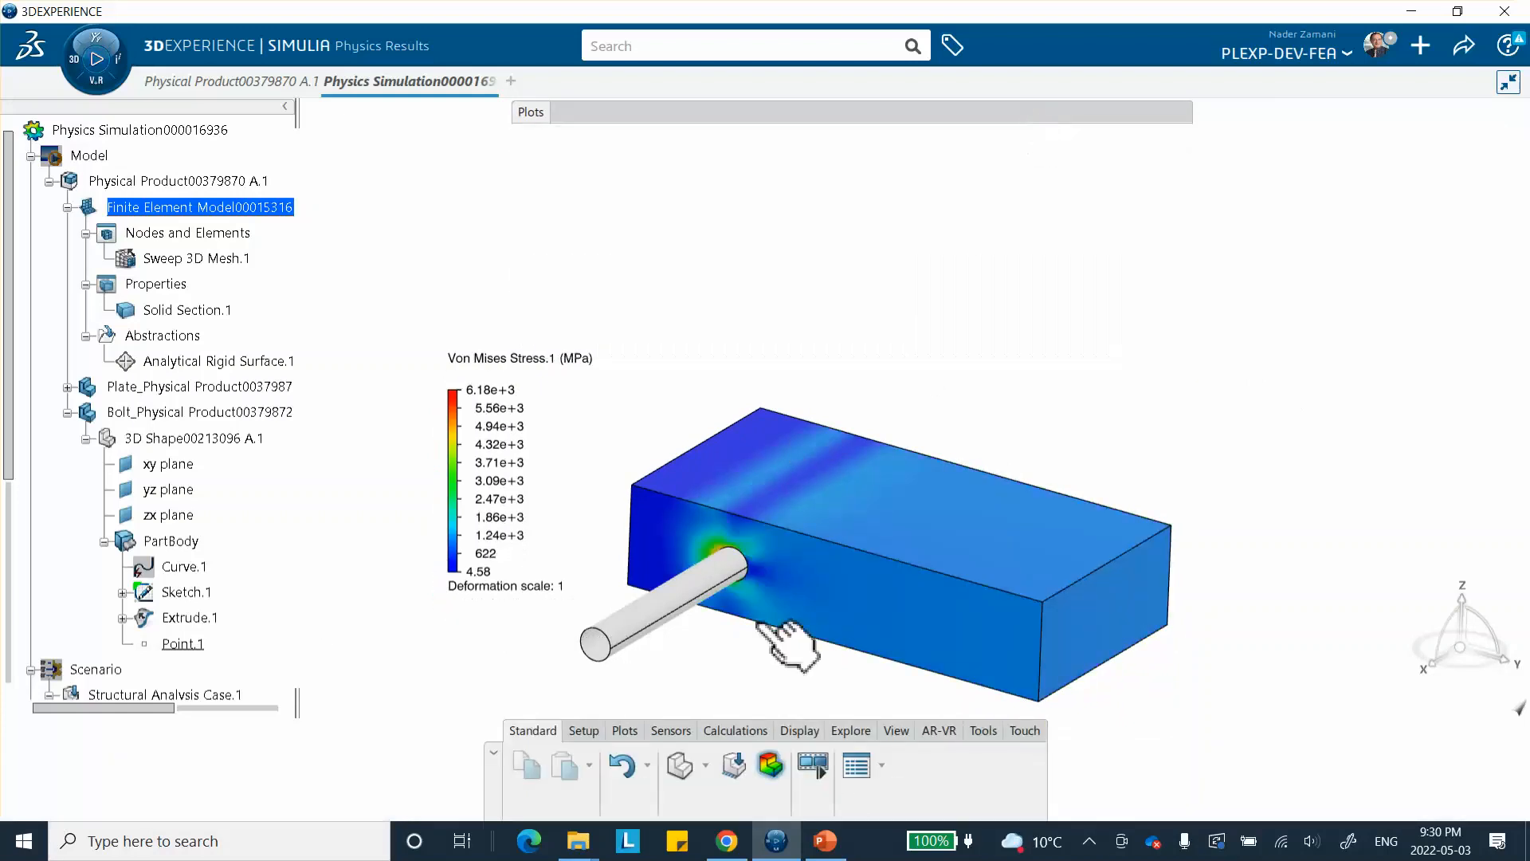
left_click(828, 527)
double_click(829, 526)
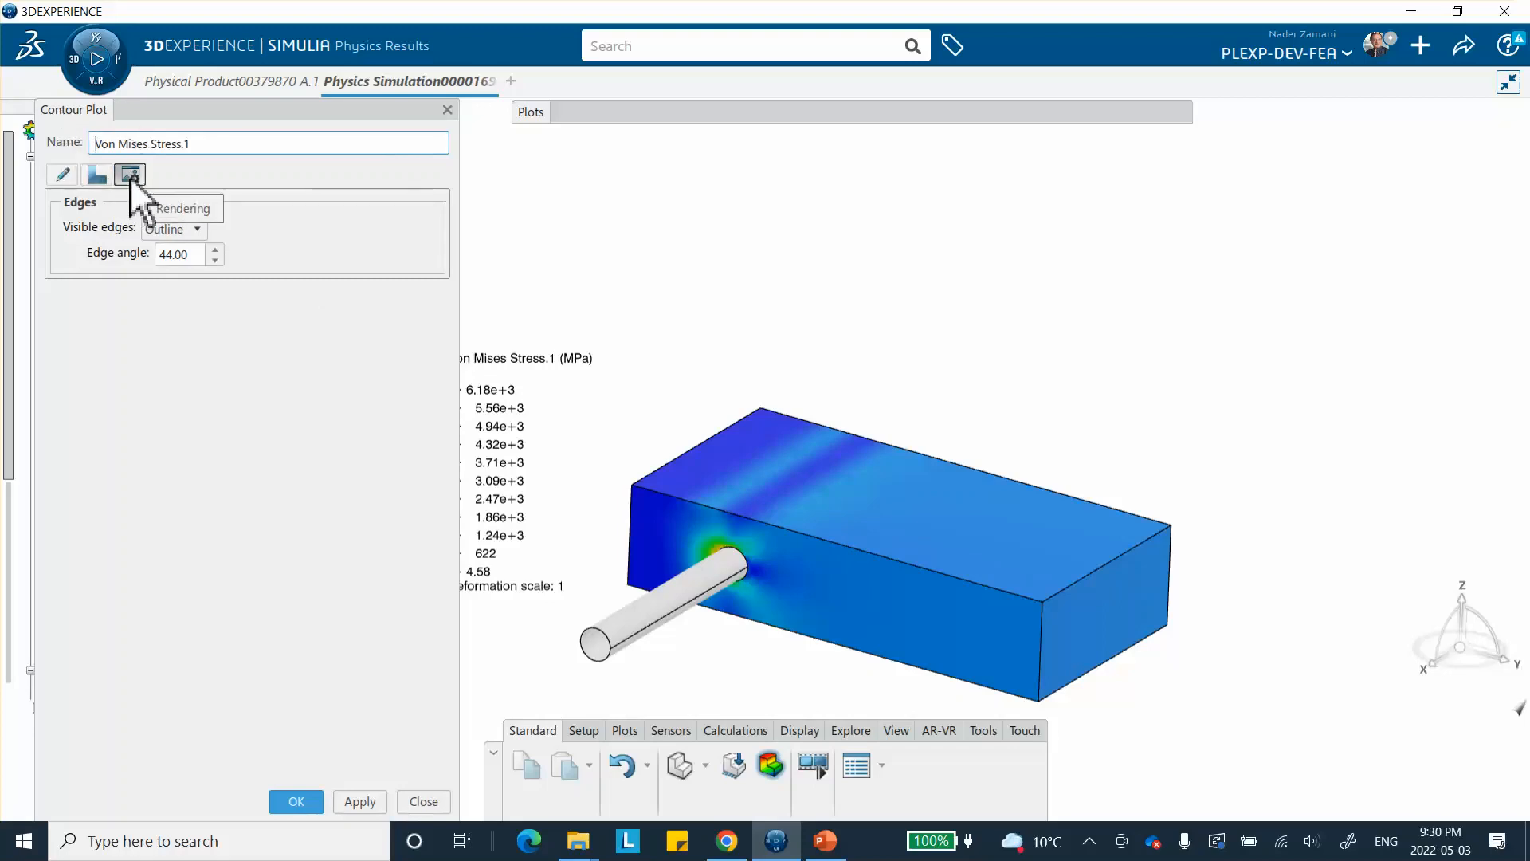
left_click(165, 231)
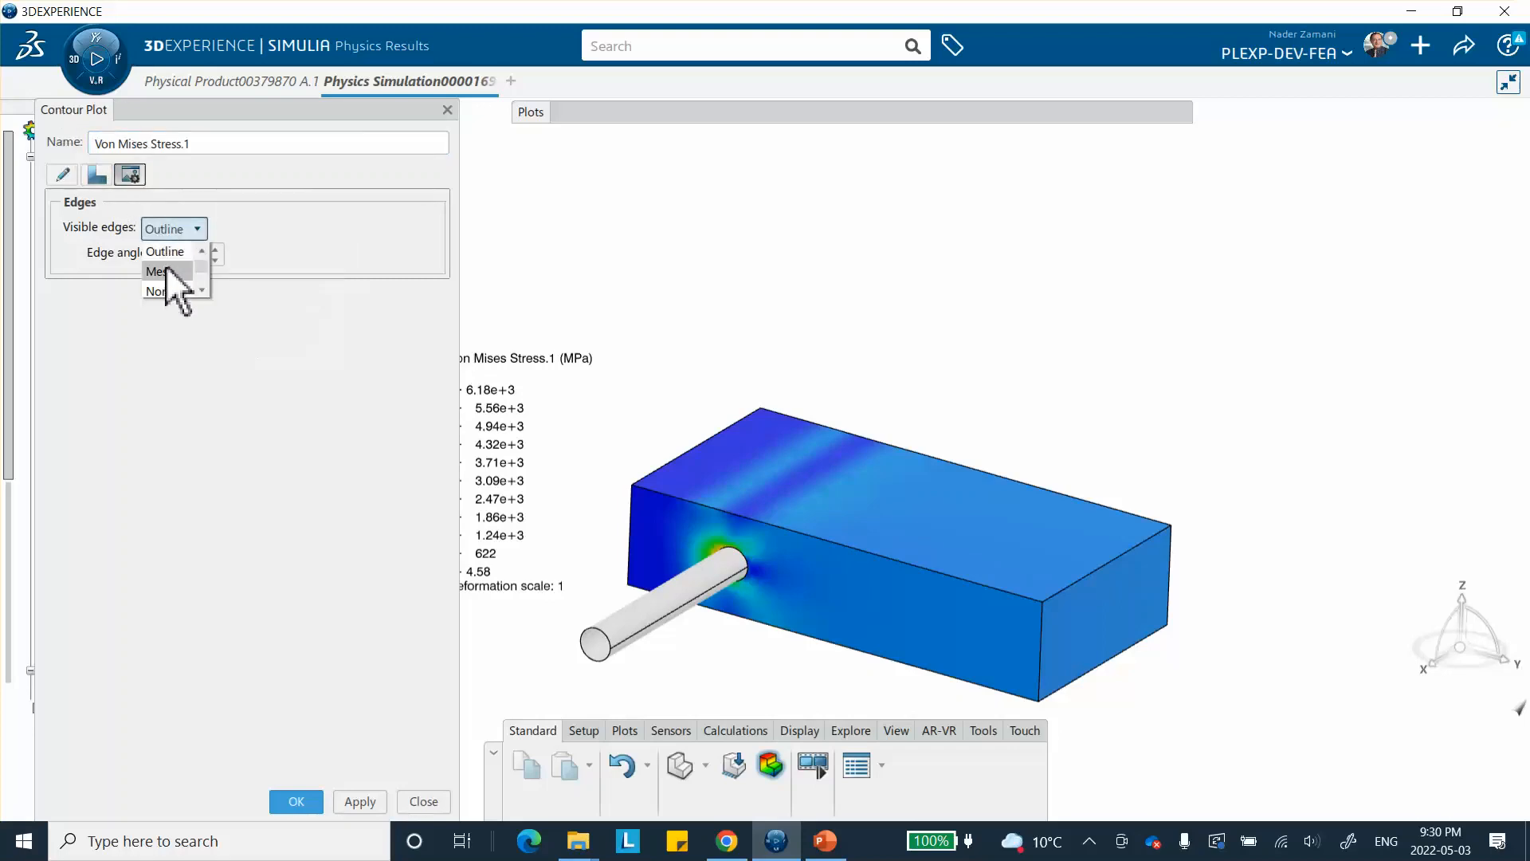
left_click(159, 272)
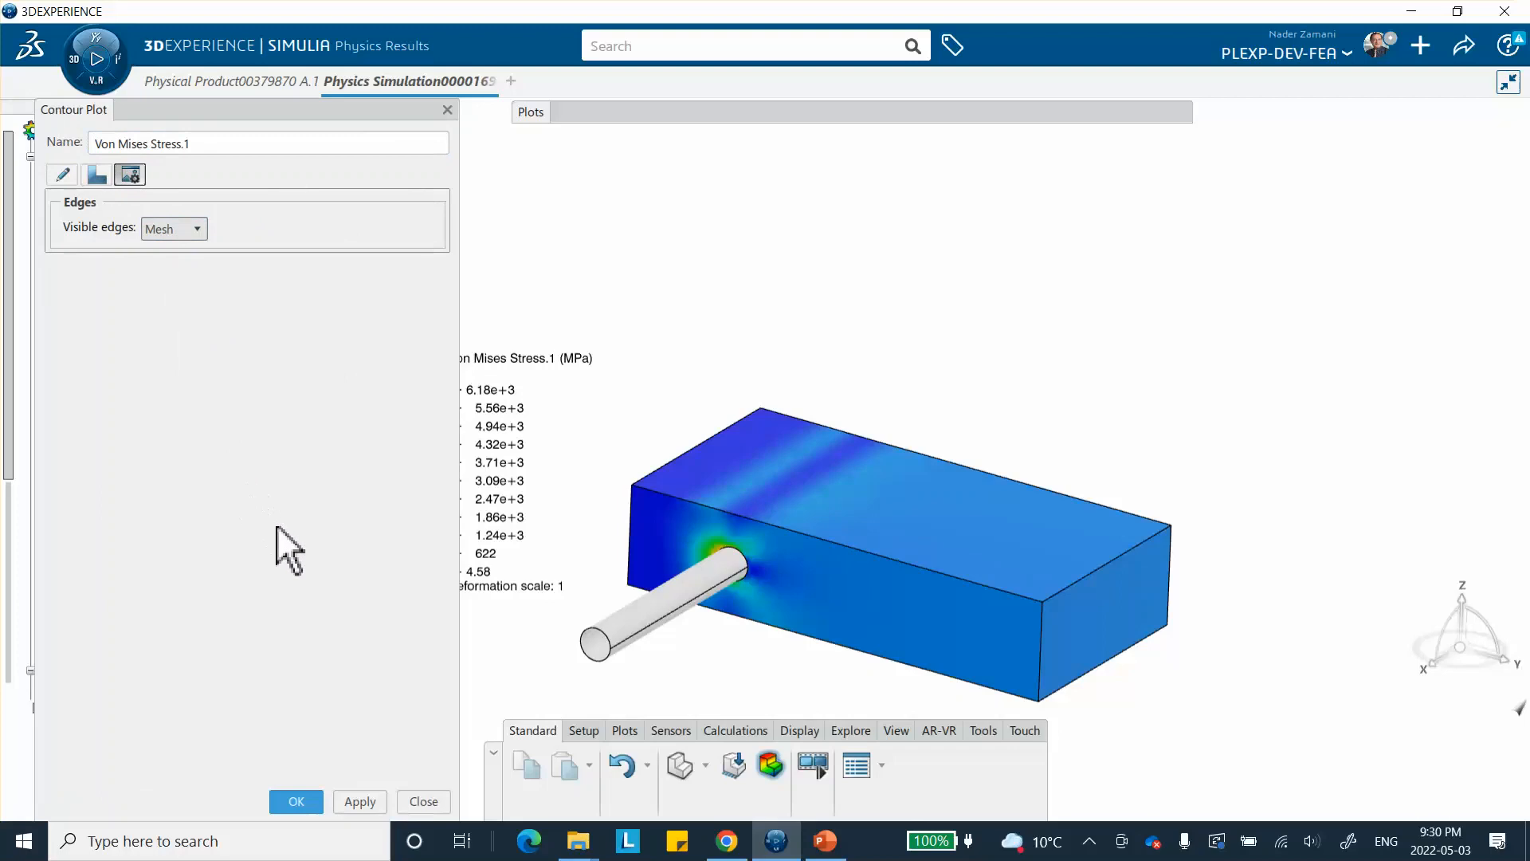
left_click(360, 801)
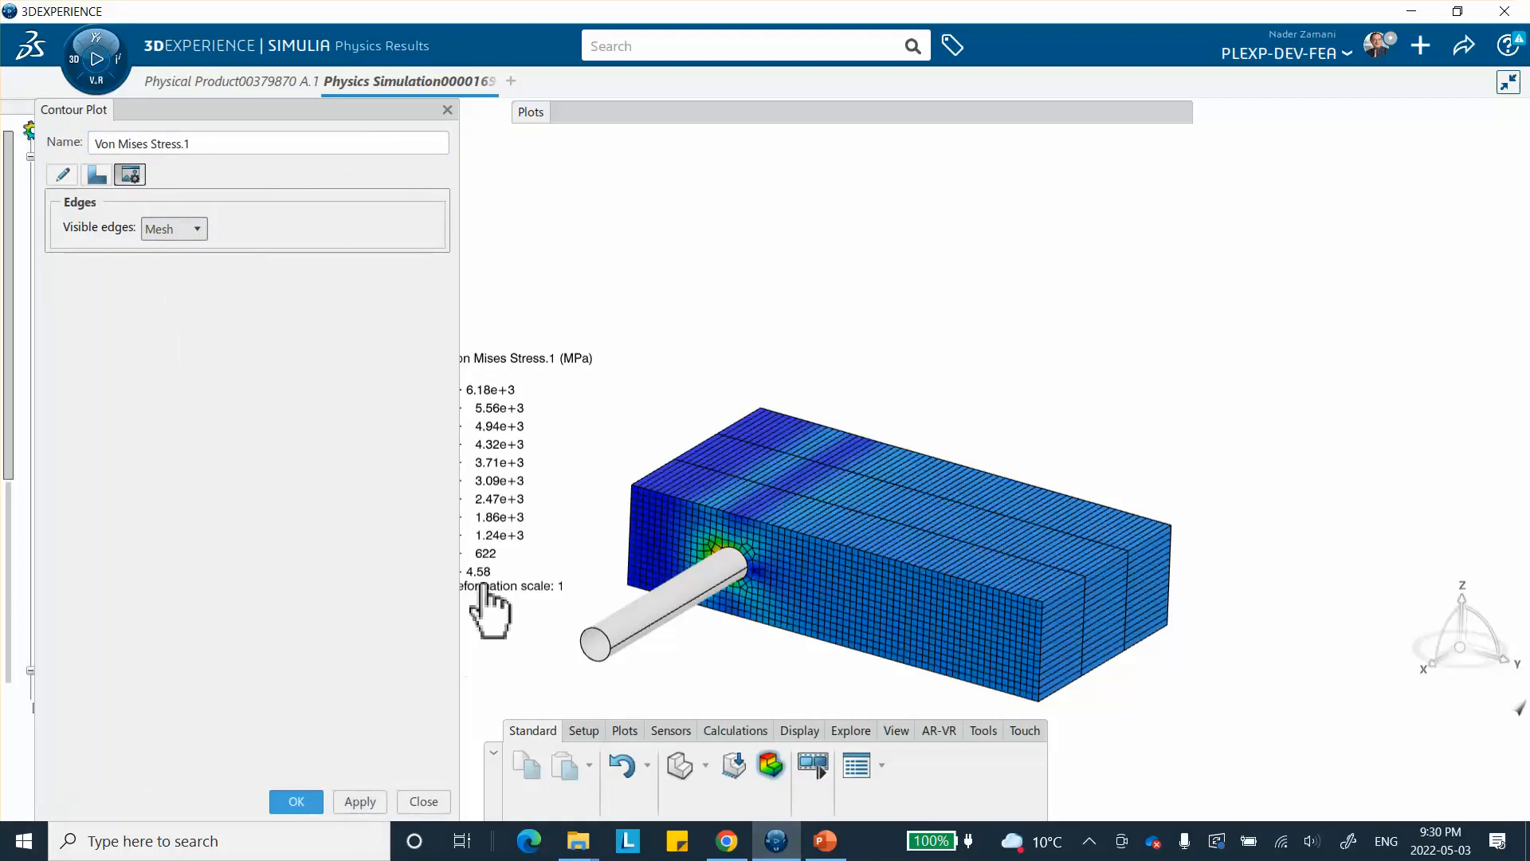
left_click_drag(374, 112, 762, 201)
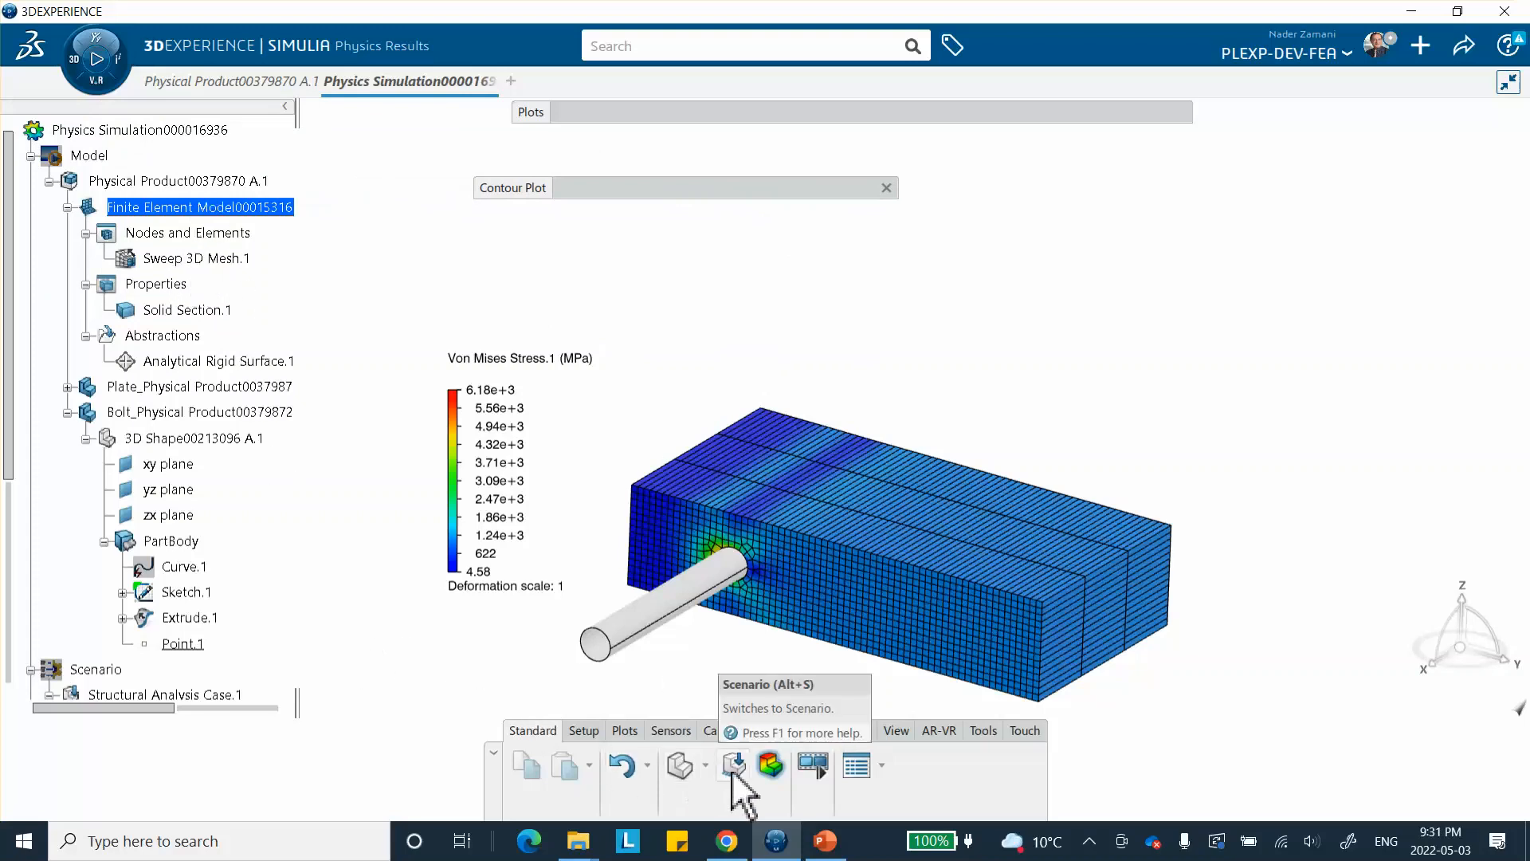
- Return to the structural model, review the element order, mesh size and layers of Sweep 3D Mesh.1, and close its definition
left_click(679, 767)
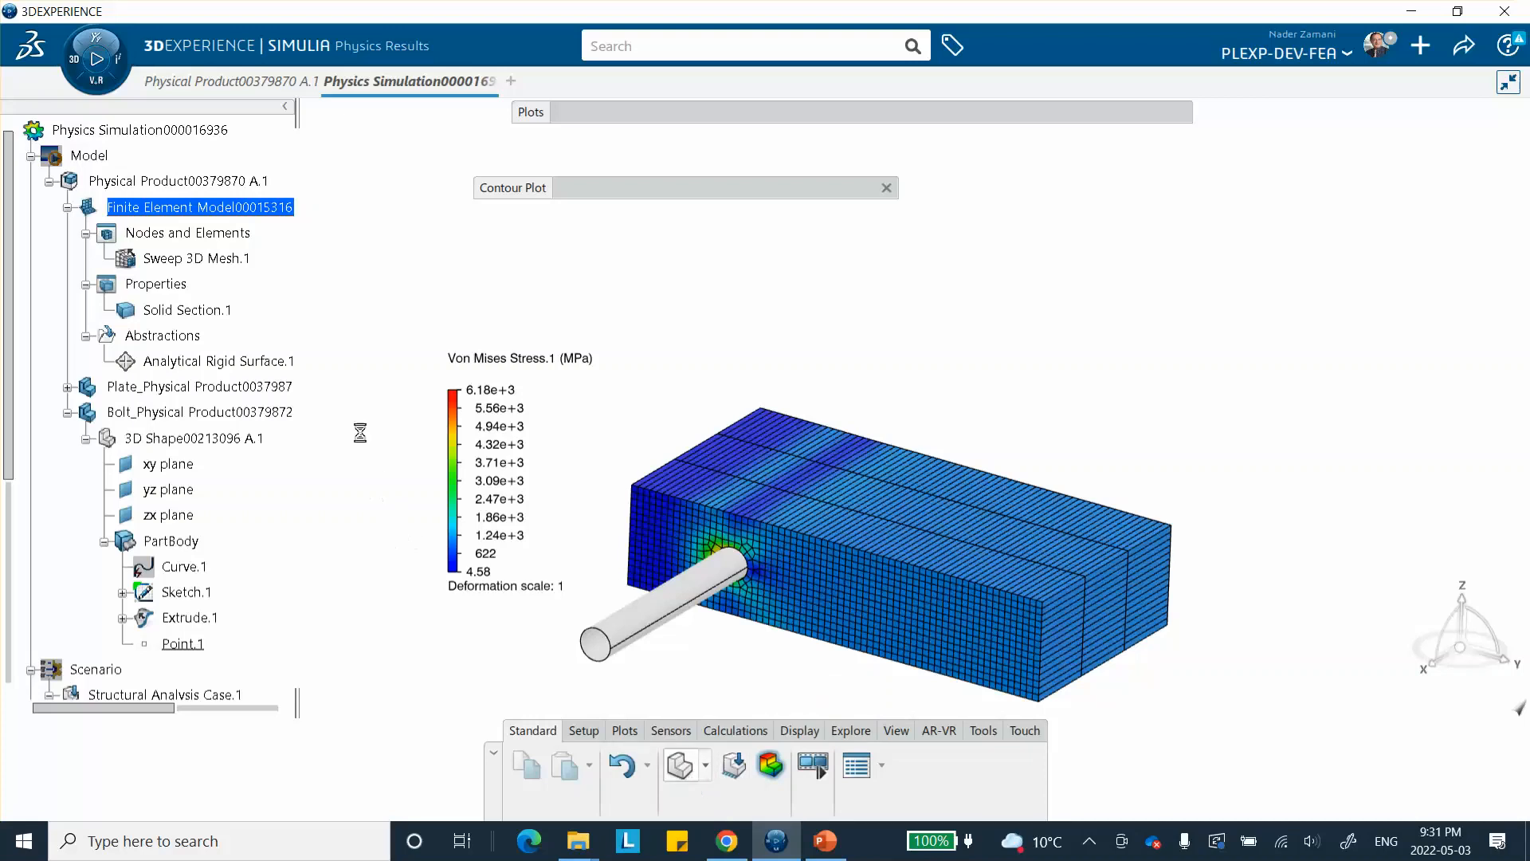
double_click(191, 259)
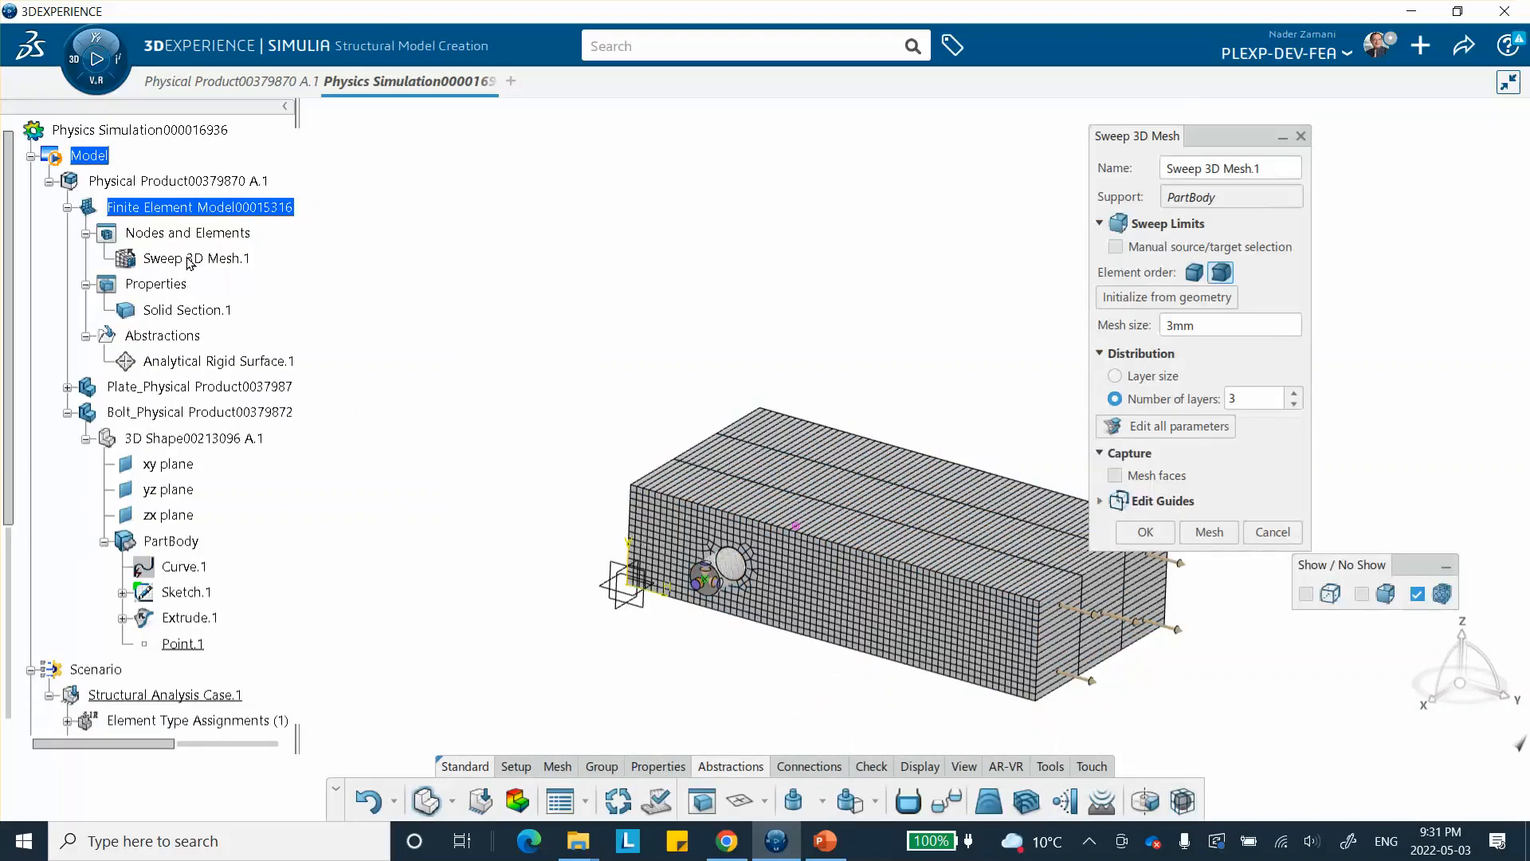
left_click(1222, 273)
middle_click_drag(974, 365, 738, 433)
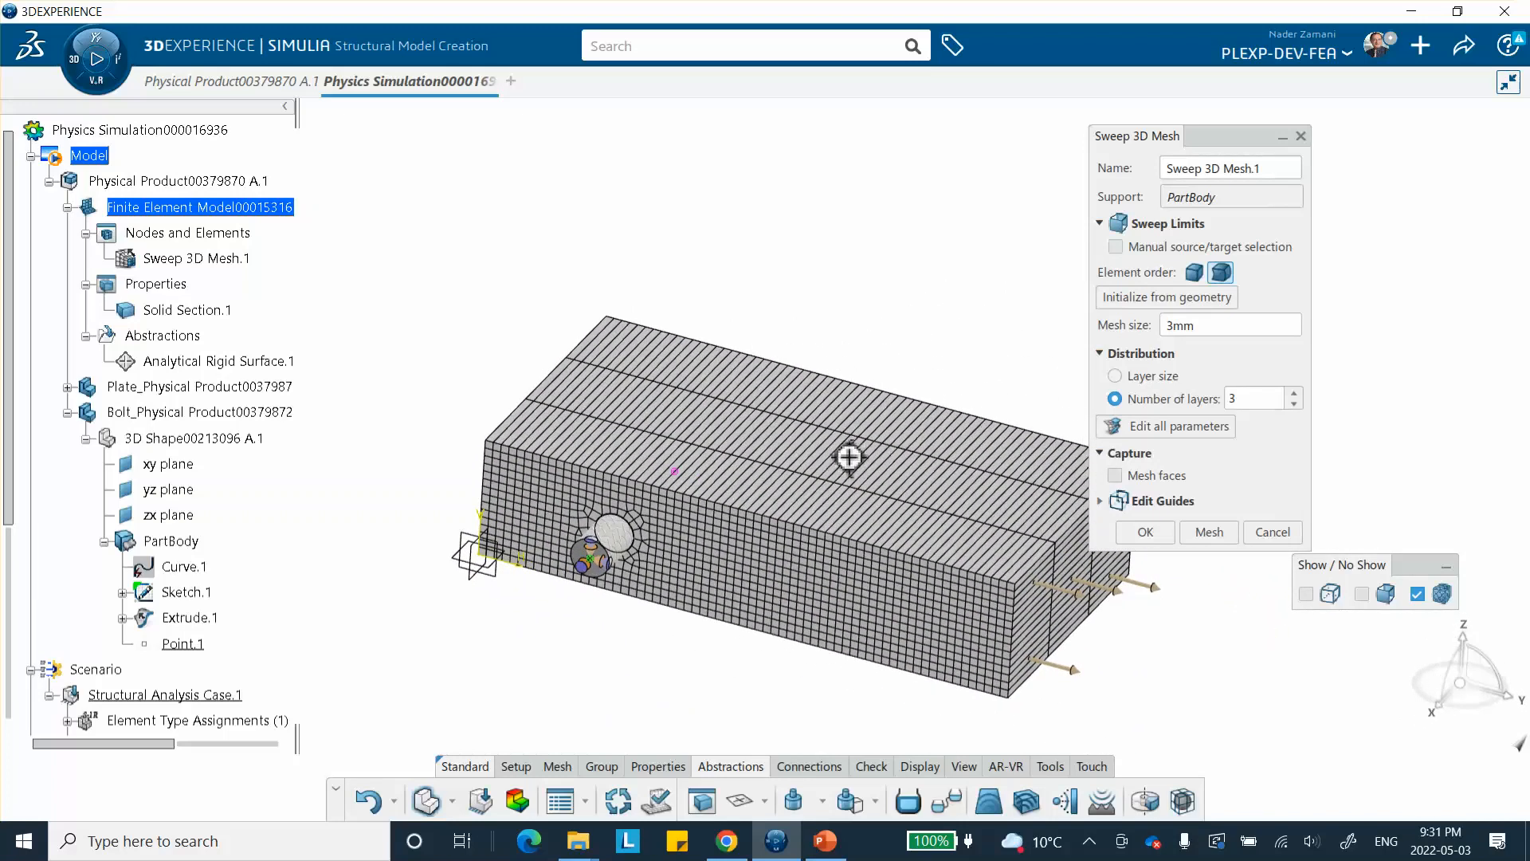
middle_click_drag(851, 454, 820, 427)
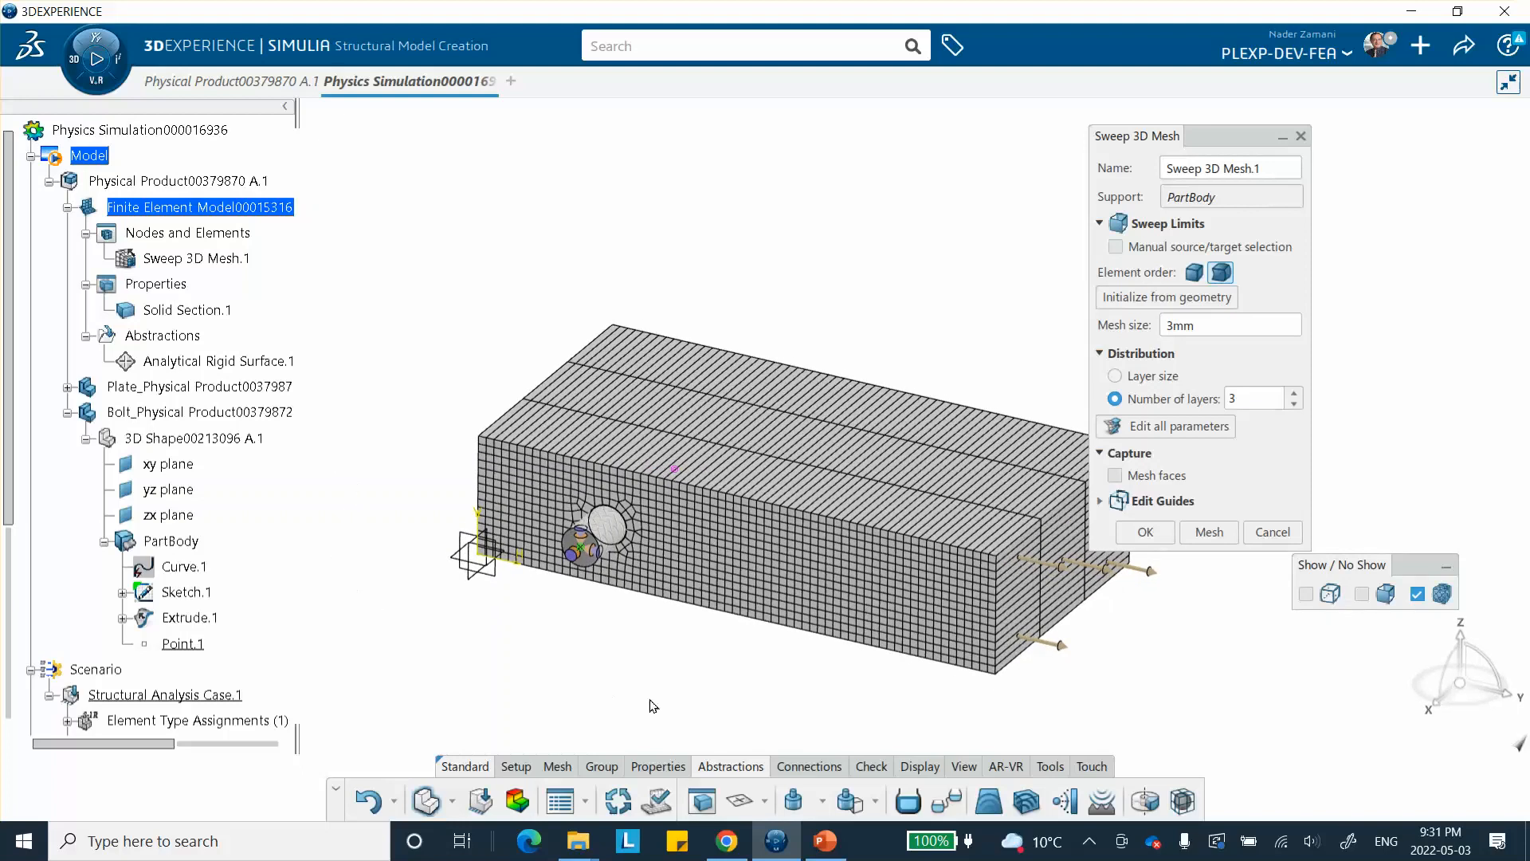
left_click(1147, 532)
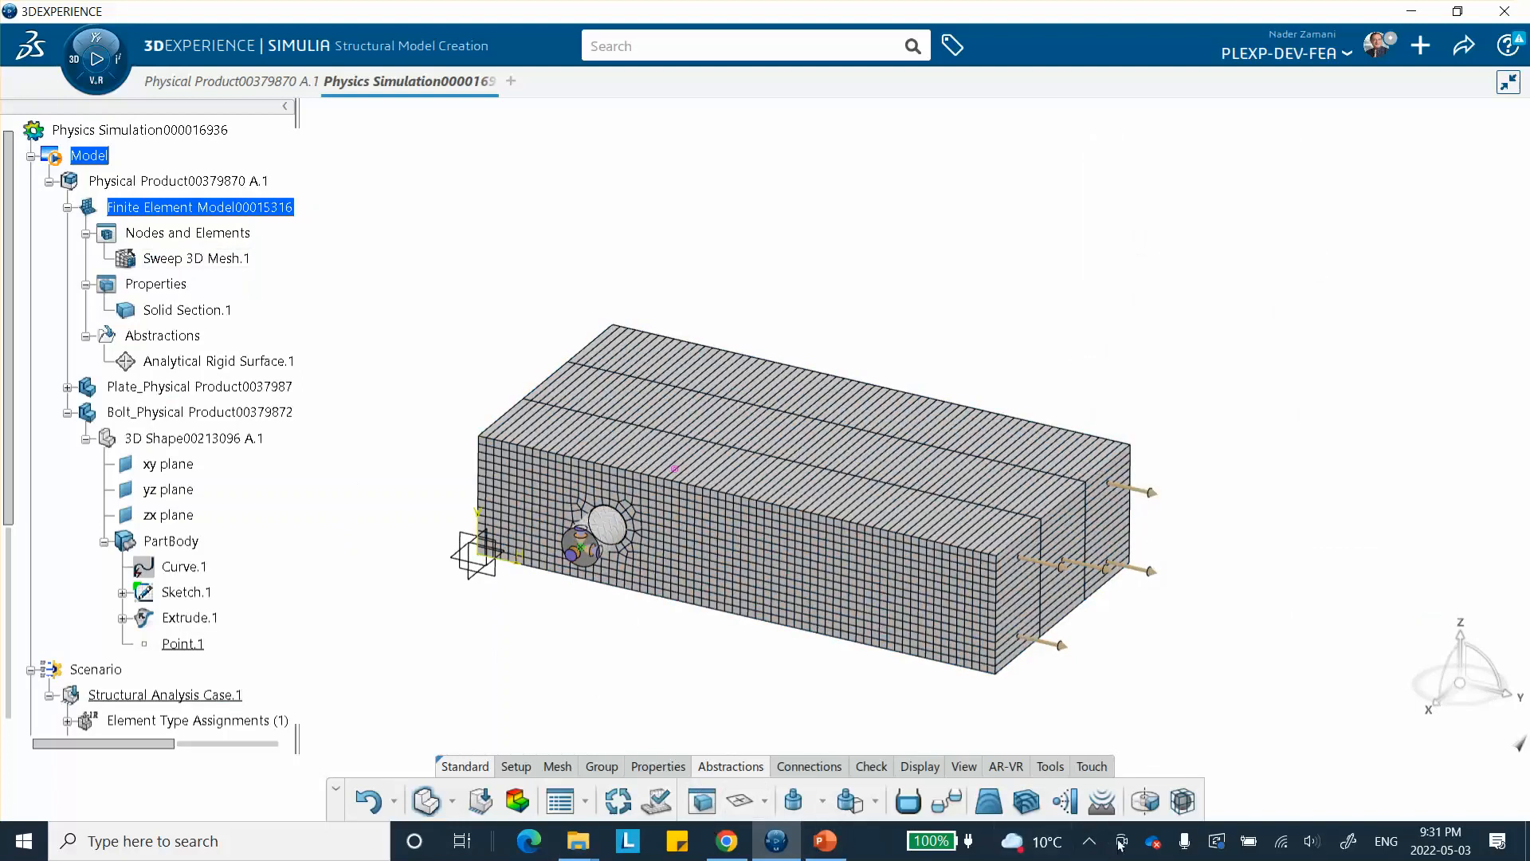
left_click(1089, 842)
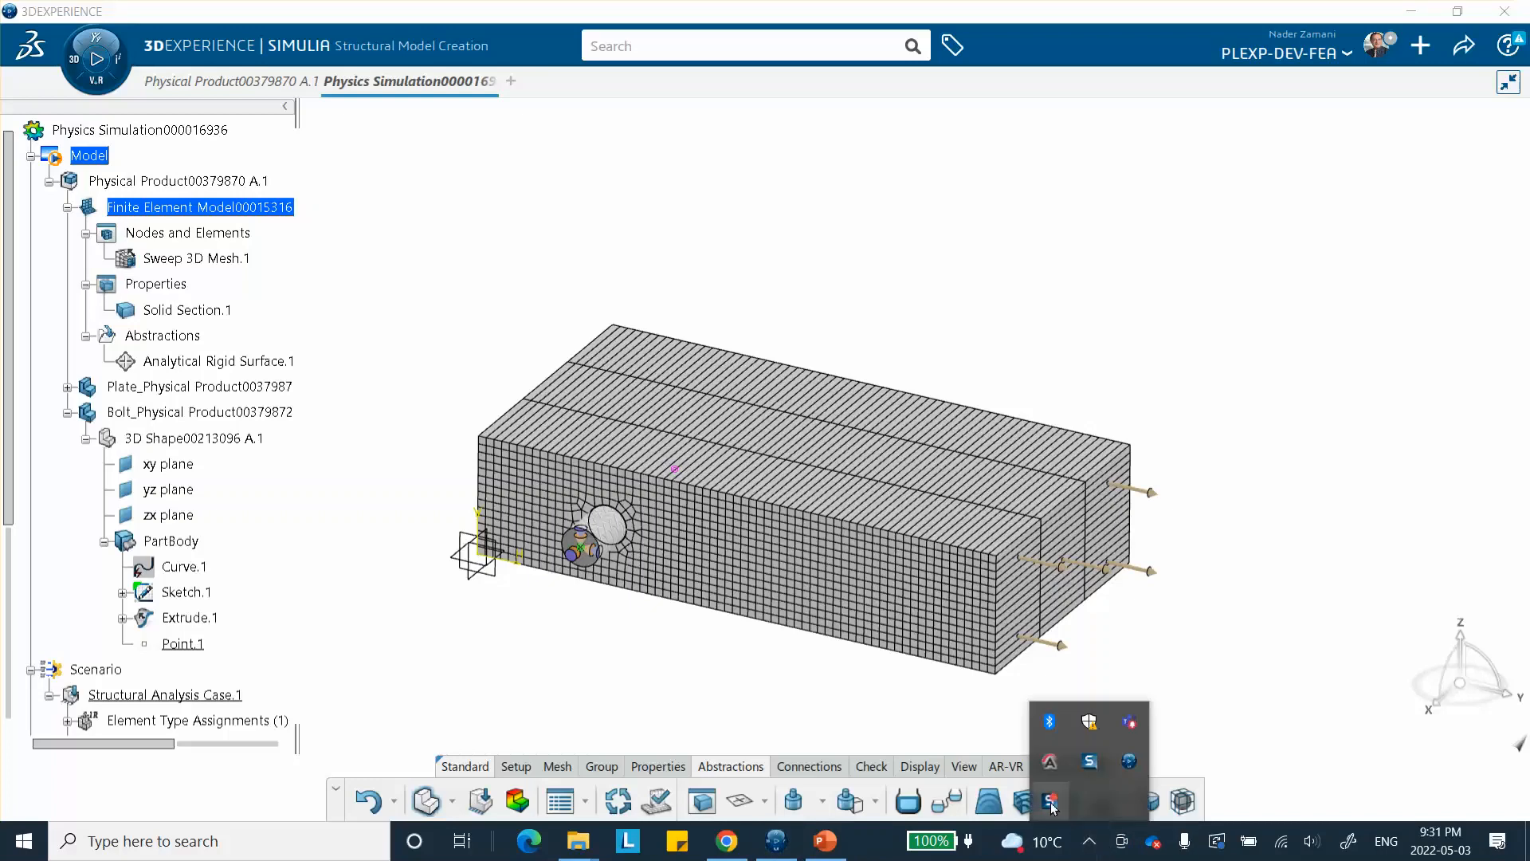